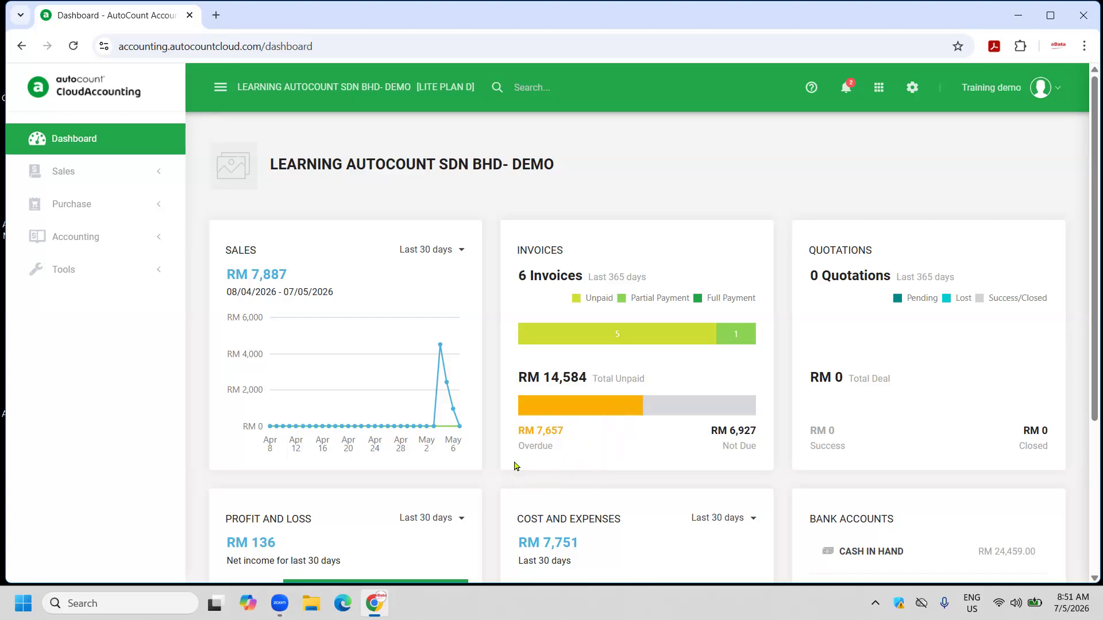
Peek at the sales chart's 'Last 30 days' period choices without changing them, then scroll the dashboard.
left_click(459, 252)
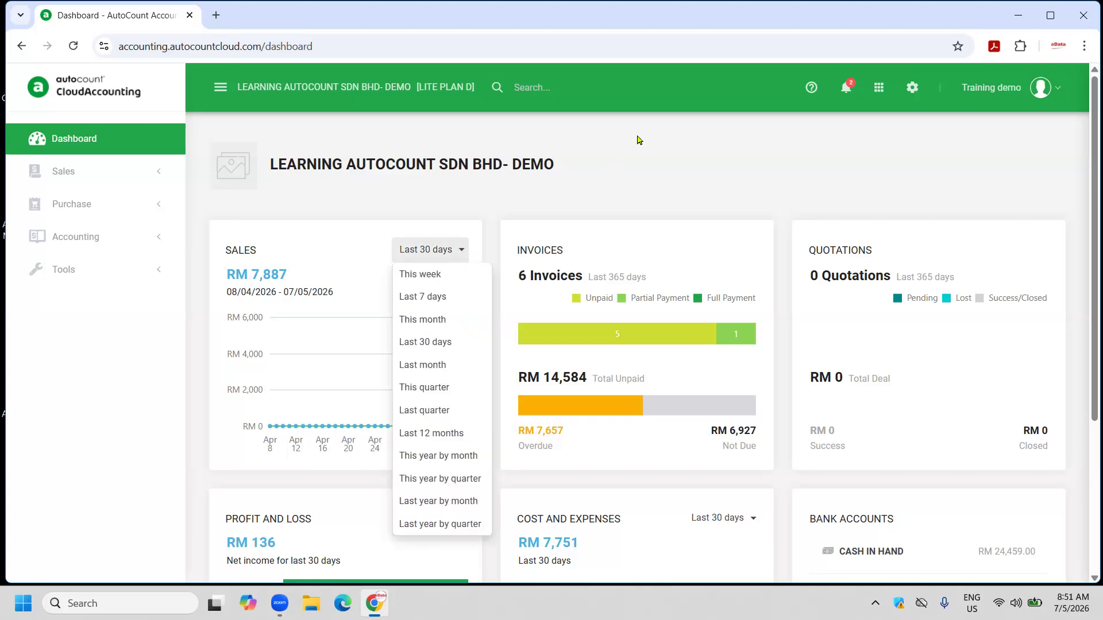
left_click(651, 162)
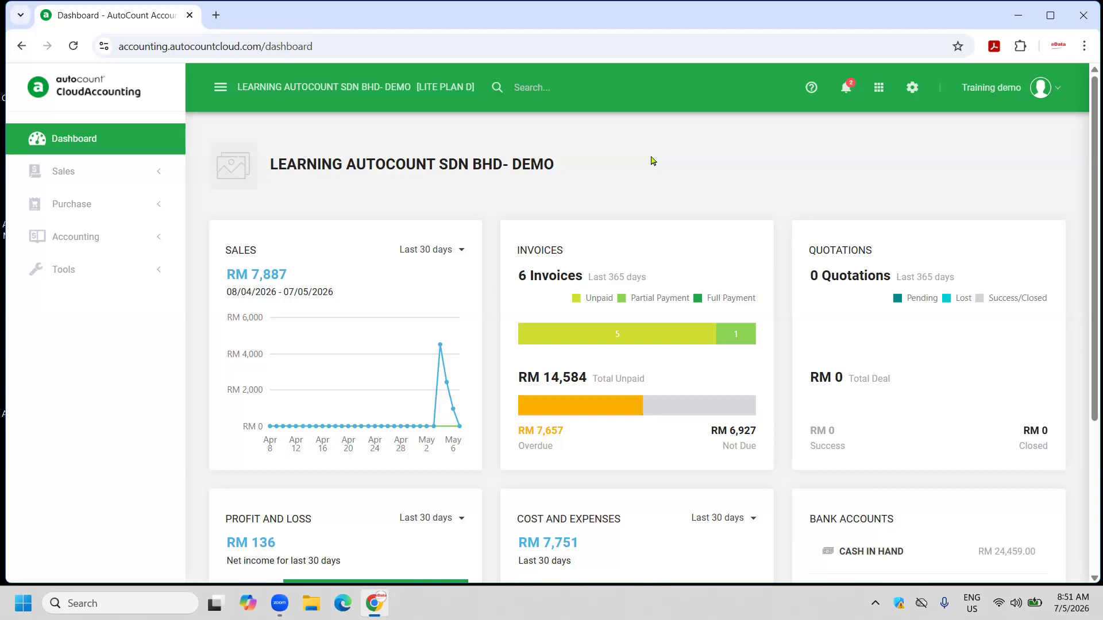
scroll(888, 412, "down", 1)
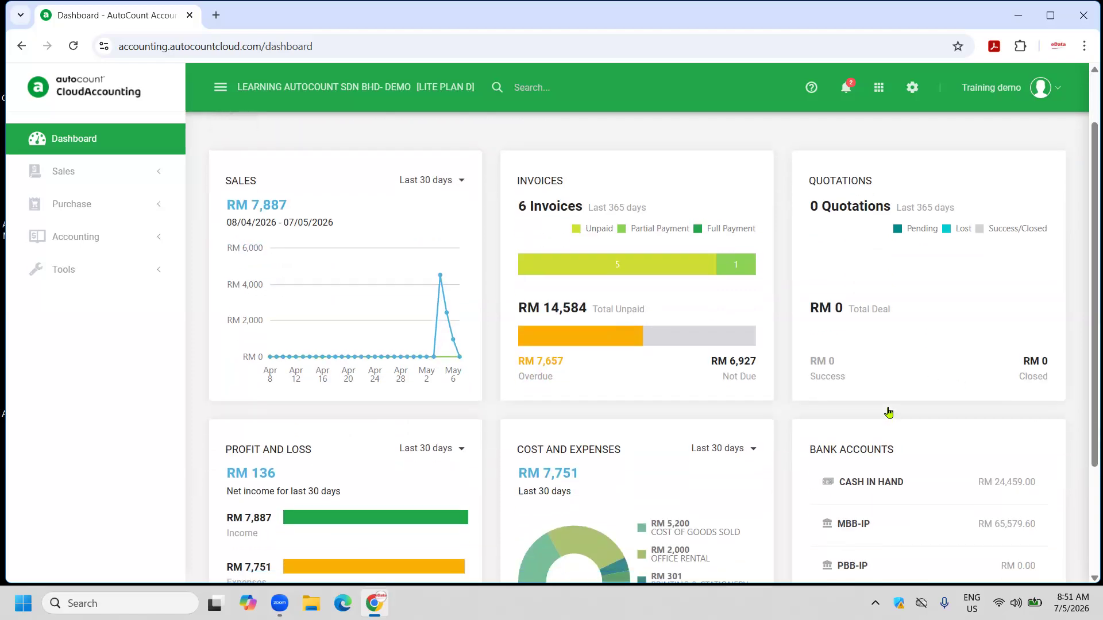
scroll(888, 412, "down", 1)
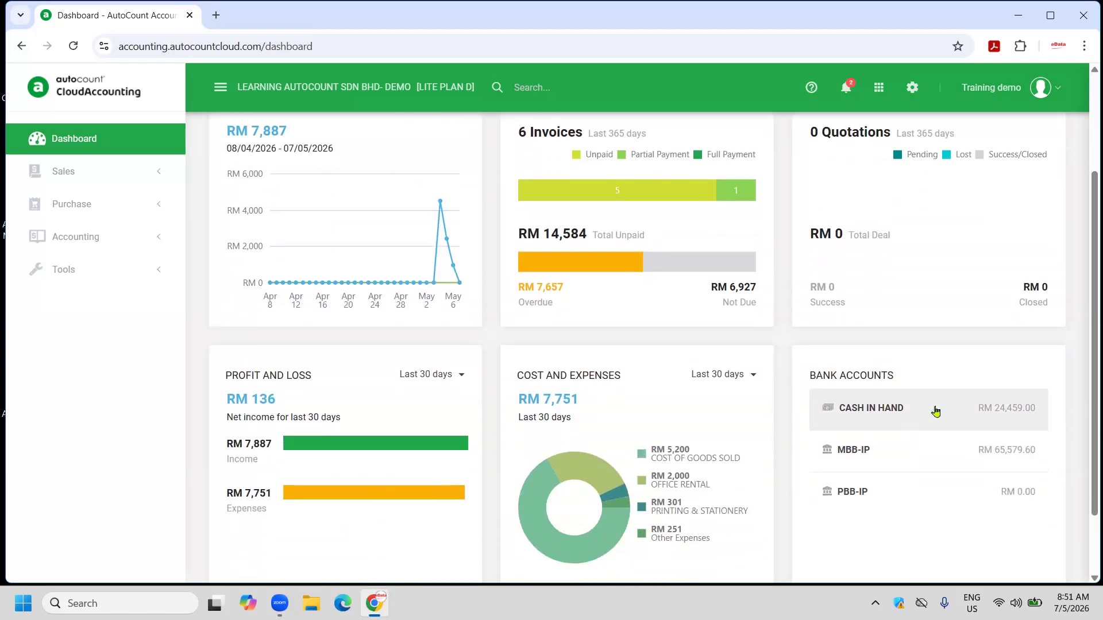
scroll(838, 424, "up", 3)
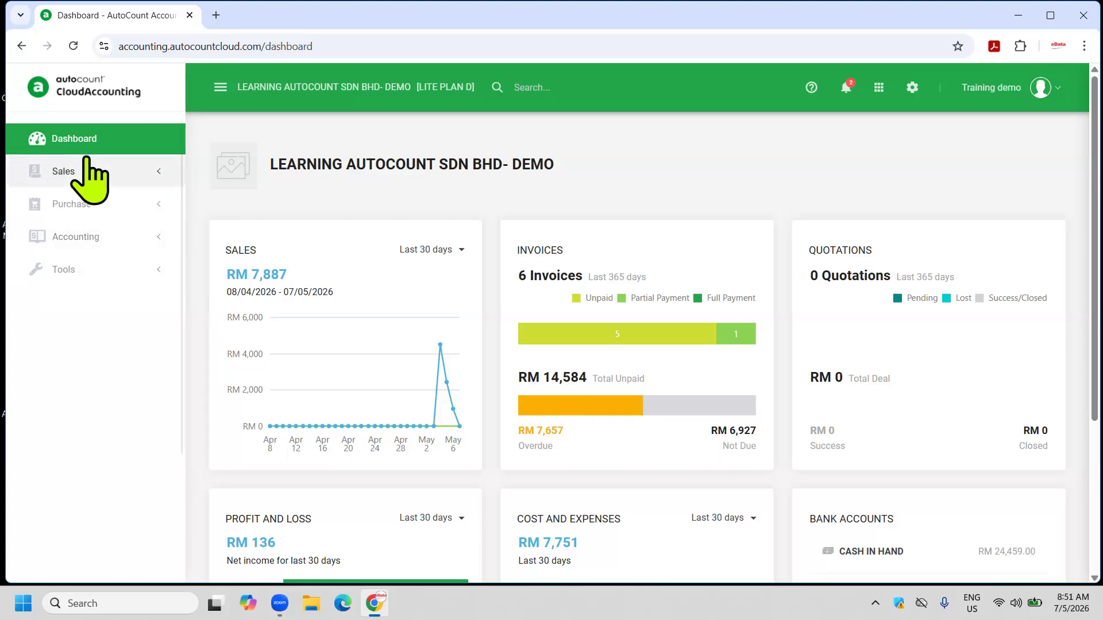
Browse the Sales and Purchase sidebar sections and their reports, then expand Accounting.
left_click(92, 173)
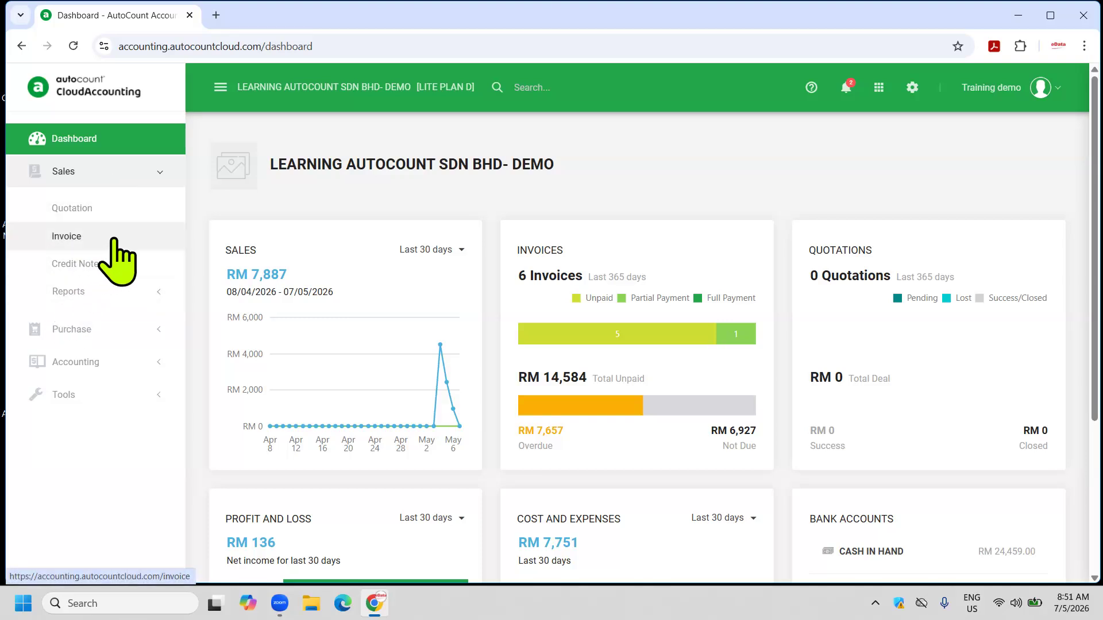
left_click(98, 292)
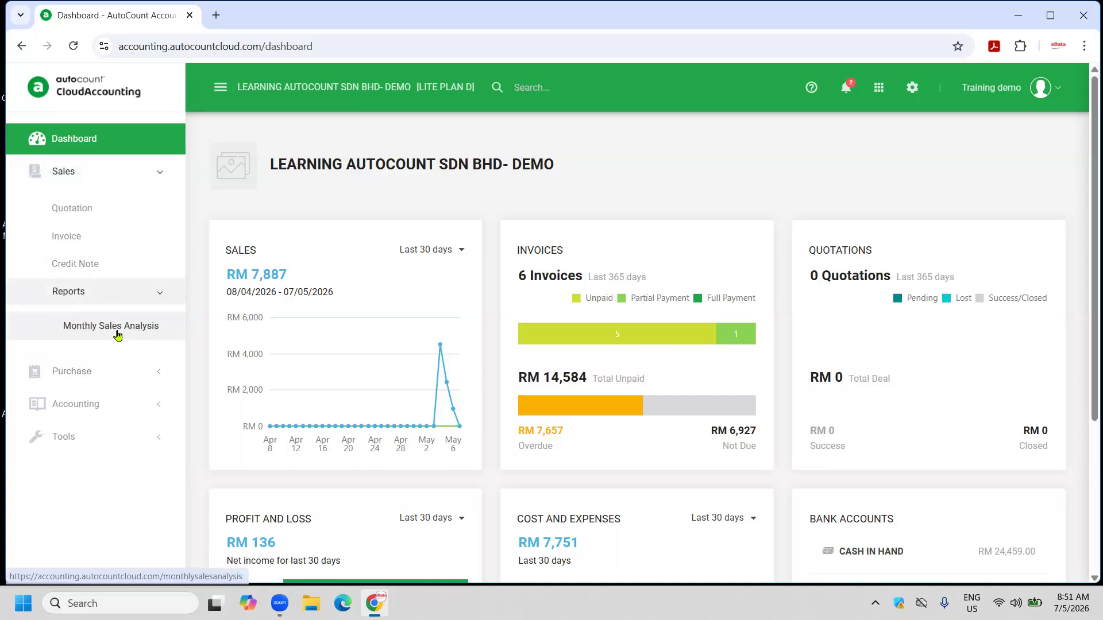
left_click(89, 173)
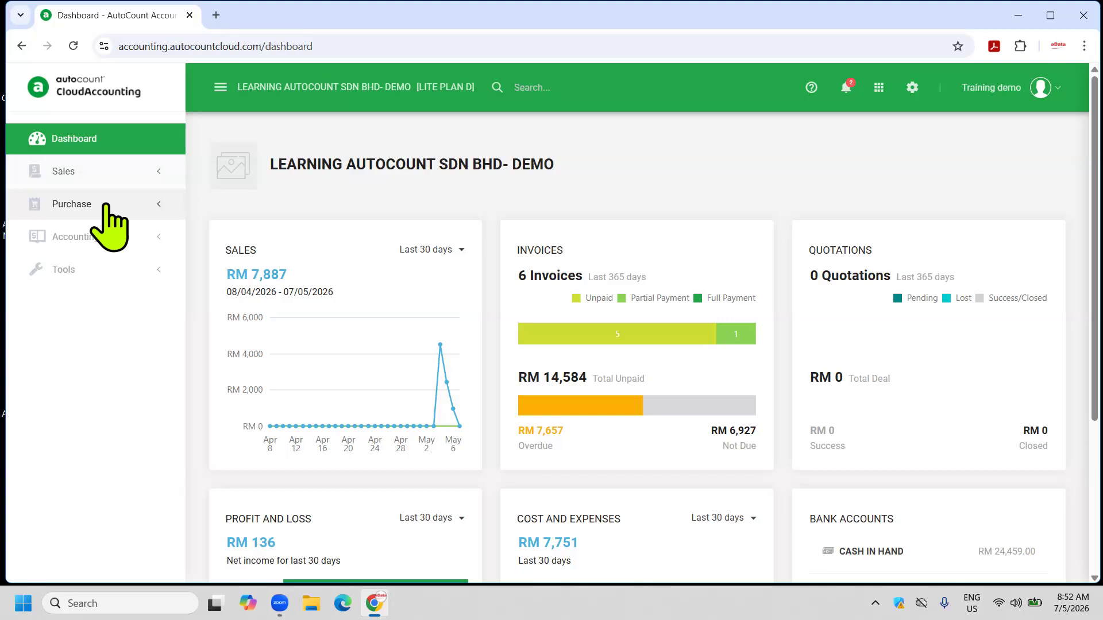
left_click(105, 205)
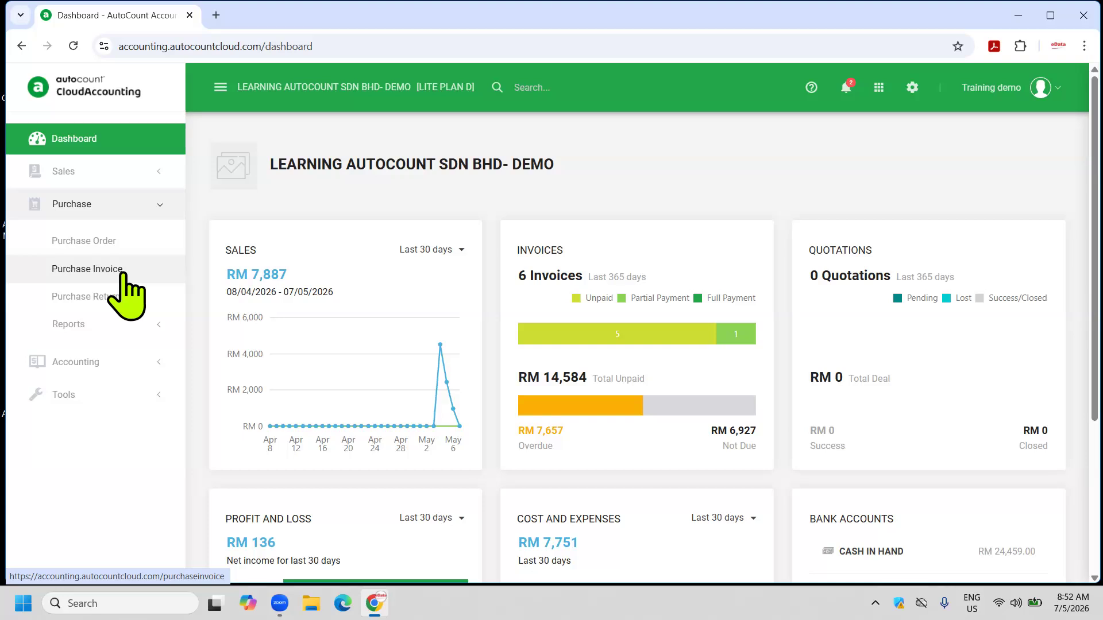
left_click(86, 327)
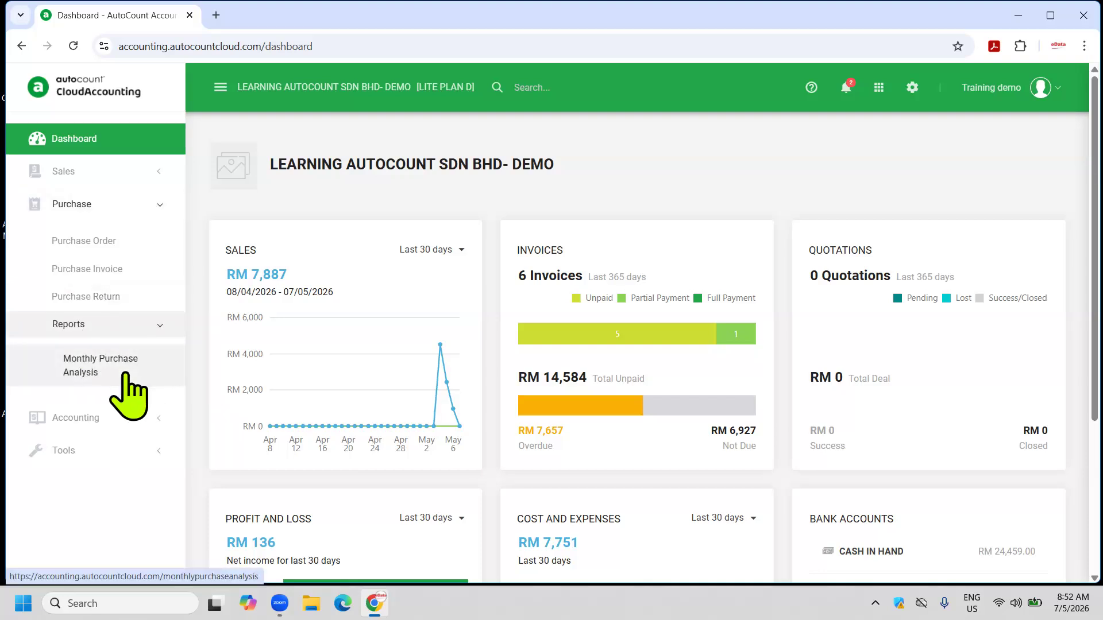
left_click(101, 212)
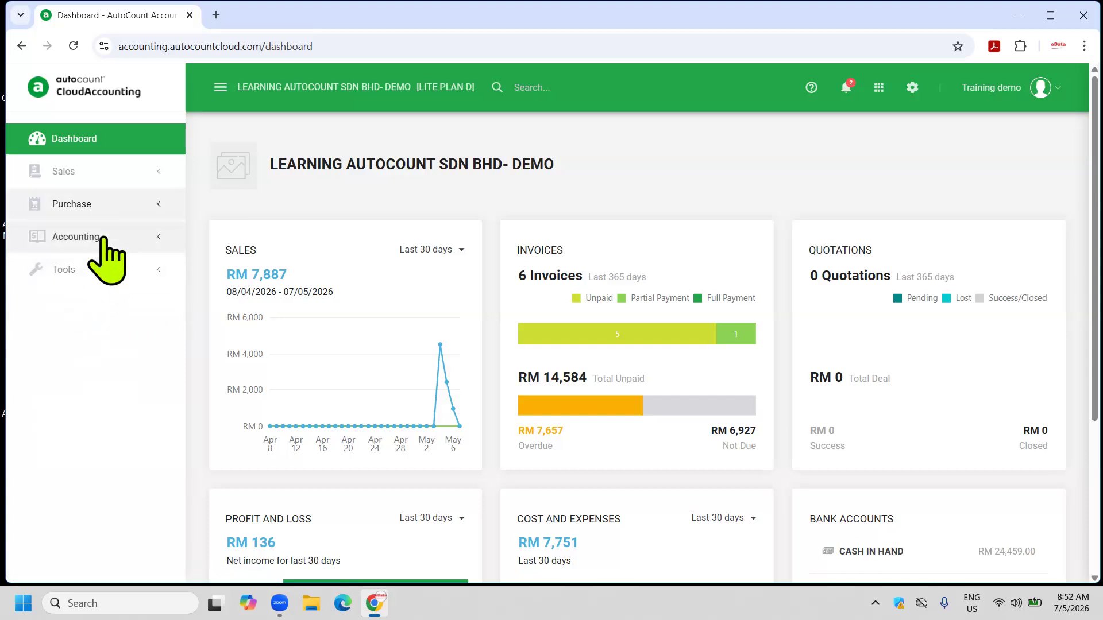
left_click(104, 238)
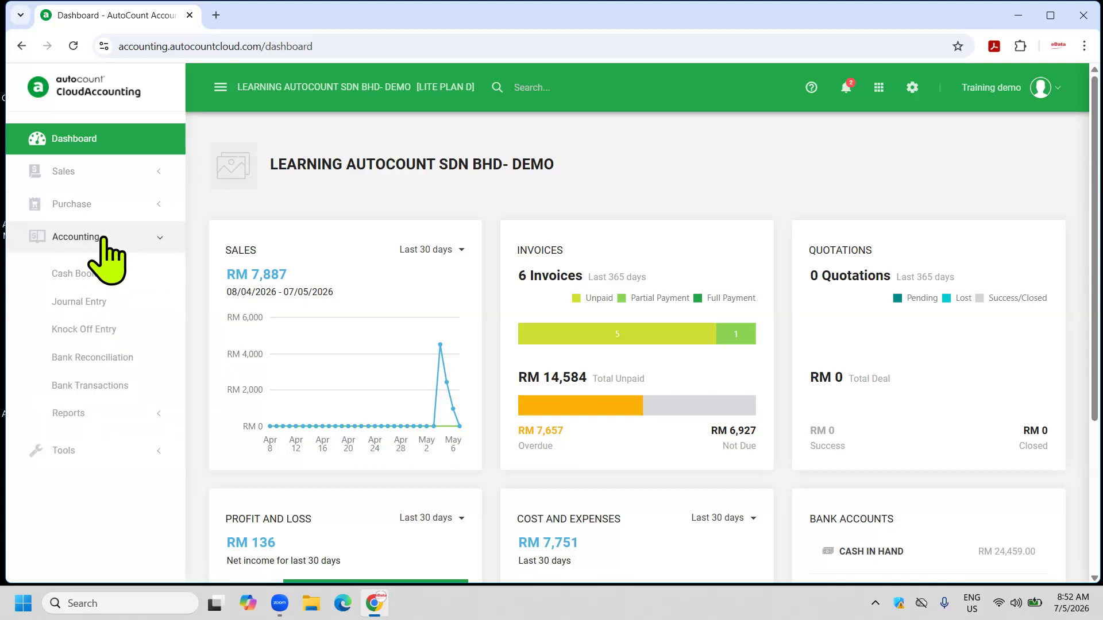
Visit the Cash Book Entry, Journal Entry, Bank Reconciliation and Bank Transactions pages.
left_click(114, 279)
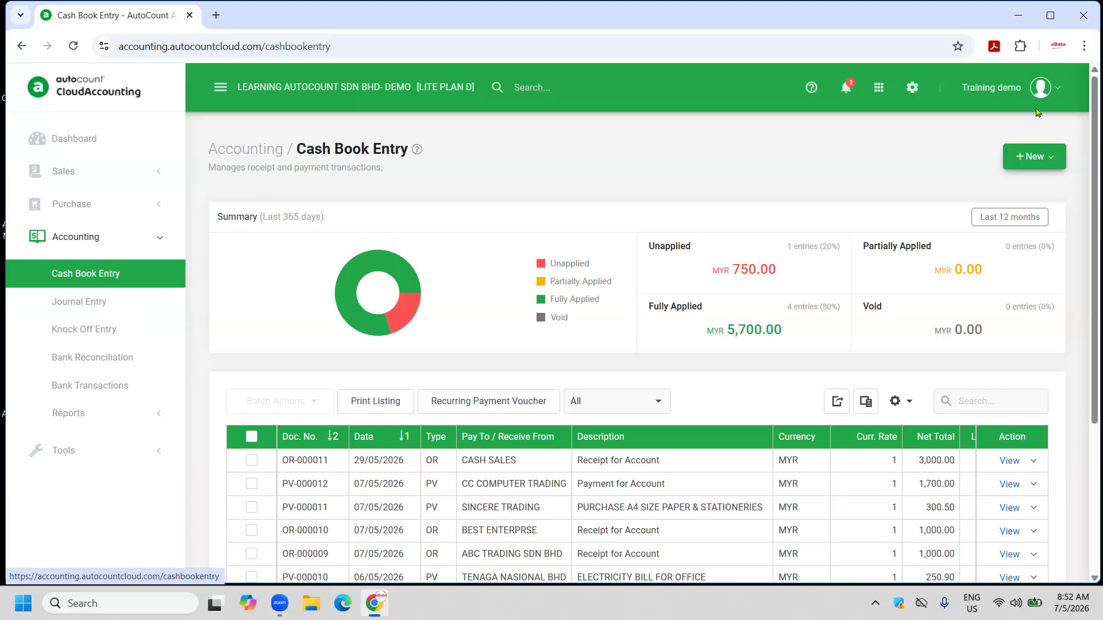
left_click(1055, 157)
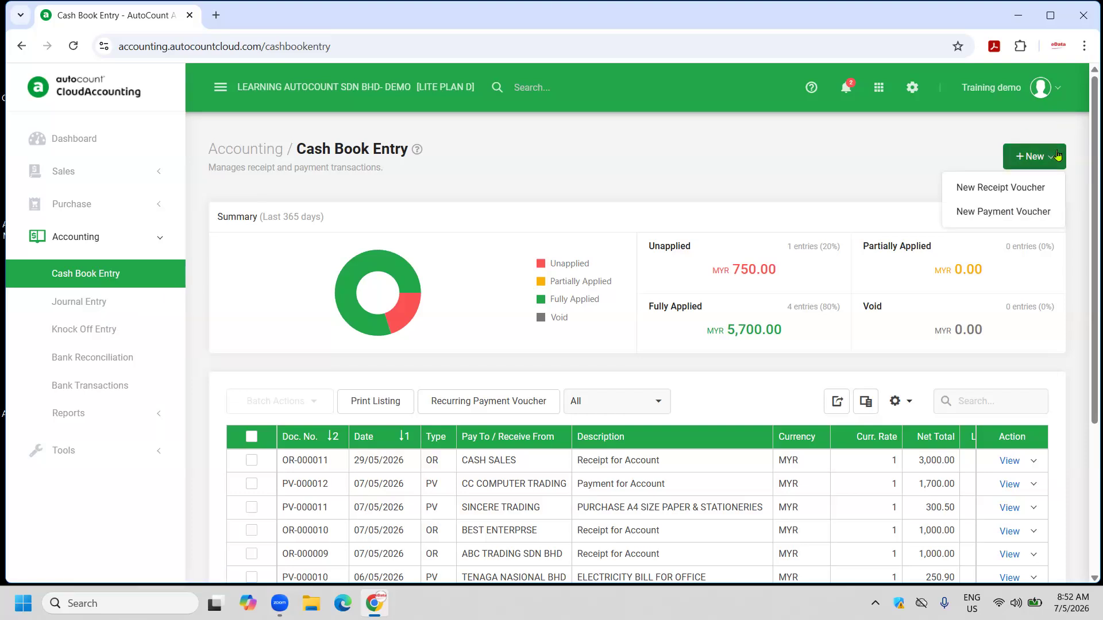
left_click(117, 314)
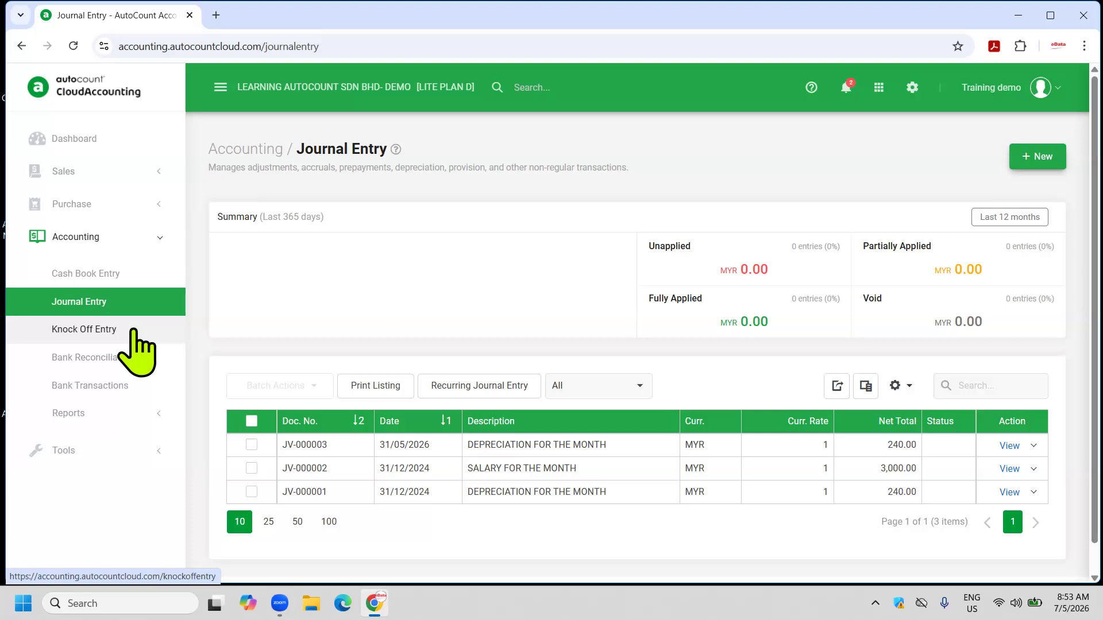
left_click(148, 381)
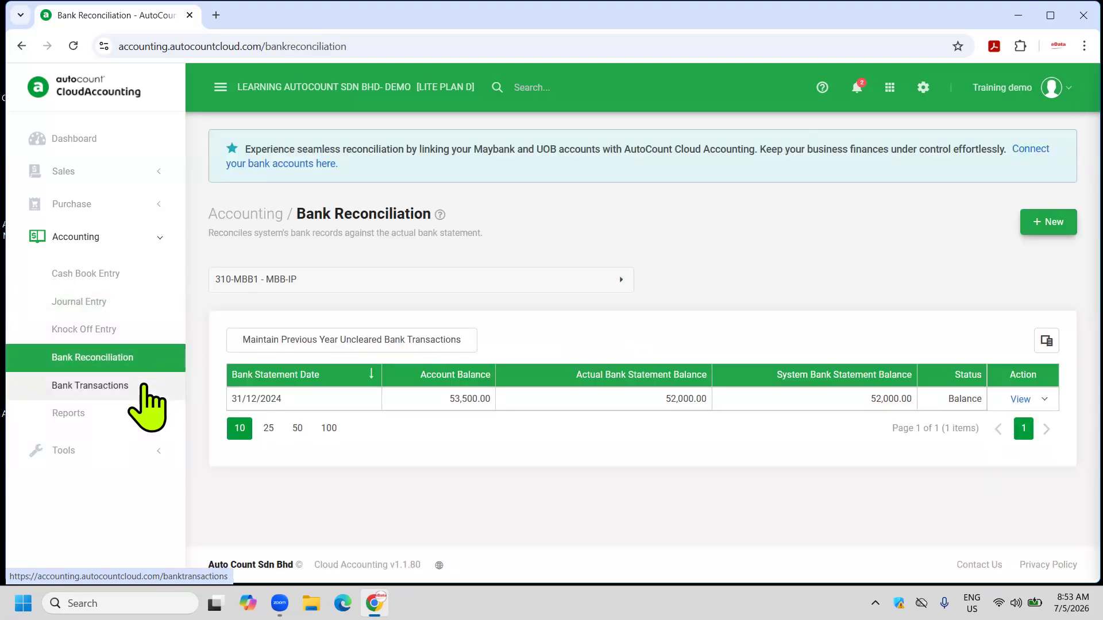
left_click(144, 388)
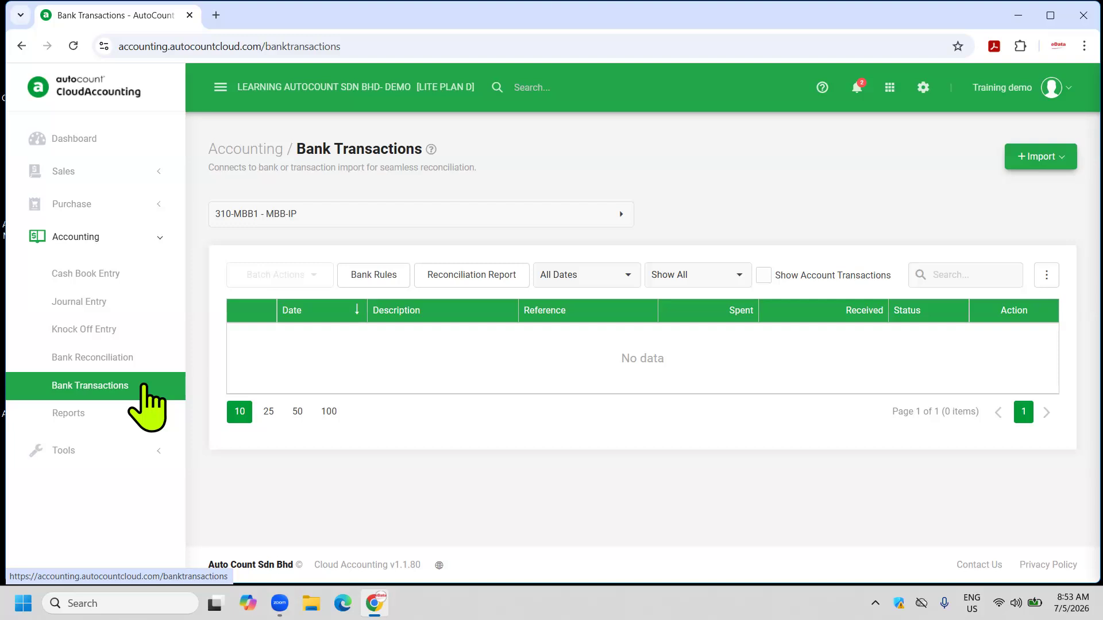
Expand and scroll through the accounting Reports list, then collapse the Accounting section.
left_click(98, 414)
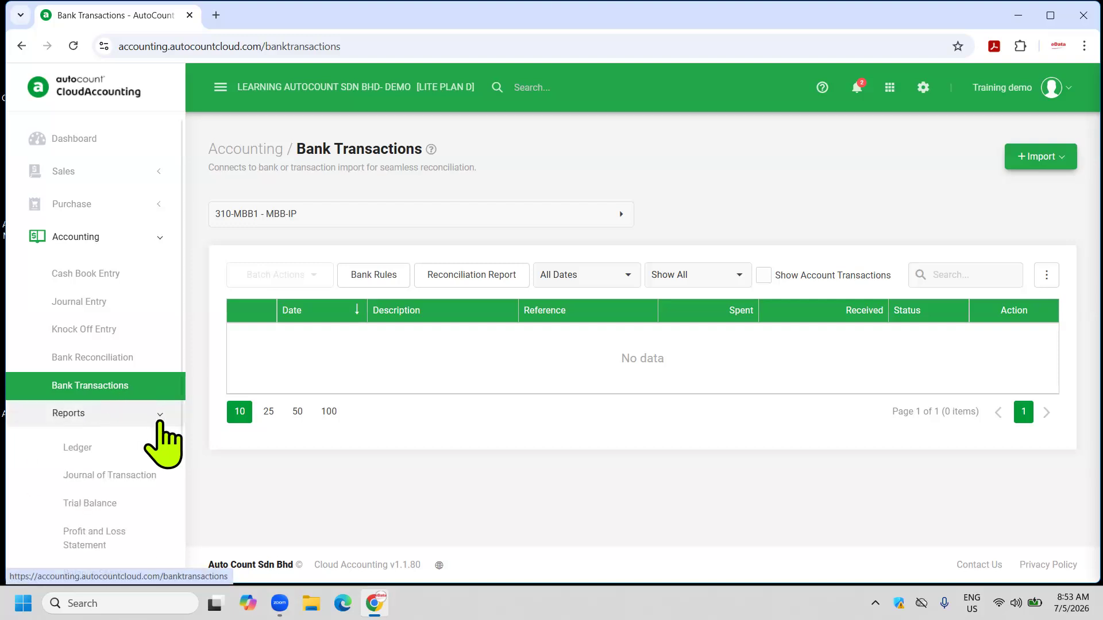
scroll(170, 420, "down", 1)
scroll(172, 442, "down", 2)
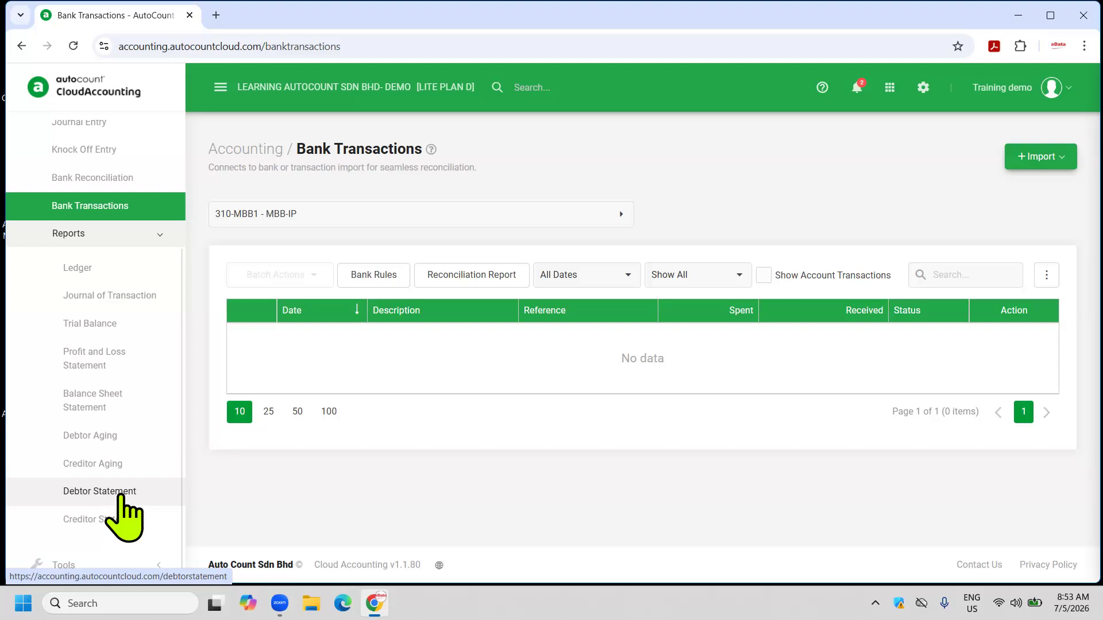
scroll(138, 450, "up", 3)
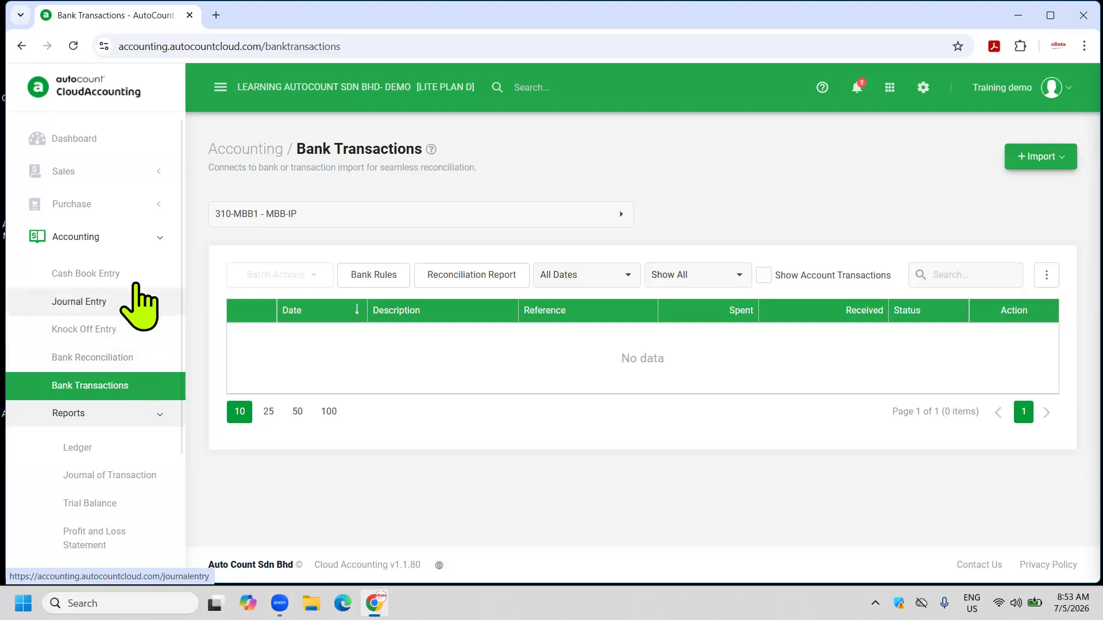
left_click(124, 256)
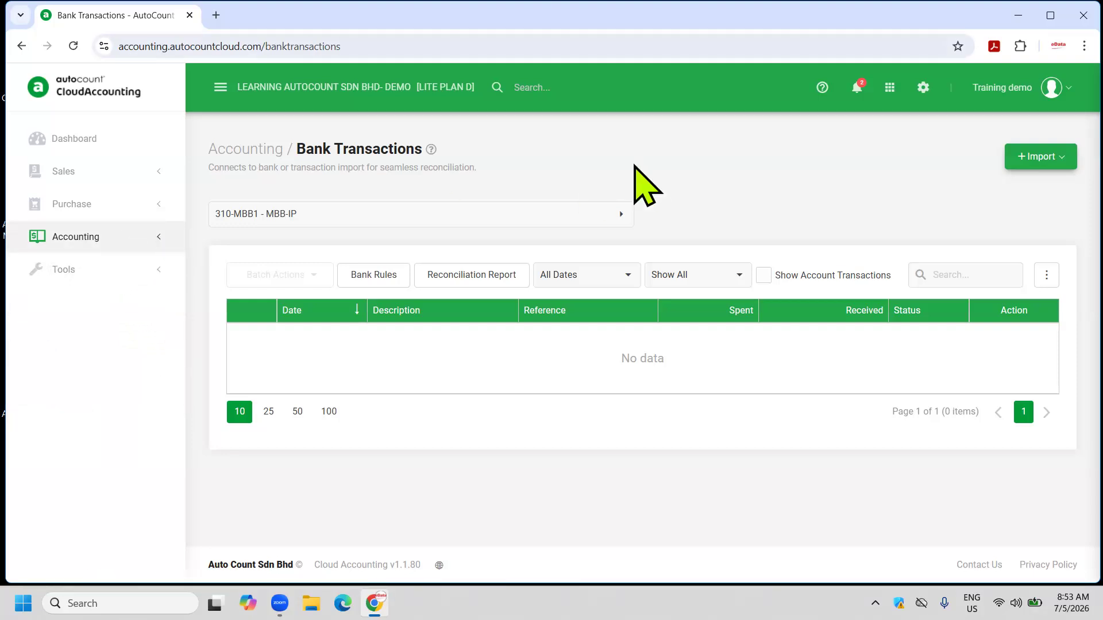
Open the Opening Balance page, then the Fiscal Year page from the settings panel.
left_click(924, 91)
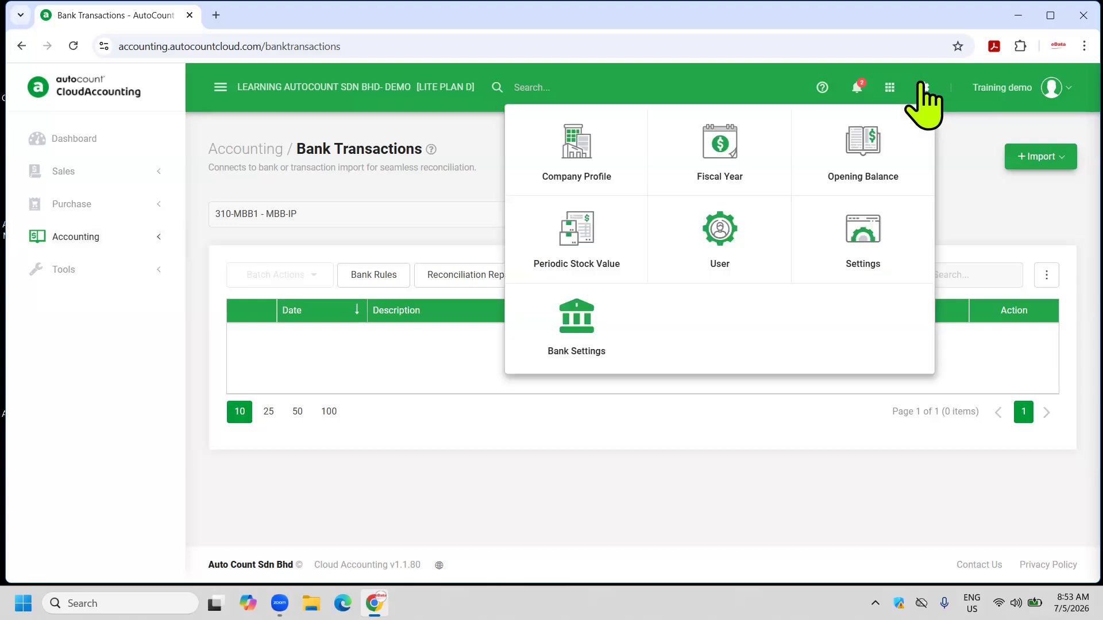
left_click(856, 159)
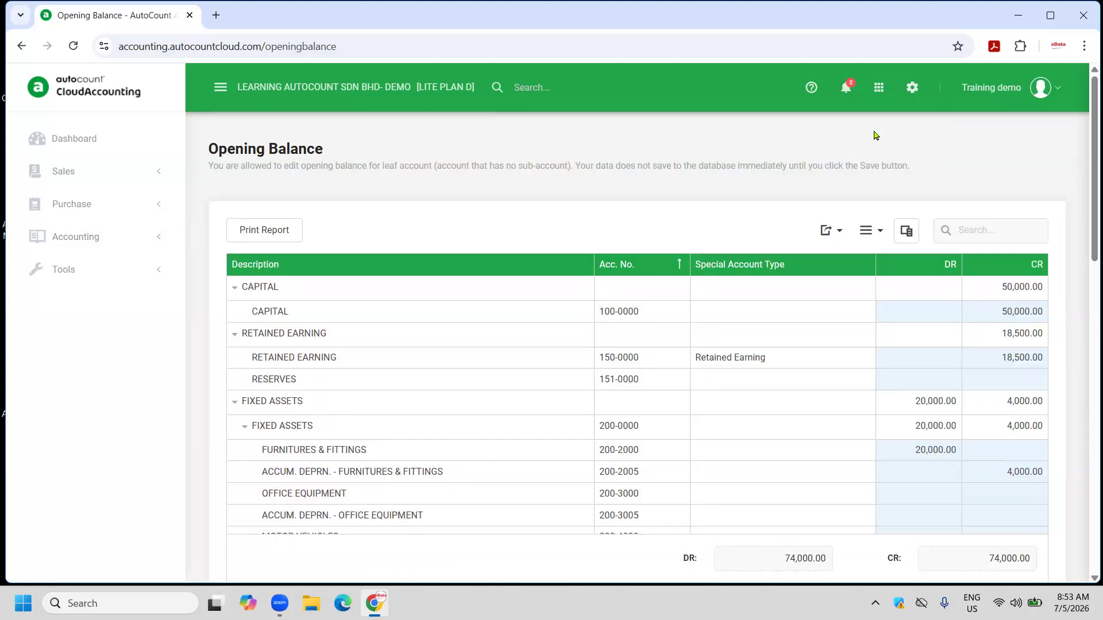
left_click(913, 89)
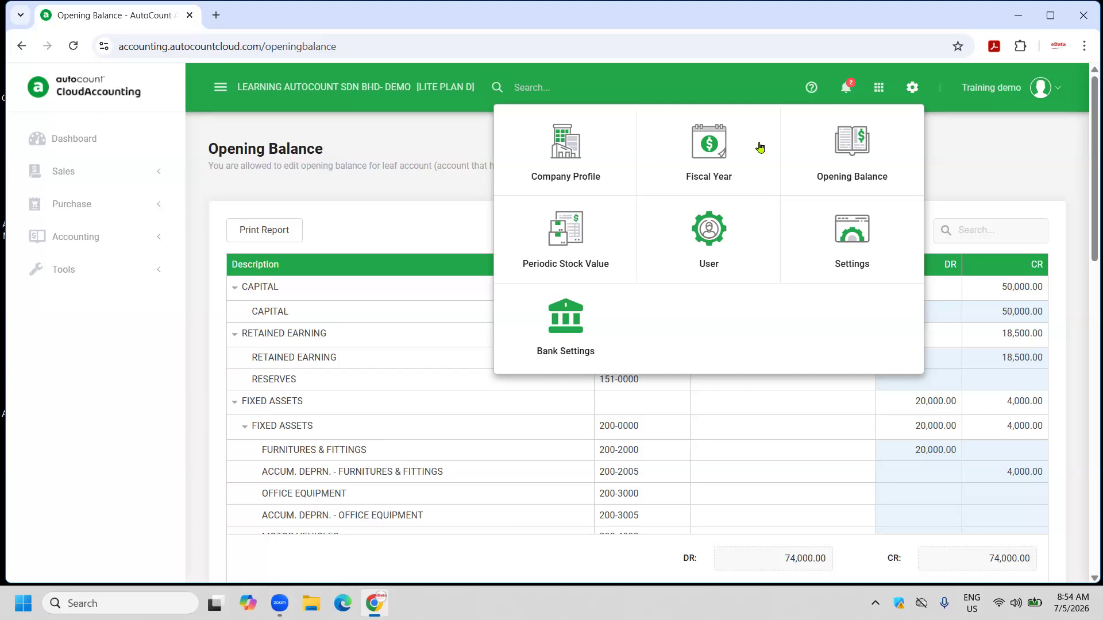
left_click(704, 167)
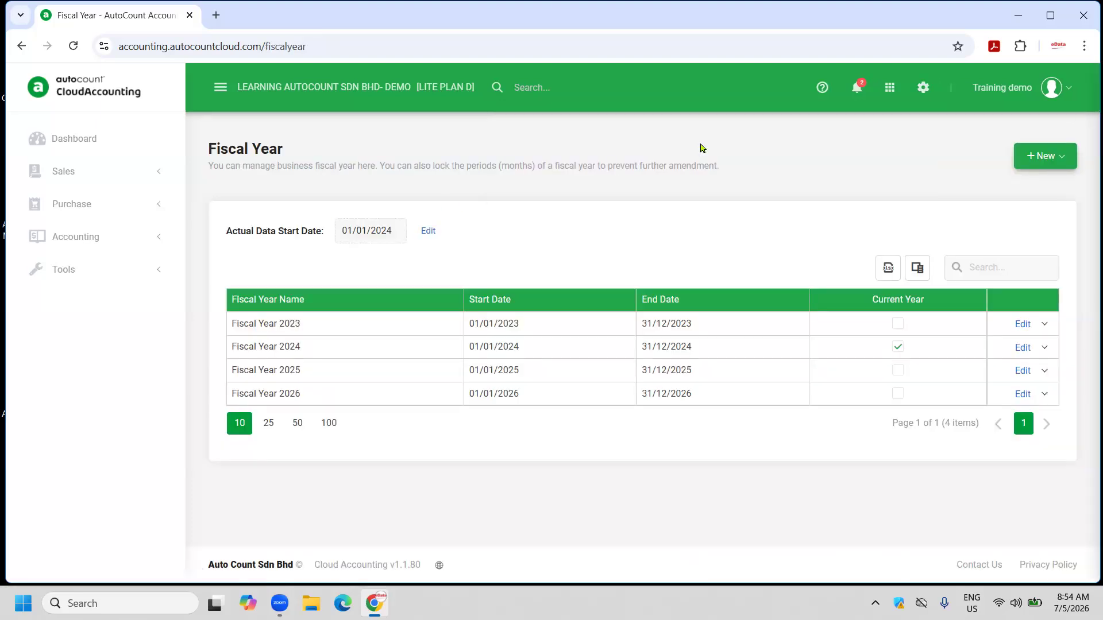
Inspect the new fiscal year options and the extra actions for Fiscal Year 2025.
left_click(1058, 162)
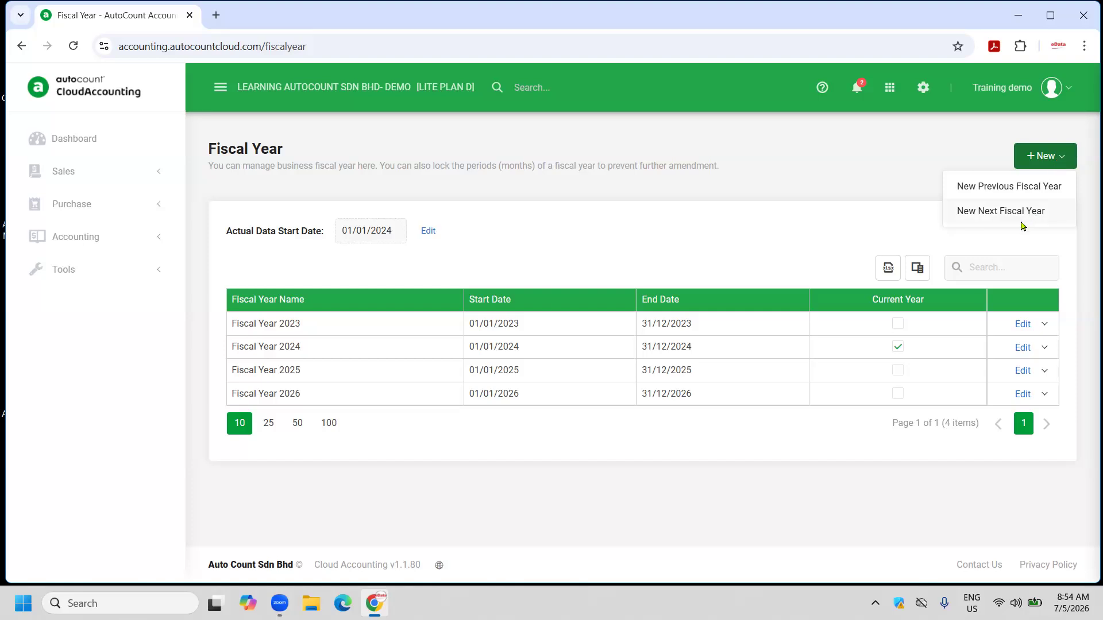
left_click(1075, 291)
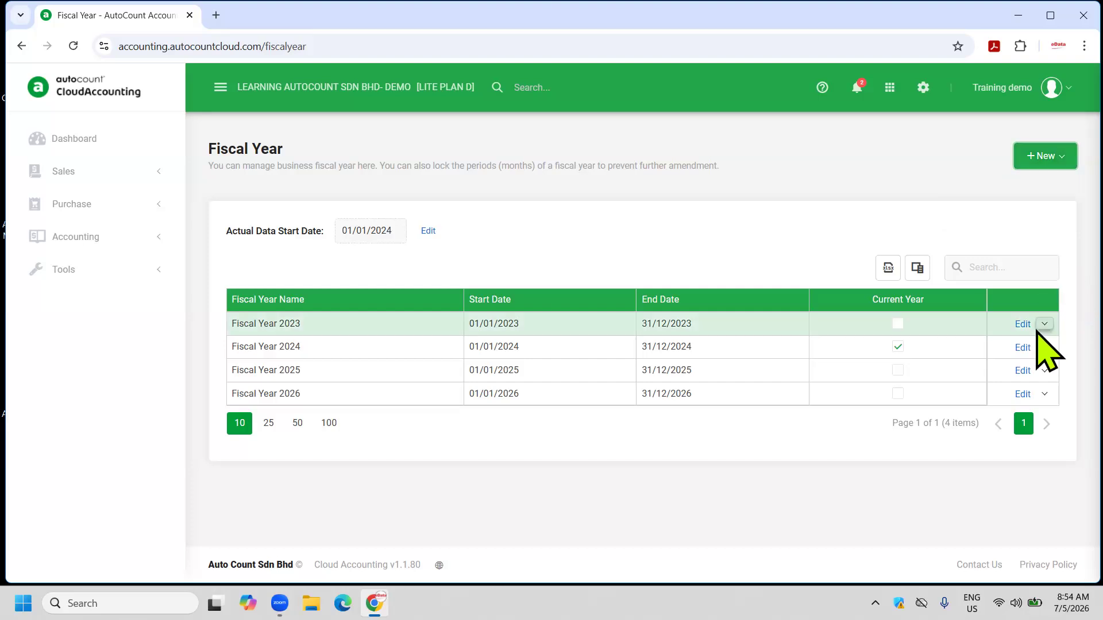
left_click(1043, 370)
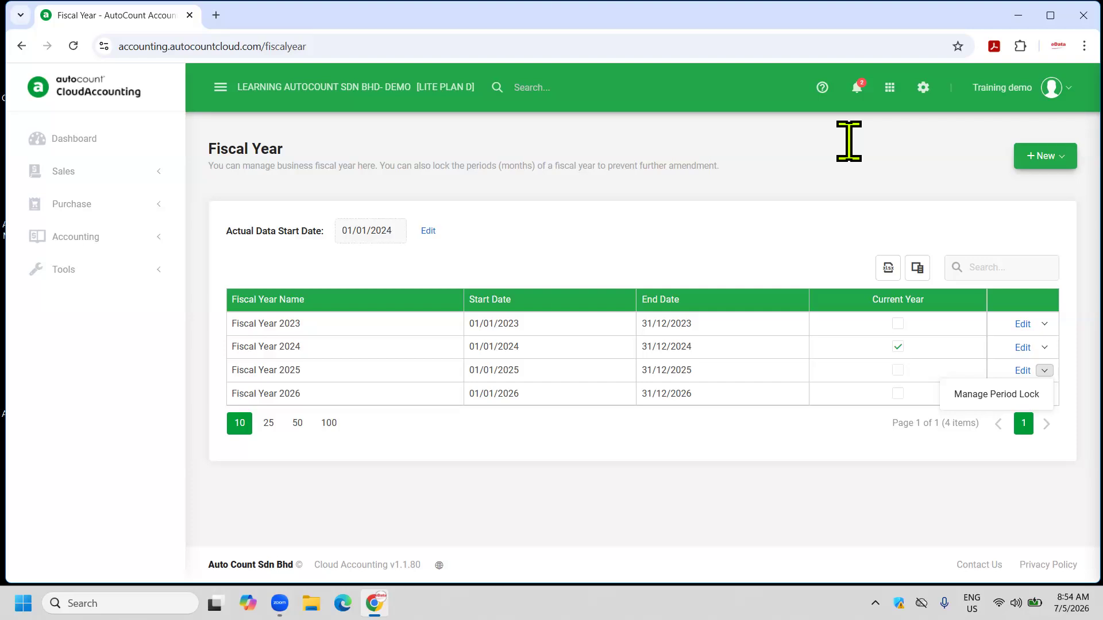
left_click(921, 88)
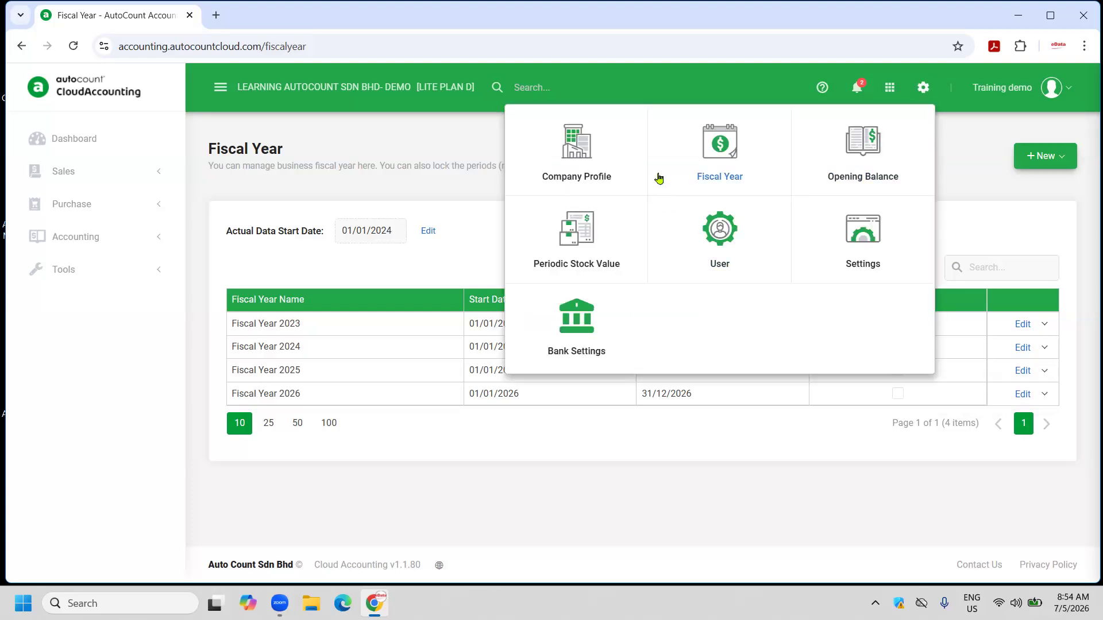
Open the Company Profile and save the logo section unchanged.
left_click(591, 161)
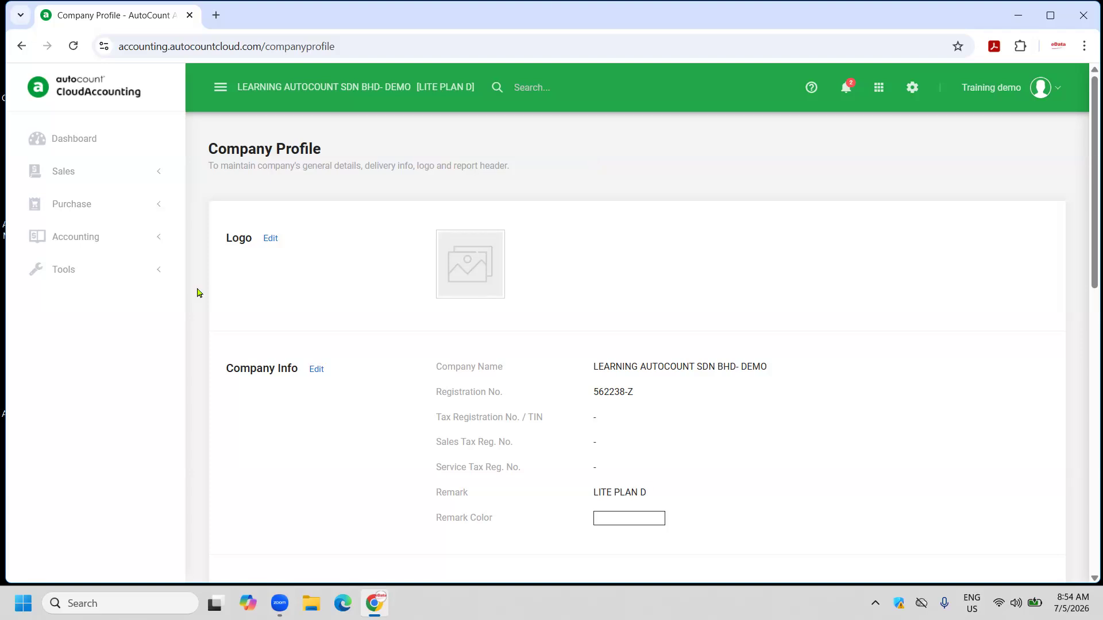
left_click(267, 241)
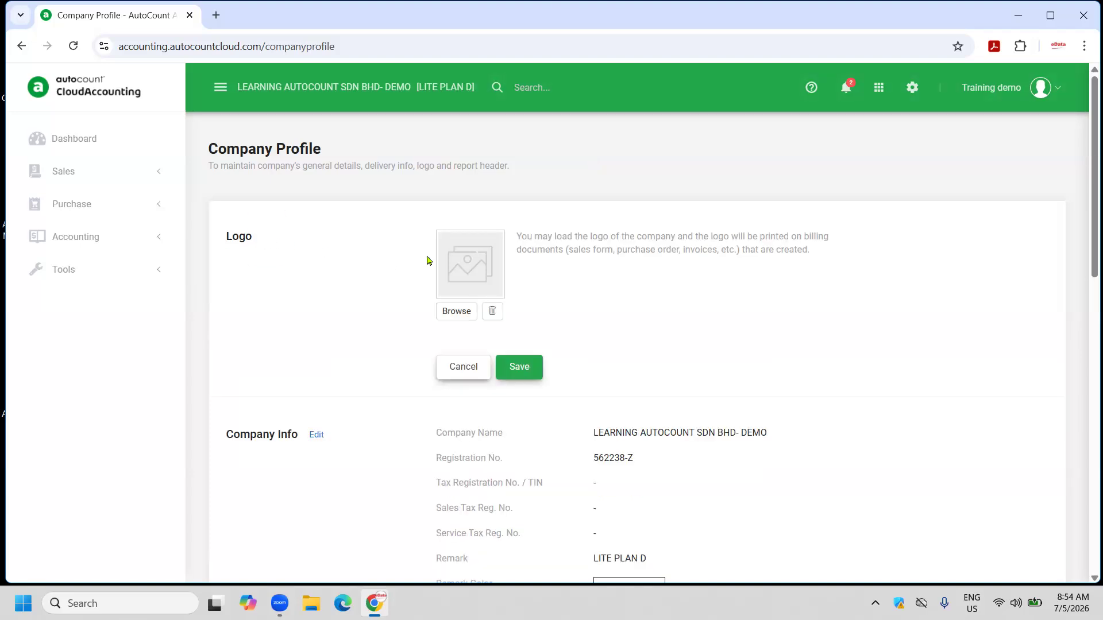
left_click(530, 368)
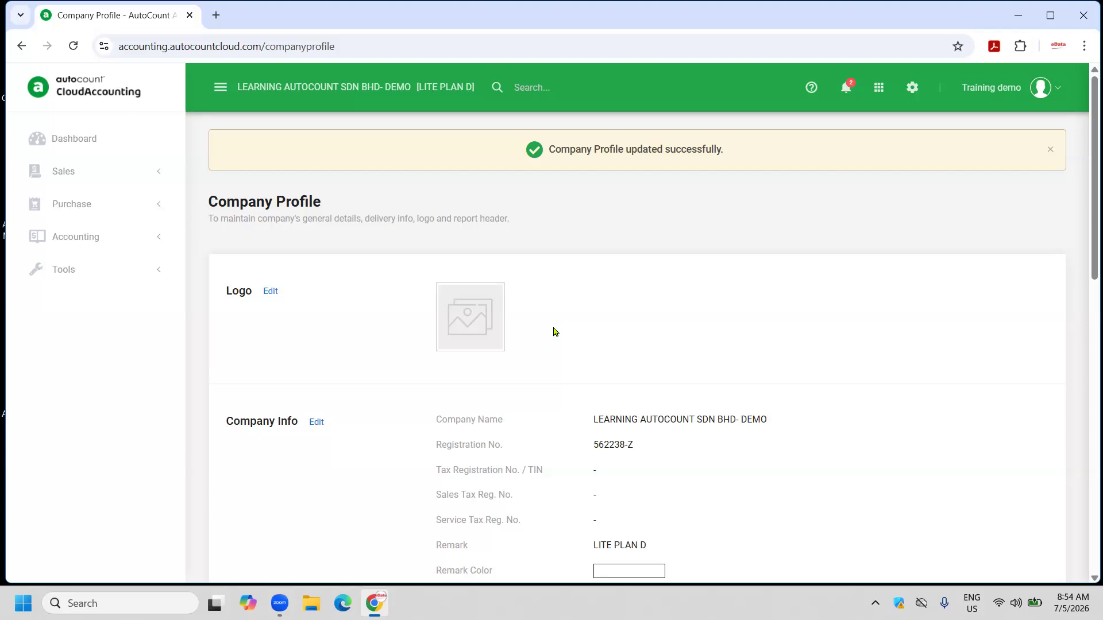
Edit the company profile's report header and save it unchanged.
scroll(554, 330, "down", 2)
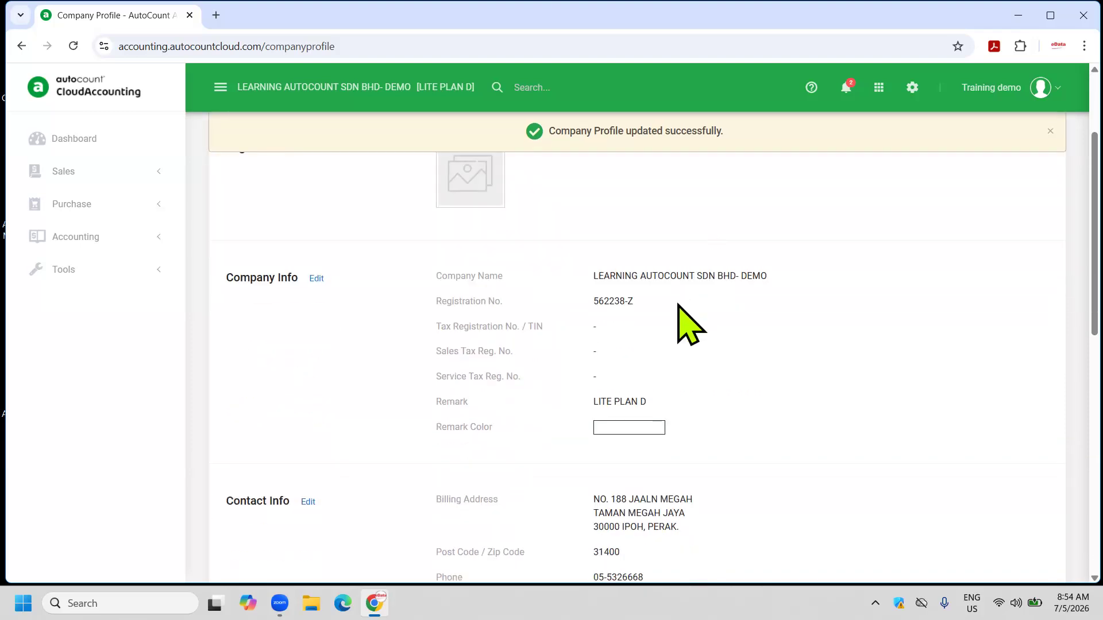
scroll(684, 319, "down", 4)
scroll(681, 310, "down", 5)
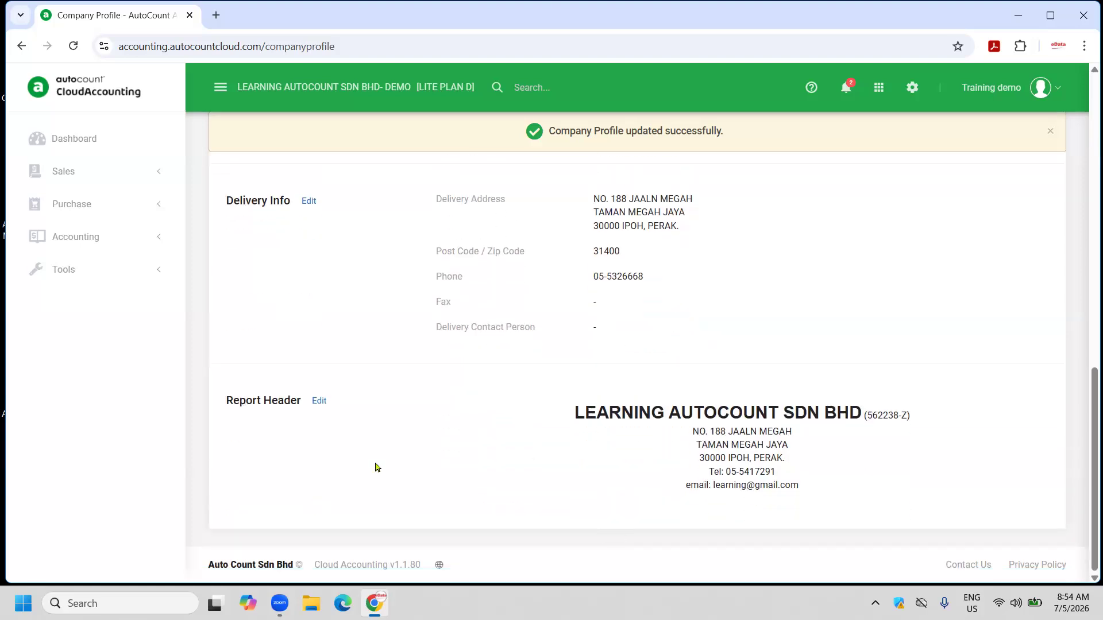
left_click(320, 401)
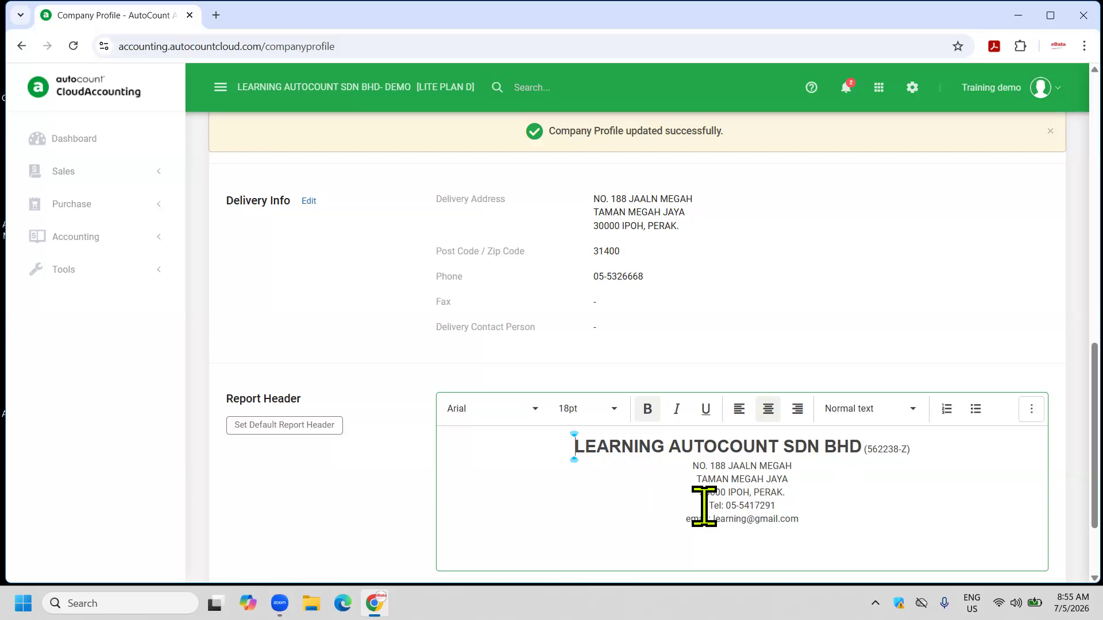
scroll(583, 419, "up", 15)
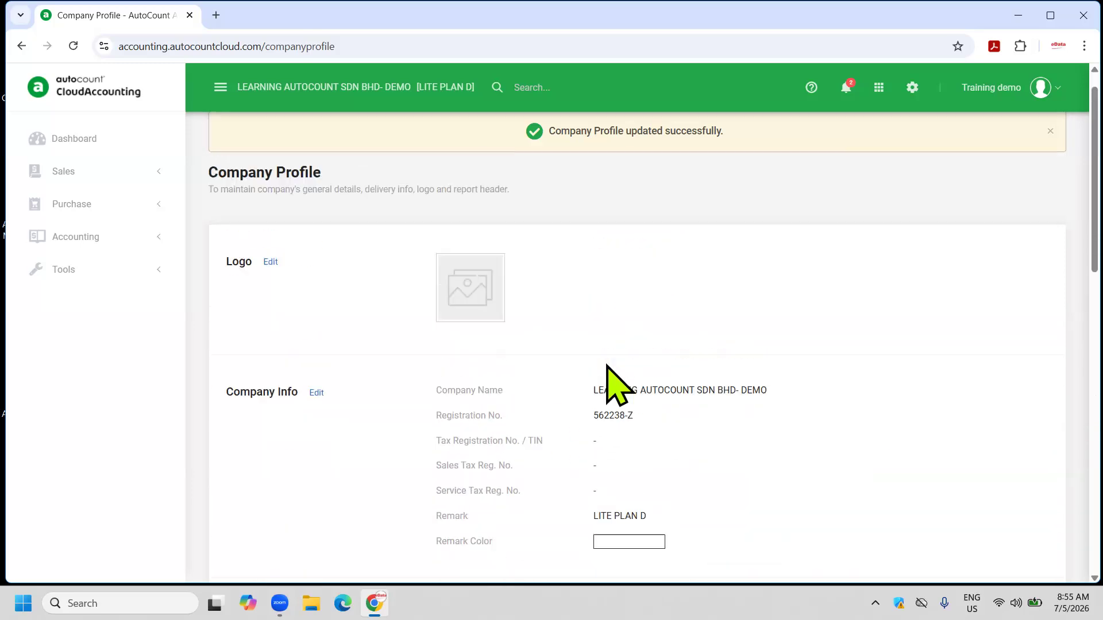
scroll(613, 347, "down", 12)
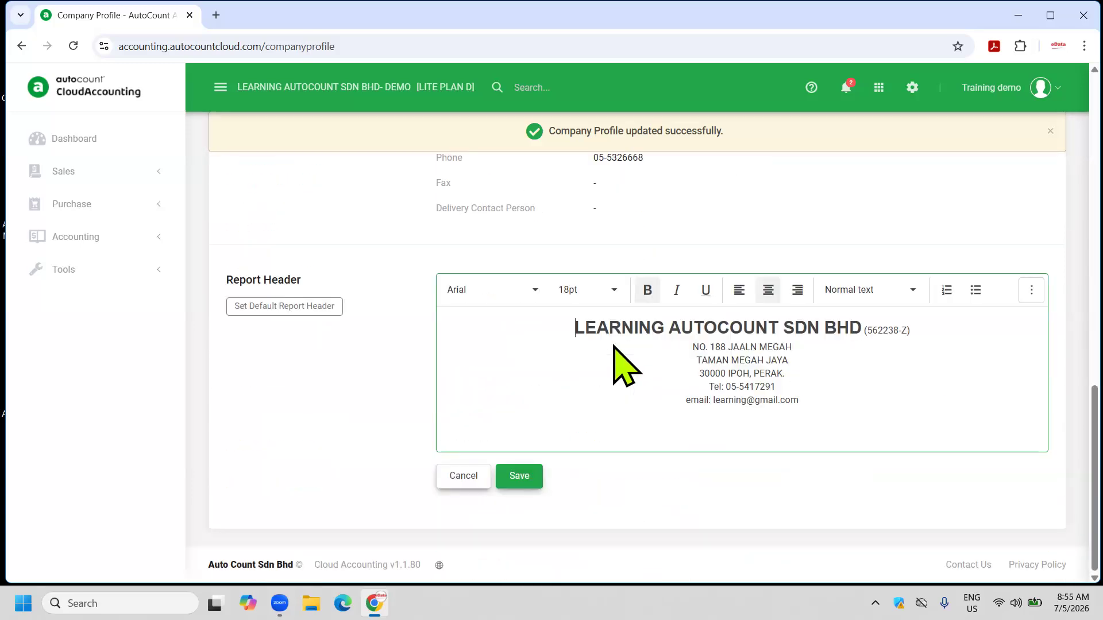
left_click(519, 477)
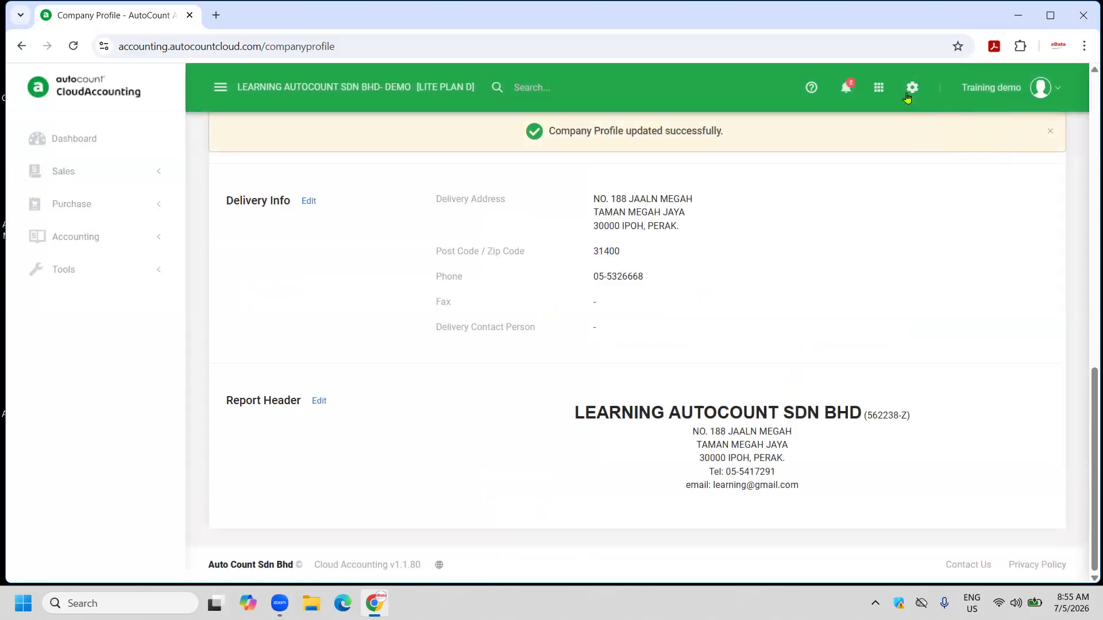
left_click(910, 92)
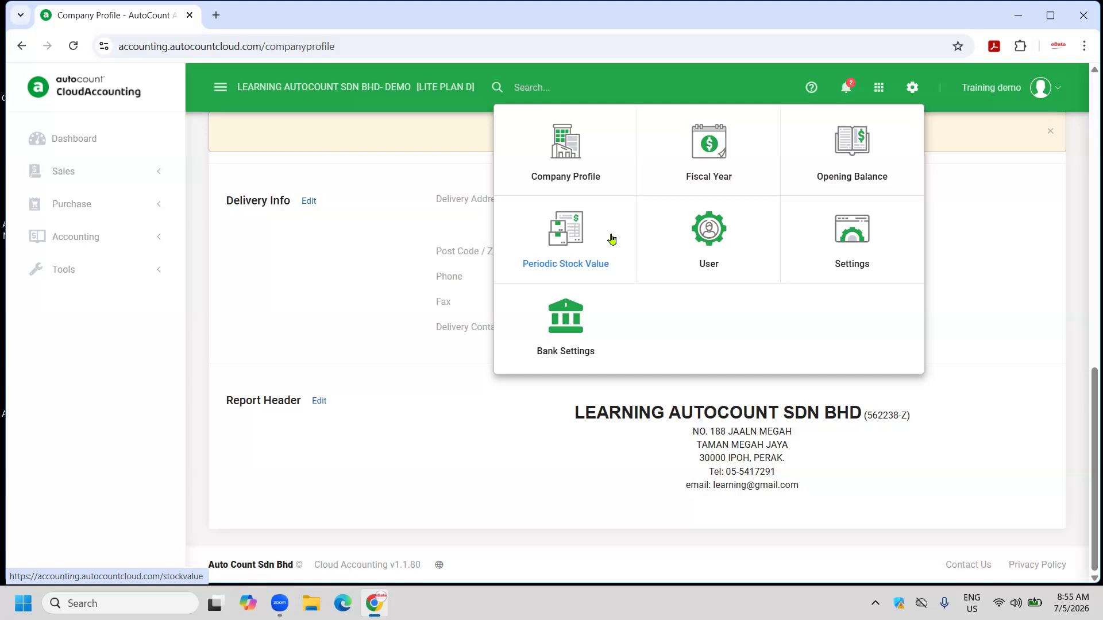
Review the ADMIN user's Account and Others tabs, then cancel without changes.
left_click(705, 244)
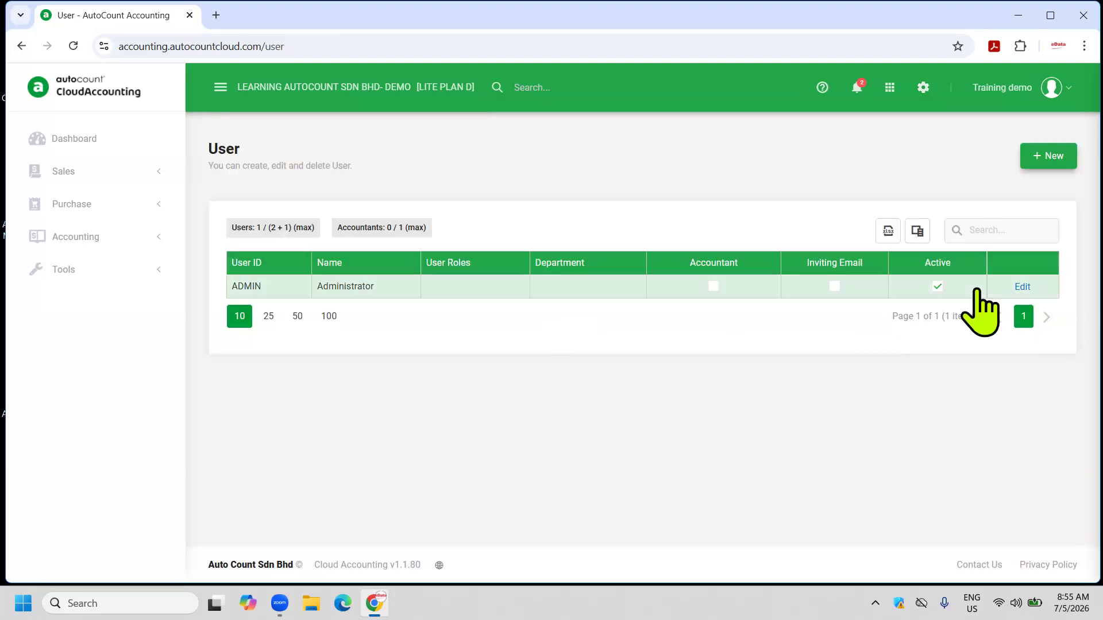
left_click(1023, 287)
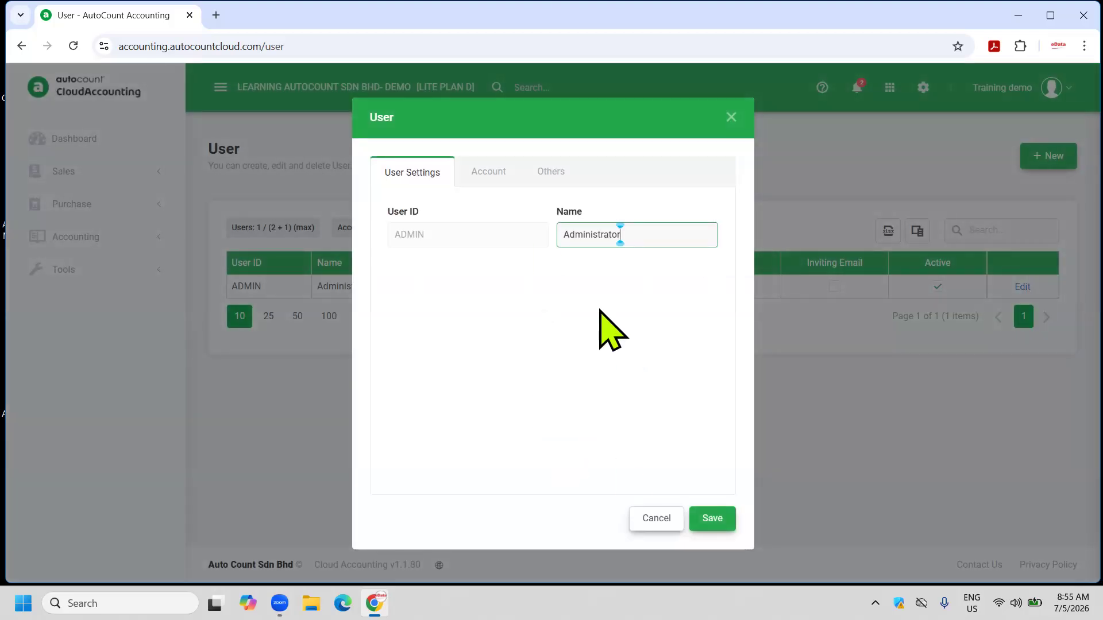
left_click(484, 183)
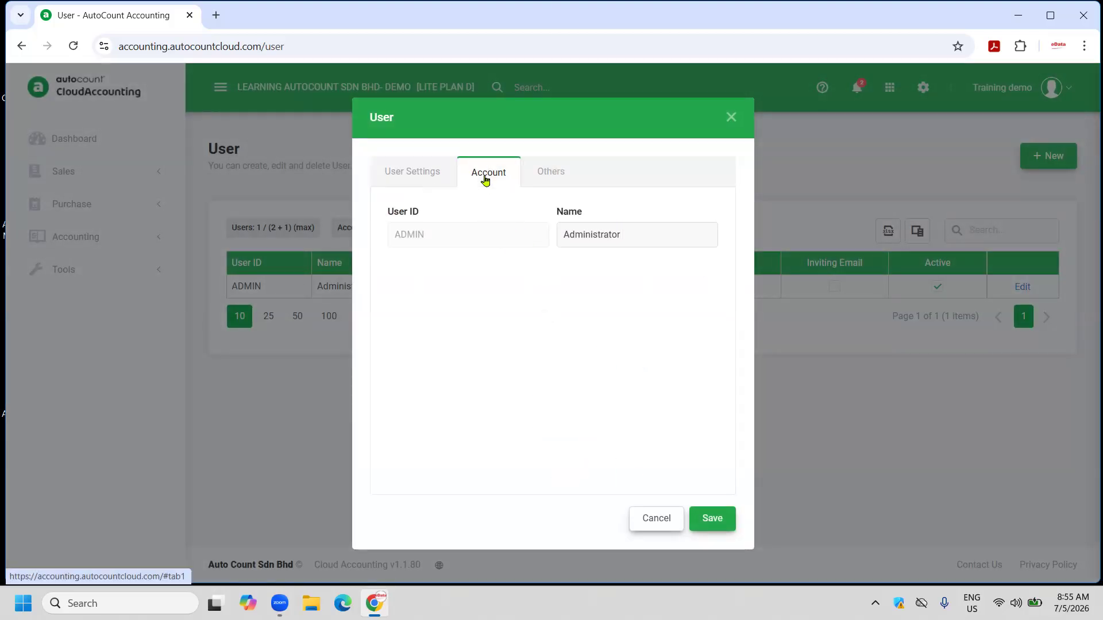
left_click(560, 170)
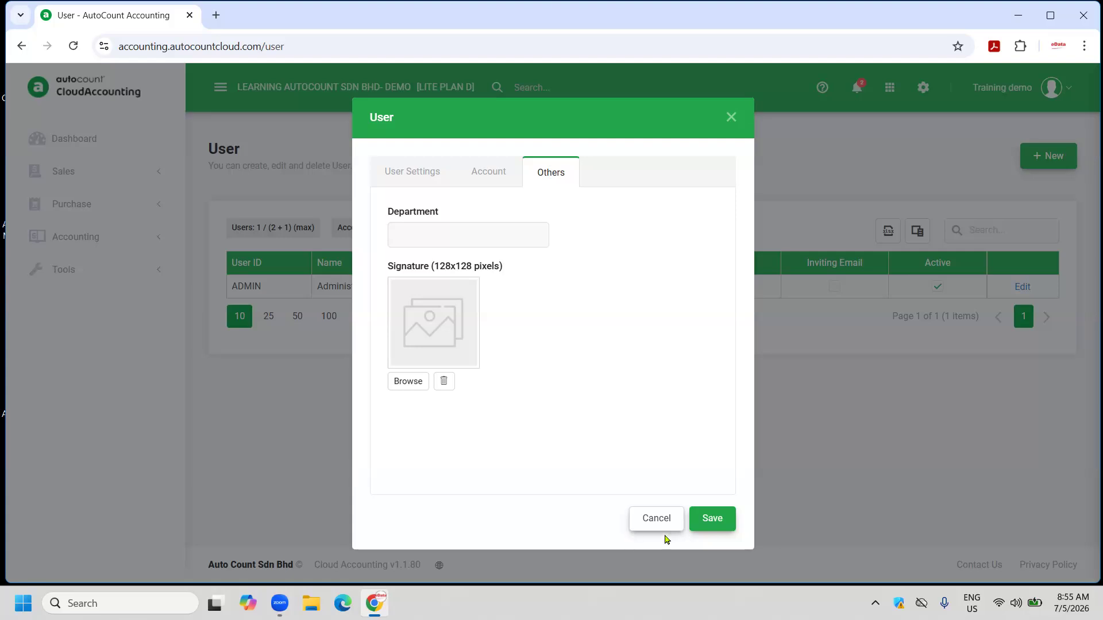
left_click(658, 519)
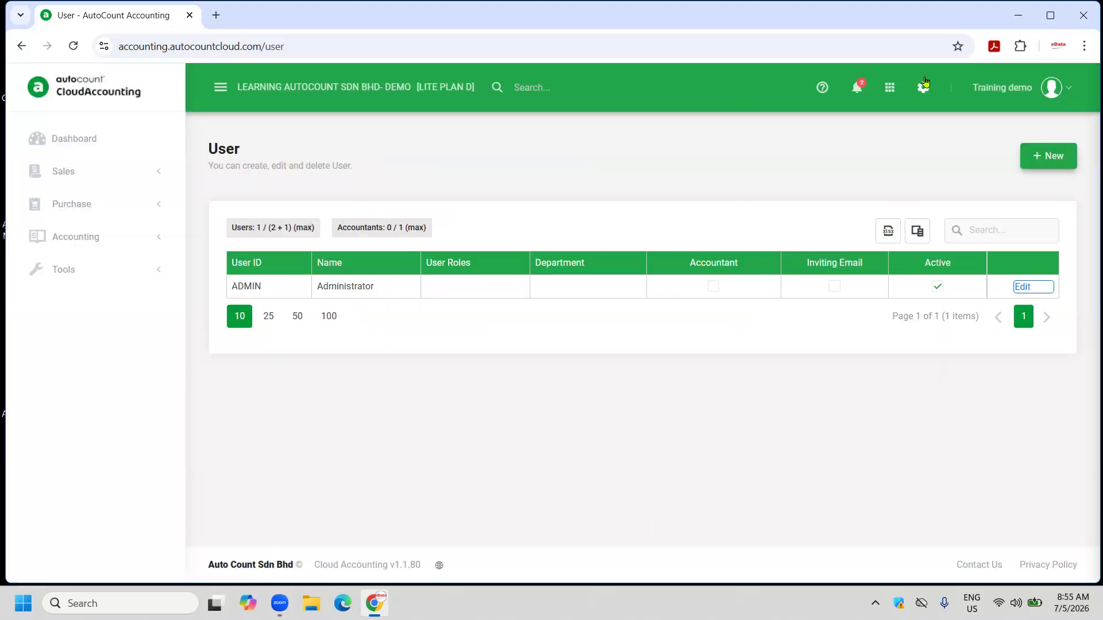
left_click(924, 85)
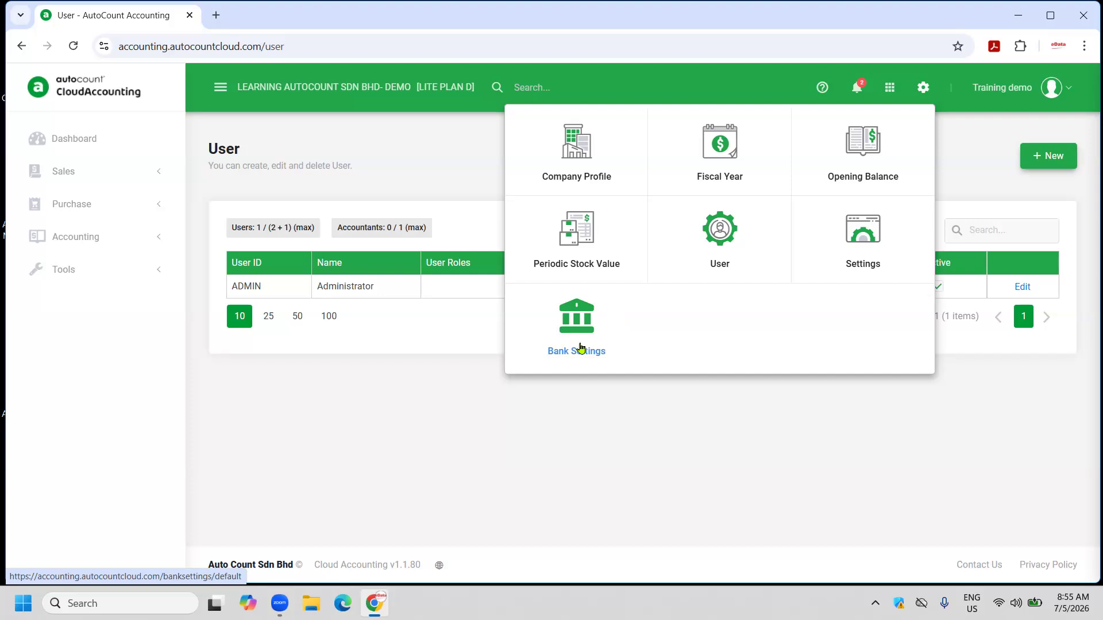
Review the Decimals, Account Code Format and Tax settings (Malaysia, No Tax).
left_click(866, 243)
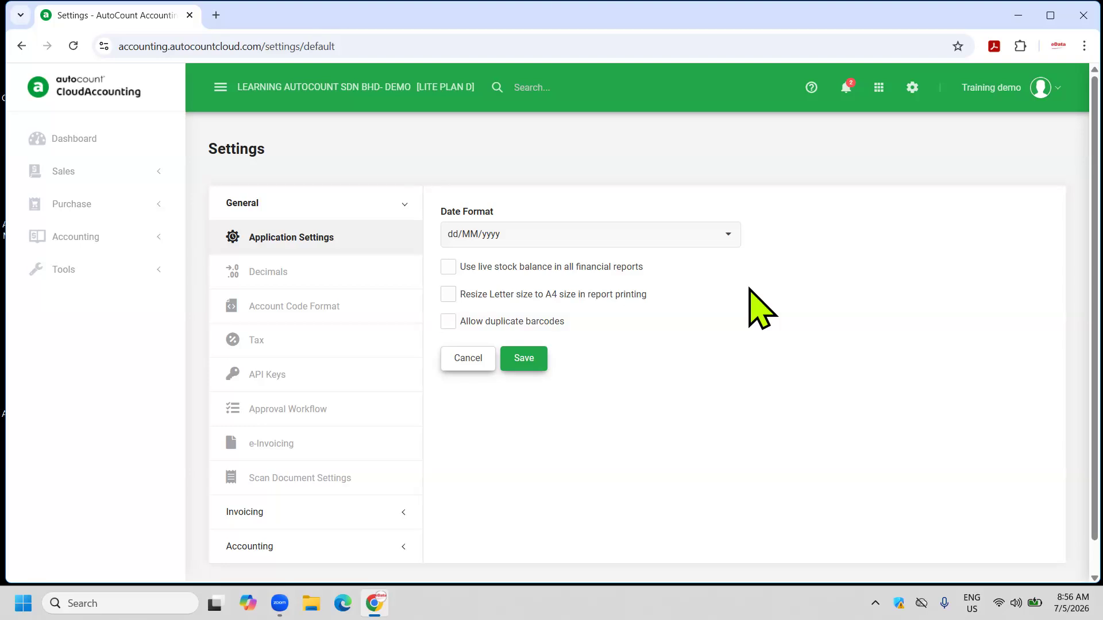
left_click(279, 271)
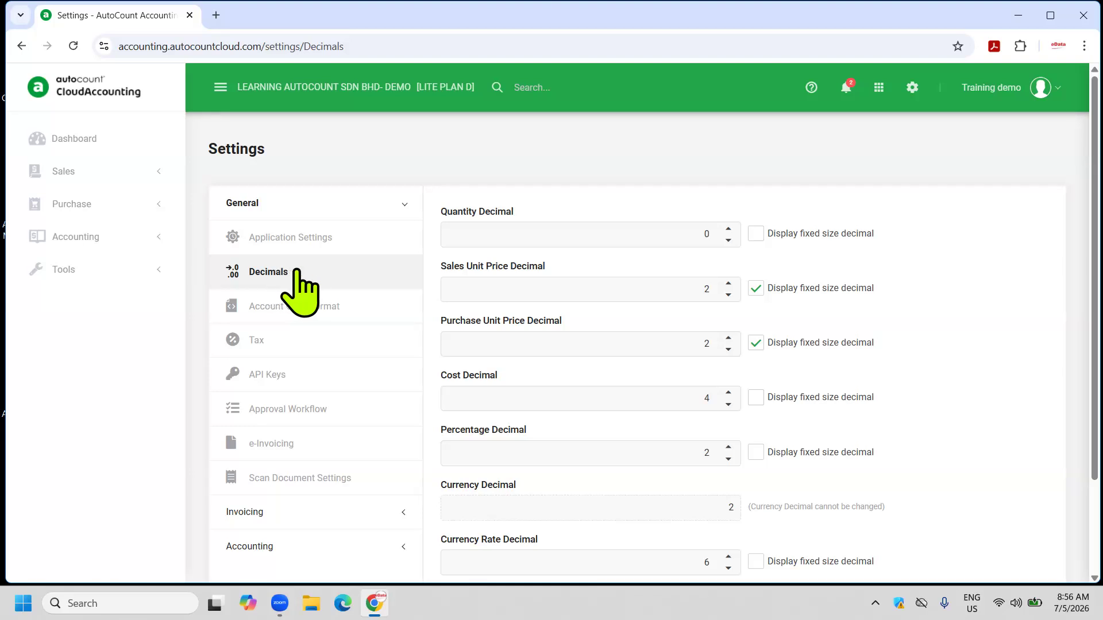
left_click(343, 336)
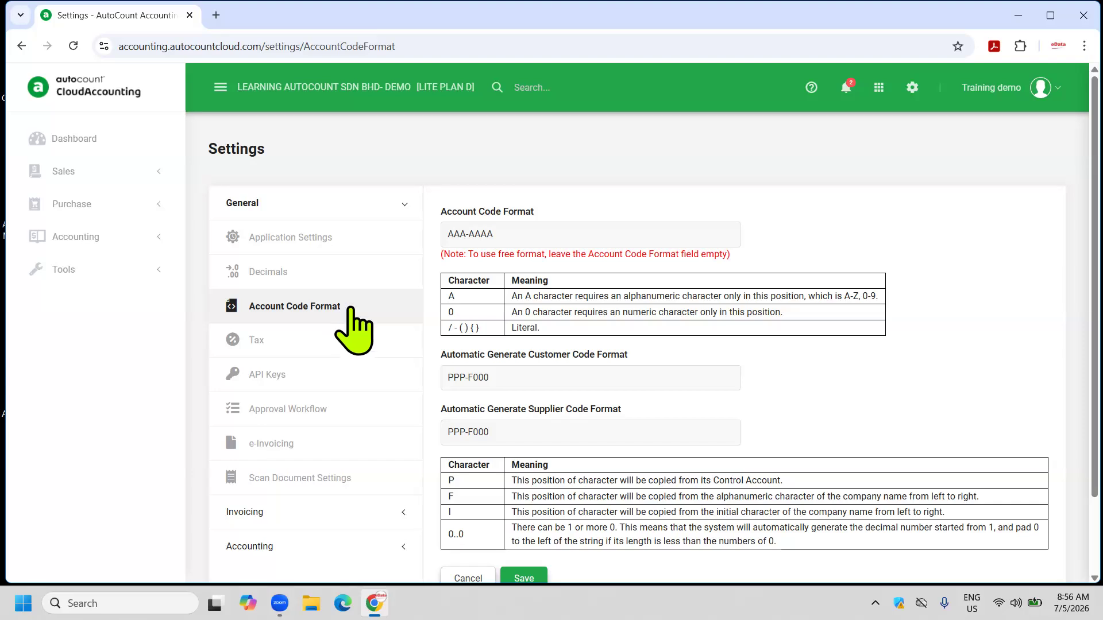
left_click(510, 236)
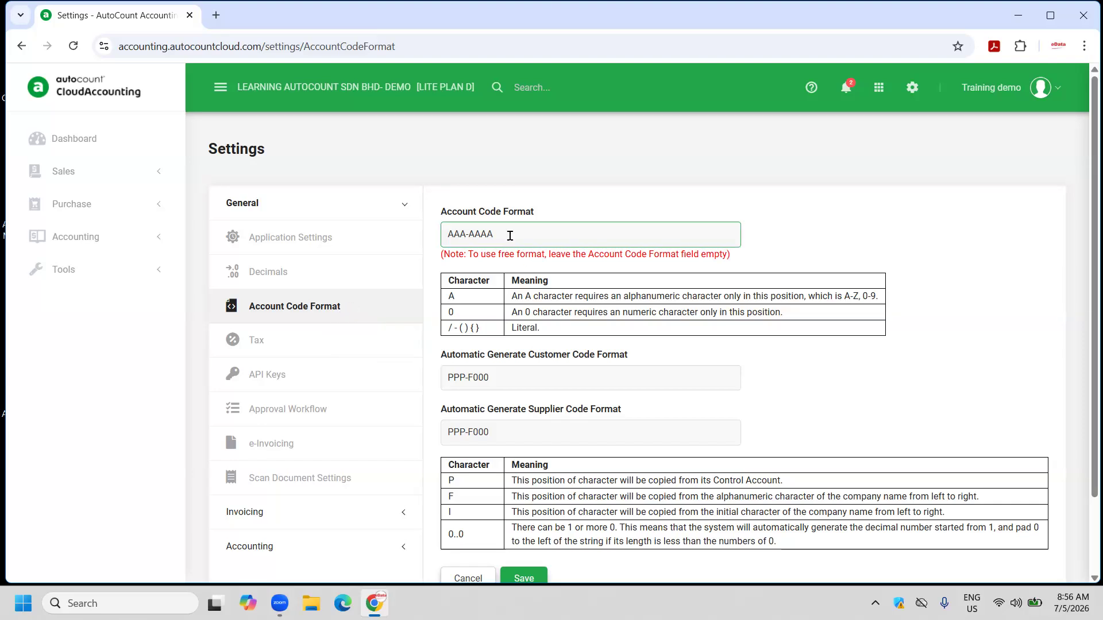
left_click(322, 343)
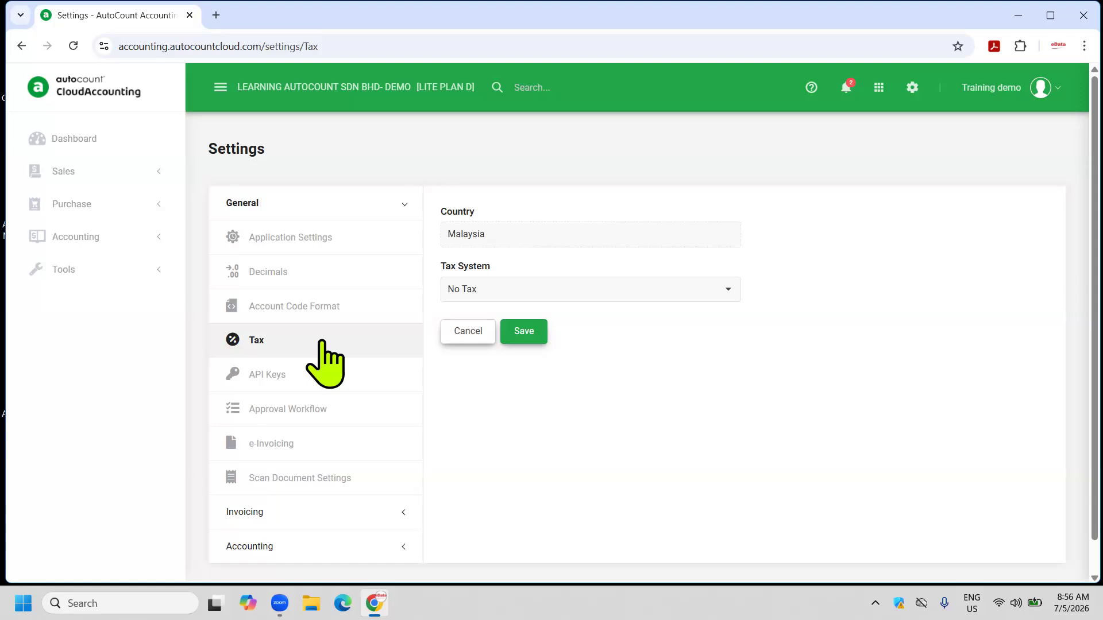
scroll(323, 344, "down", 1)
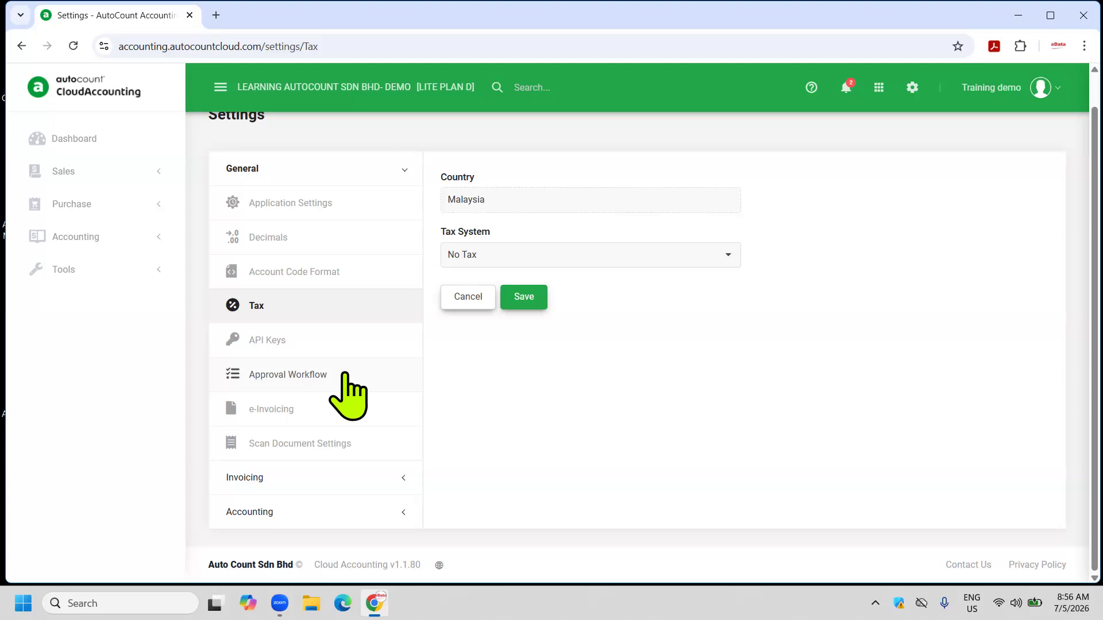
View the Approval Workflow and e-Invoicing settings, then expand the Invoicing group.
left_click(330, 375)
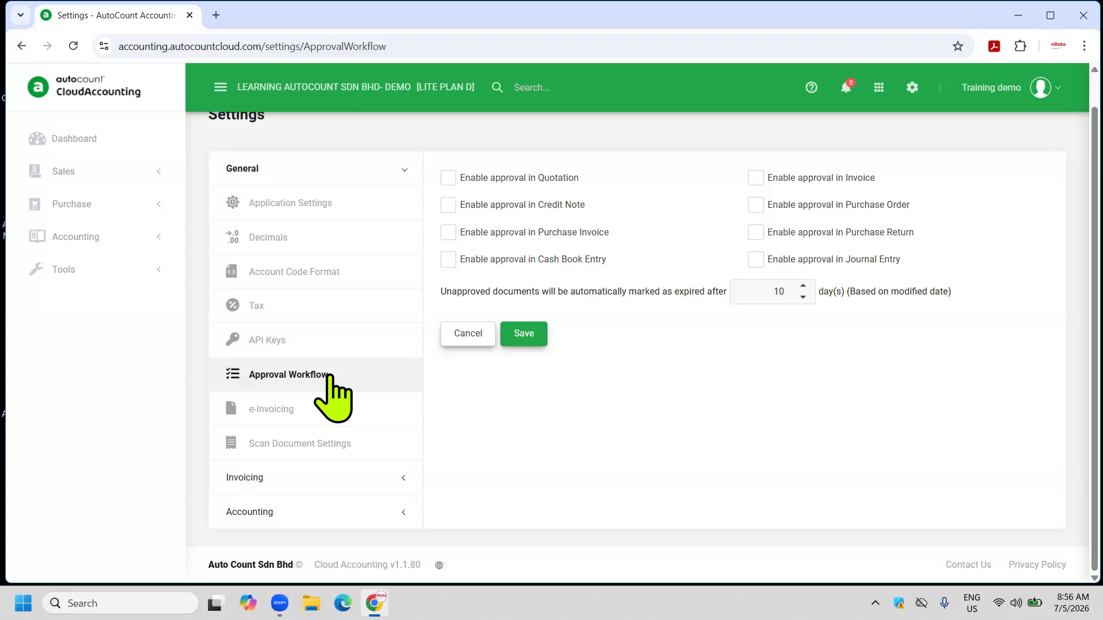
left_click(294, 409)
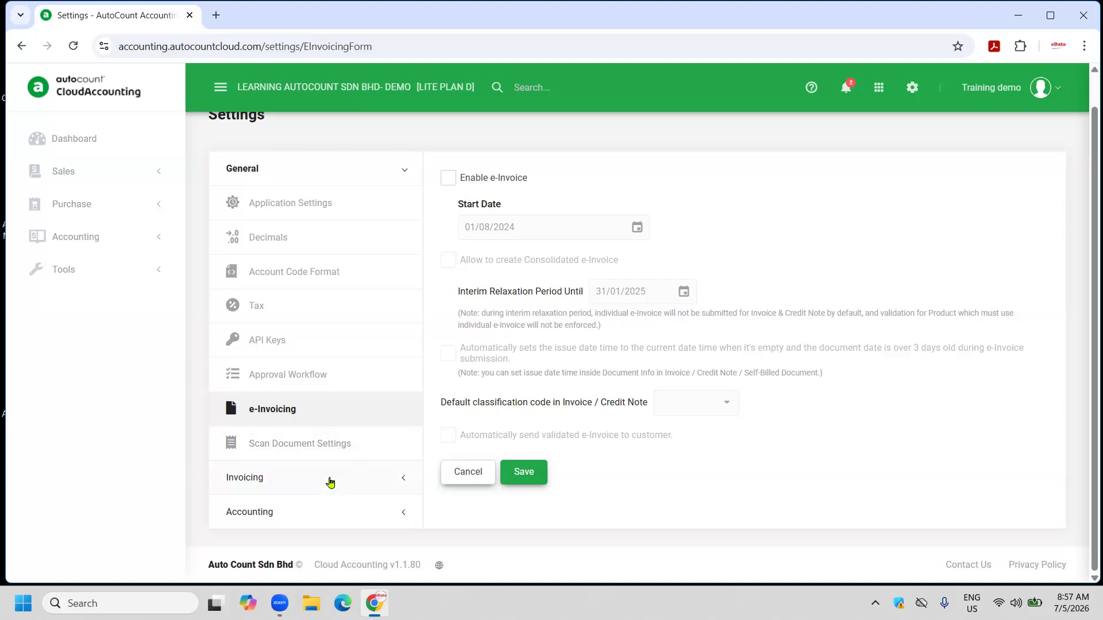
left_click(330, 478)
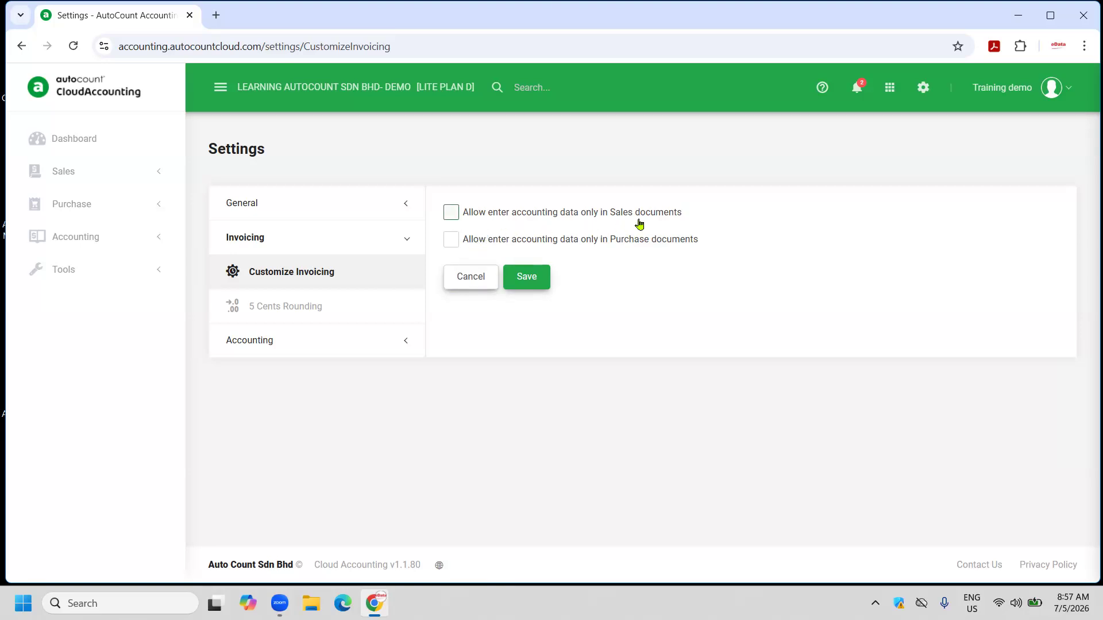
left_click(455, 216)
left_click(451, 242)
left_click(451, 213)
left_click(450, 240)
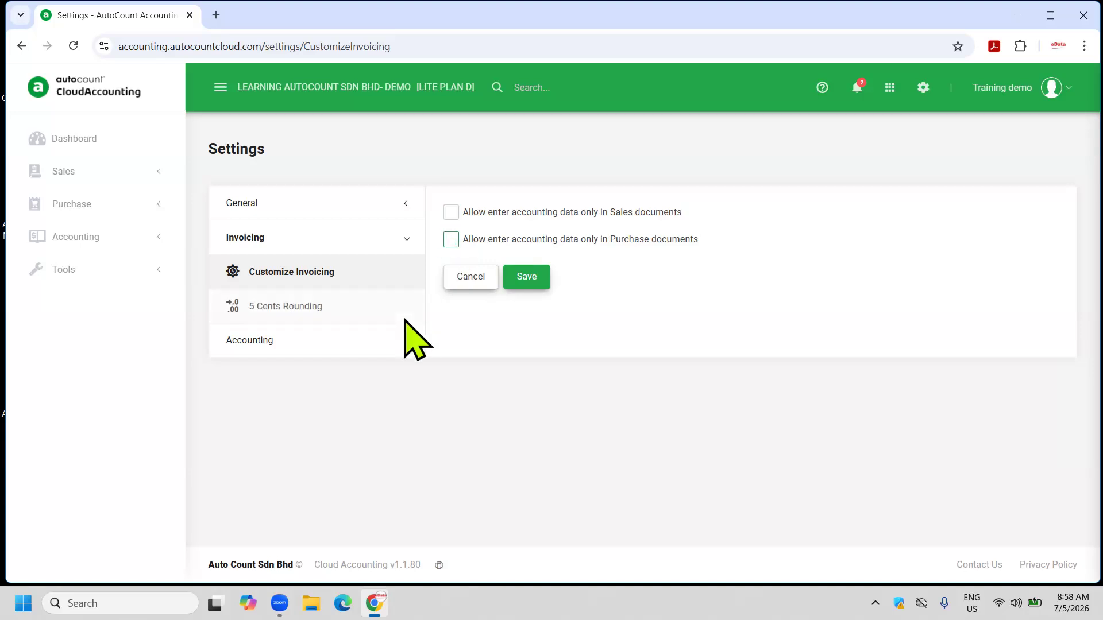
left_click(529, 283)
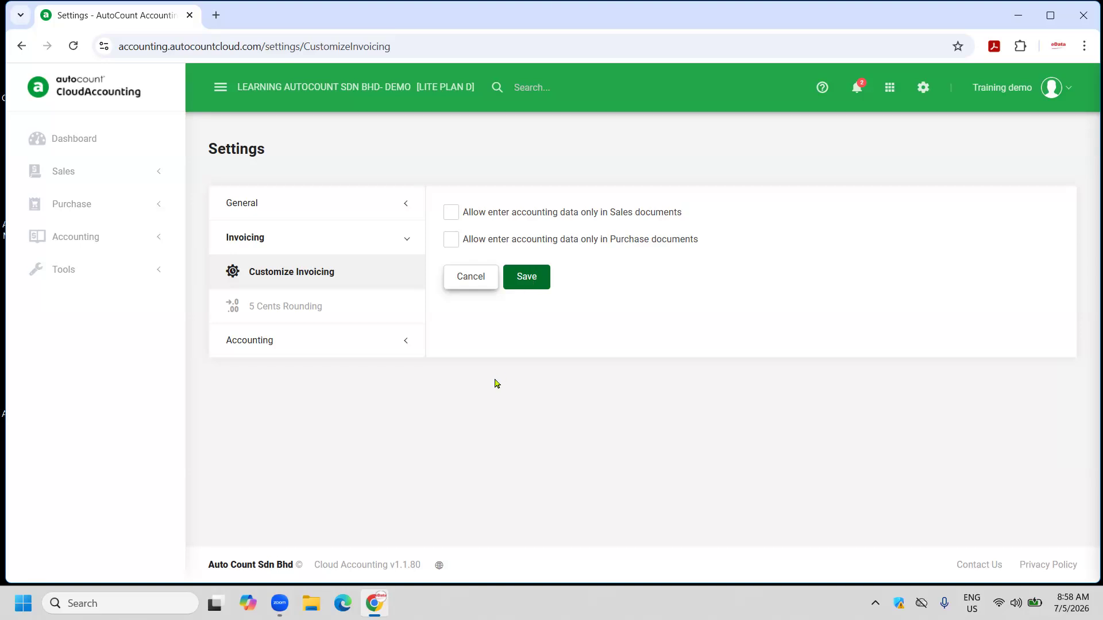
left_click(327, 304)
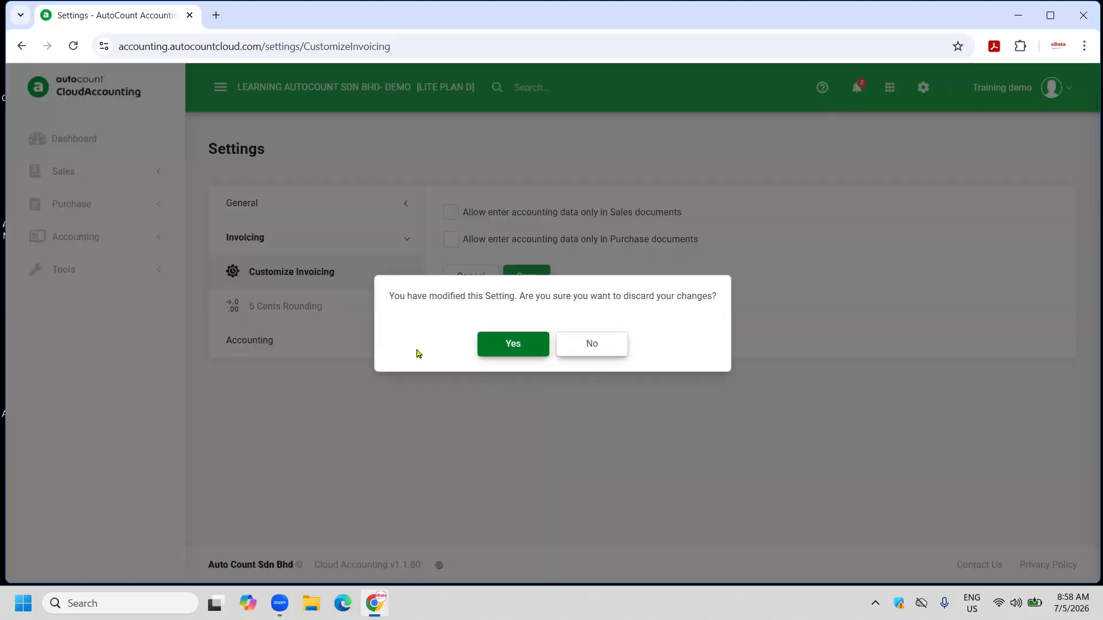
left_click(585, 347)
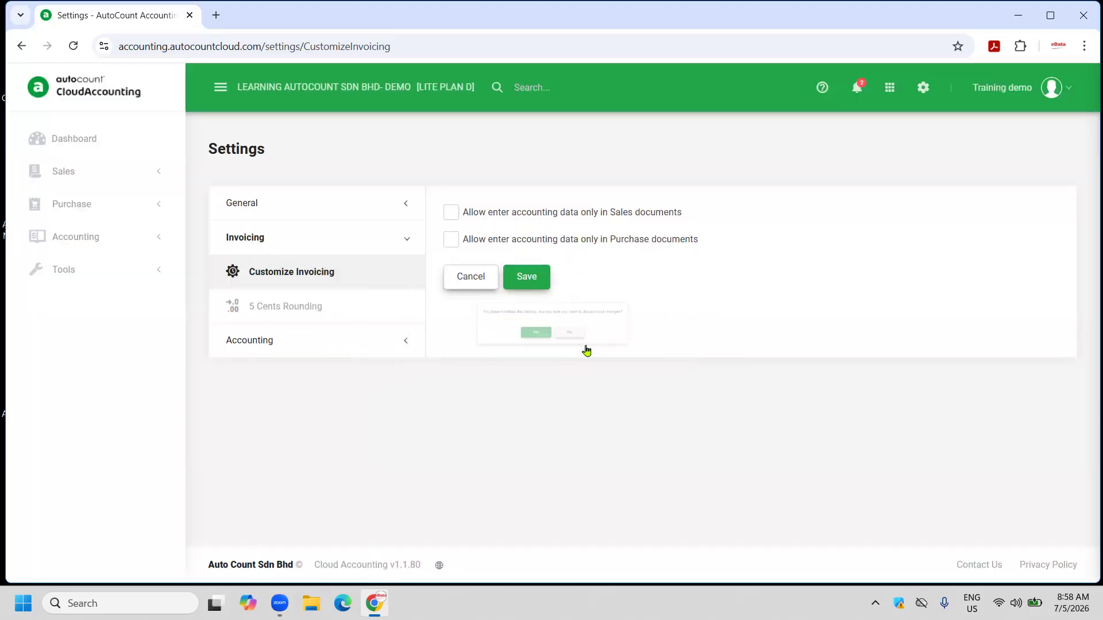
Save the Customize Invoicing settings and go to the Master Data page.
left_click(528, 277)
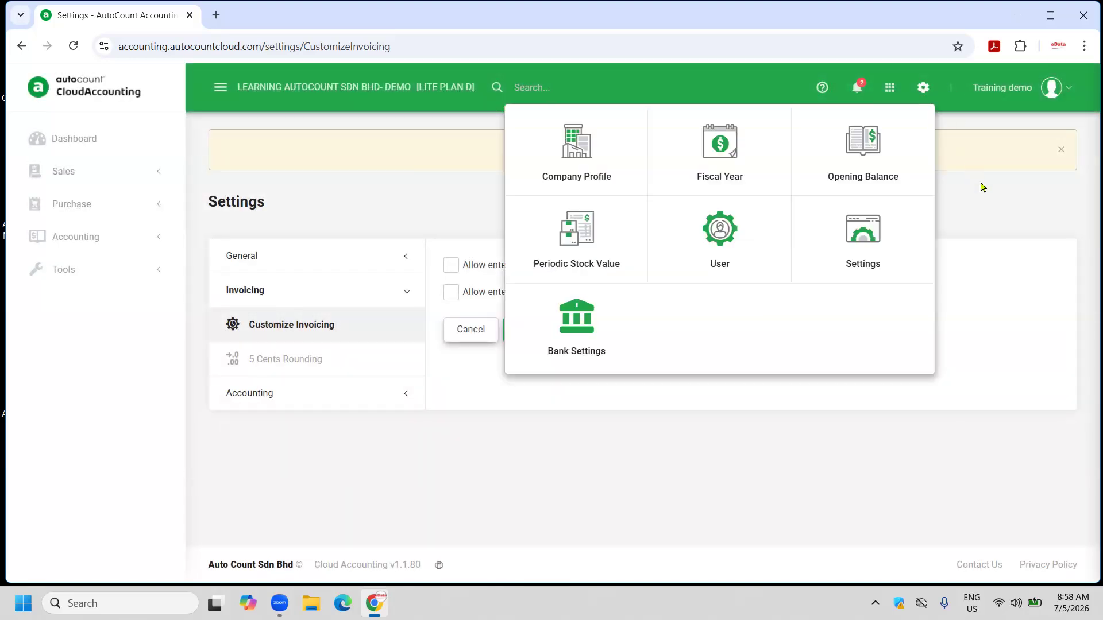
left_click(887, 91)
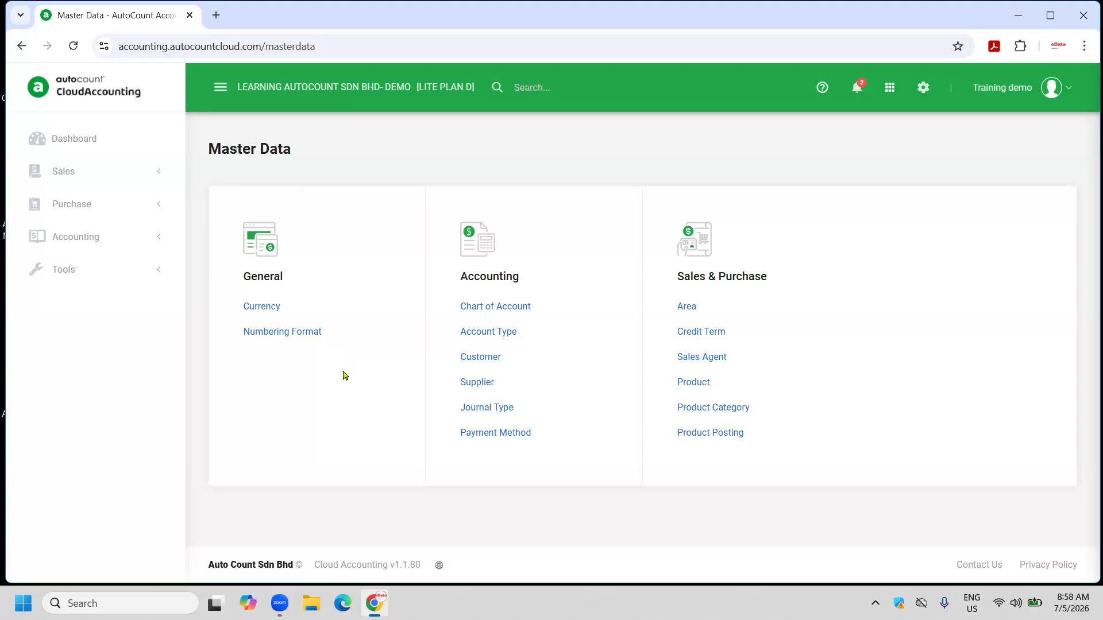
left_click(550, 318)
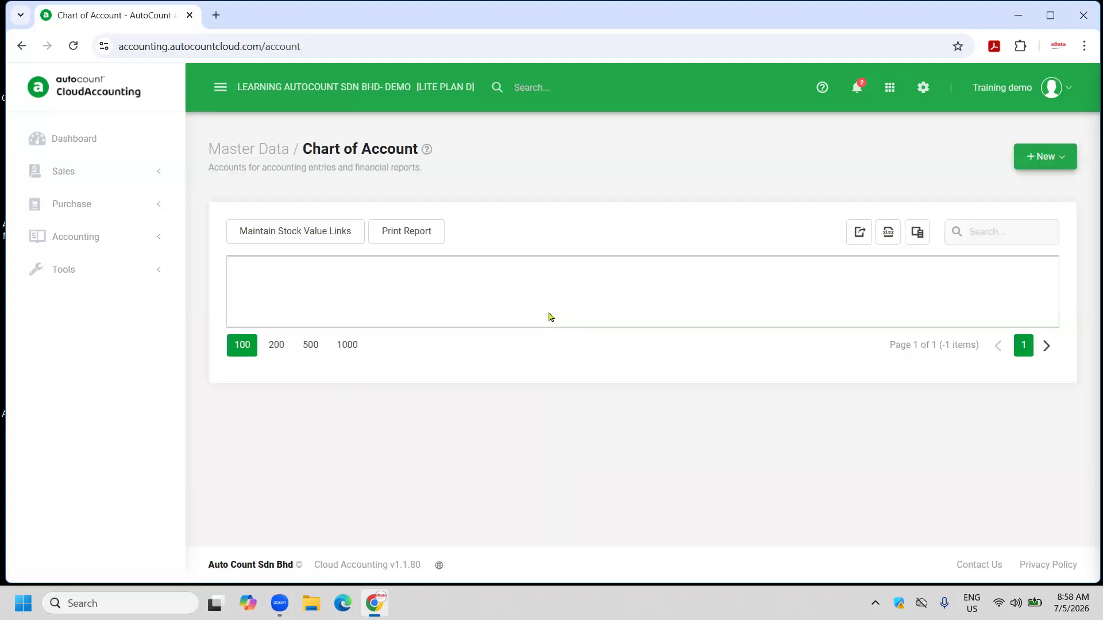
scroll(442, 442, "down", 13)
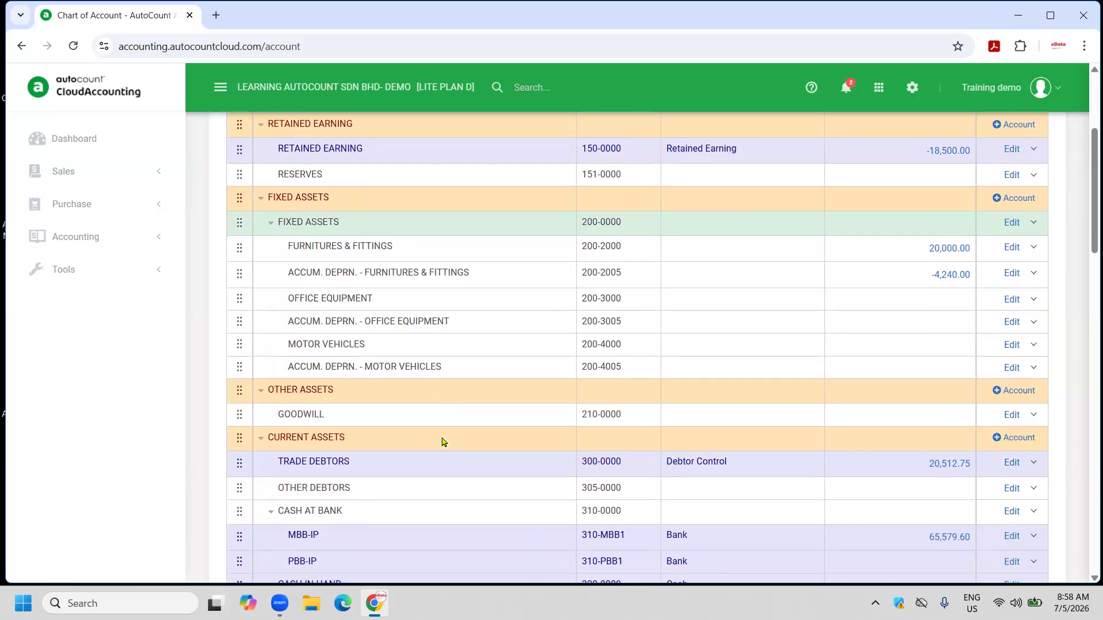
scroll(443, 442, "down", 10)
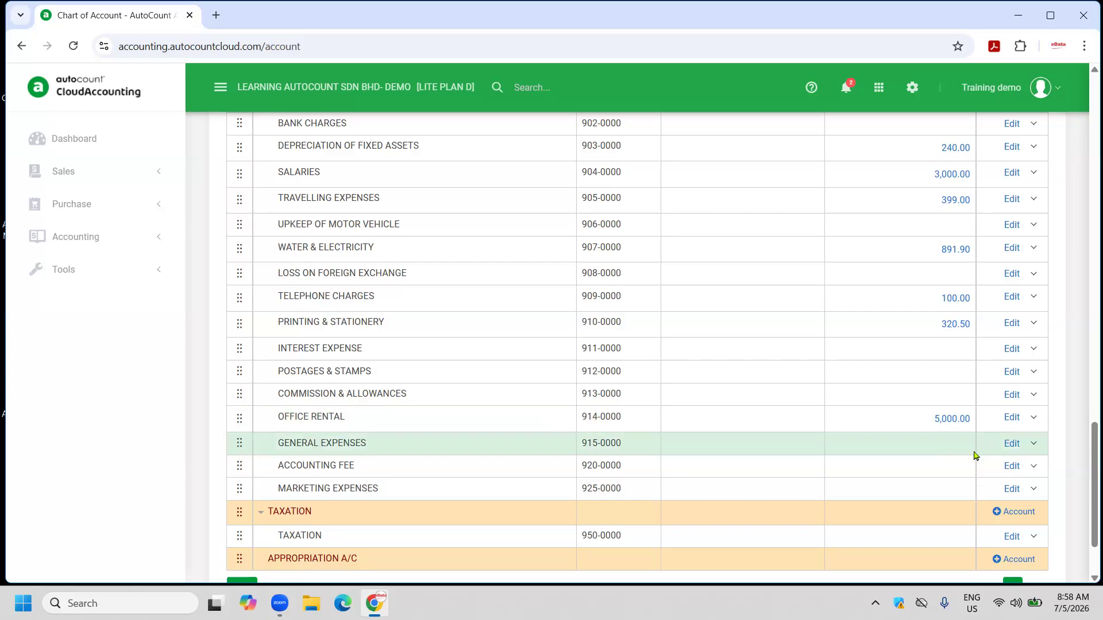
scroll(539, 446, "up", 6)
scroll(540, 438, "down", 2)
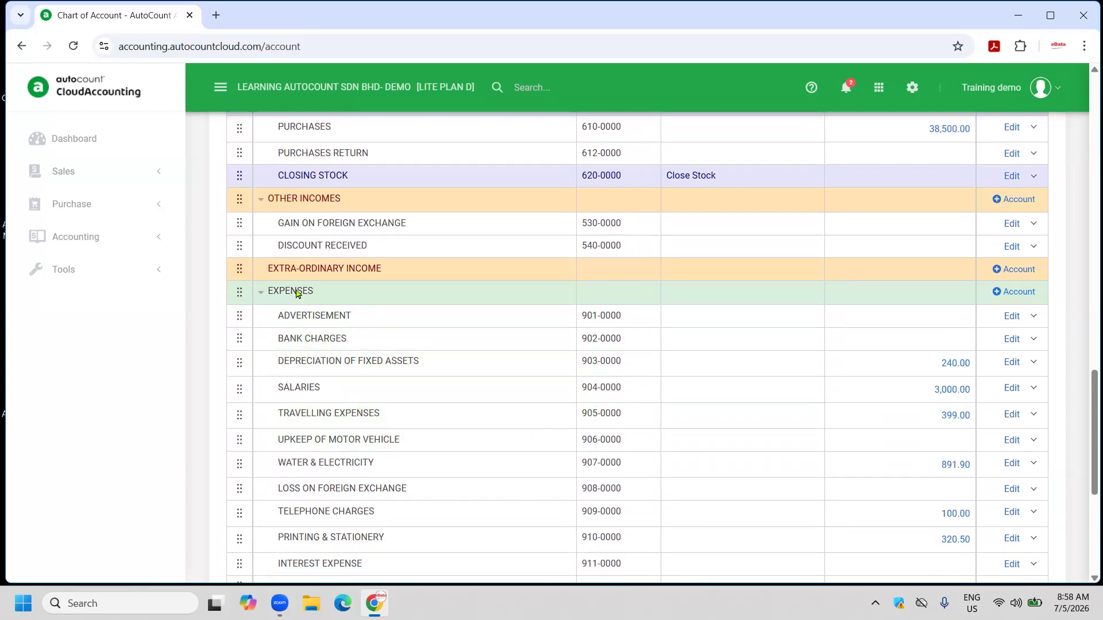
left_click(1017, 293)
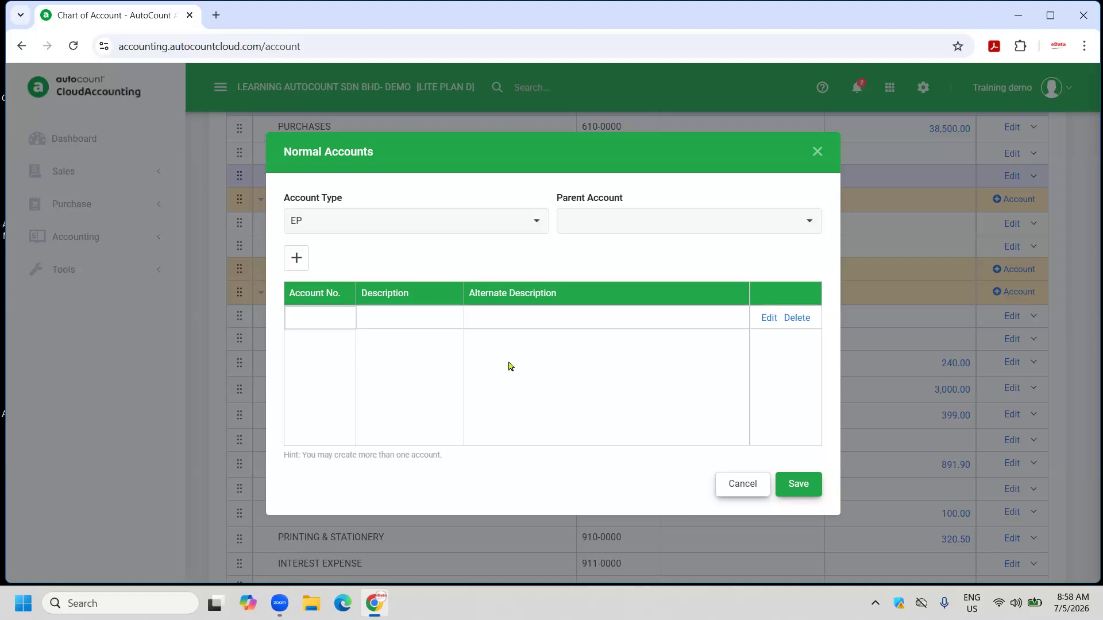
left_click(537, 223)
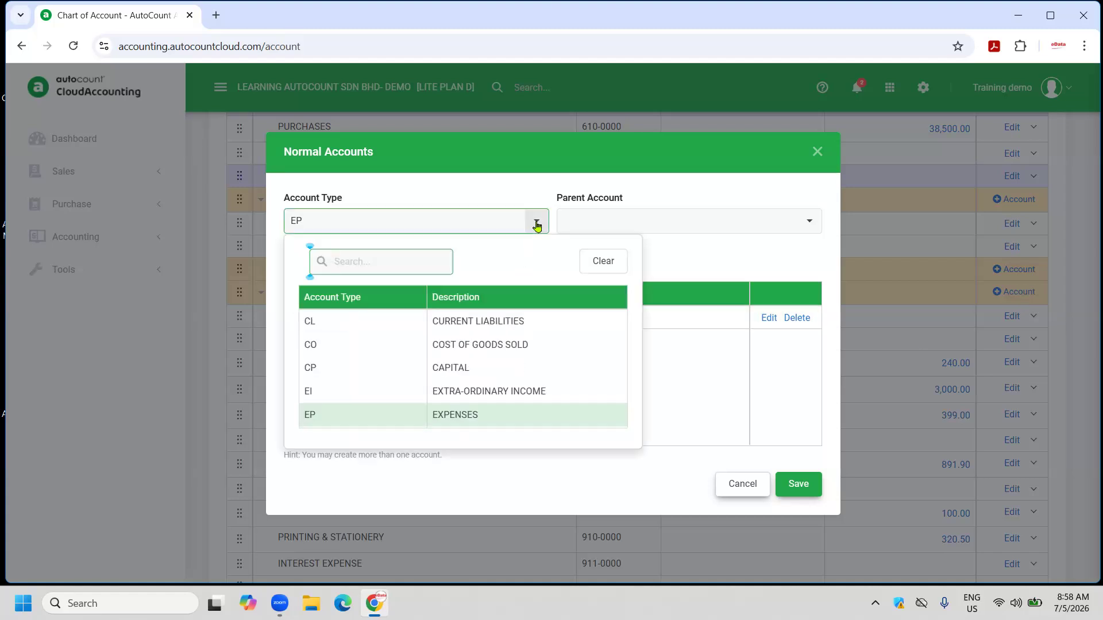
left_click(438, 416)
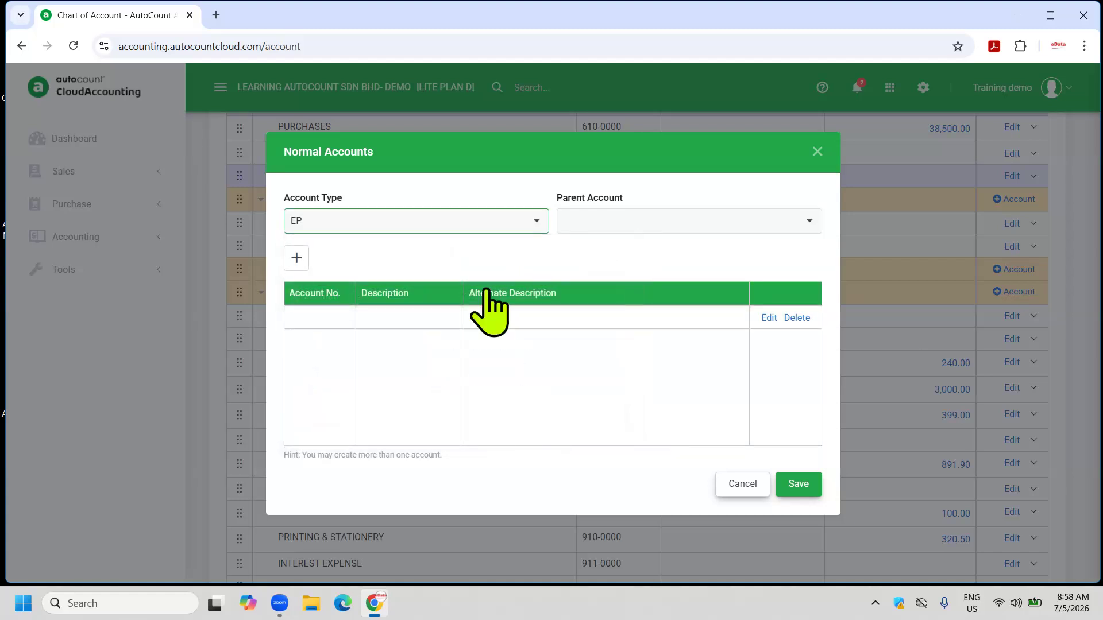
left_click(298, 266)
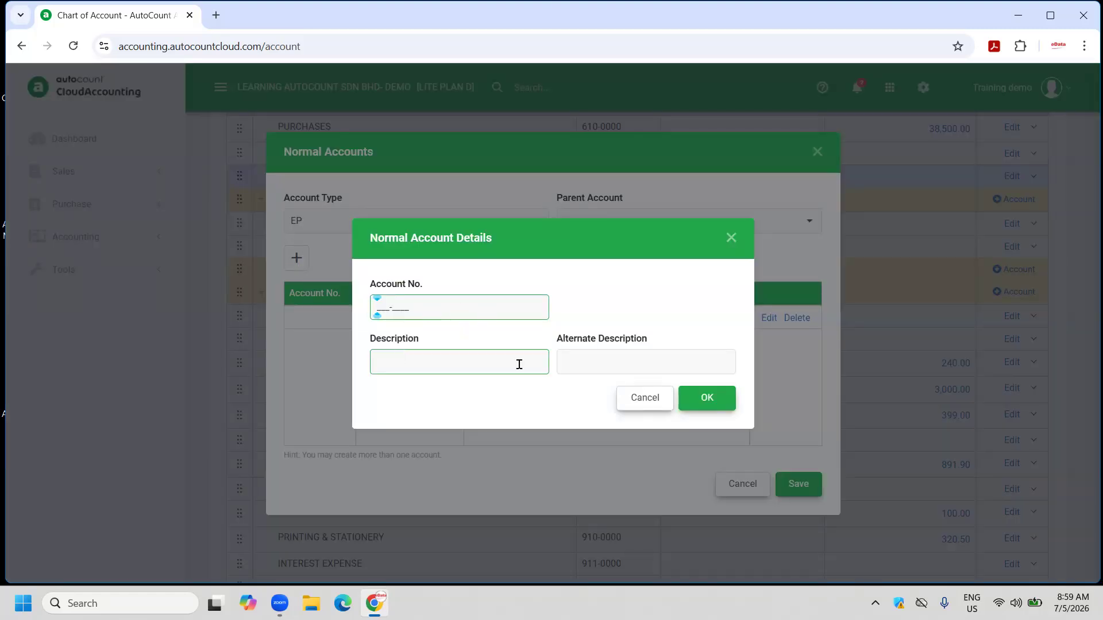
left_click(707, 402)
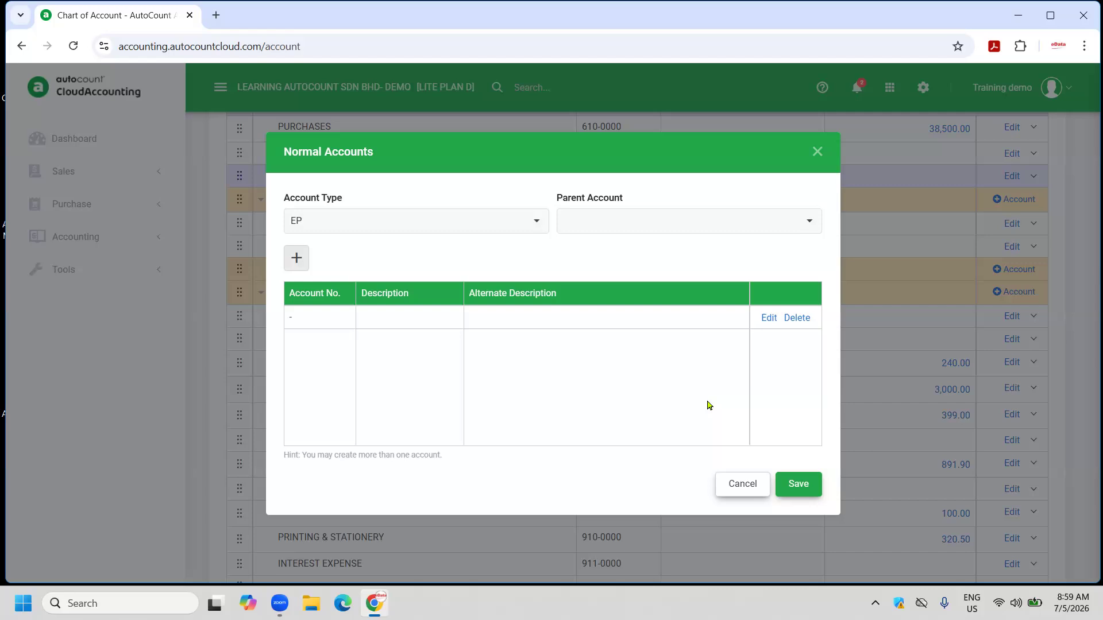
left_click(743, 483)
left_click(510, 347)
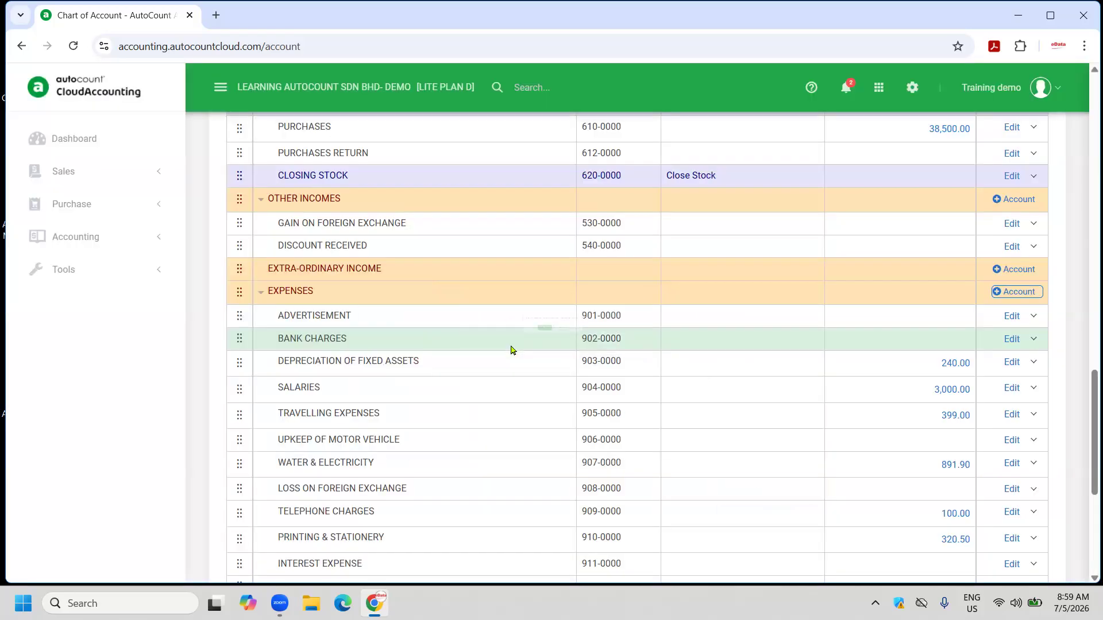
scroll(511, 344, "up", 15)
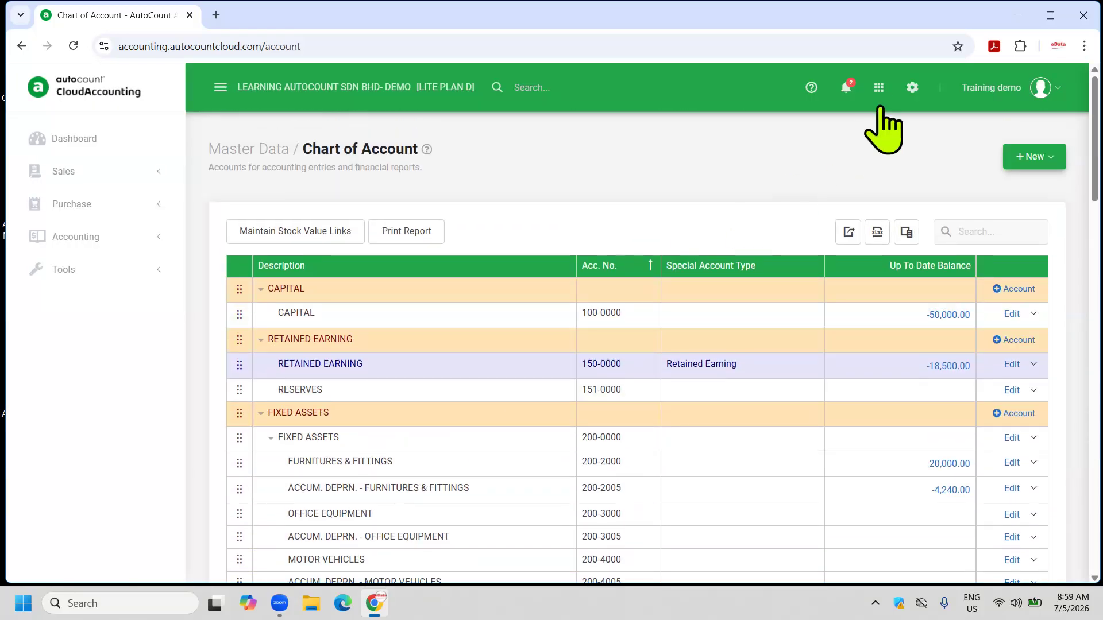
Start a new customer named 'XYZ TRADING', then discard it.
left_click(879, 87)
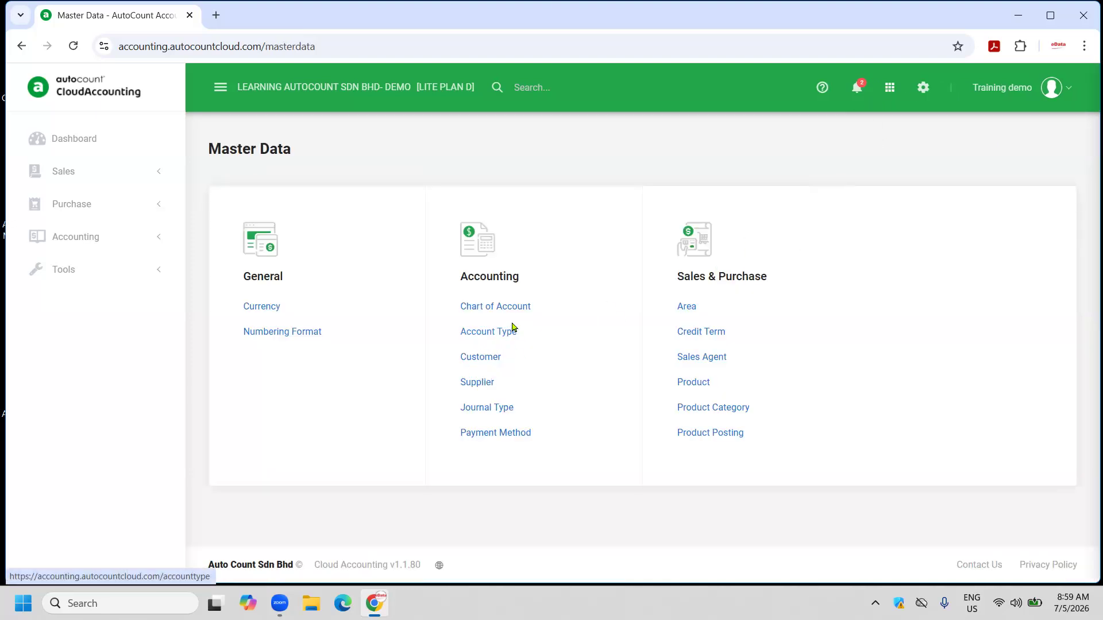
left_click(498, 360)
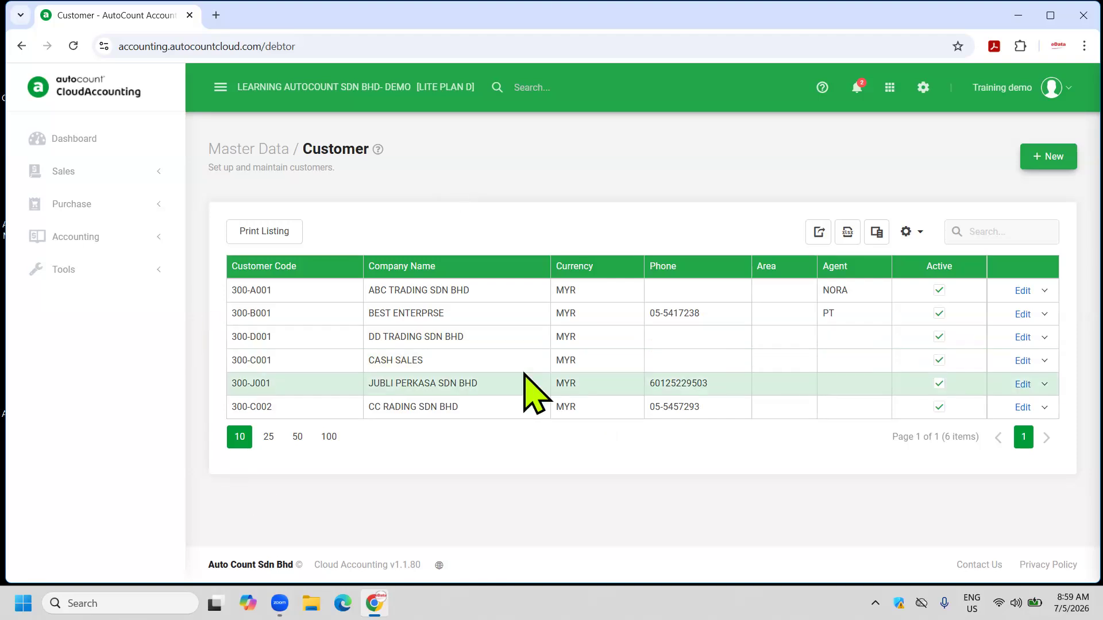
left_click(1052, 156)
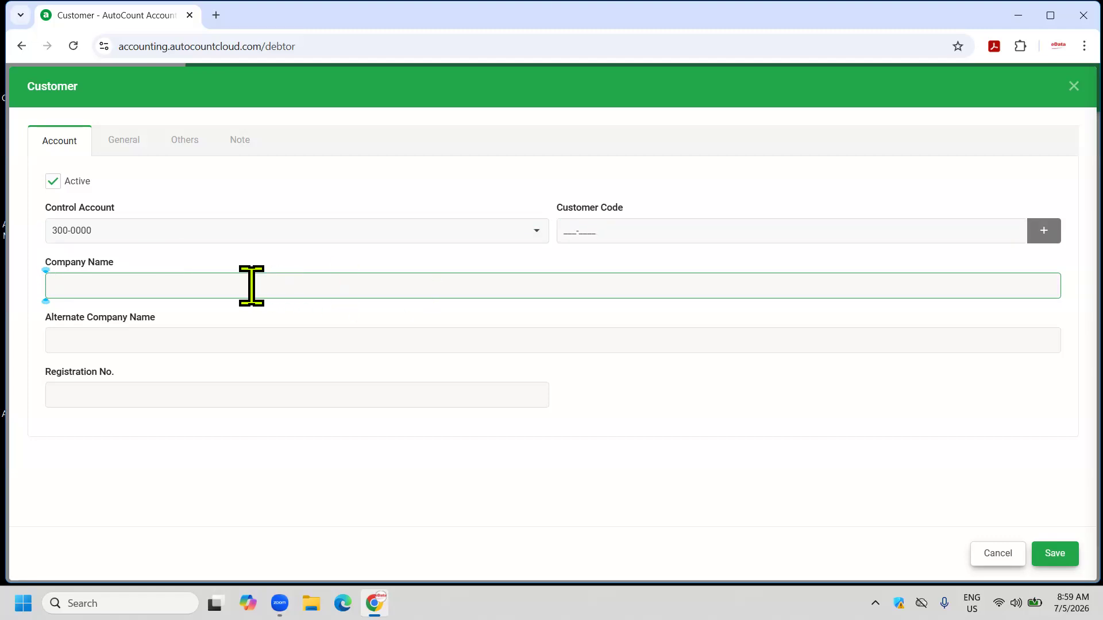
type("XYZ TRADING")
left_click(616, 237)
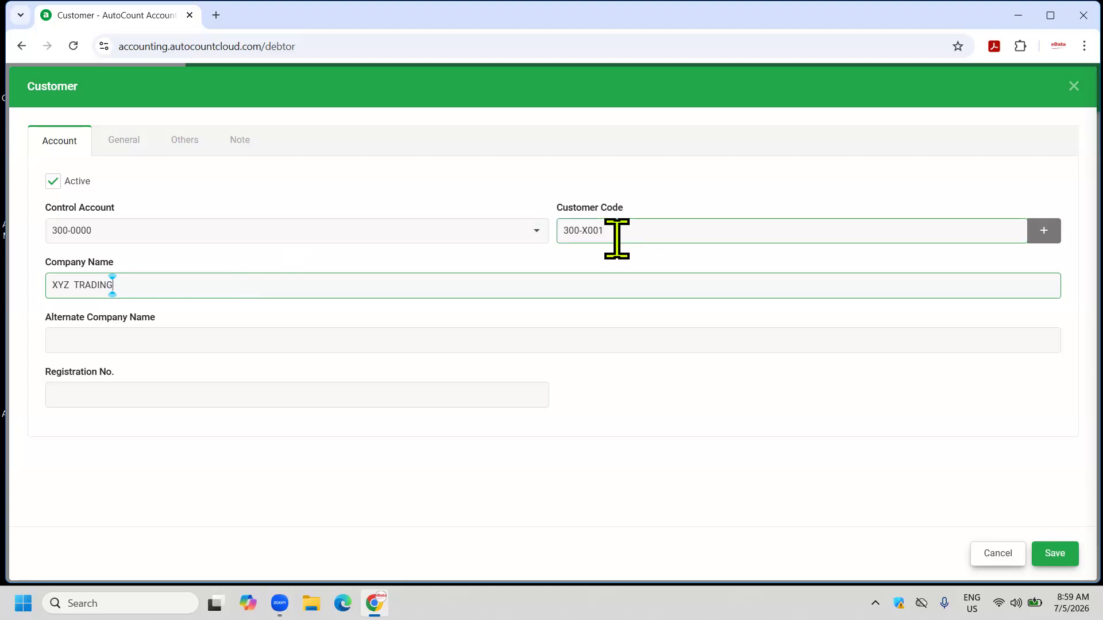
left_click(989, 556)
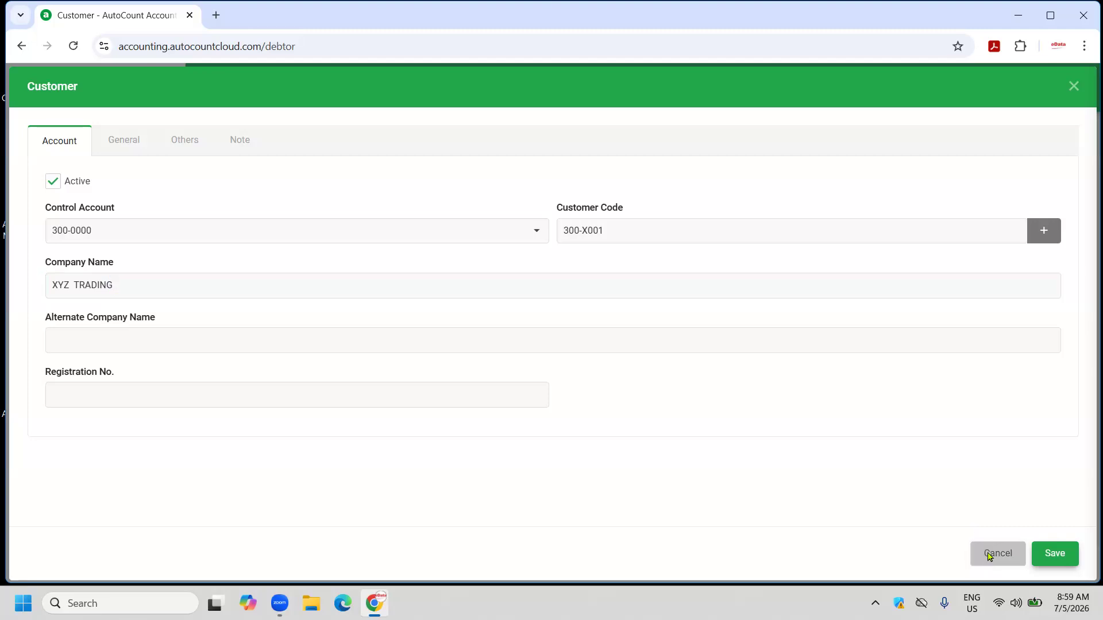
left_click(495, 345)
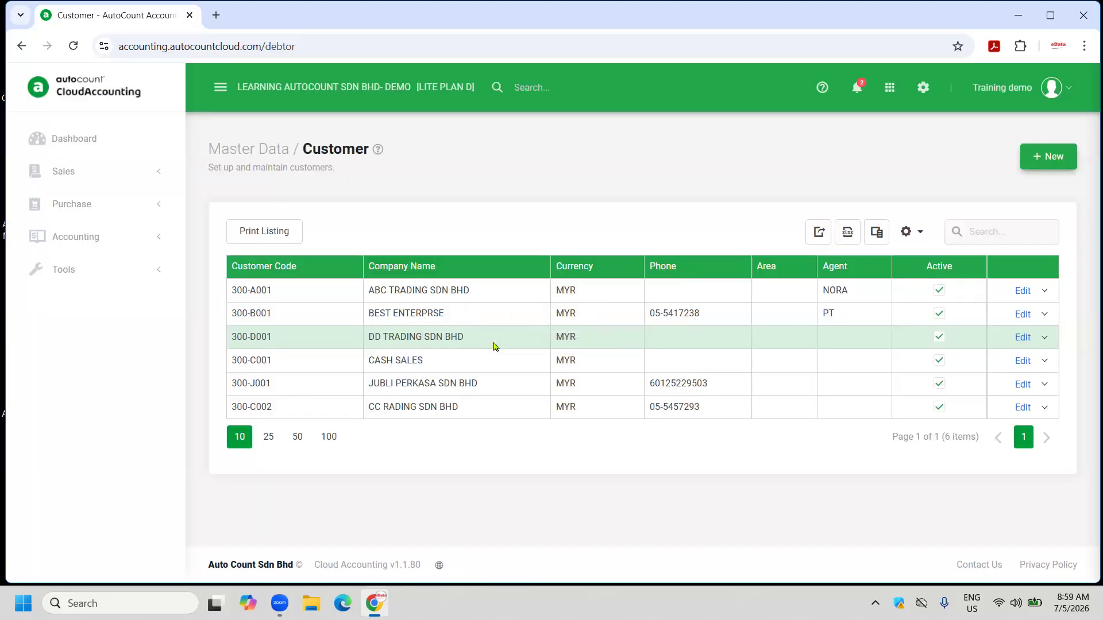
Look over the ABC TRADING SDN BHD customer's General details without saving, then return to Master Data.
left_click(1022, 291)
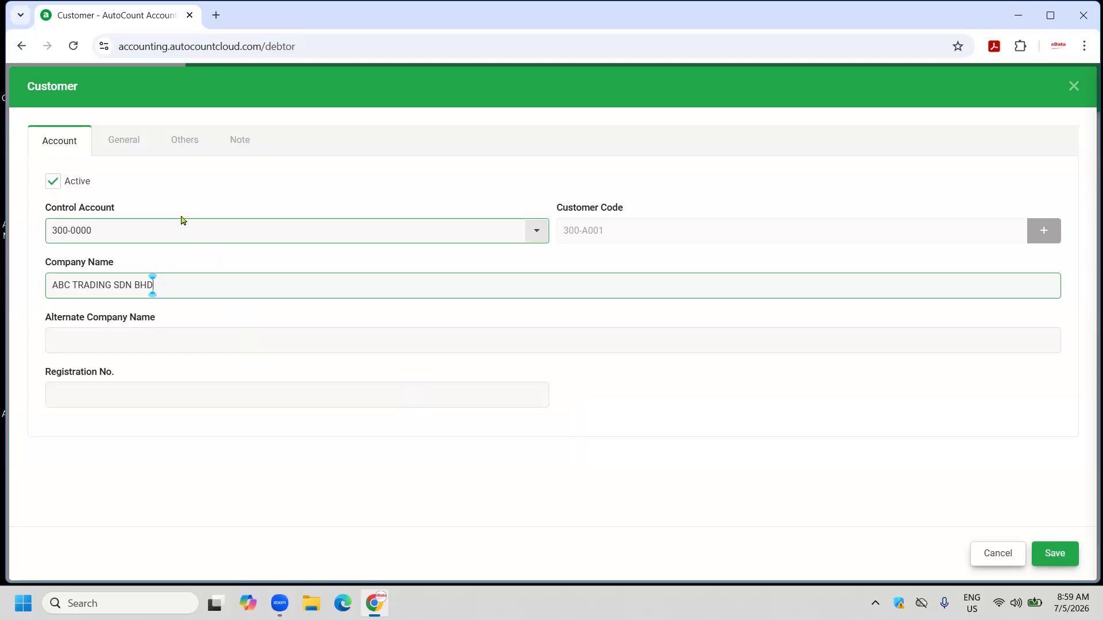
left_click(121, 140)
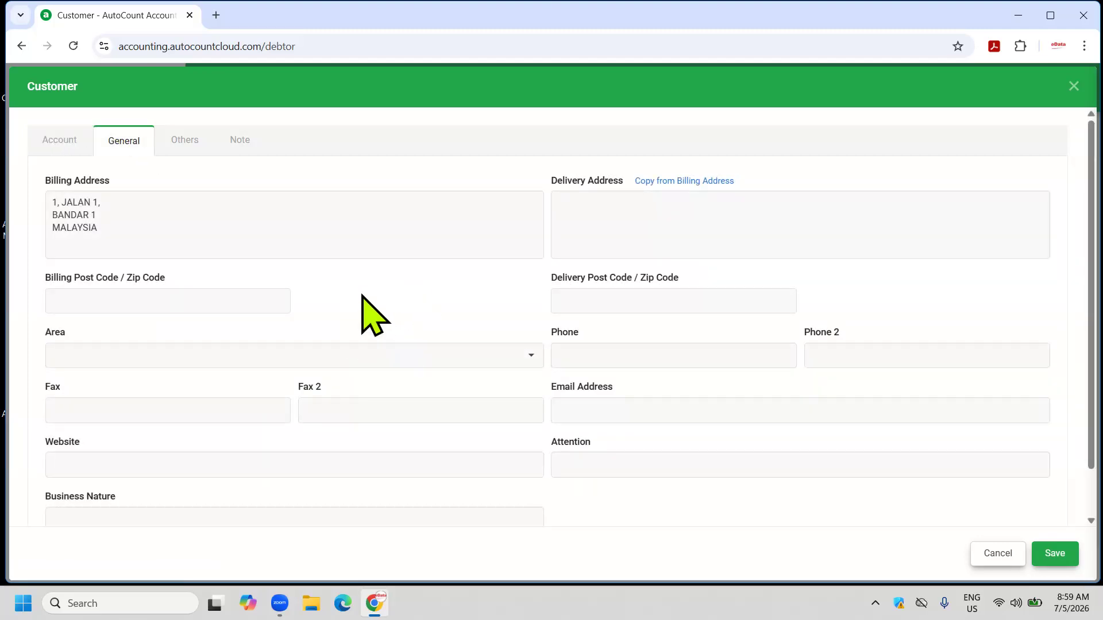
left_click(985, 554)
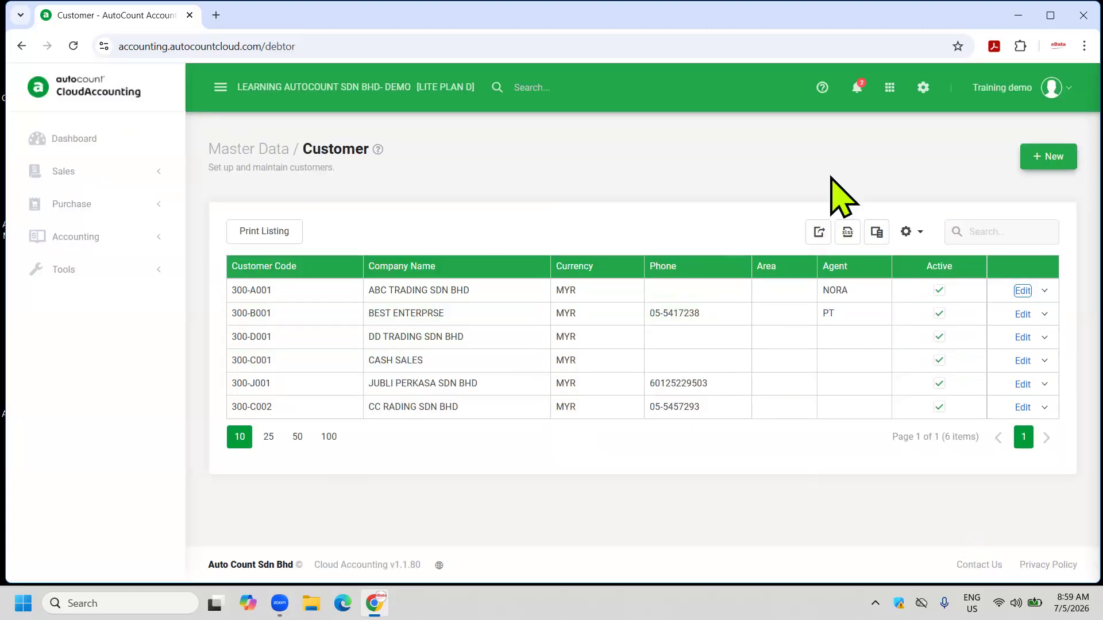
left_click(248, 149)
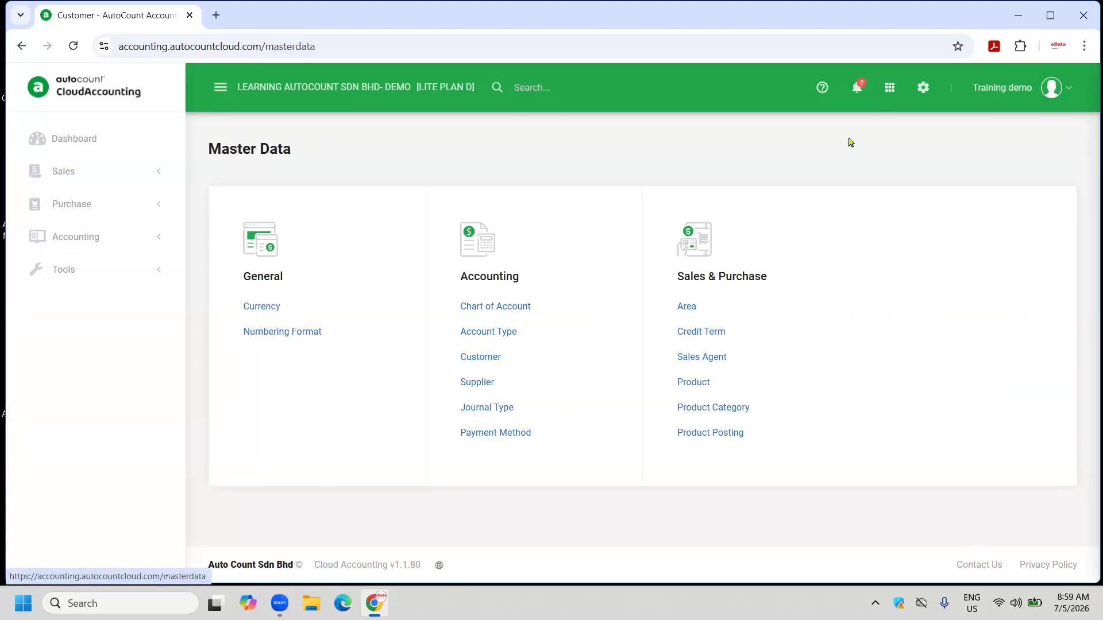
left_click(479, 383)
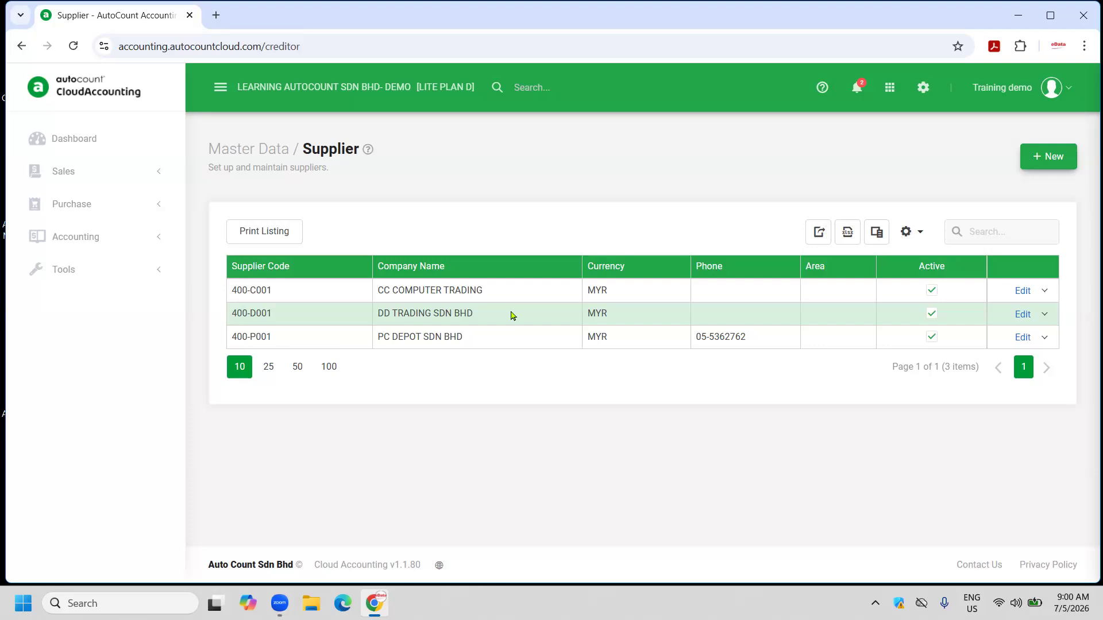
left_click(890, 89)
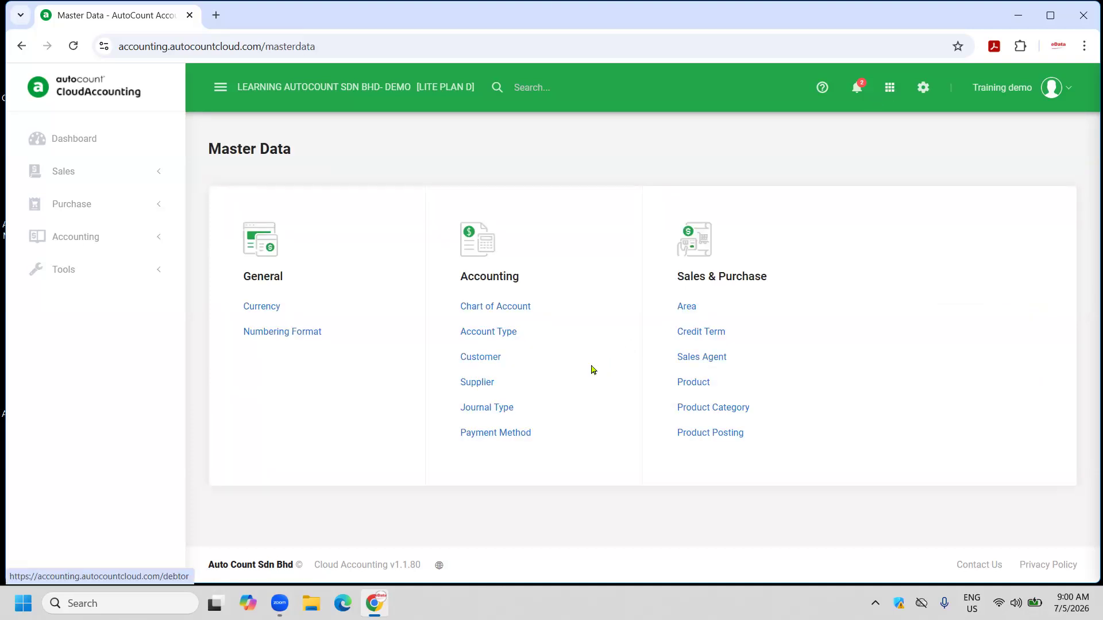
left_click(494, 410)
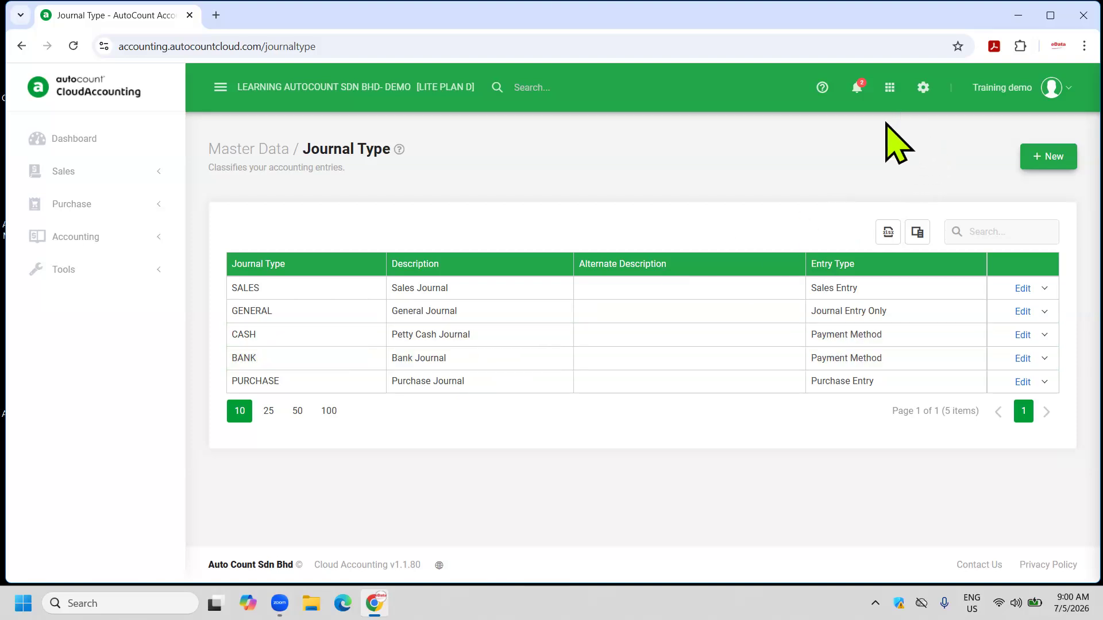
left_click(888, 91)
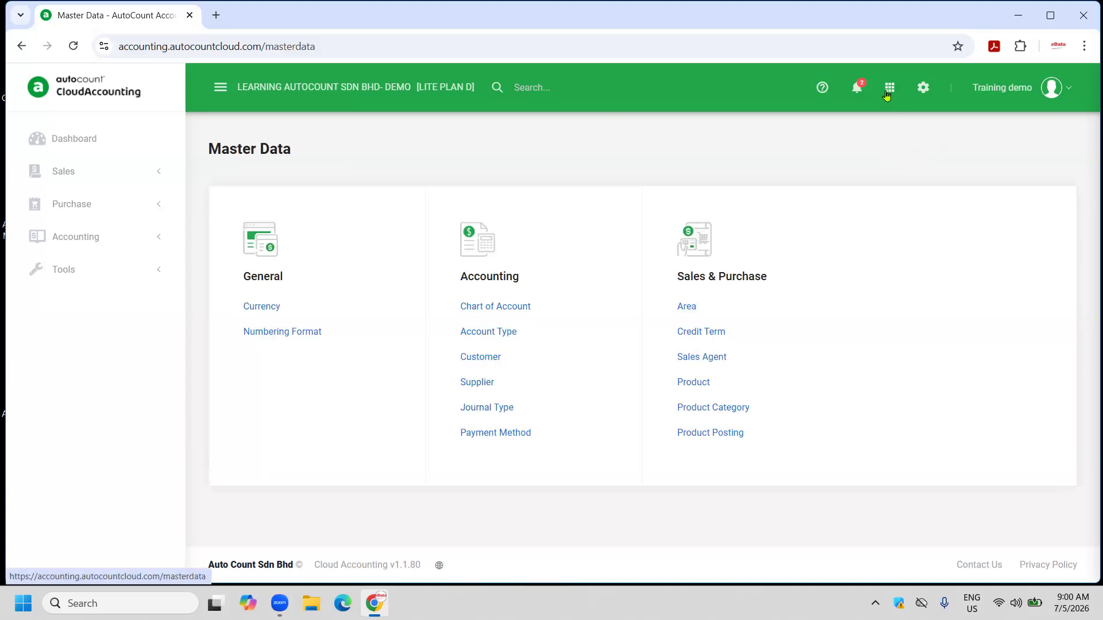
Glance at the Payment Method and Sales Agent lists, then open the Product list.
left_click(510, 436)
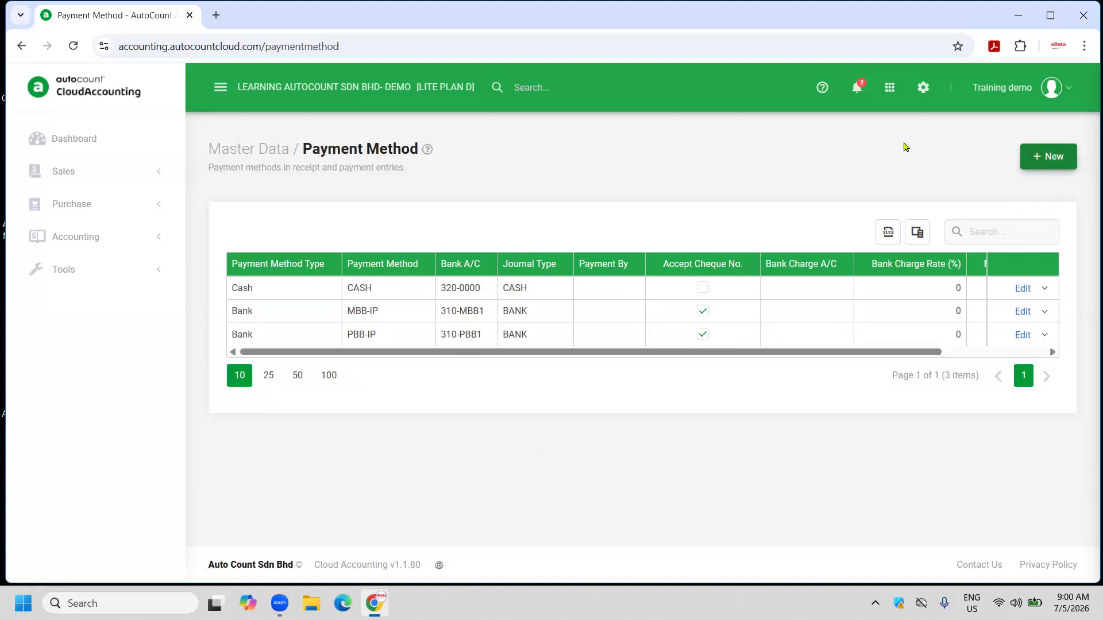
left_click(887, 96)
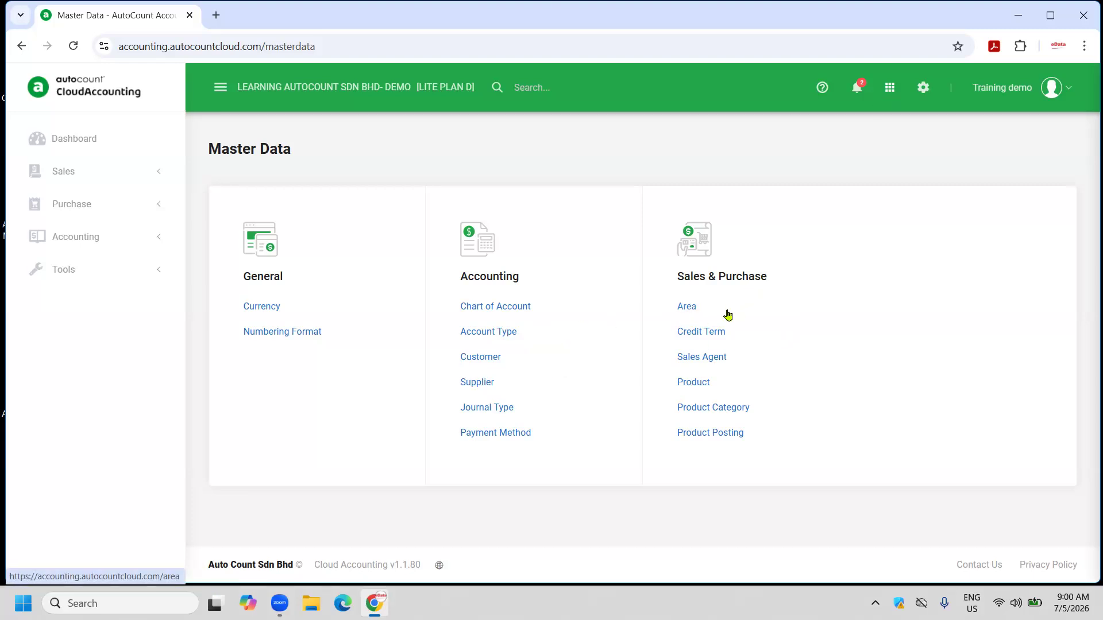
left_click(738, 363)
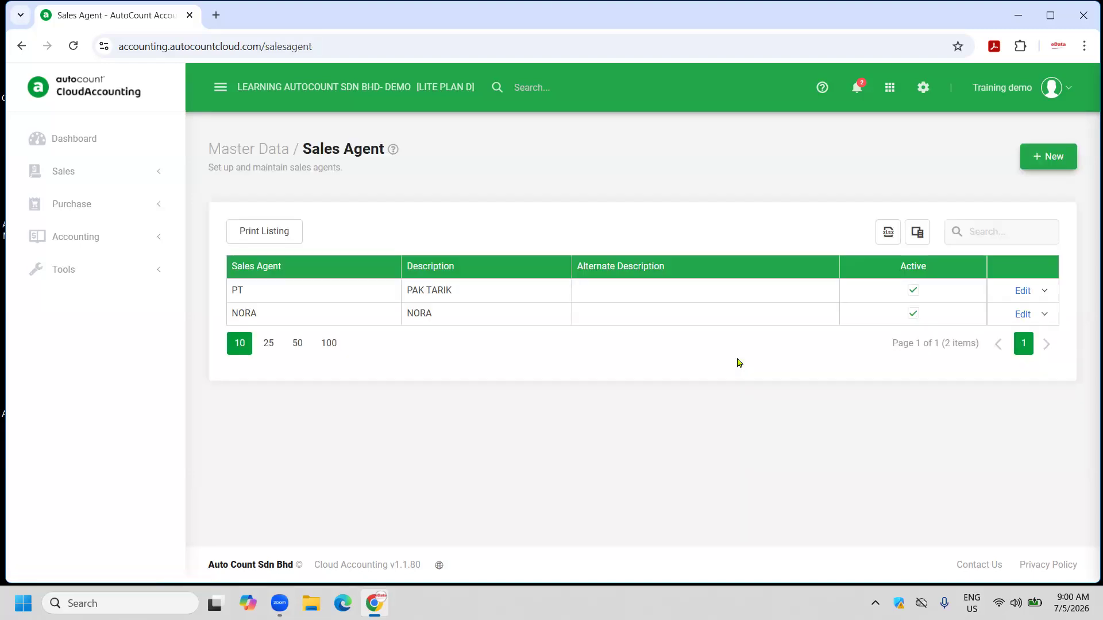
left_click(884, 88)
left_click(703, 381)
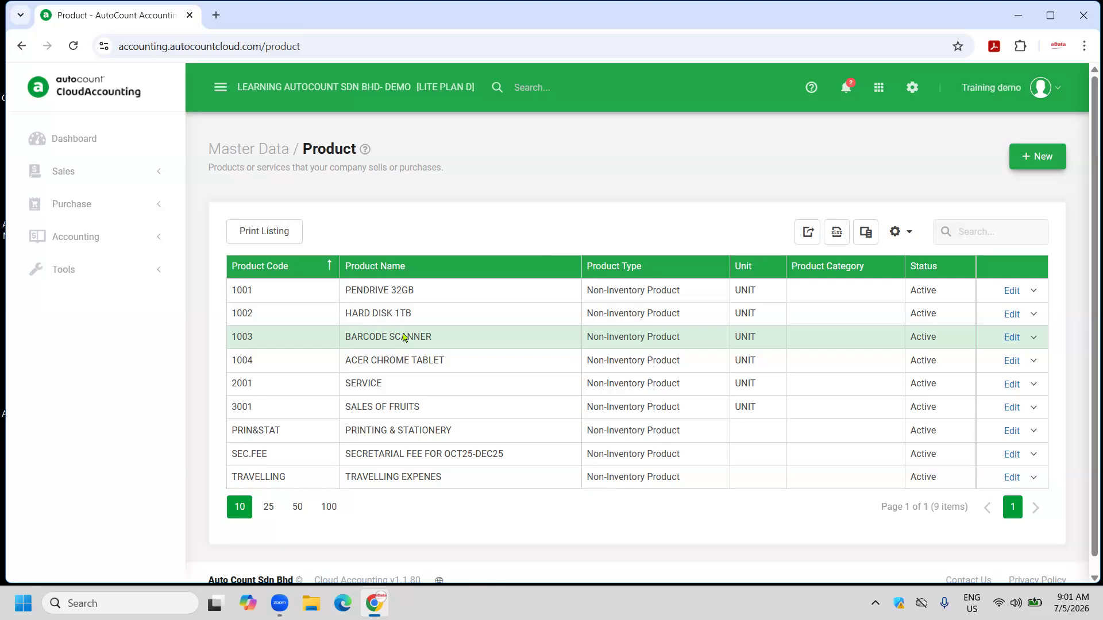
Check the Product Posting list, which holds only the Default posting, then return to Master Data.
left_click(877, 89)
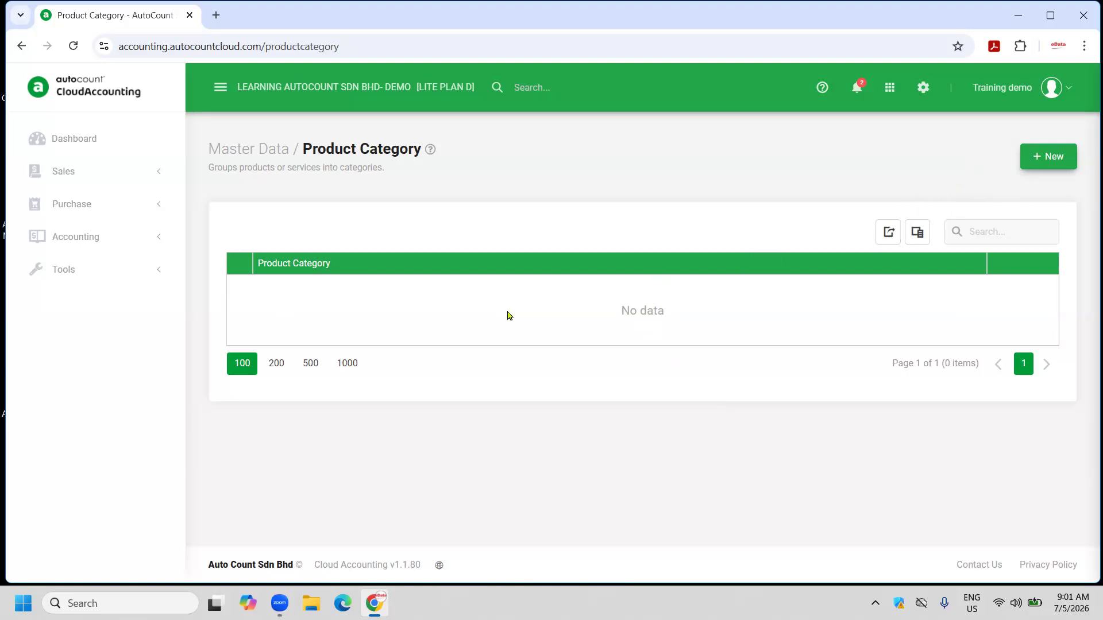
left_click(891, 92)
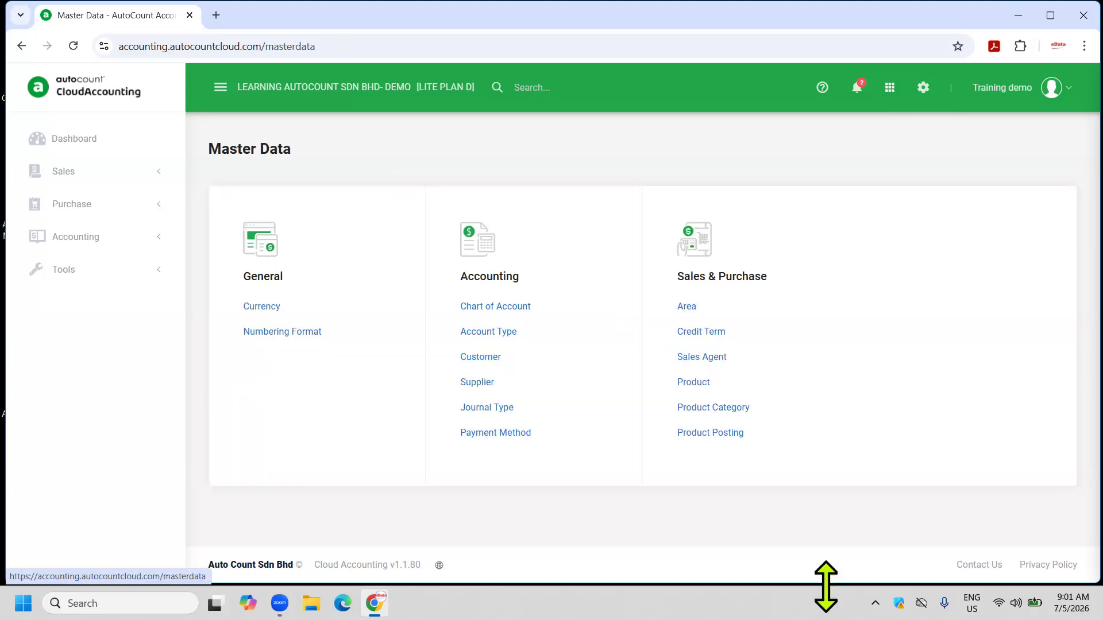
left_click(717, 440)
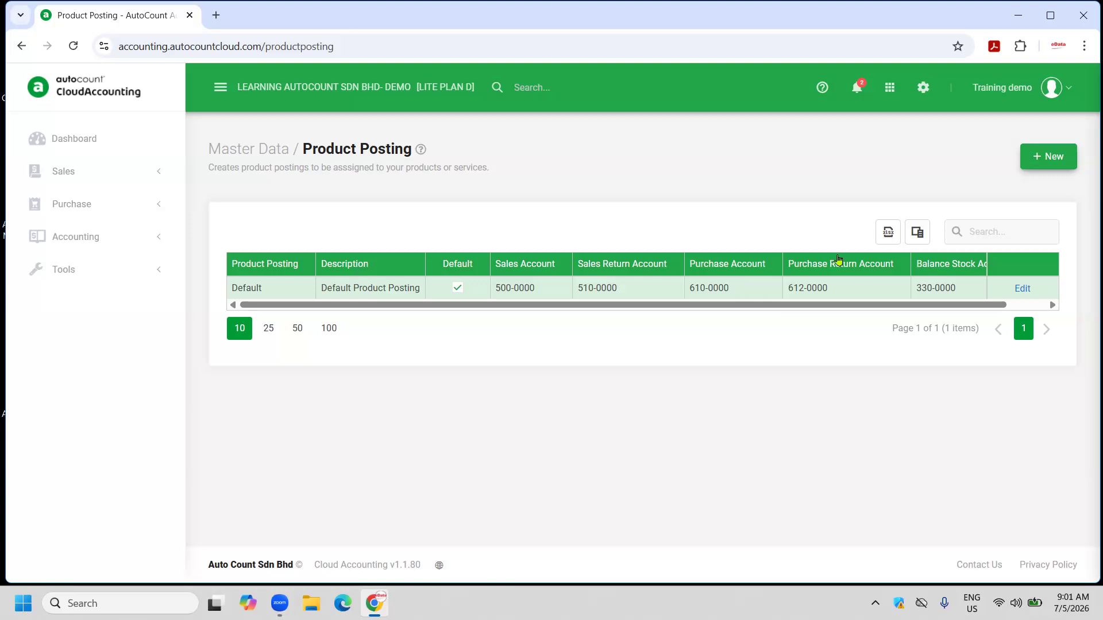
left_click(890, 87)
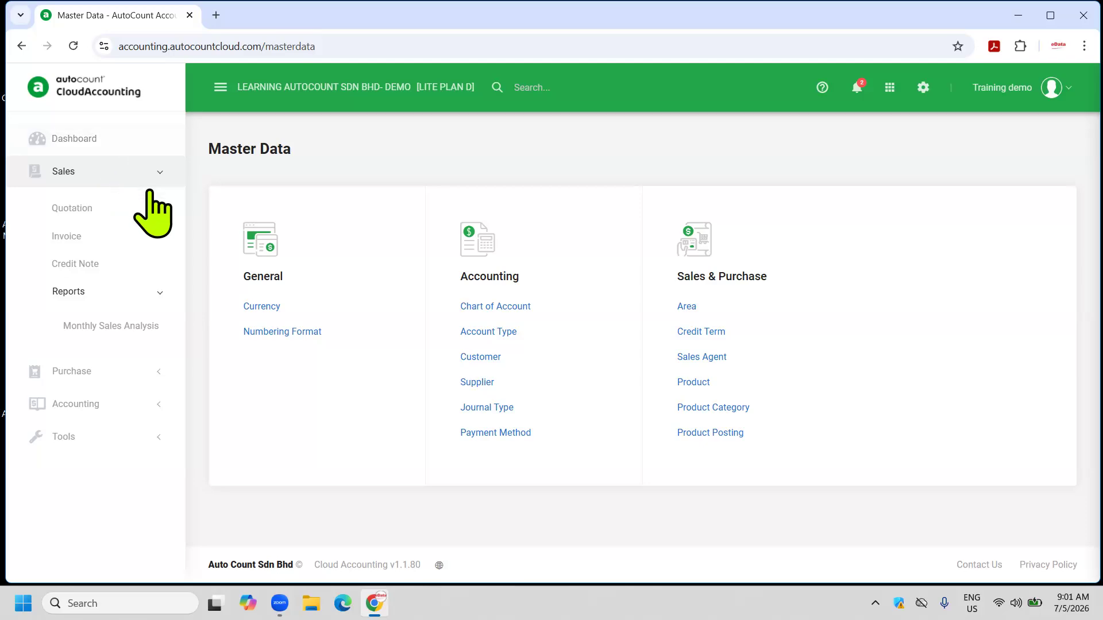
Start a new sales invoice for customer 300-C002 CC RADING SDN BHD.
left_click(87, 243)
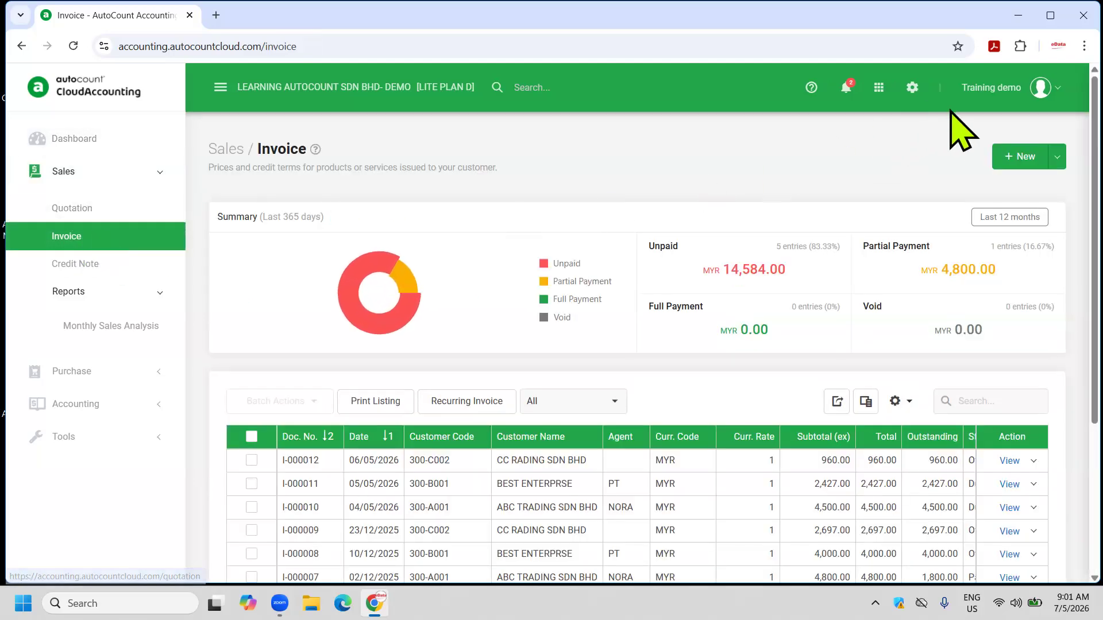
left_click(1016, 152)
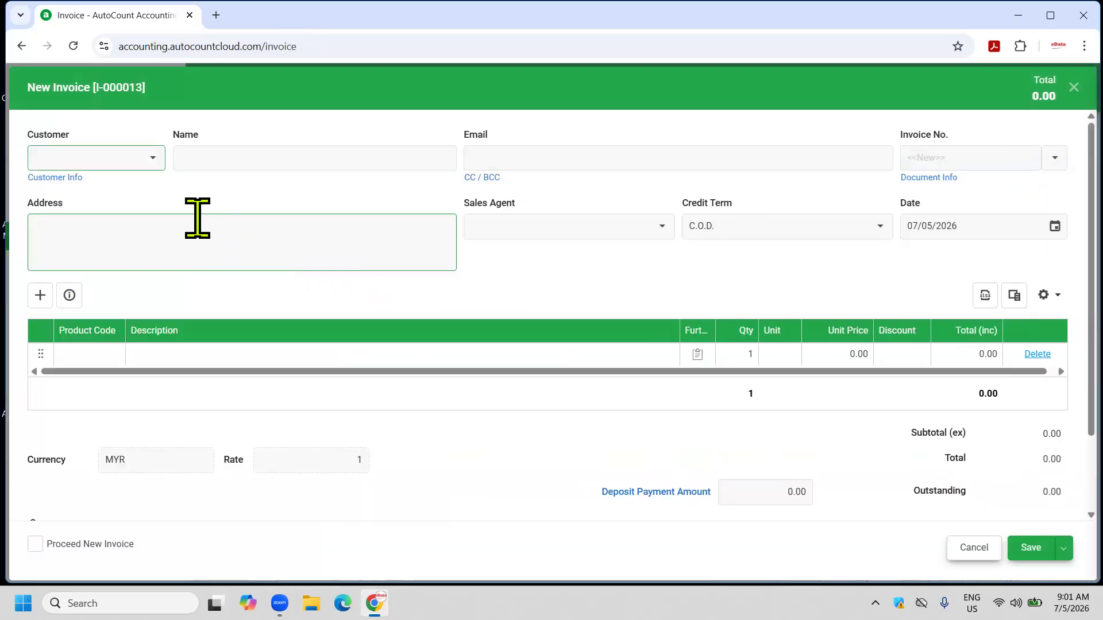
left_click(152, 159)
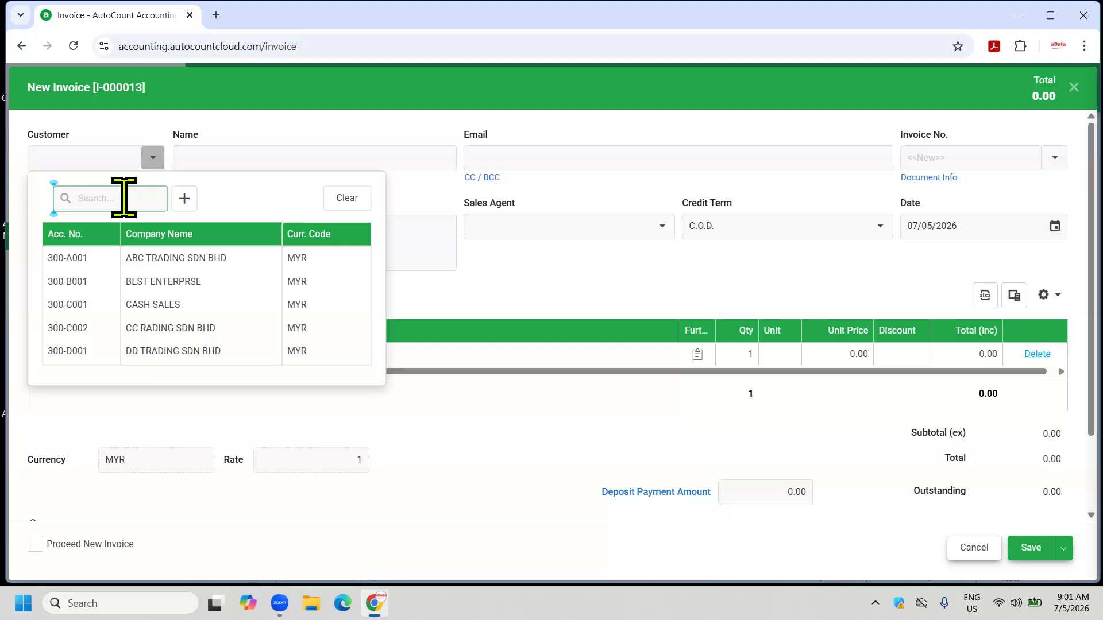
type("CC")
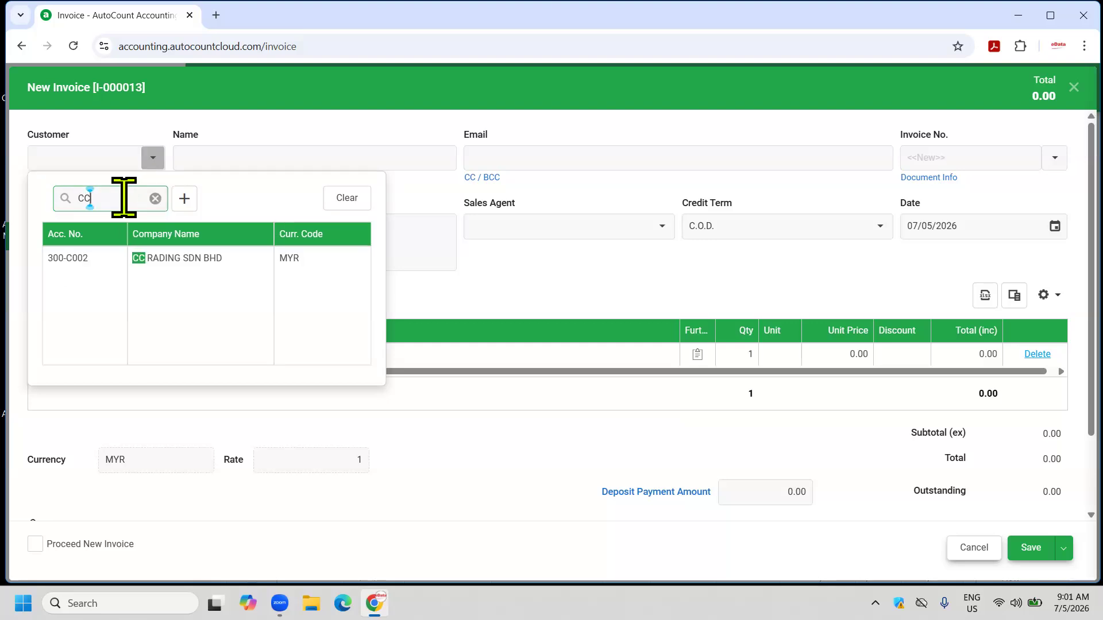
left_click(143, 258)
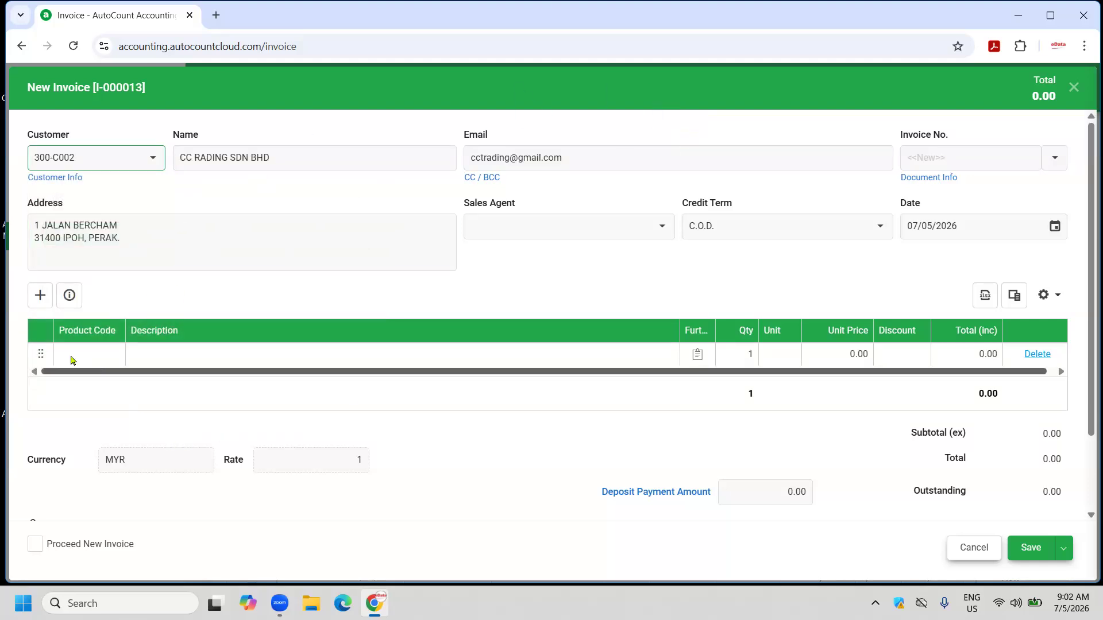
Add a first line for product 1003 BARCODE SCANNER at 480.00.
left_click(90, 356)
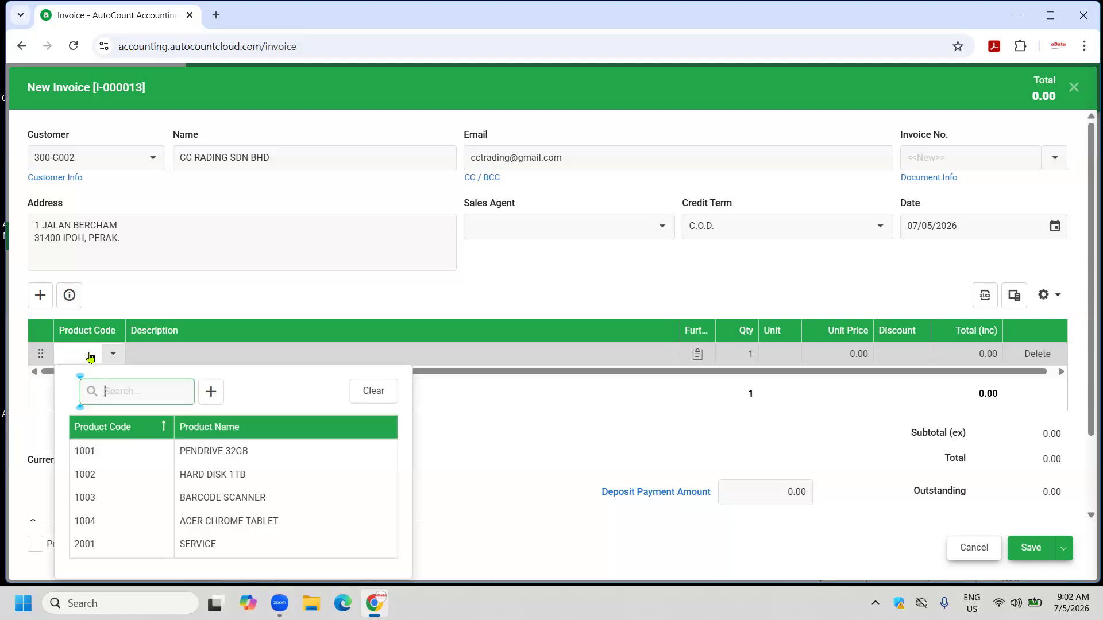
left_click(202, 355)
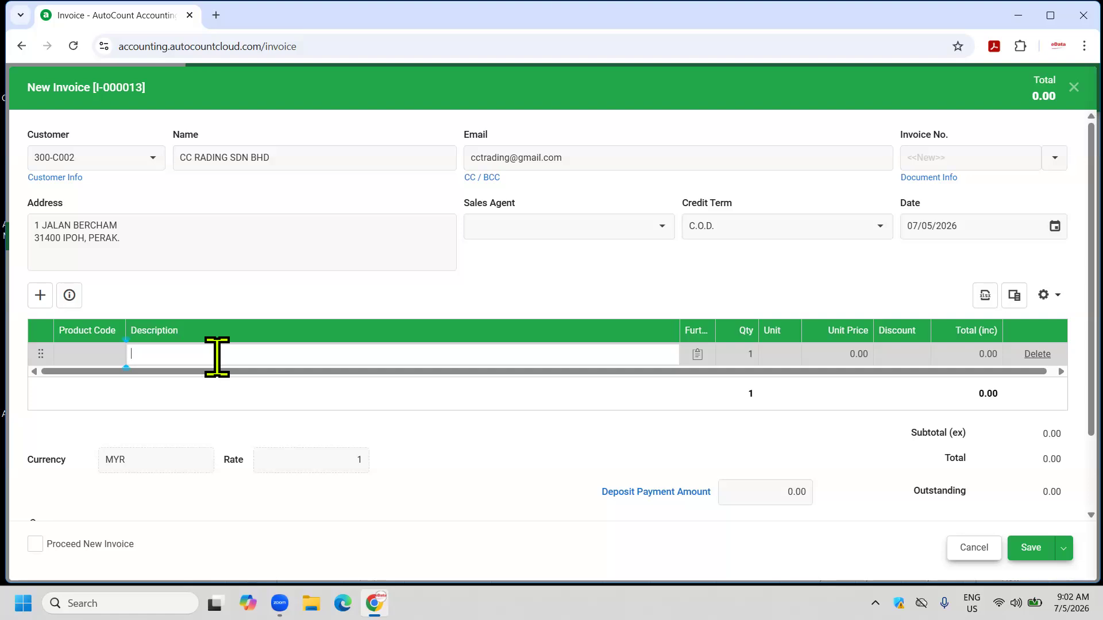
left_click(88, 356)
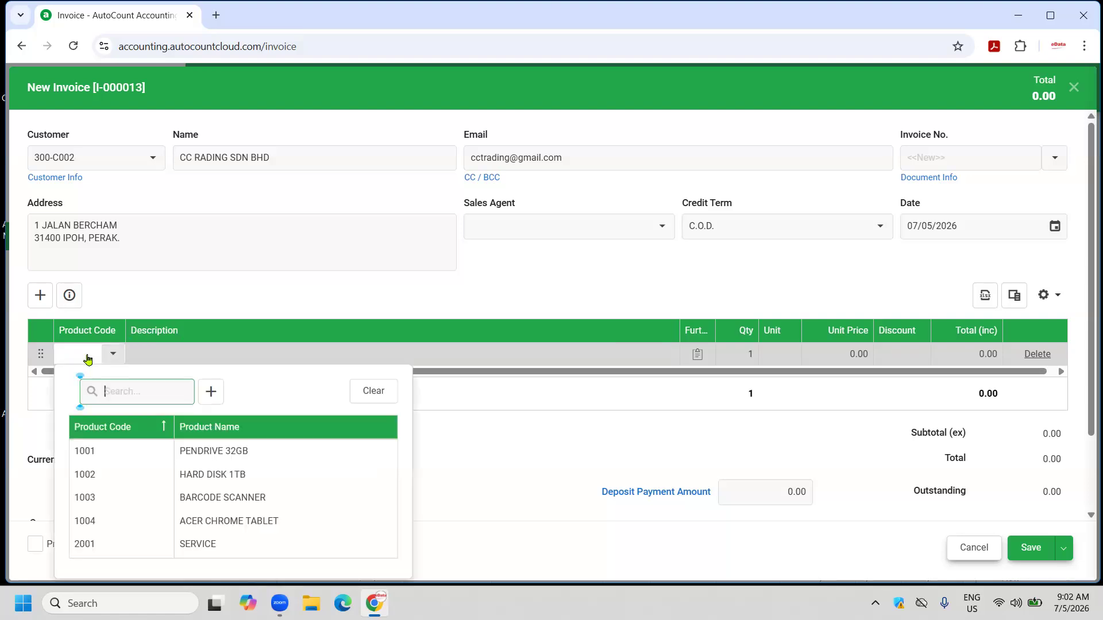
left_click(260, 499)
left_click(345, 355)
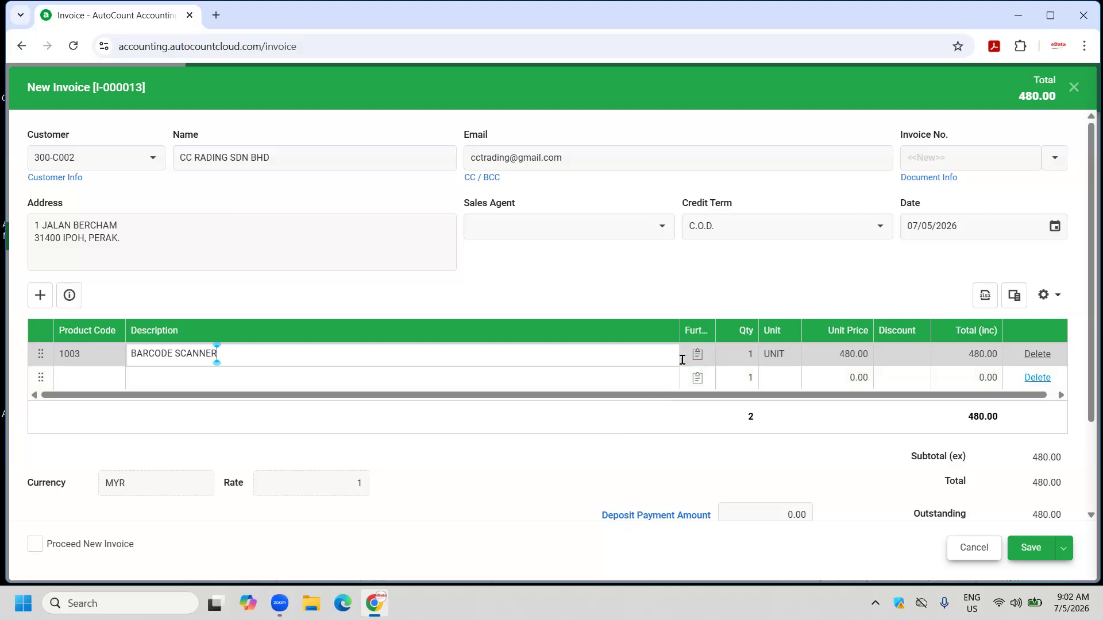
Add the Acc. No. column to the invoice item grid.
left_click(1045, 296)
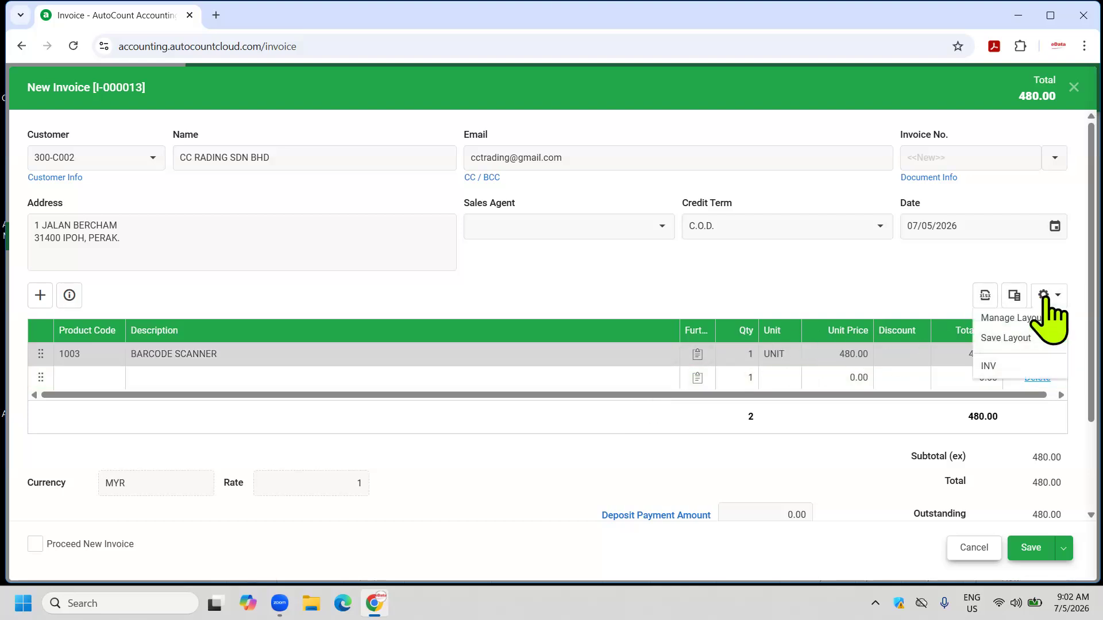
left_click(1014, 295)
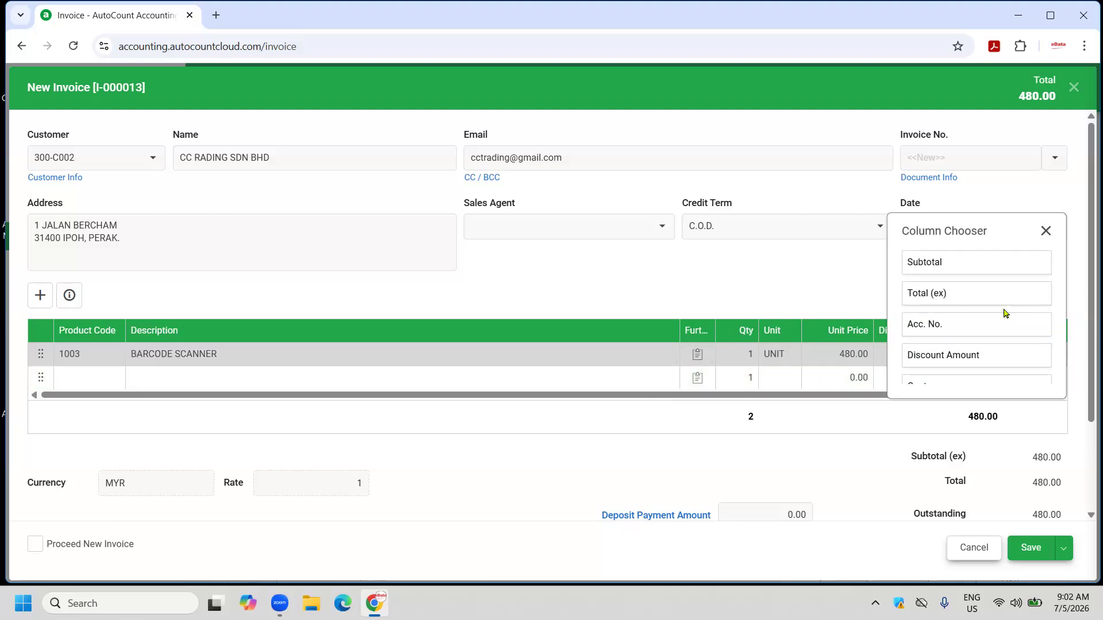
left_click_drag(958, 327, 772, 351)
left_click(1051, 231)
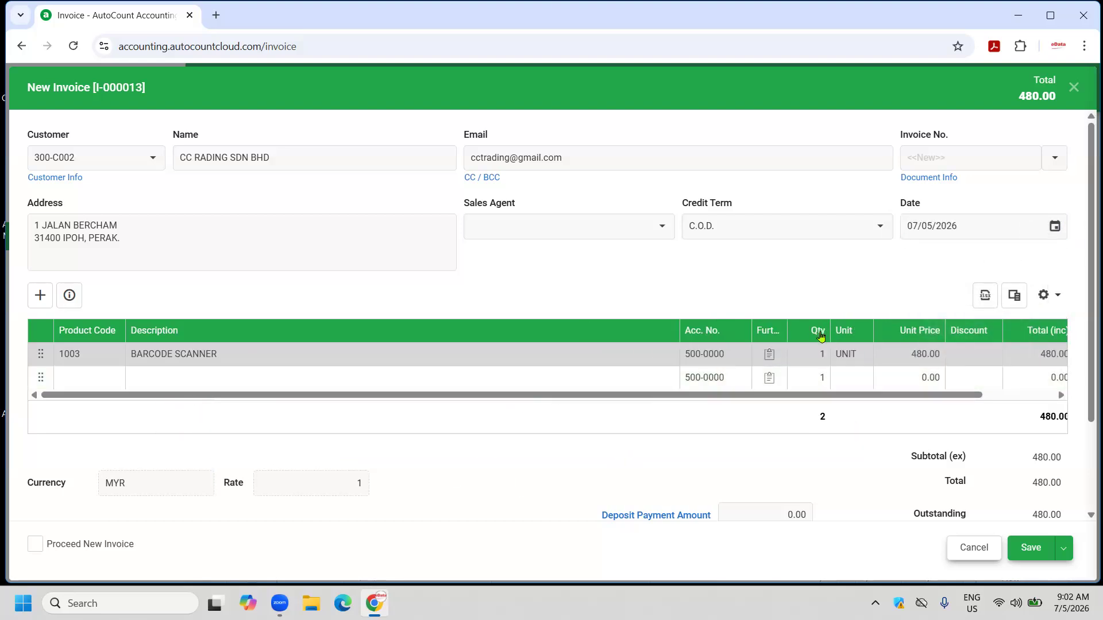
Give the BARCODE SCANNER line a 10%+2.00 discount, bringing the total to 430.00.
left_click(964, 353)
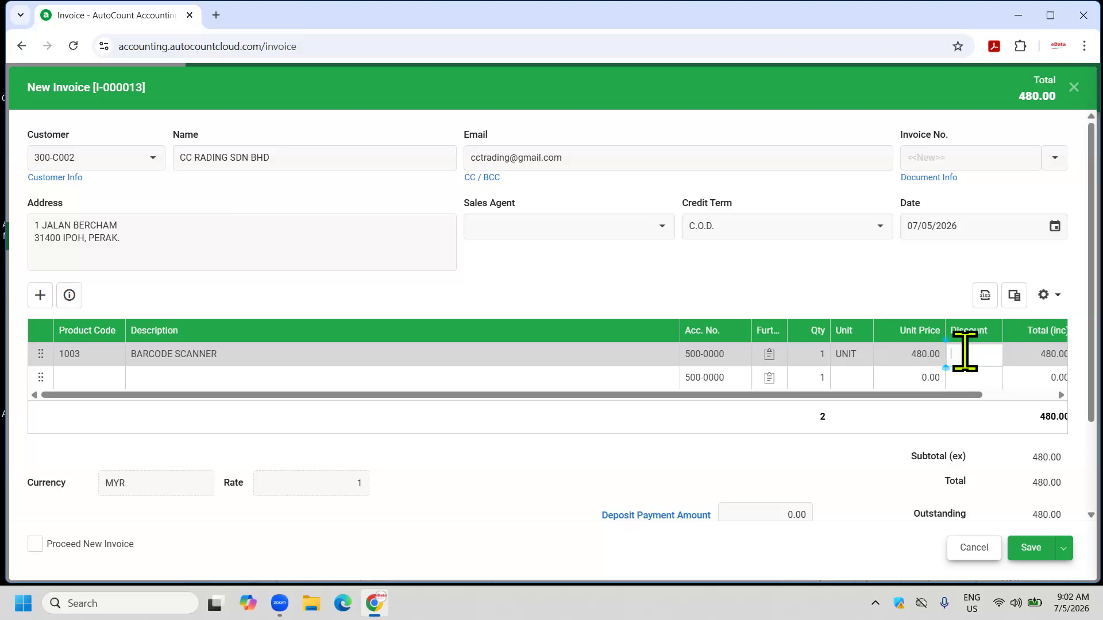
type("10%")
left_click(975, 354)
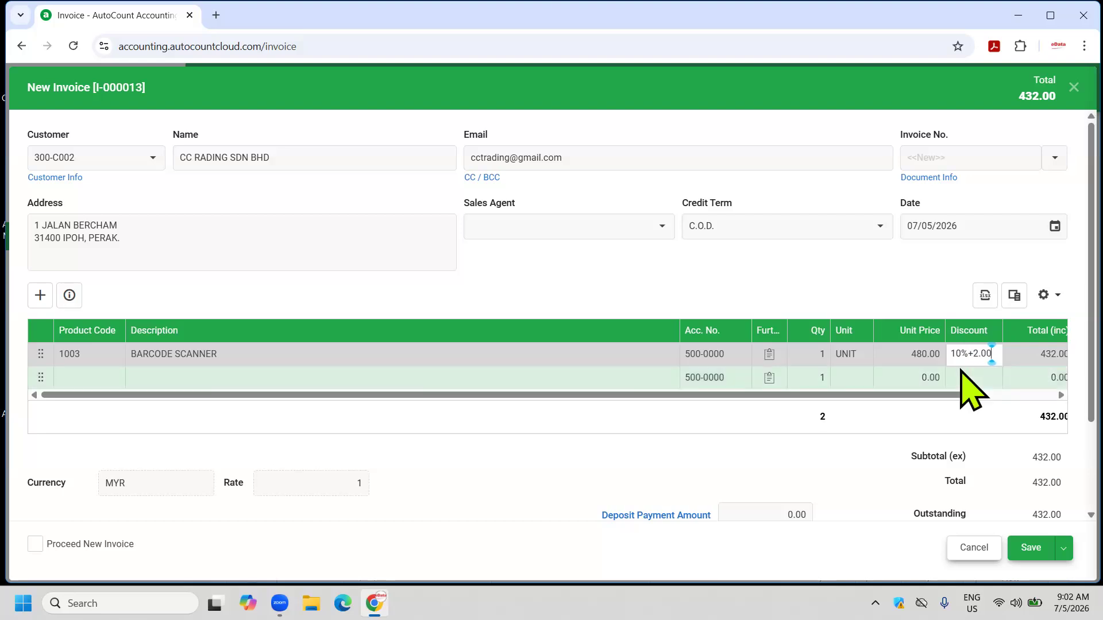
key("Return")
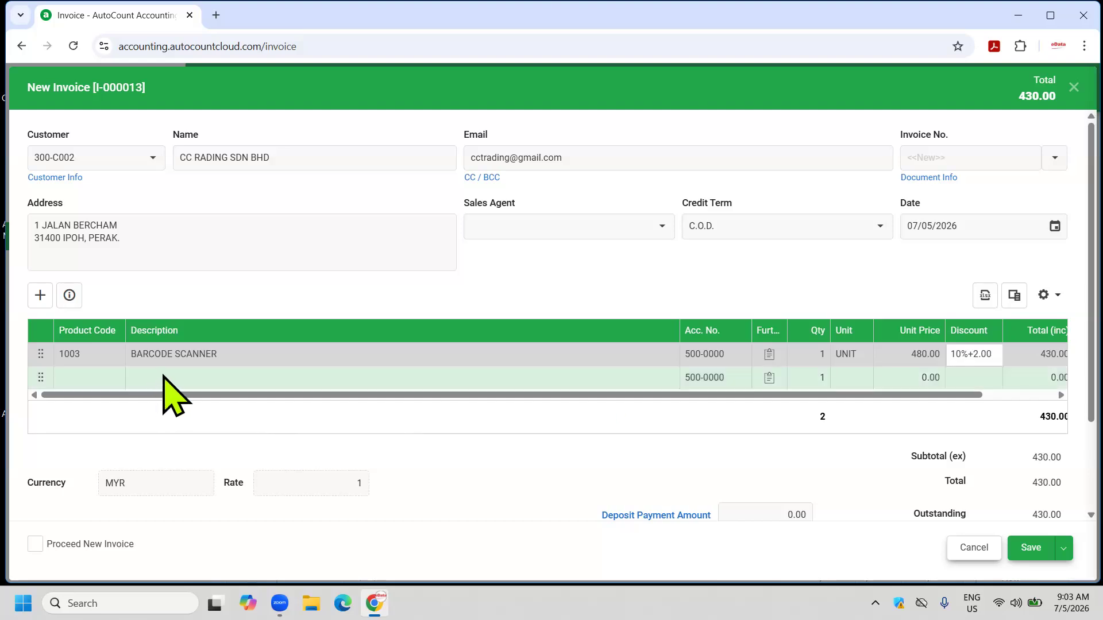
Add a second line 'DELIVERY CHARGES' posted to account 500-0000 SALES.
left_click(201, 378)
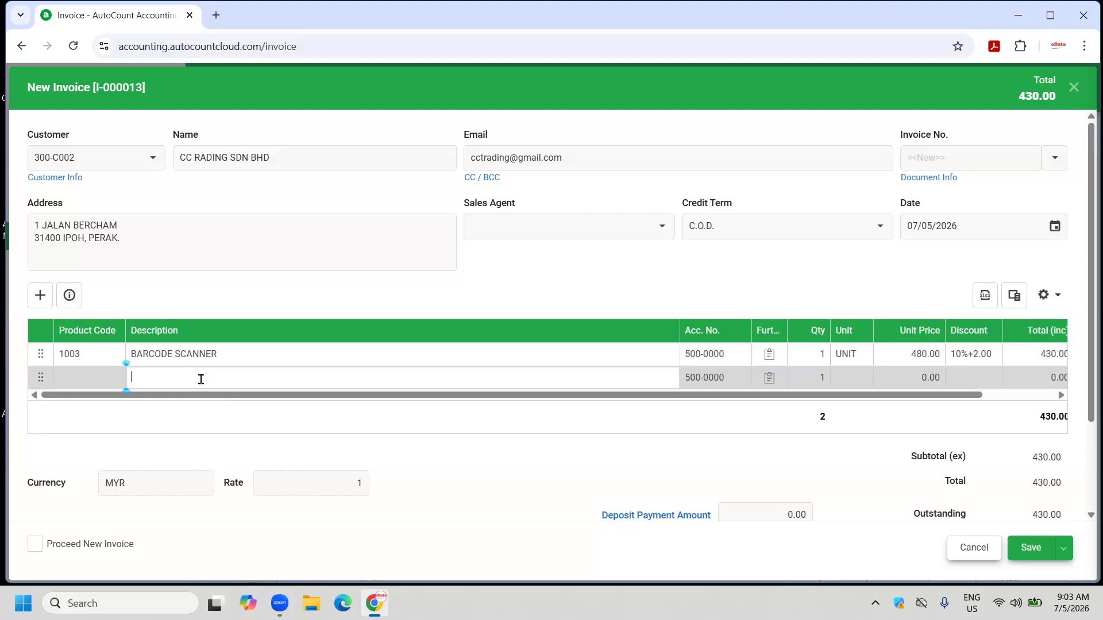
type("DELIVERY CHARGES")
left_click(730, 382)
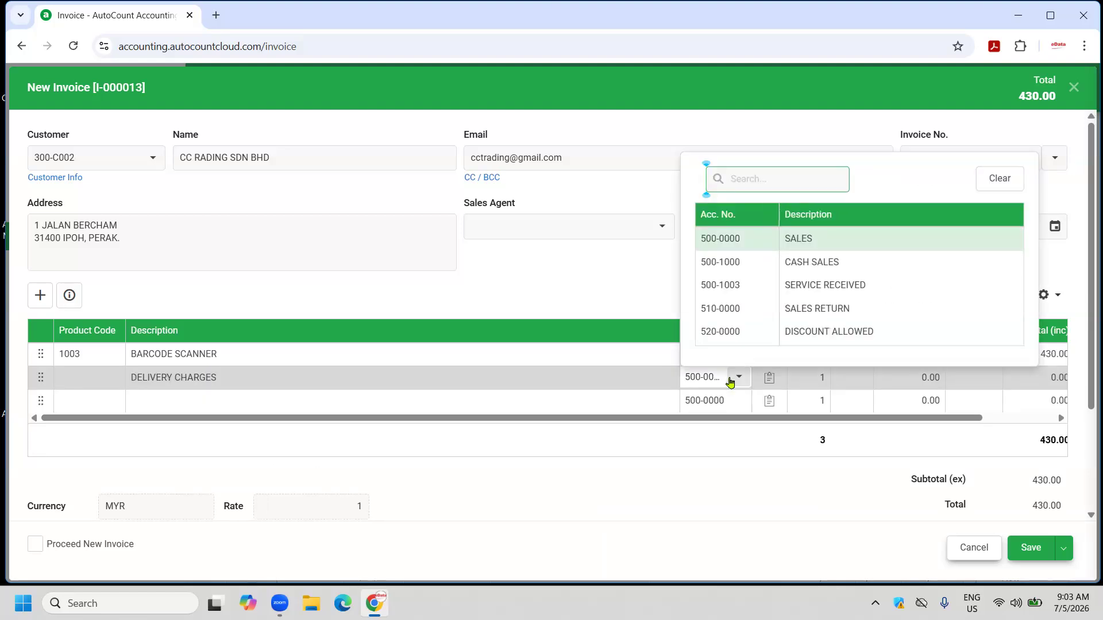
type("TRAN")
key("BackSpace")
key("BackSpace")
key("BackSpace")
key("BackSpace")
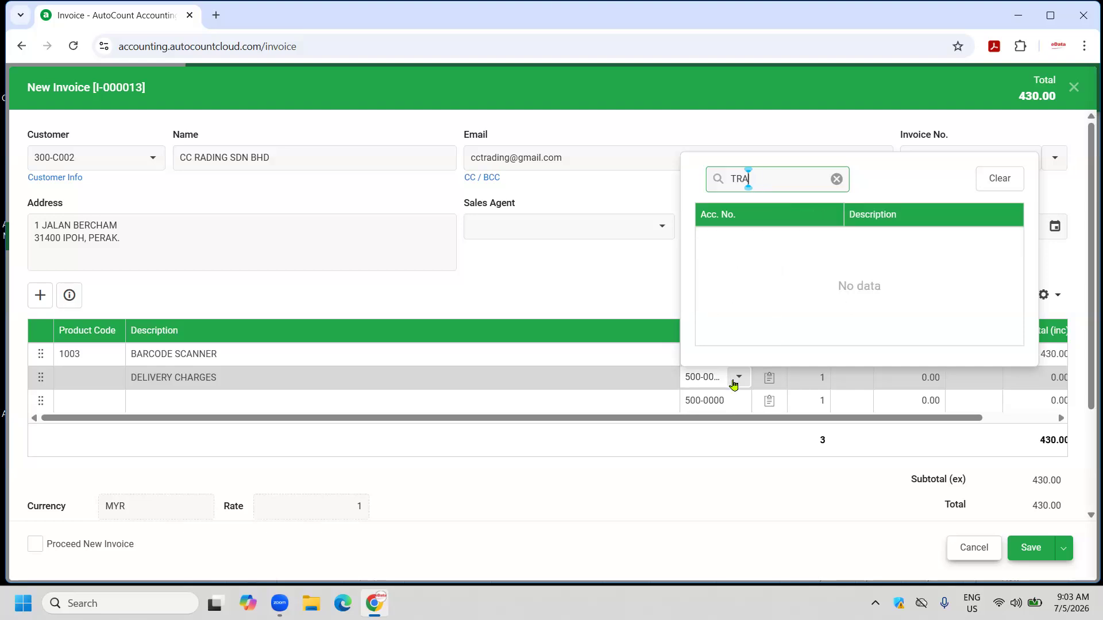
type("COUR")
double_click(773, 179)
type("SALES")
left_click(739, 265)
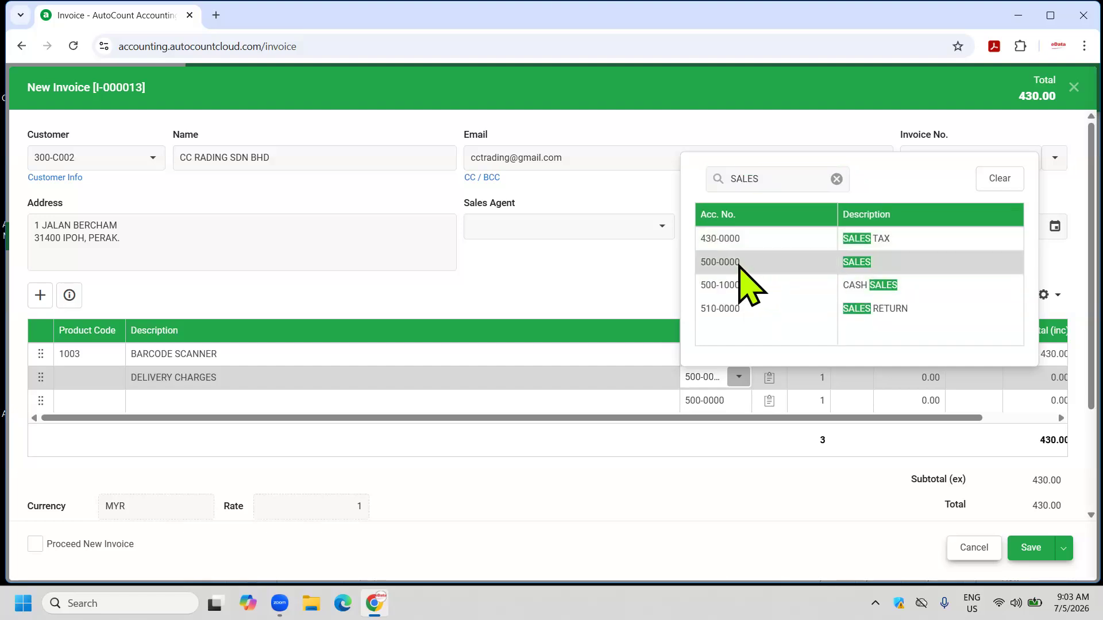
left_click(741, 267)
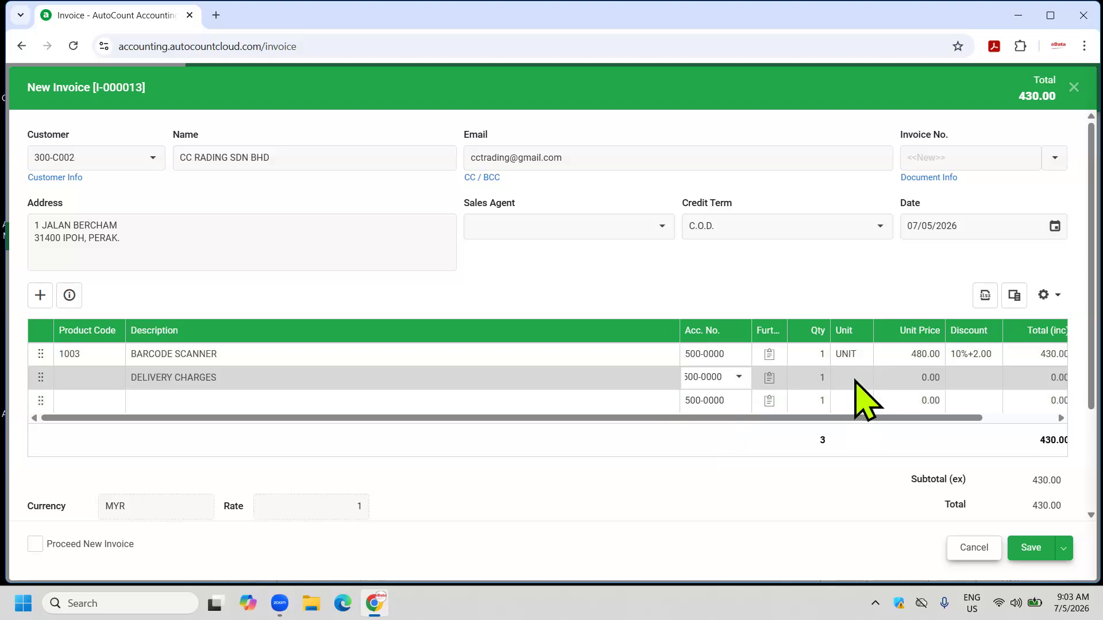
Set the delivery line's unit price to 50 and save invoice I-000013.
left_click(903, 378)
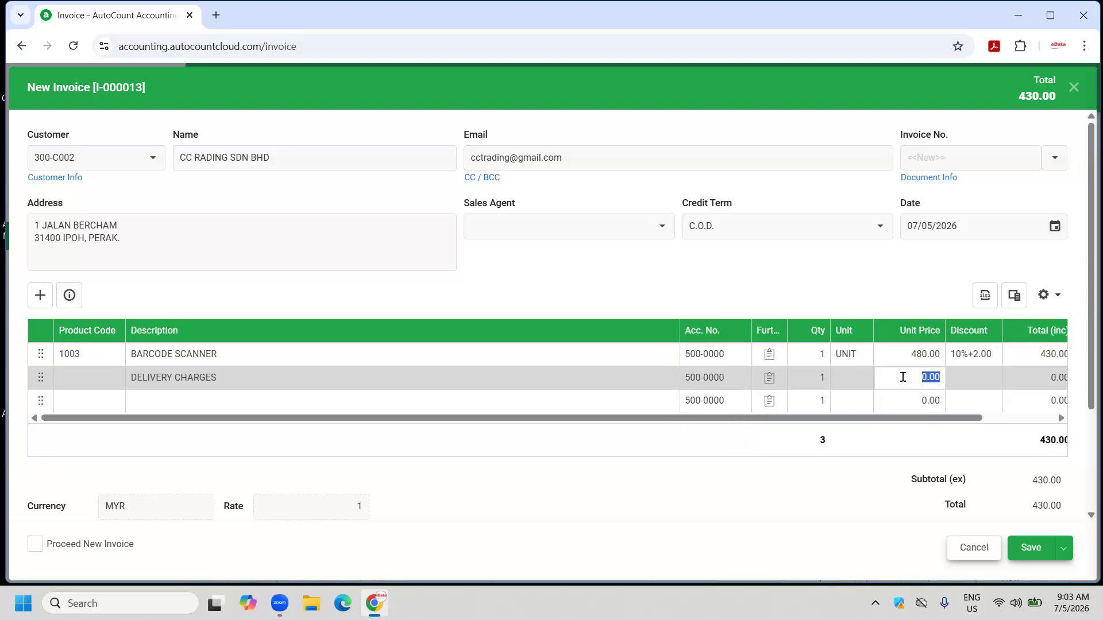
type("50")
key("Return")
left_click(1032, 549)
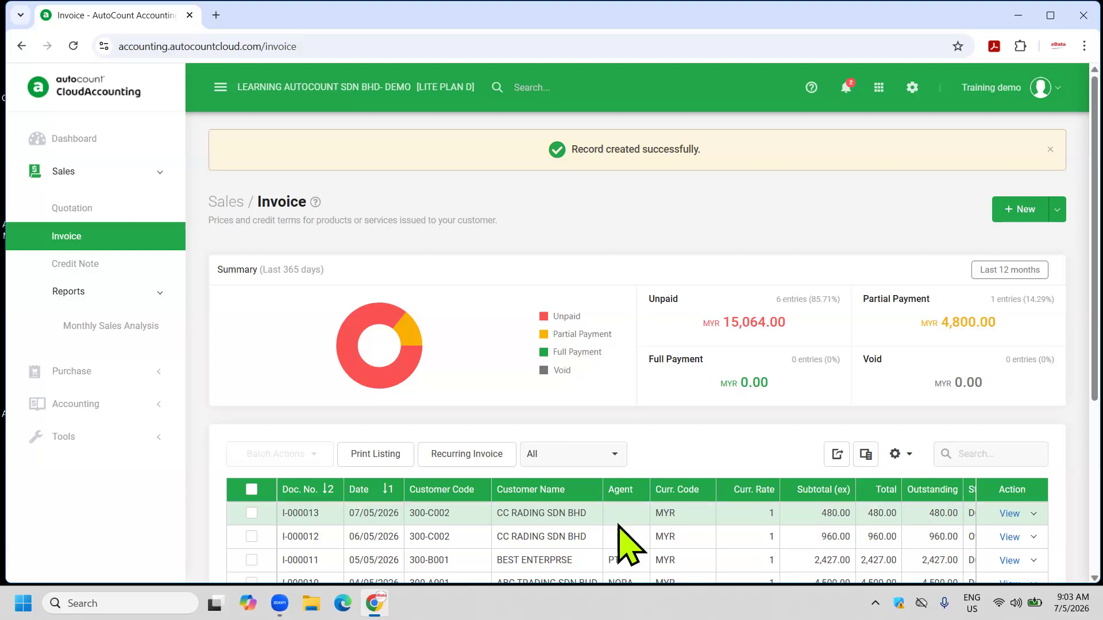
left_click(1034, 513)
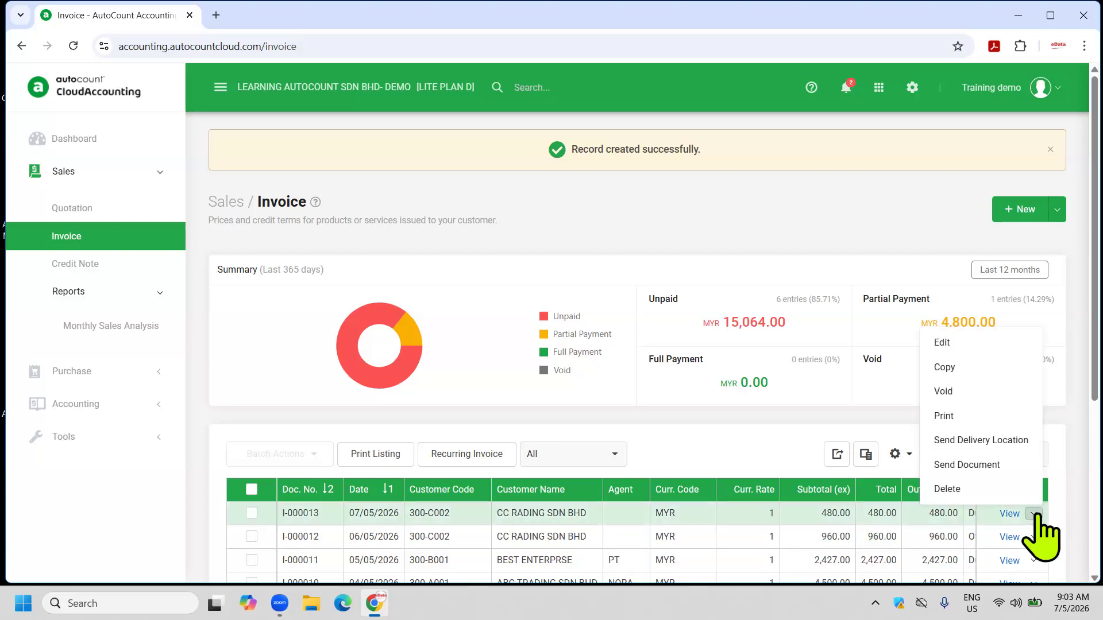
left_click(963, 417)
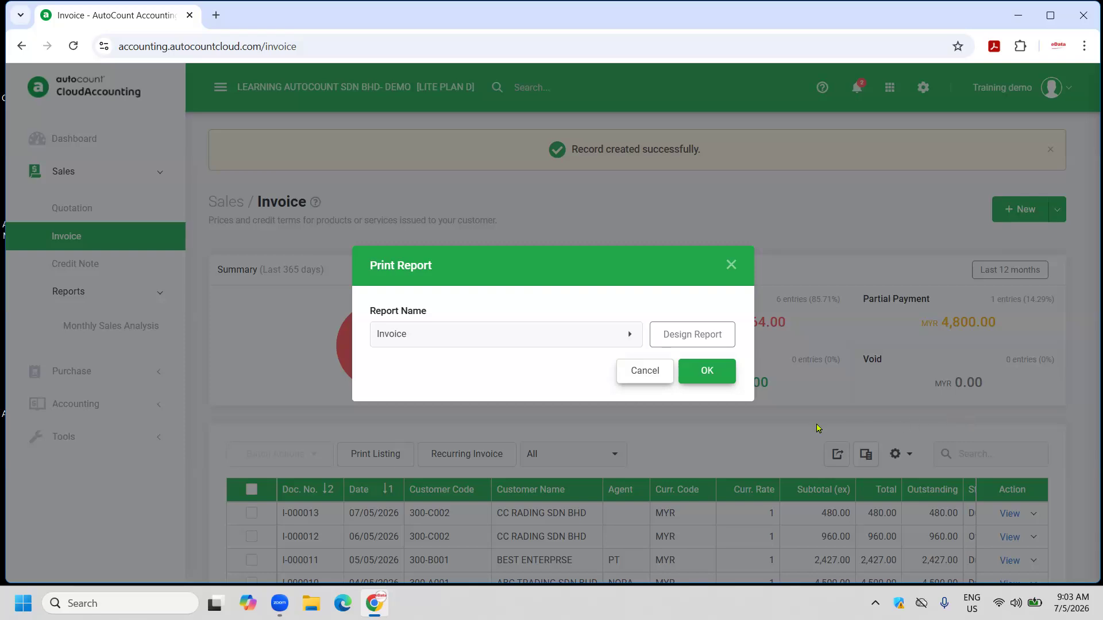
left_click(696, 371)
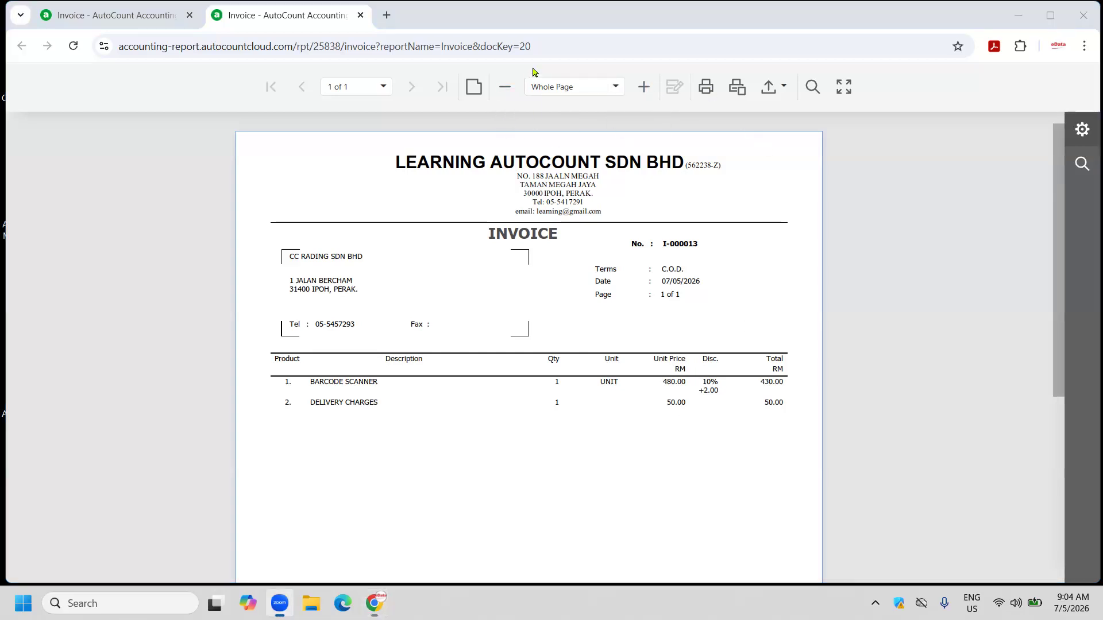
left_click(360, 16)
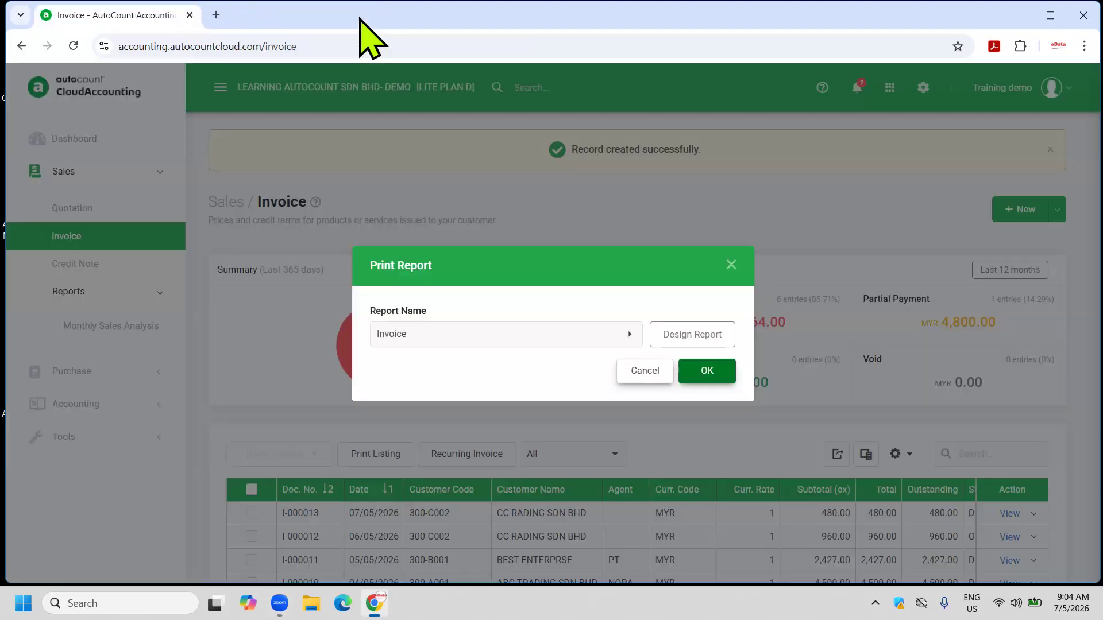
left_click(646, 372)
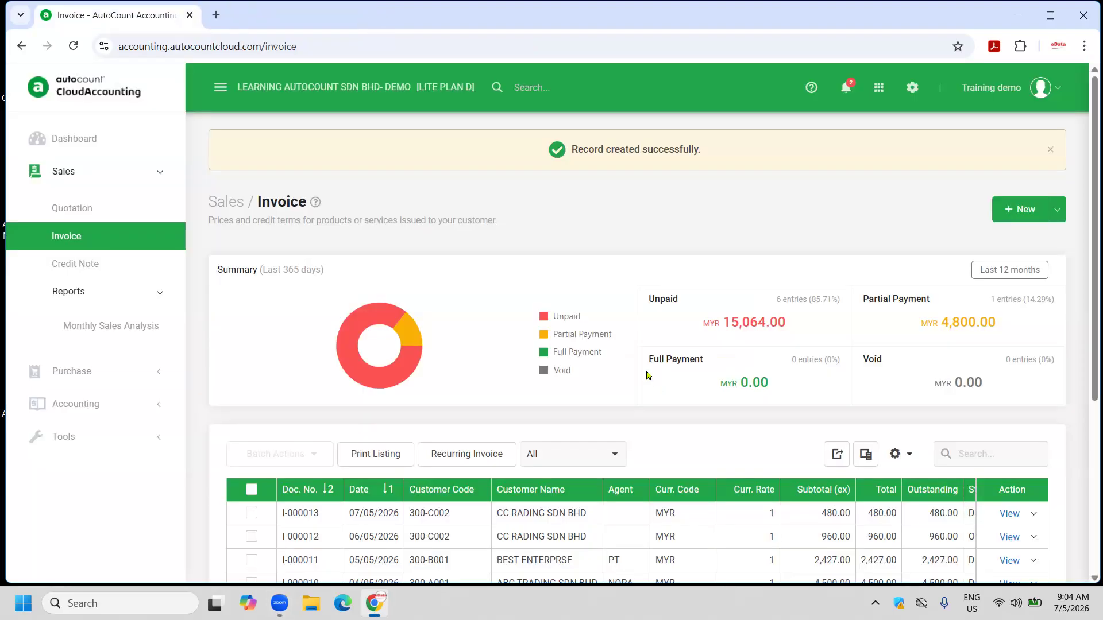
Open the Chart of Account and locate the EXPENSES group.
left_click(874, 88)
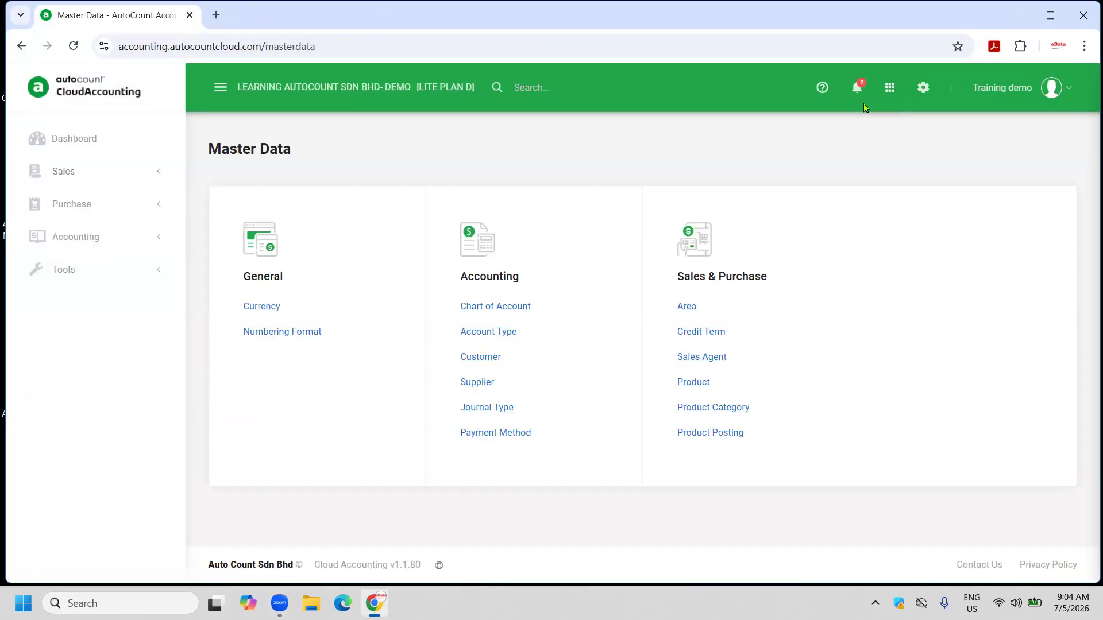
left_click(502, 310)
scroll(520, 348, "down", 18)
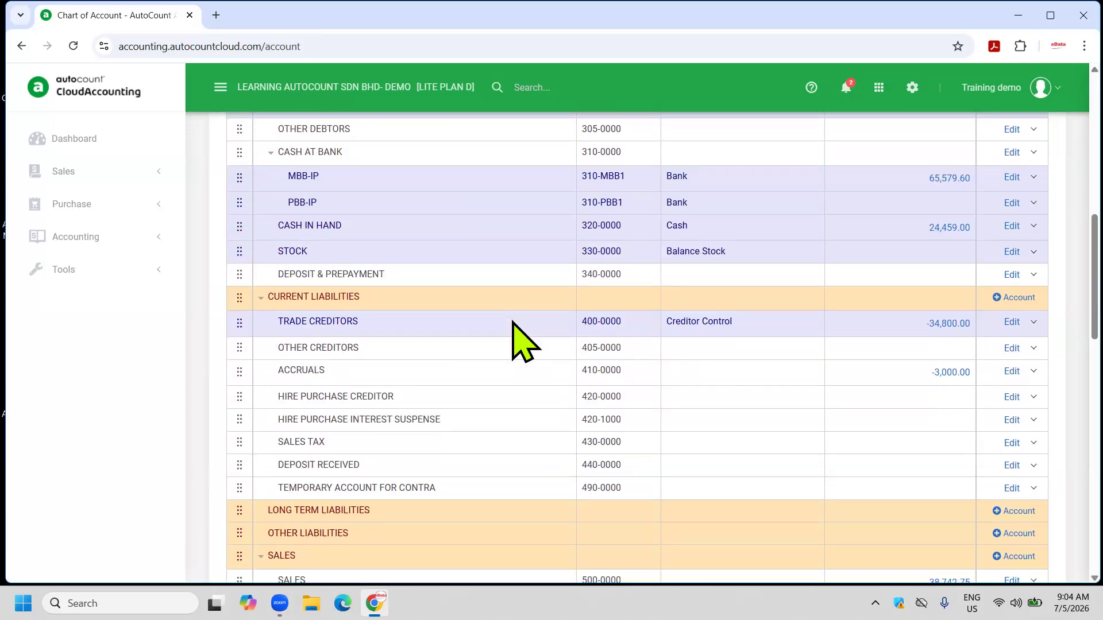
scroll(517, 339, "down", 5)
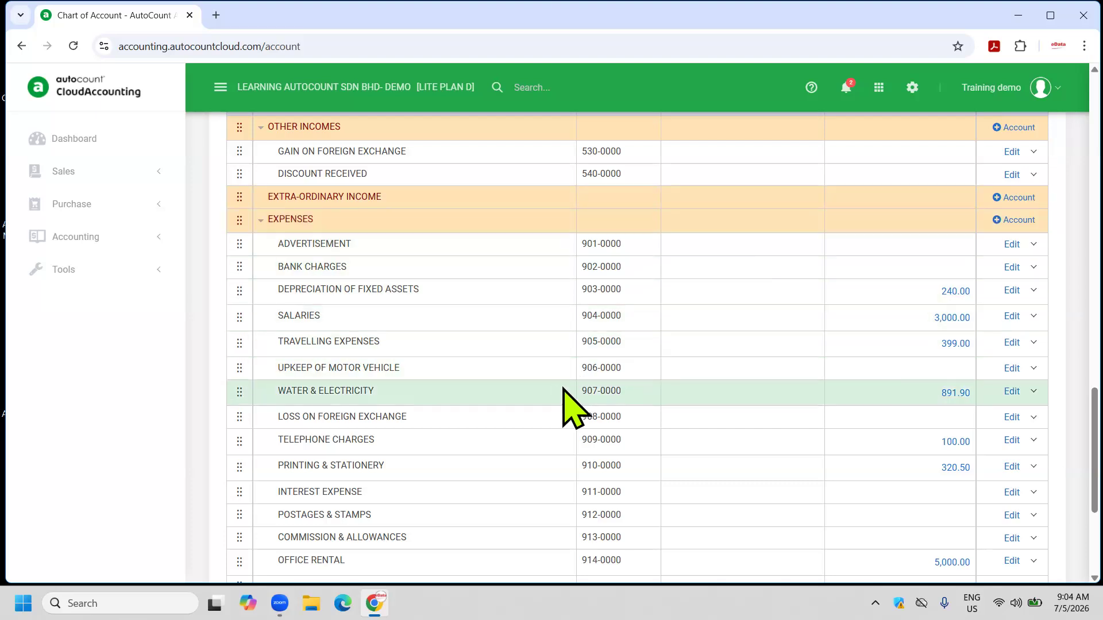
scroll(574, 382, "down", 1)
scroll(577, 382, "down", 2)
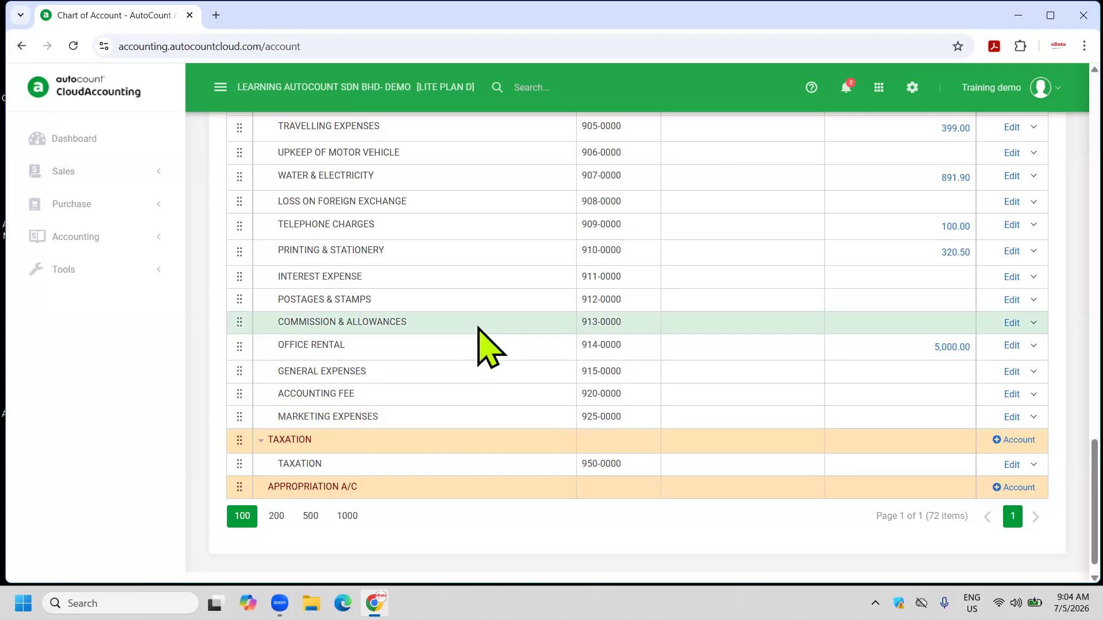
scroll(480, 340, "up", 5)
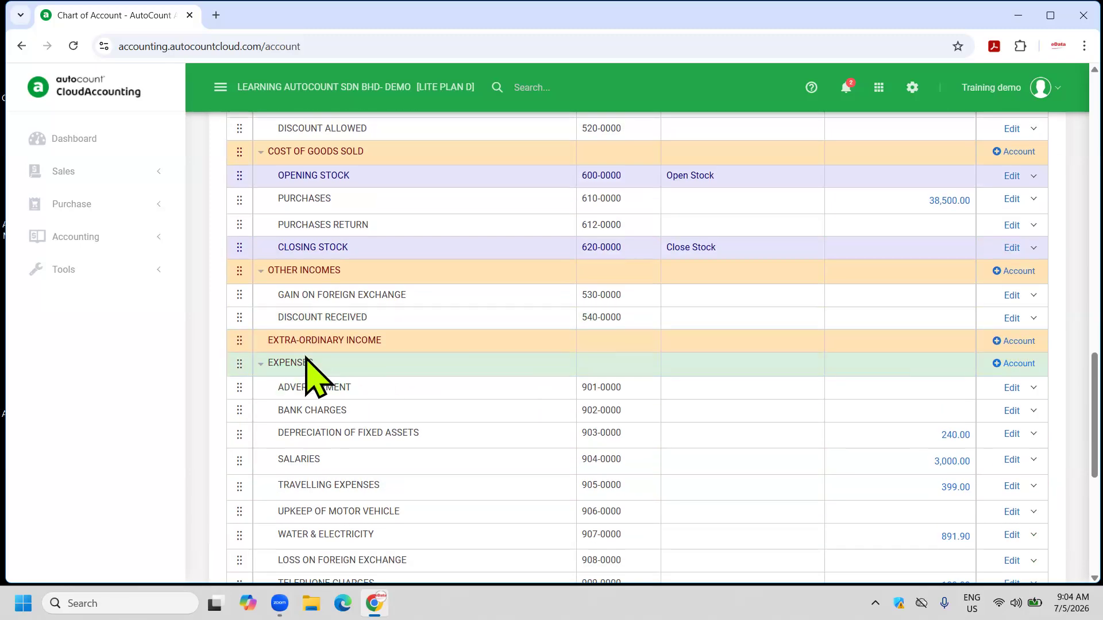
Create expense account 926-0000 with description COURIER/TRANSPORT FEE under Expenses.
left_click(1018, 364)
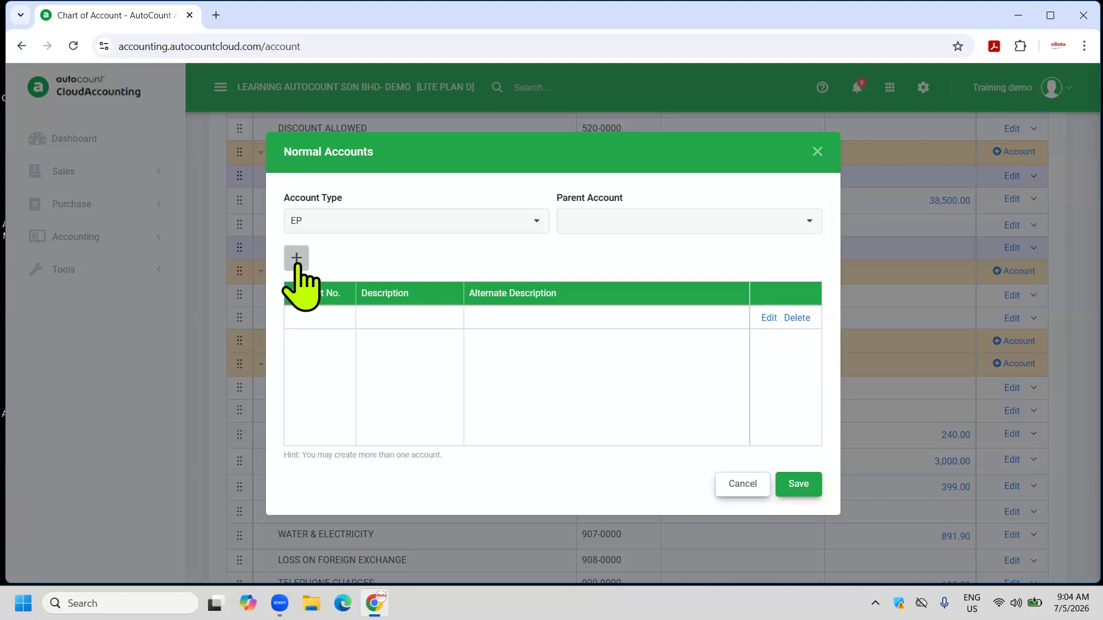
left_click(296, 258)
type("92")
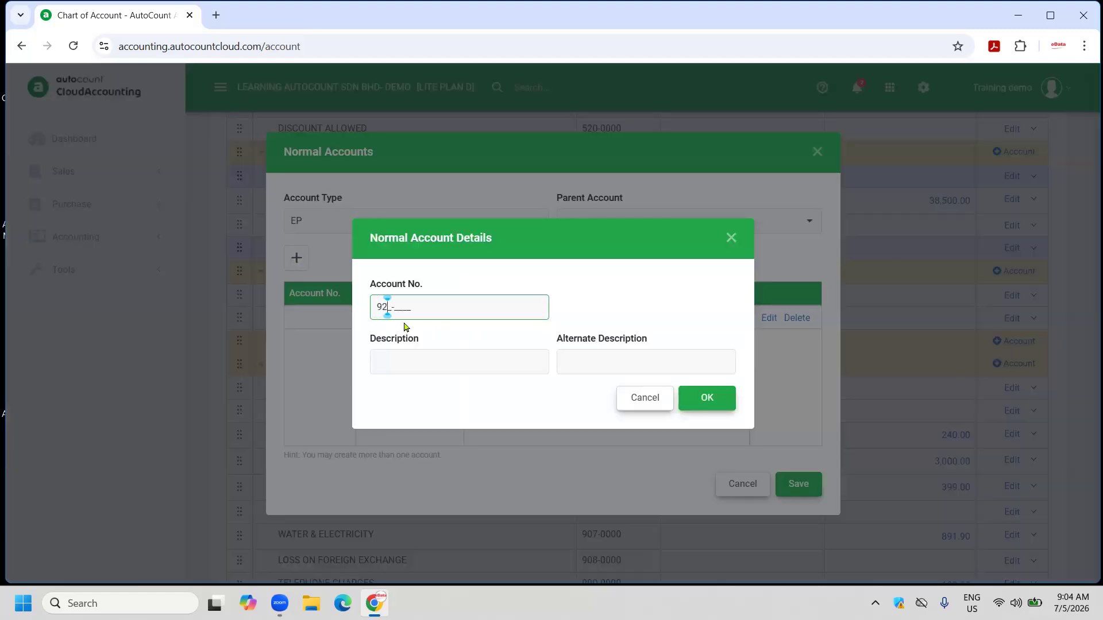
type("6-0000")
left_click(420, 359)
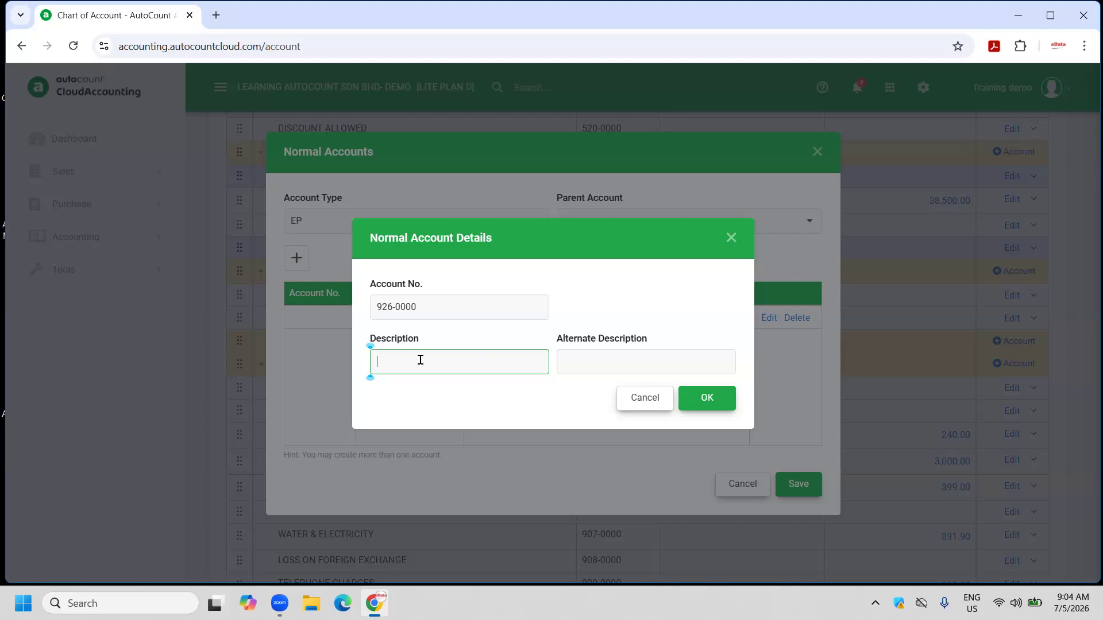
type("COURIER/TRANSPORT FEE")
left_click(707, 402)
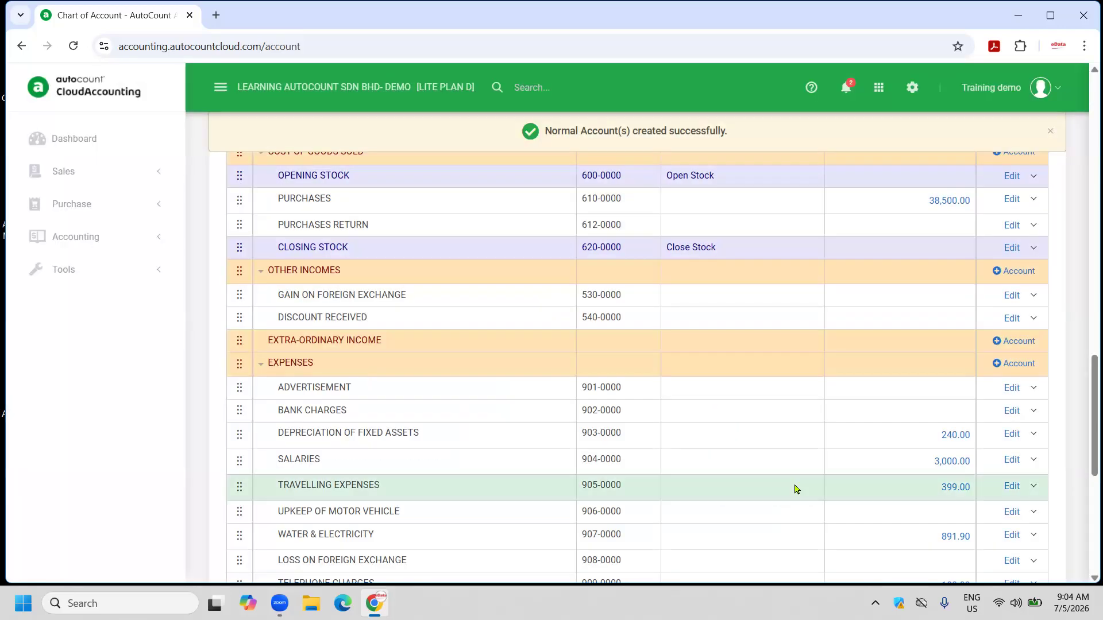
scroll(787, 488, "down", 7)
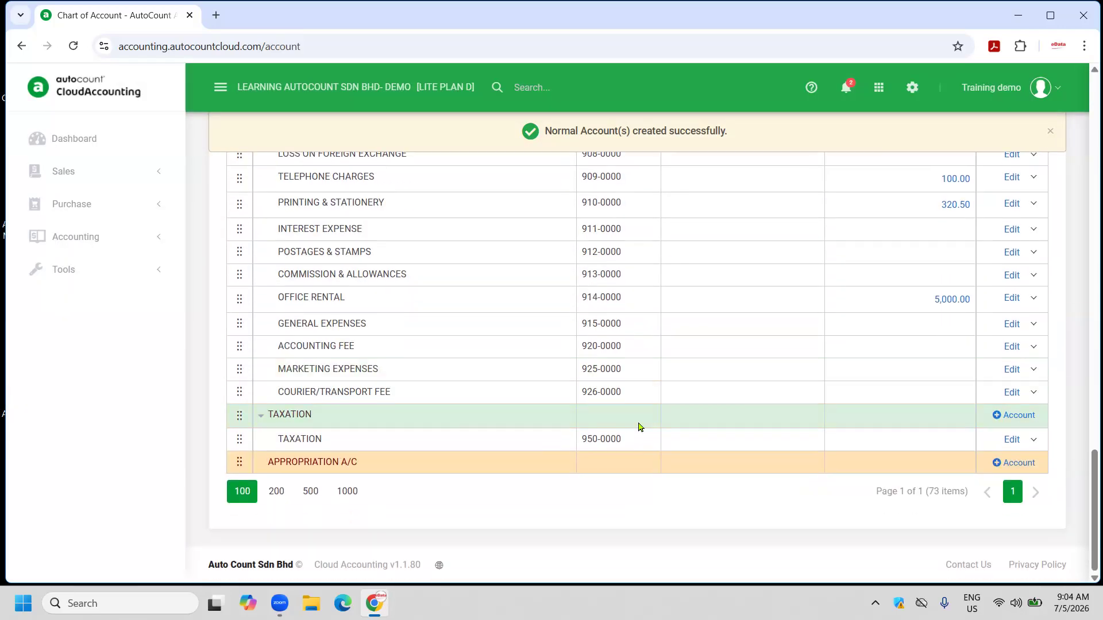
scroll(577, 331, "up", 7)
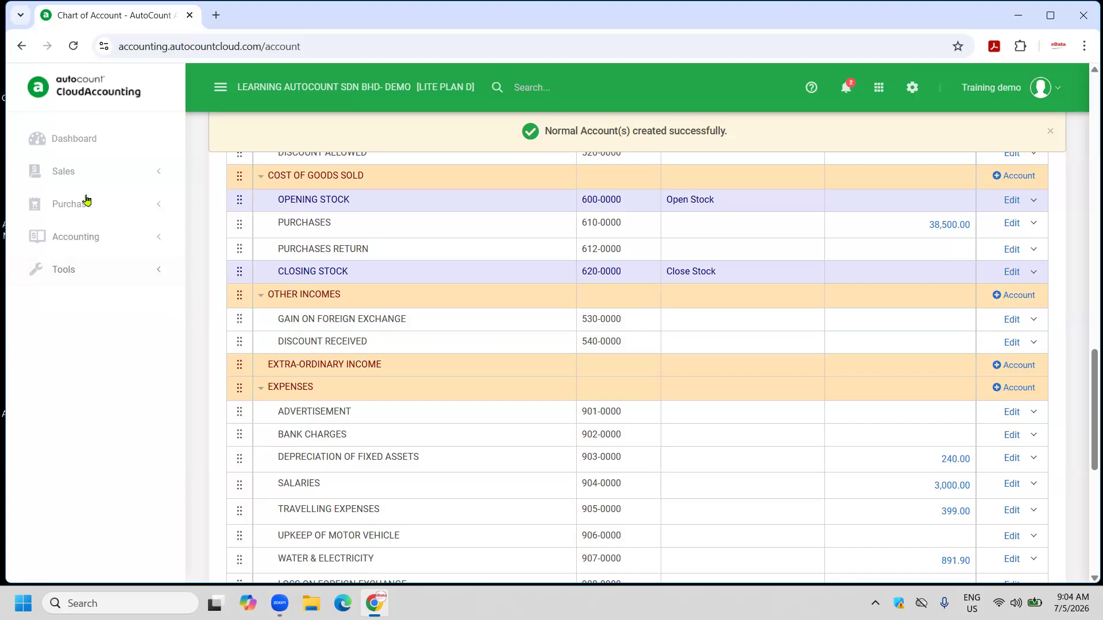
left_click(86, 172)
Edit invoice I-000013 and add the Acc. No. column to its item grid.
left_click(96, 241)
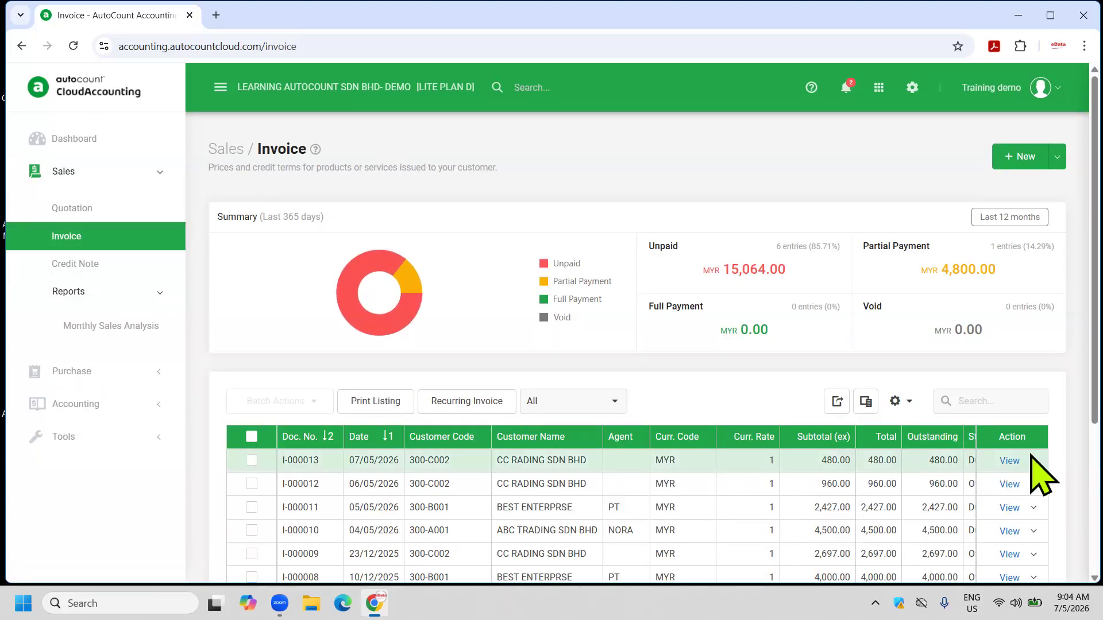
left_click(1033, 460)
left_click(941, 291)
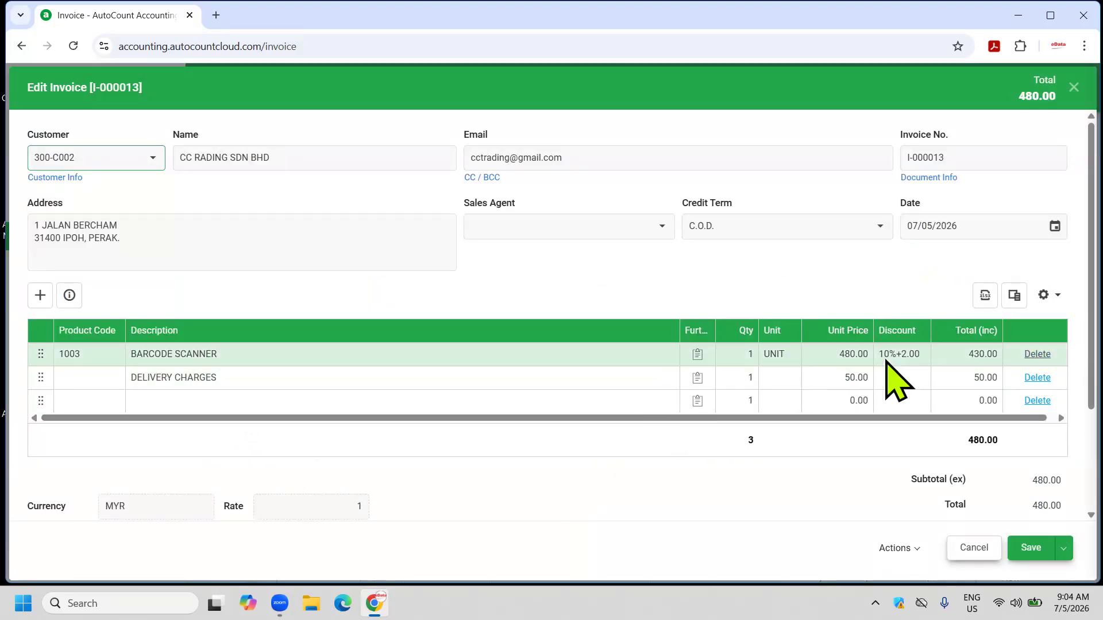
left_click(1012, 295)
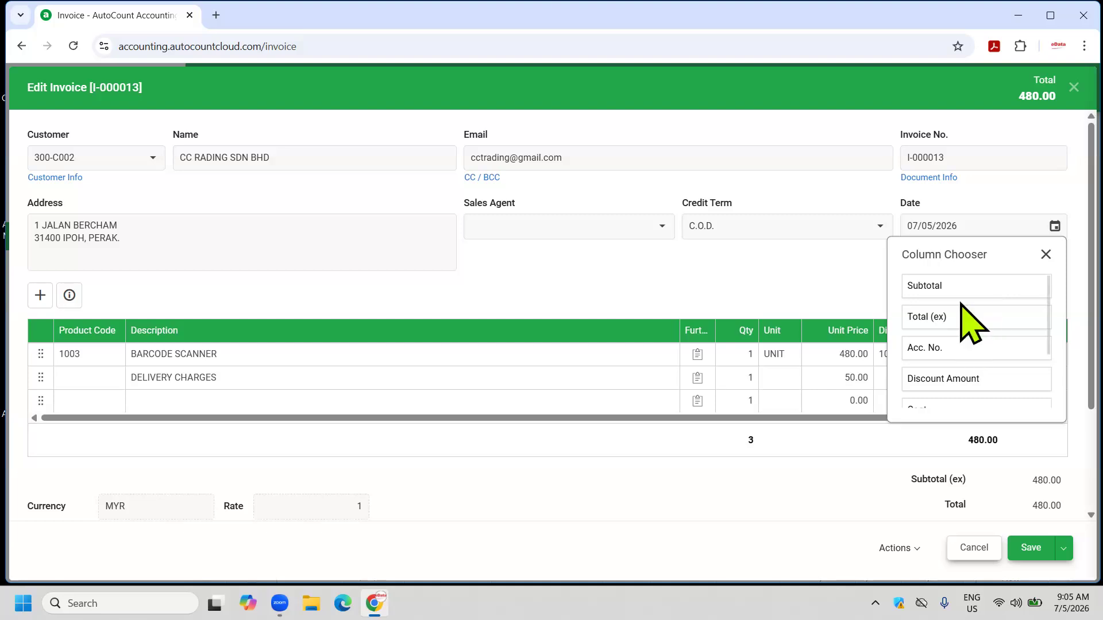
left_click_drag(934, 347, 647, 328)
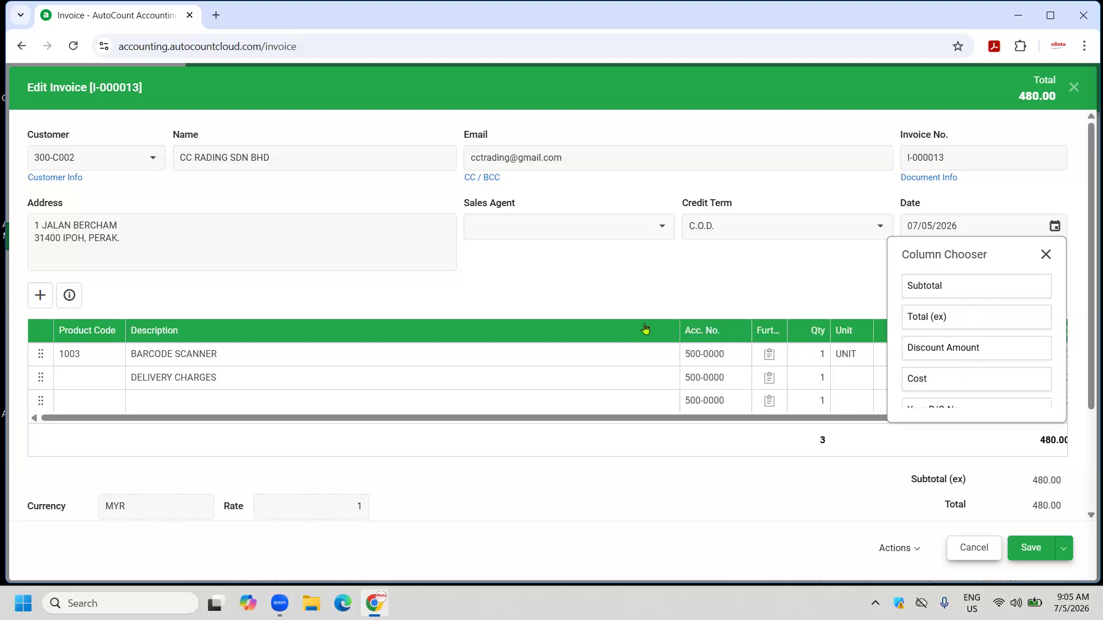
left_click(1046, 257)
Save the grid layout as INV and make it the default.
left_click(1045, 295)
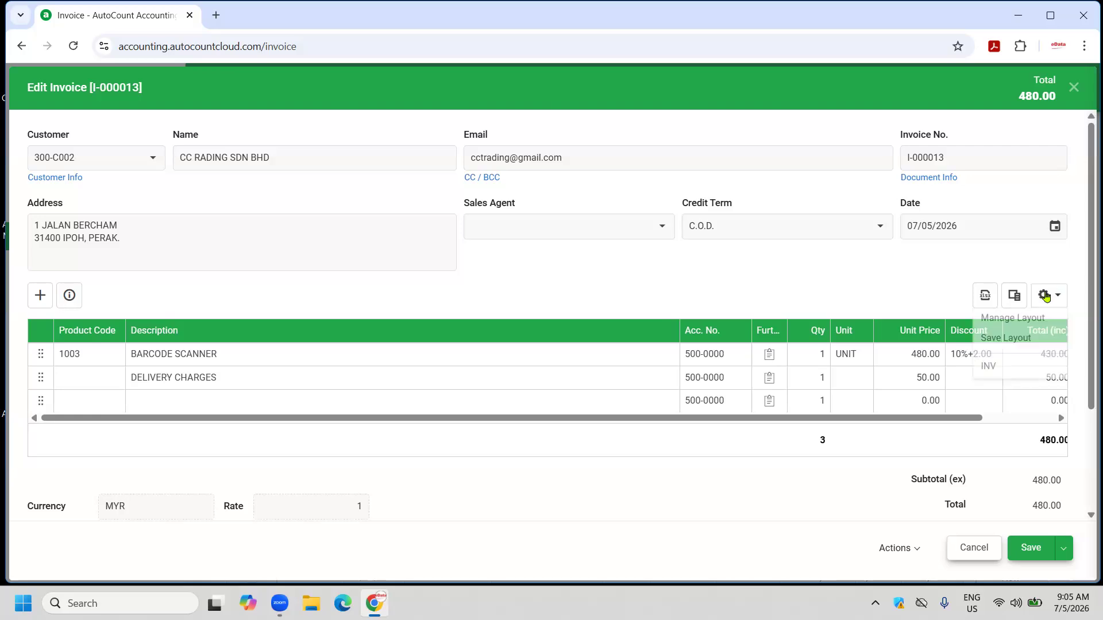
left_click(1009, 339)
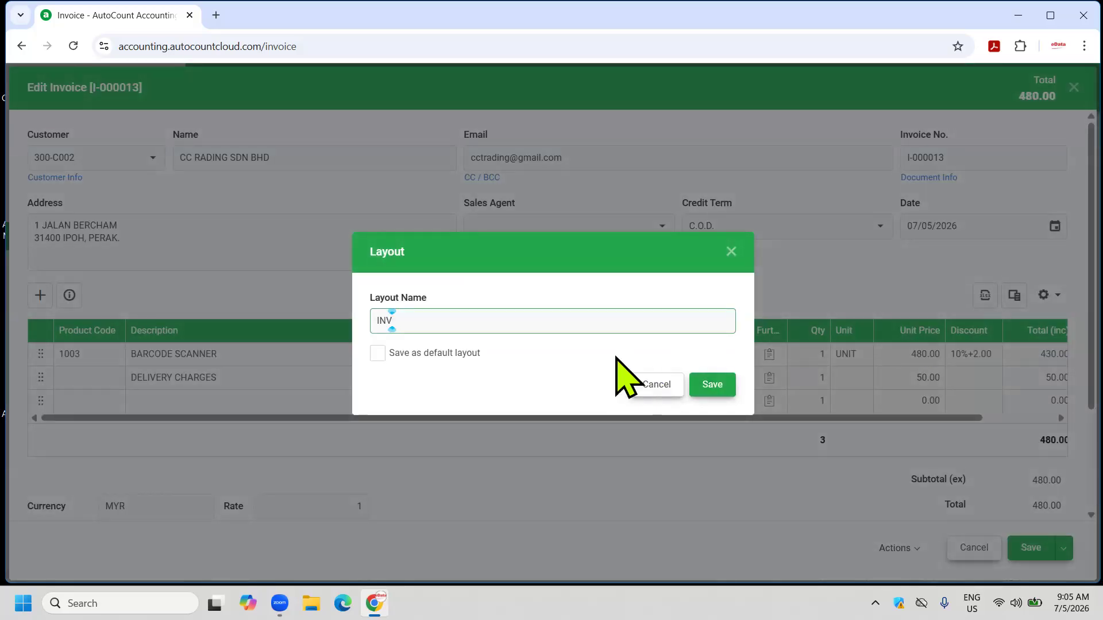
left_click(377, 353)
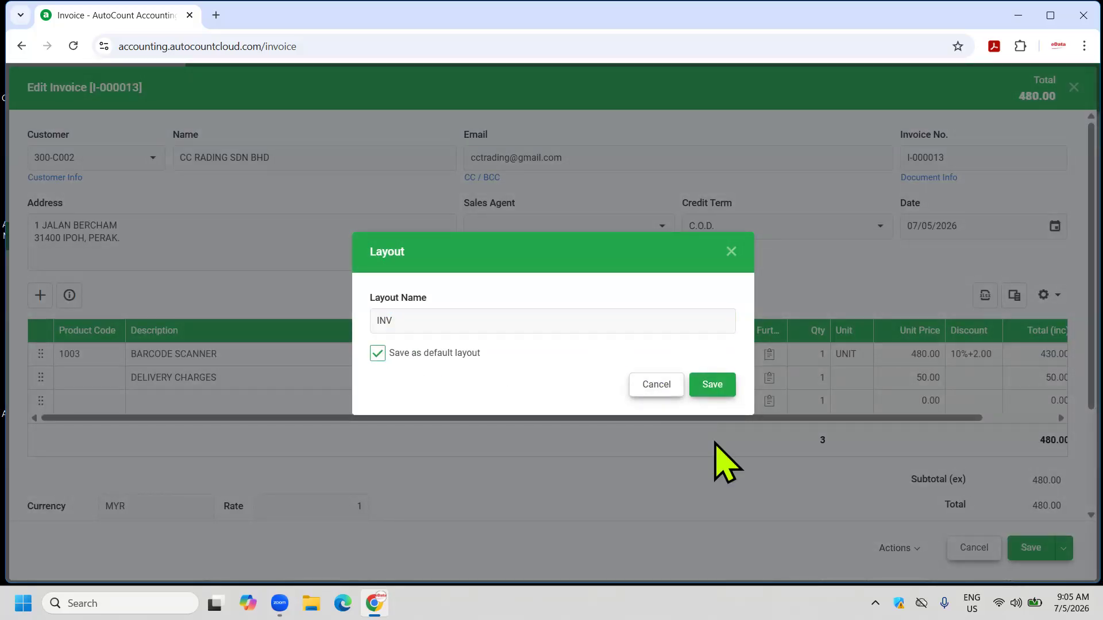
left_click(712, 385)
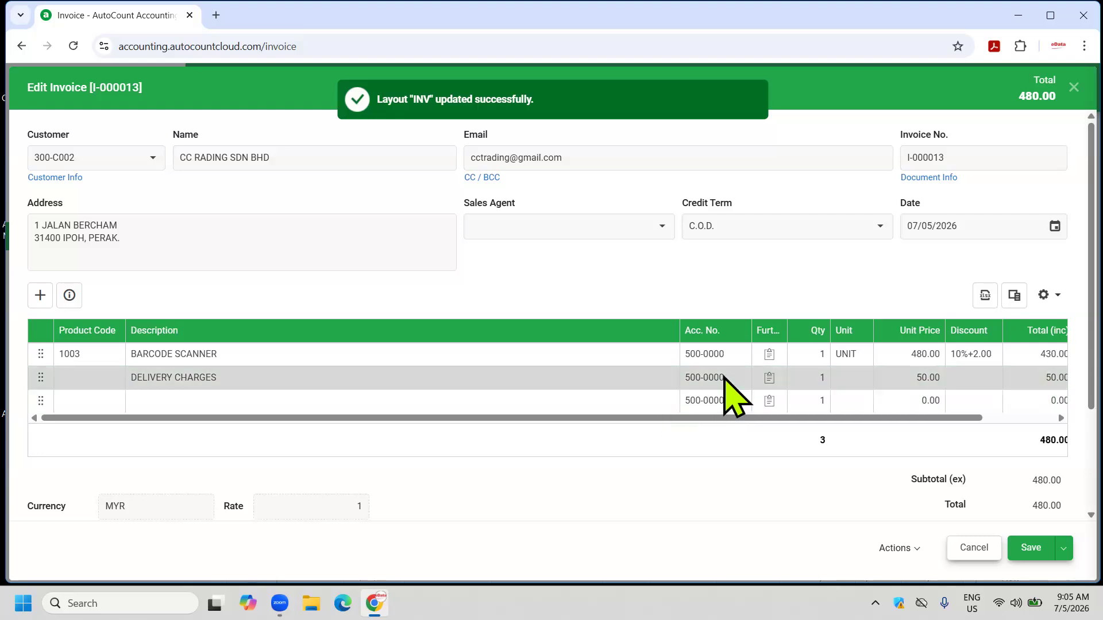
Post the DELIVERY CHARGES line to account 926-0000 COURIER/TRANSPORT FEE and save the invoice.
left_click(724, 377)
type("C")
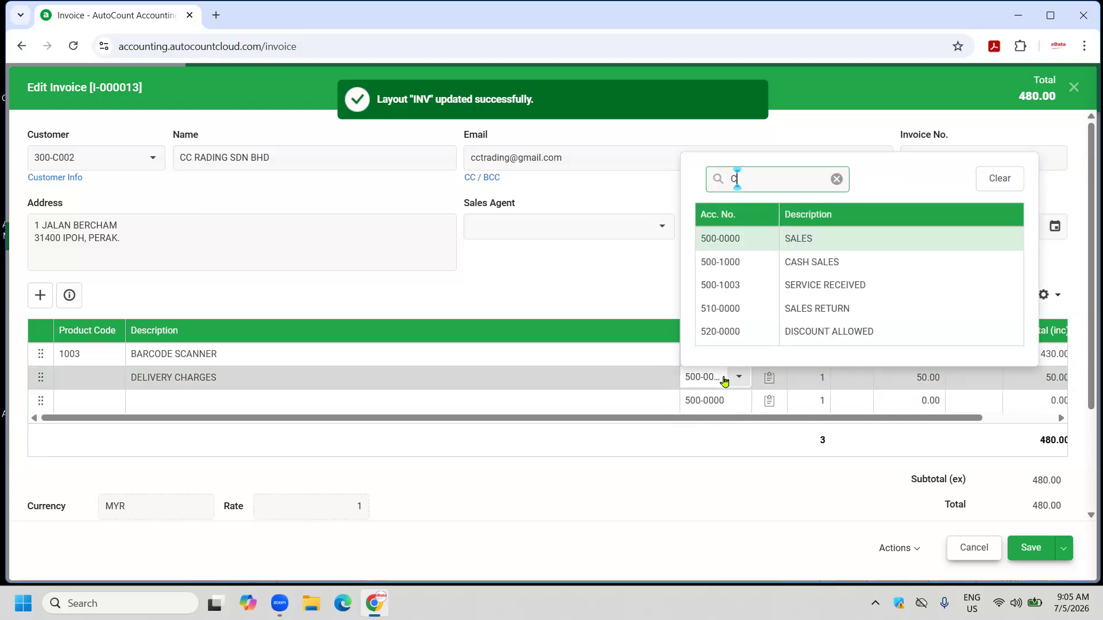
type("OUR")
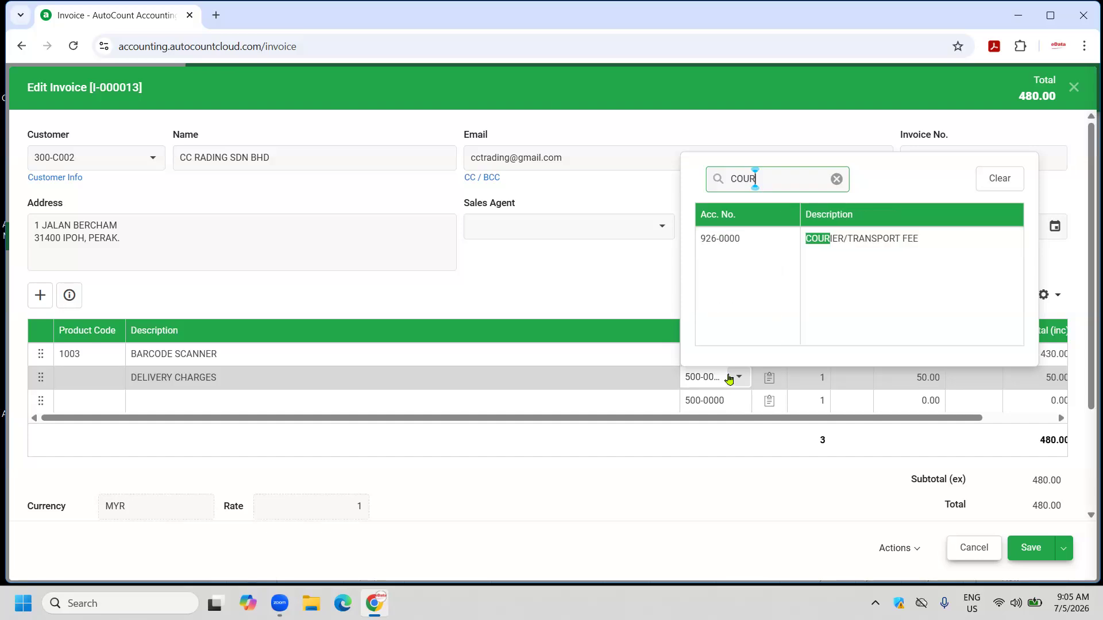
left_click(827, 239)
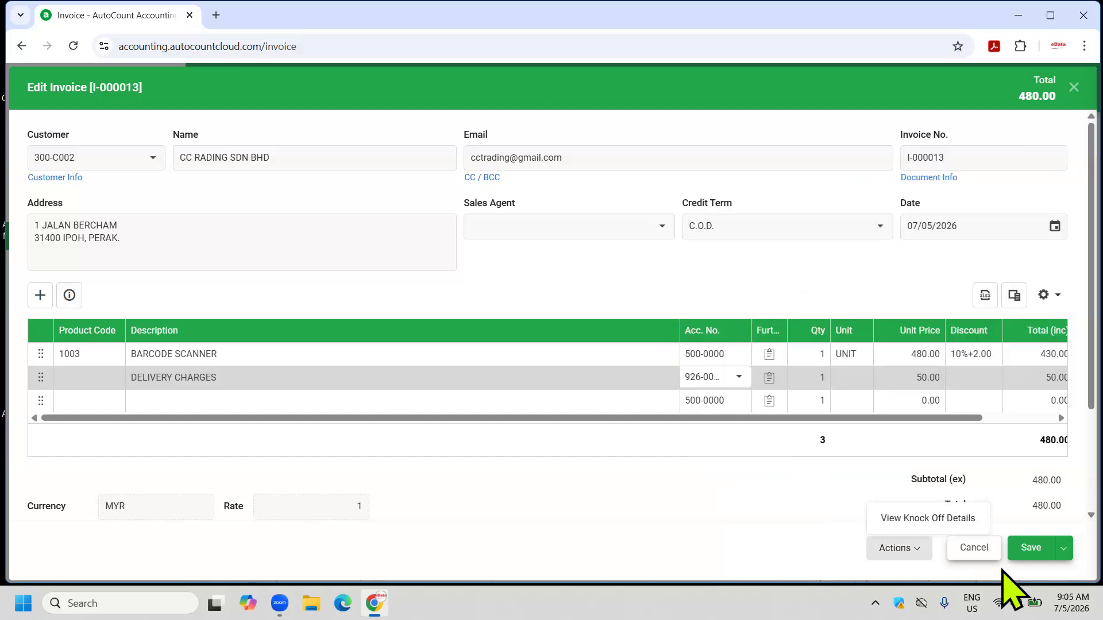
left_click(1029, 547)
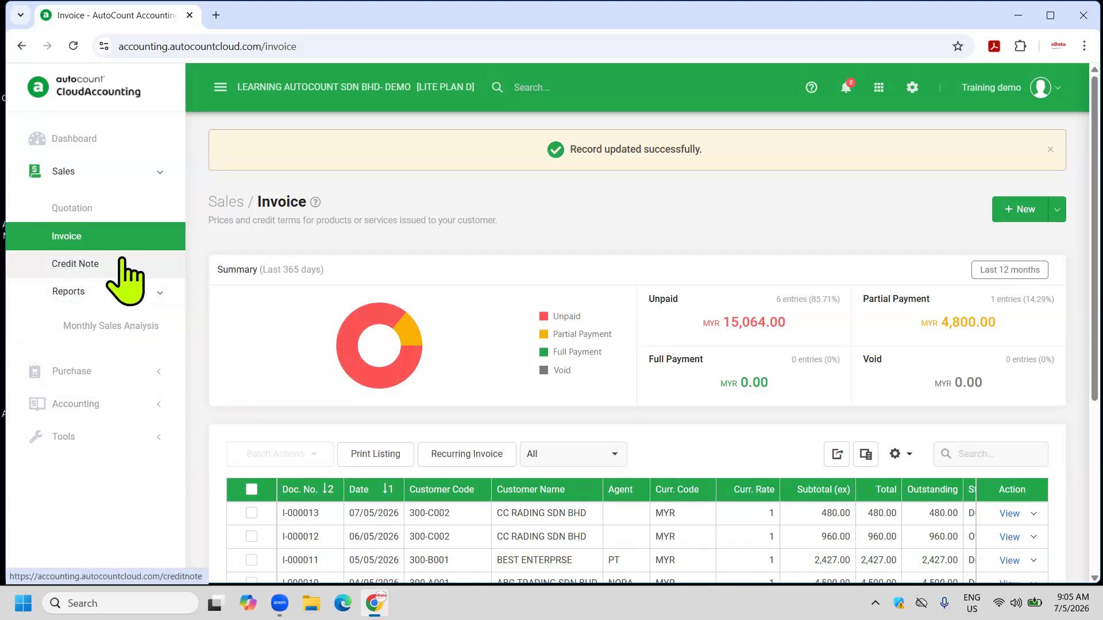
Run the Monthly Sales Analysis, showing May 2026 sales of 4,500.00, 2,427.00 and 1,440.00.
left_click(107, 327)
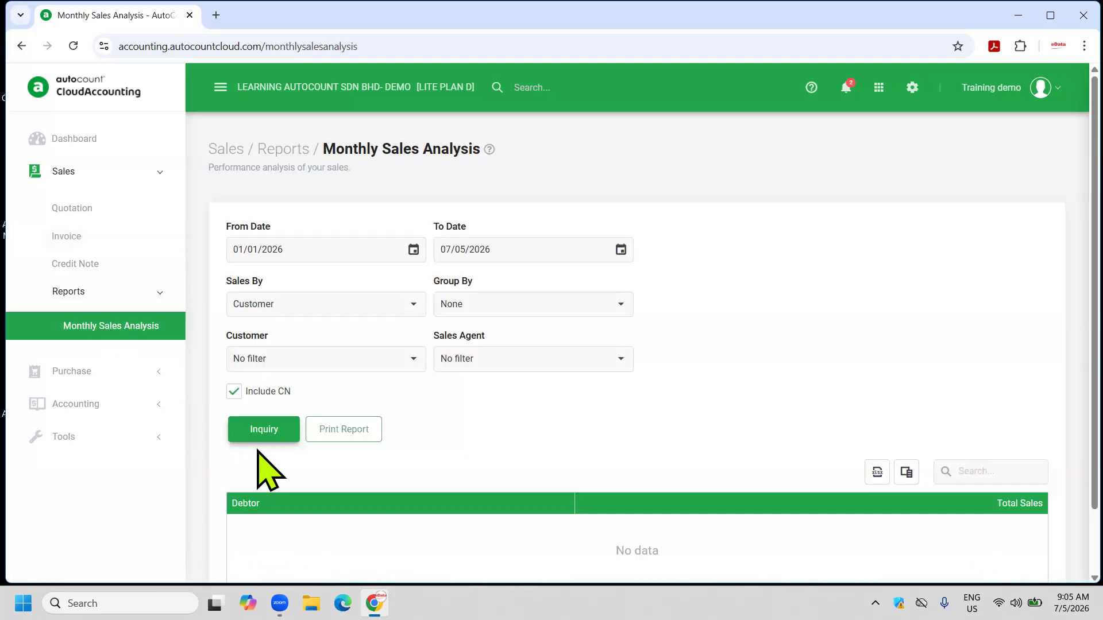
left_click(264, 431)
scroll(429, 428, "down", 2)
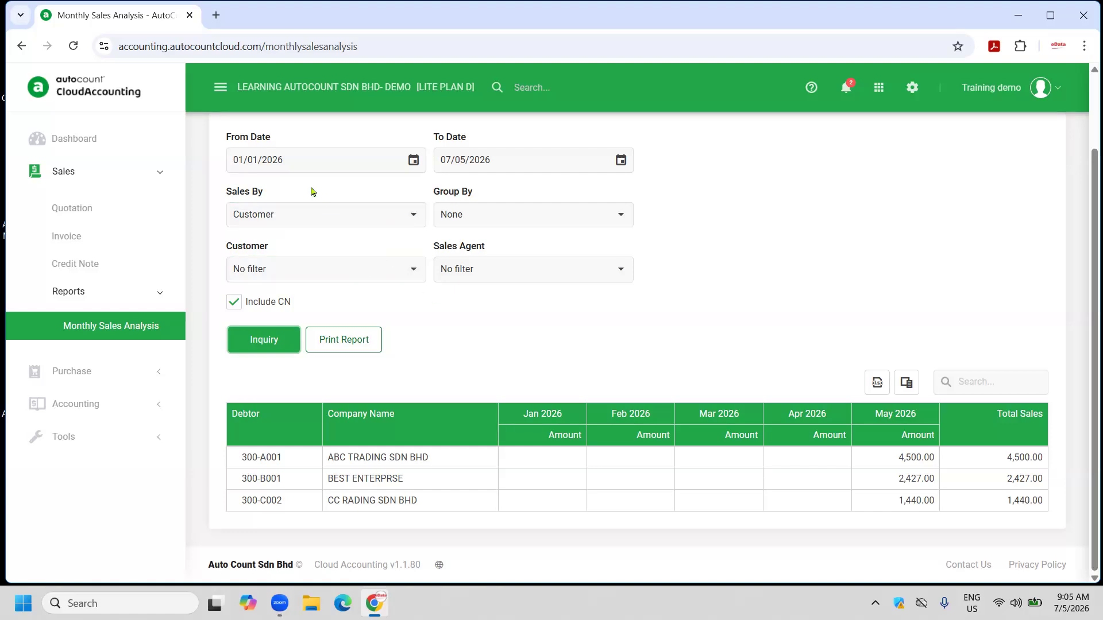
Change the From Date year to 2025 and rerun the inquiry, which is rejected.
left_click(293, 161)
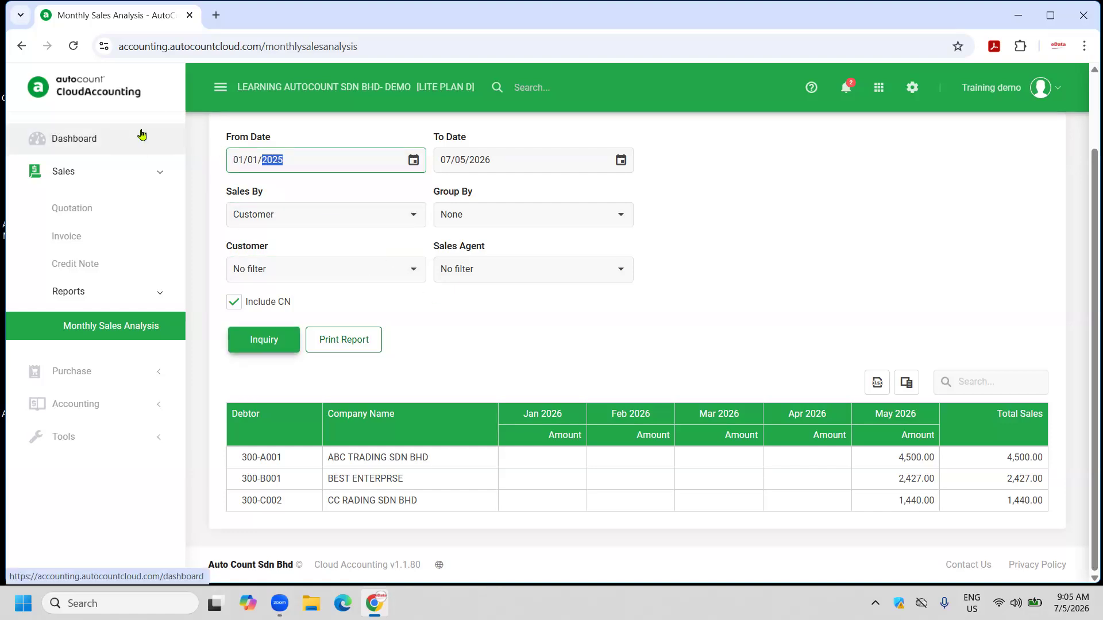
left_click(264, 339)
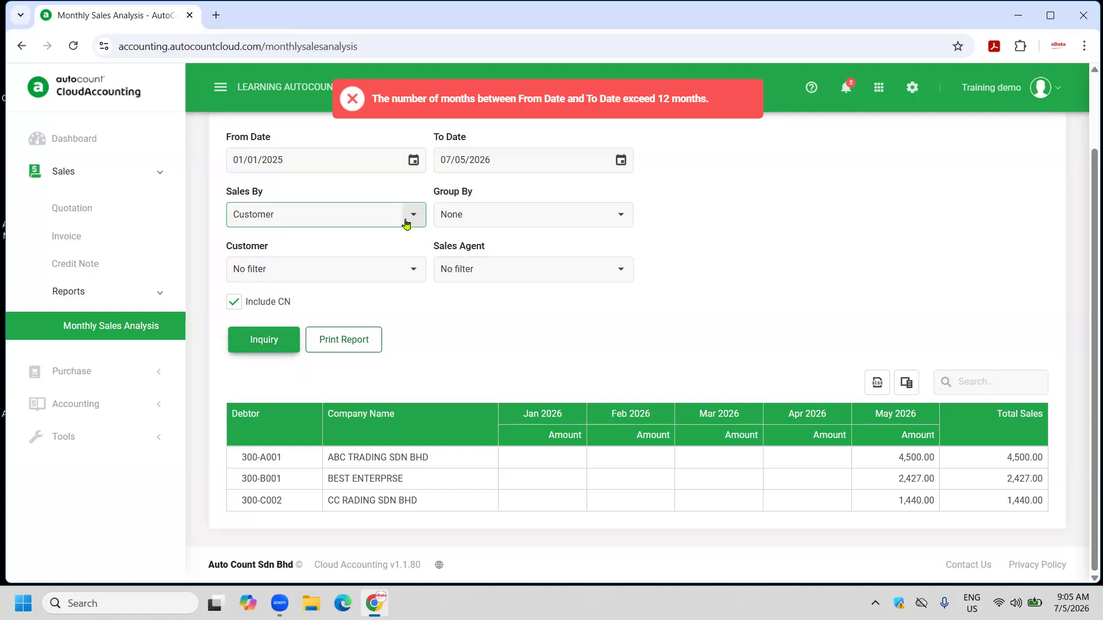
left_click(316, 158)
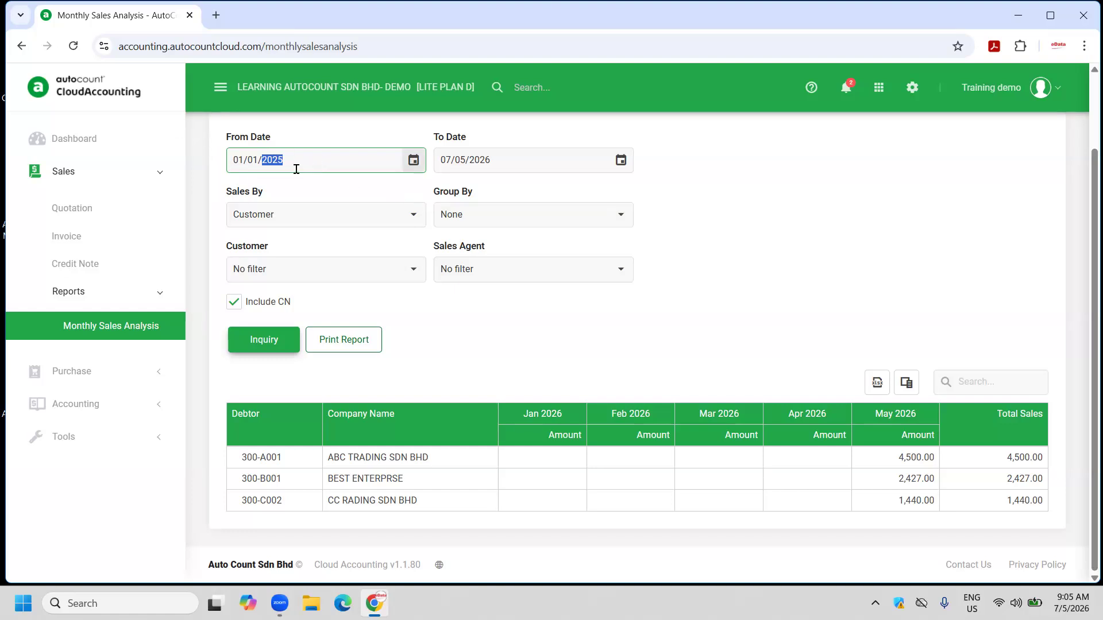
left_click(263, 342)
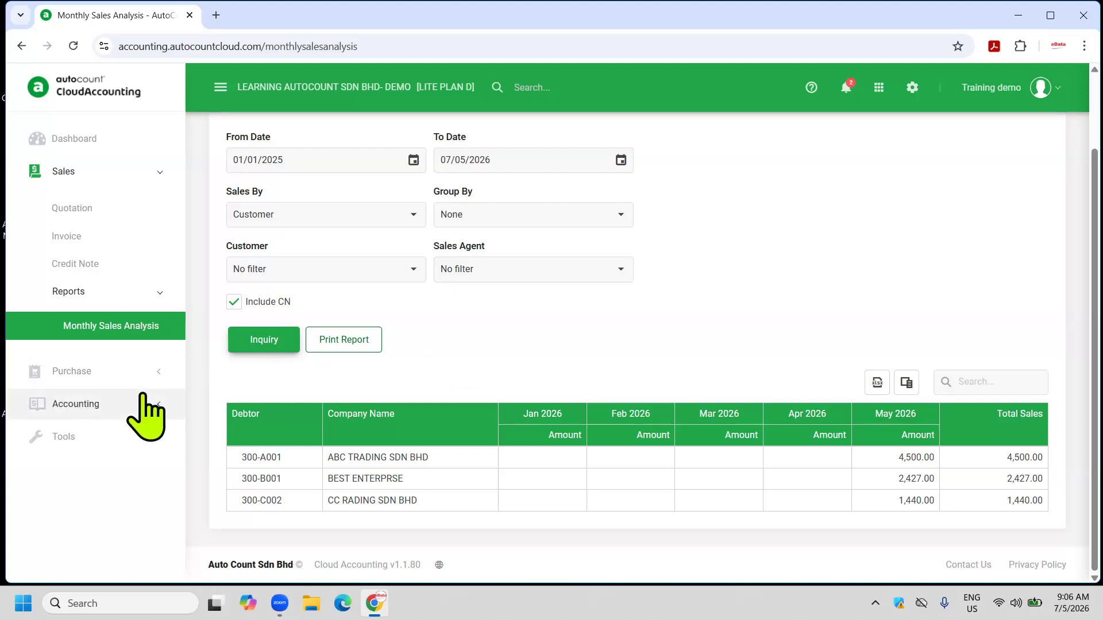
Open purchase invoice PI-000006 for editing from the Purchase Invoice list.
left_click(98, 371)
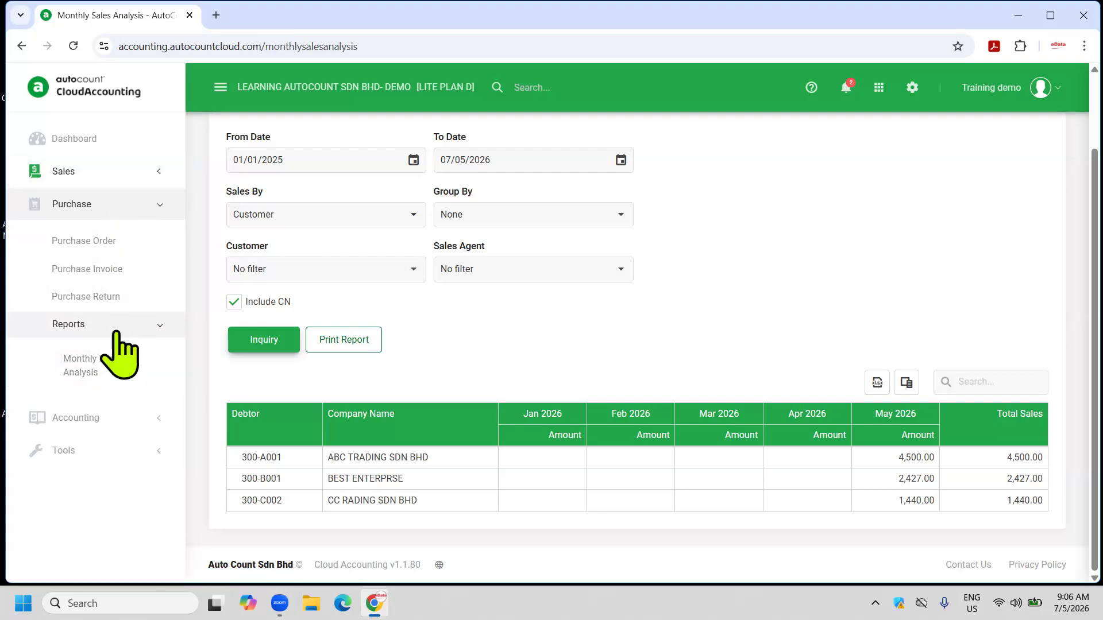
left_click(106, 267)
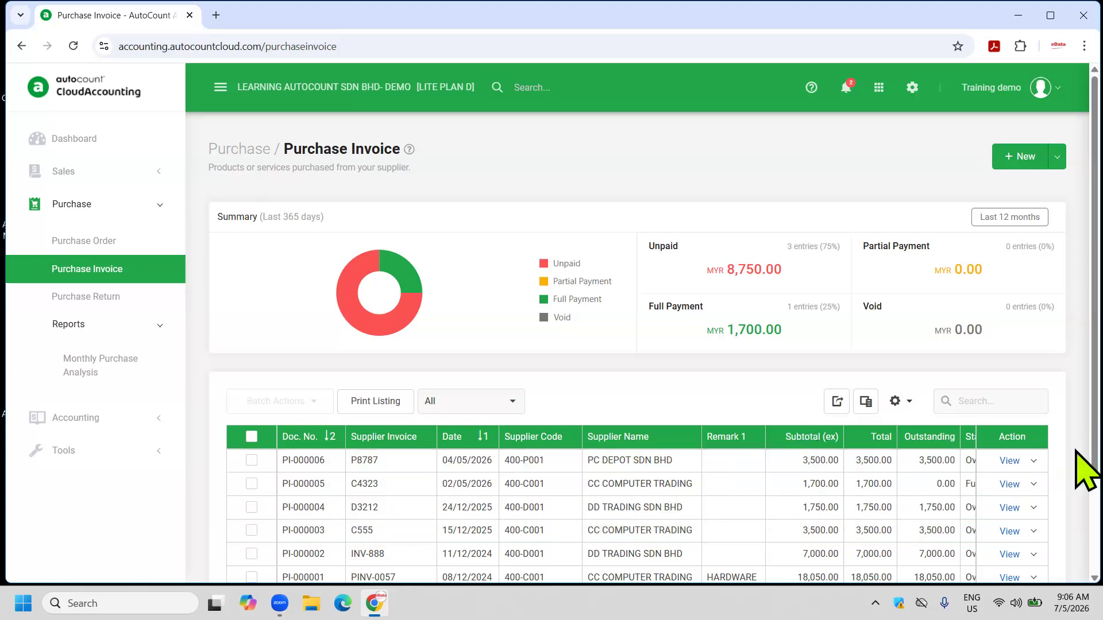
left_click(1033, 462)
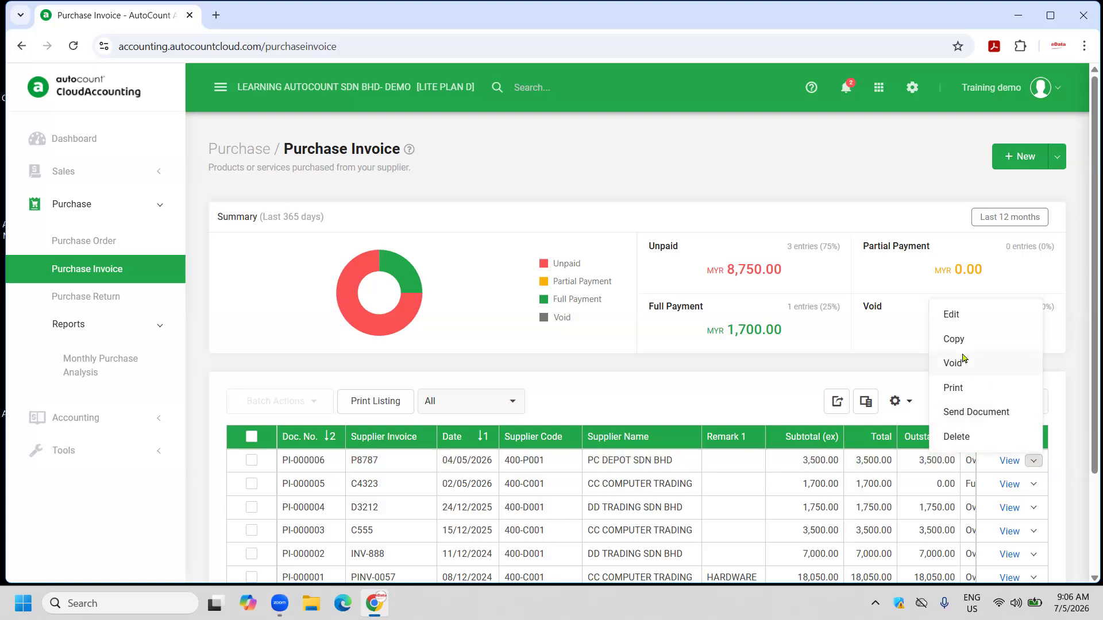
left_click(952, 316)
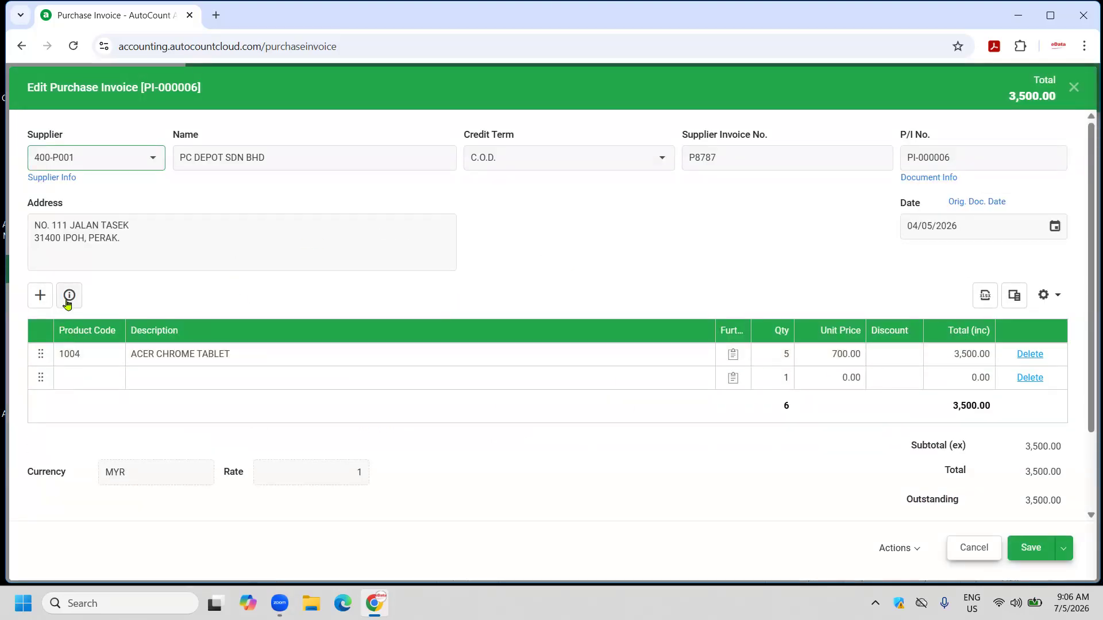
View the items' price history, then close it and the invoice.
left_click(69, 295)
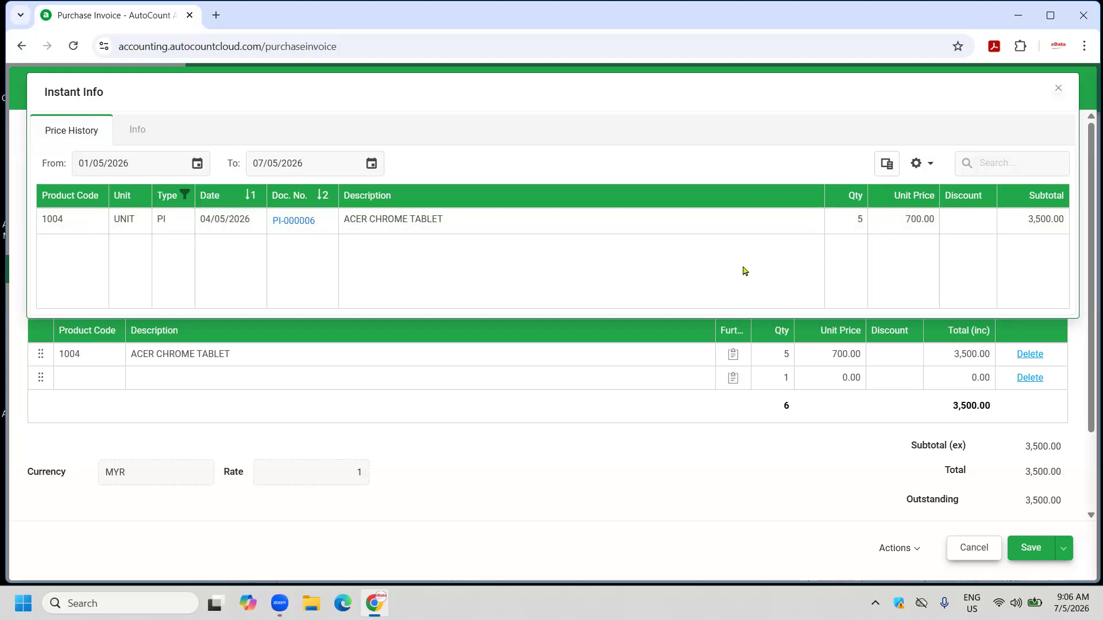
left_click(1059, 88)
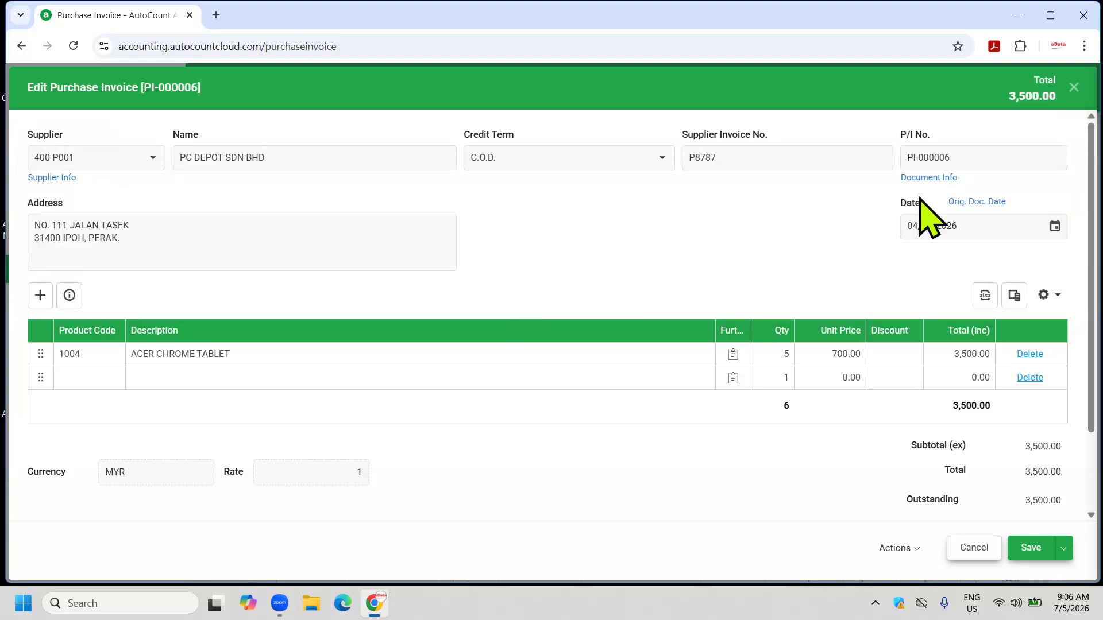
left_click(1073, 88)
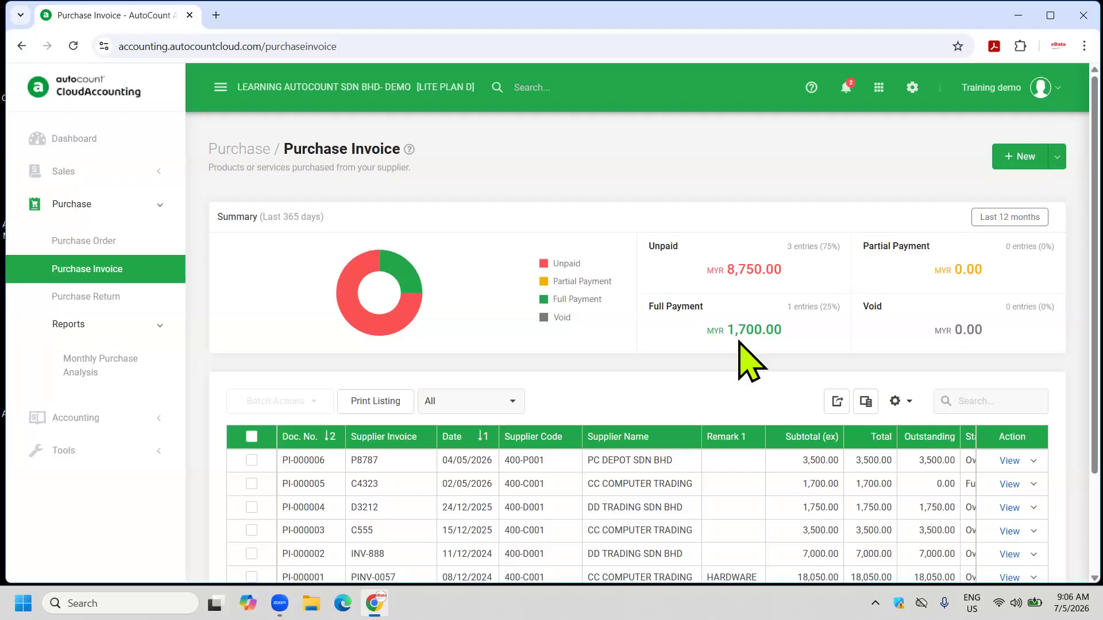
Discard a new purchase invoice and go to the application Settings page.
left_click(1014, 160)
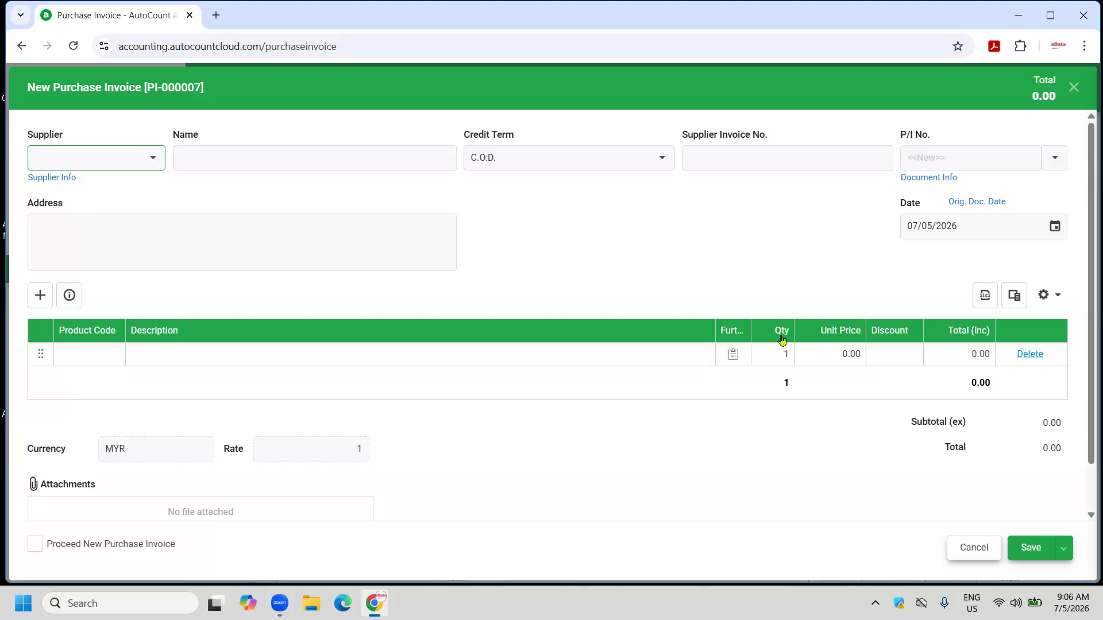
left_click(1072, 88)
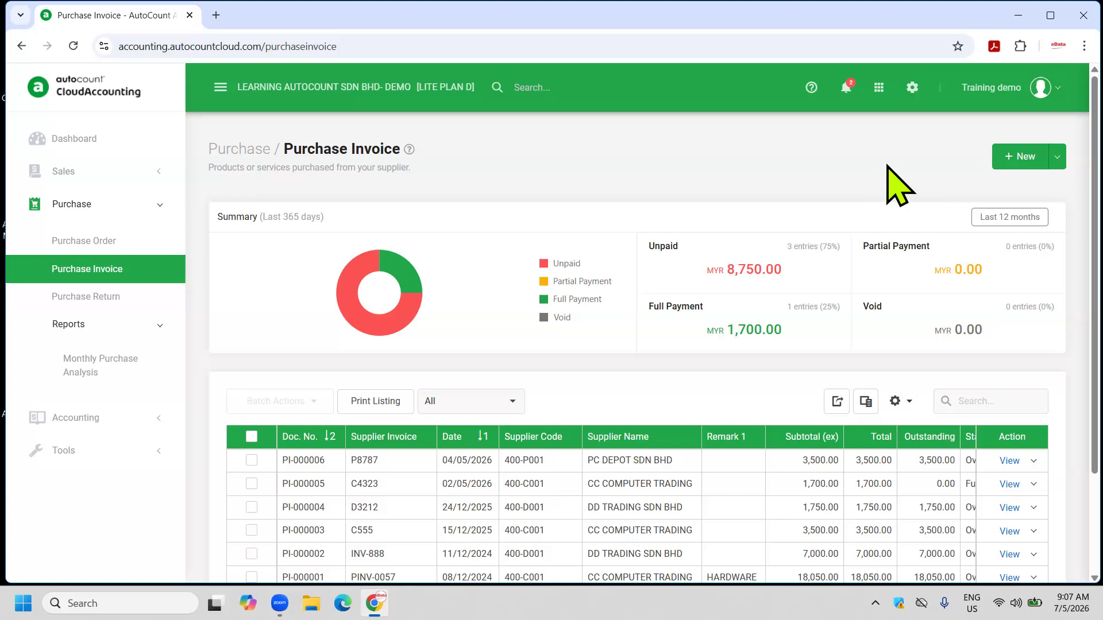
left_click(878, 87)
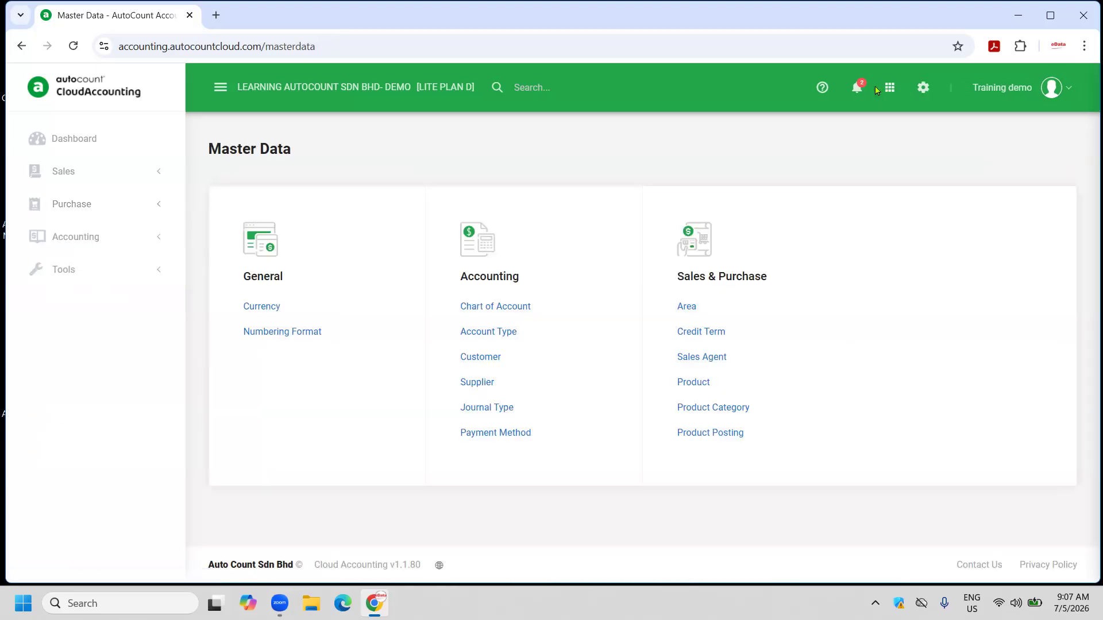
left_click(921, 91)
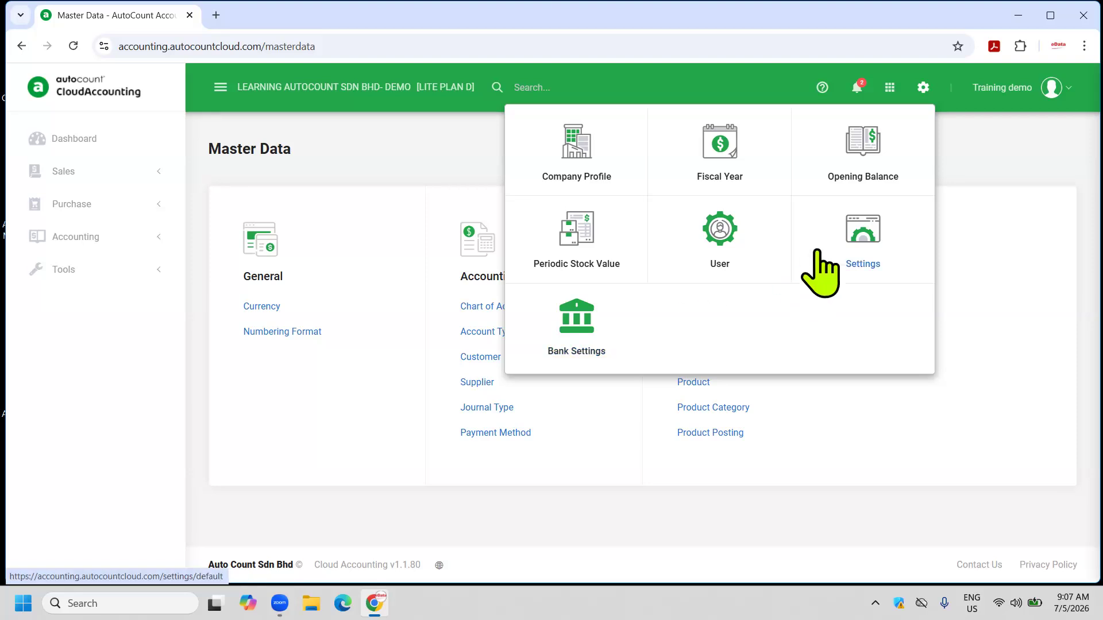
left_click(860, 240)
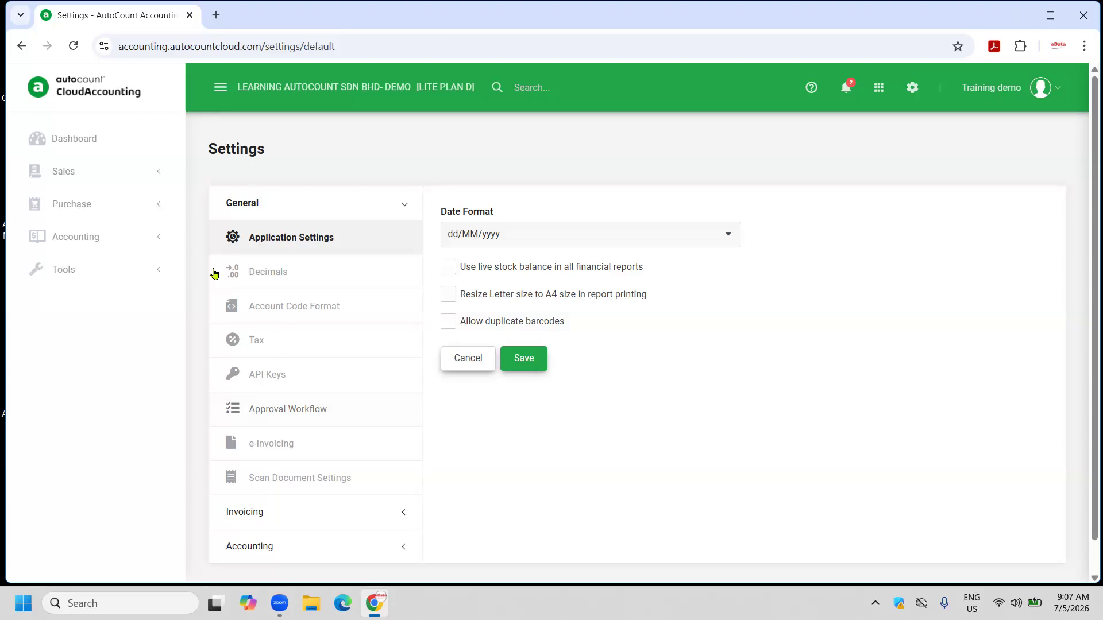
In Customize Invoicing, allow accounting data only in Sales and Purchase documents, and save.
scroll(315, 360, "down", 1)
left_click(261, 474)
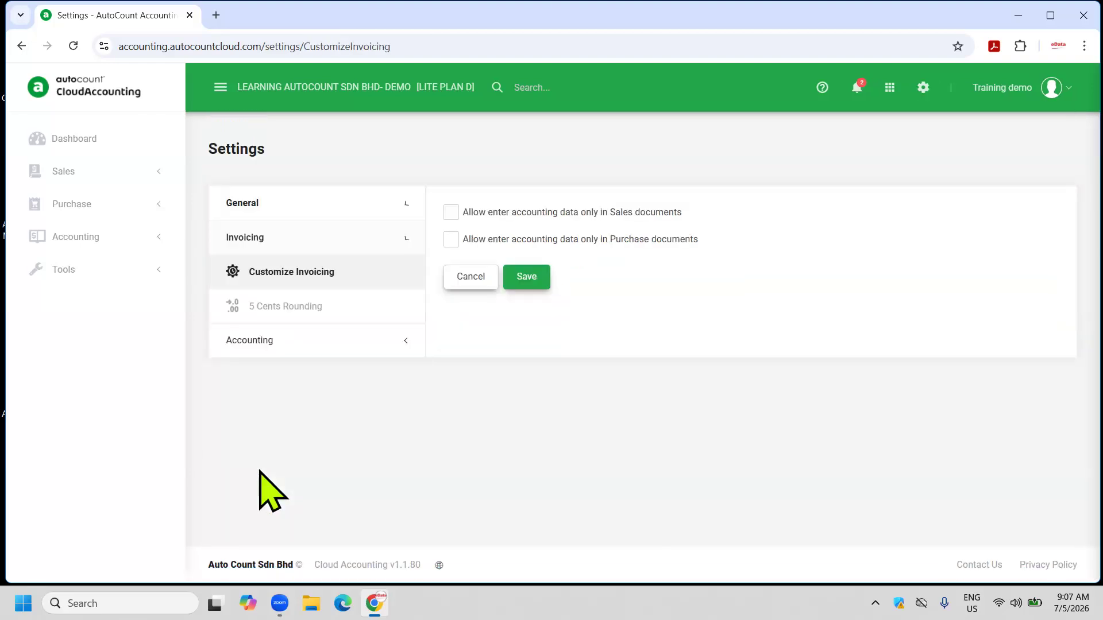
left_click(451, 212)
left_click(451, 239)
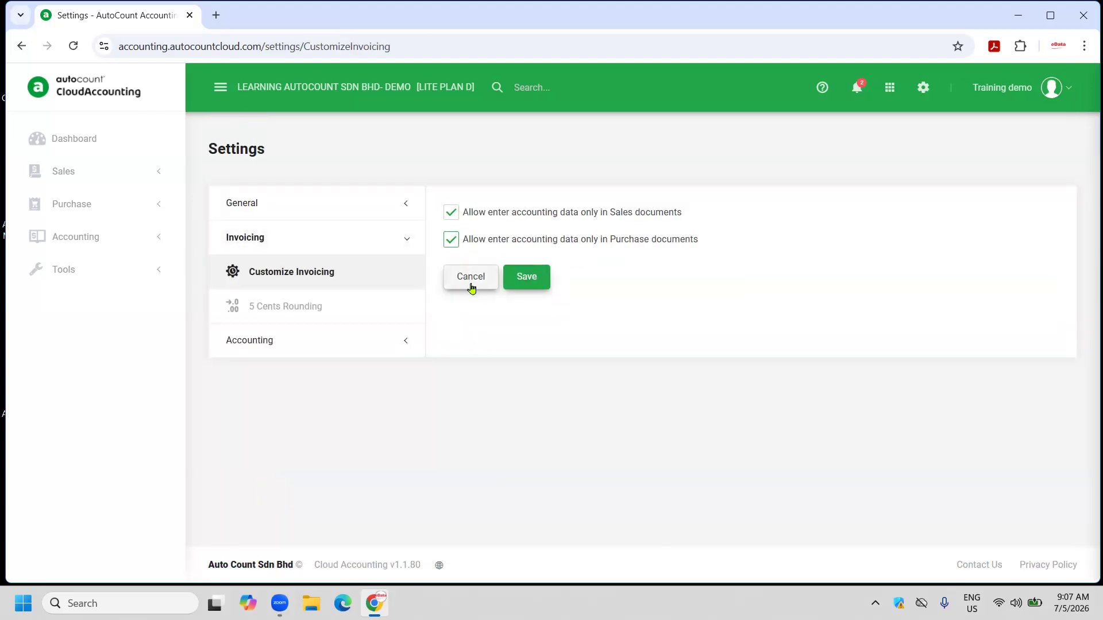
left_click(519, 286)
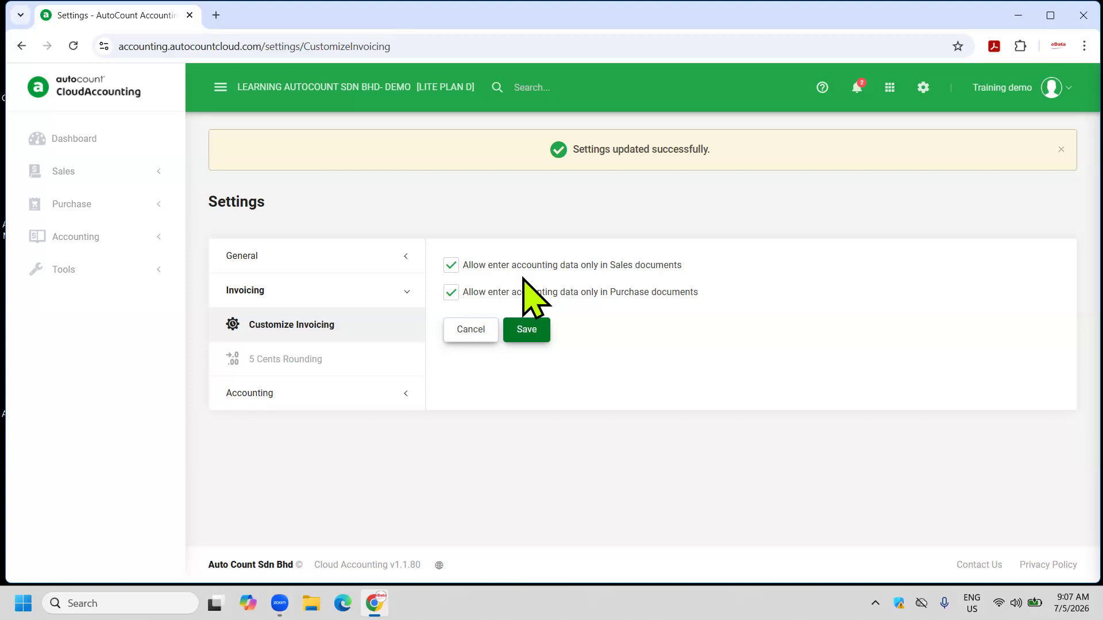
left_click(95, 205)
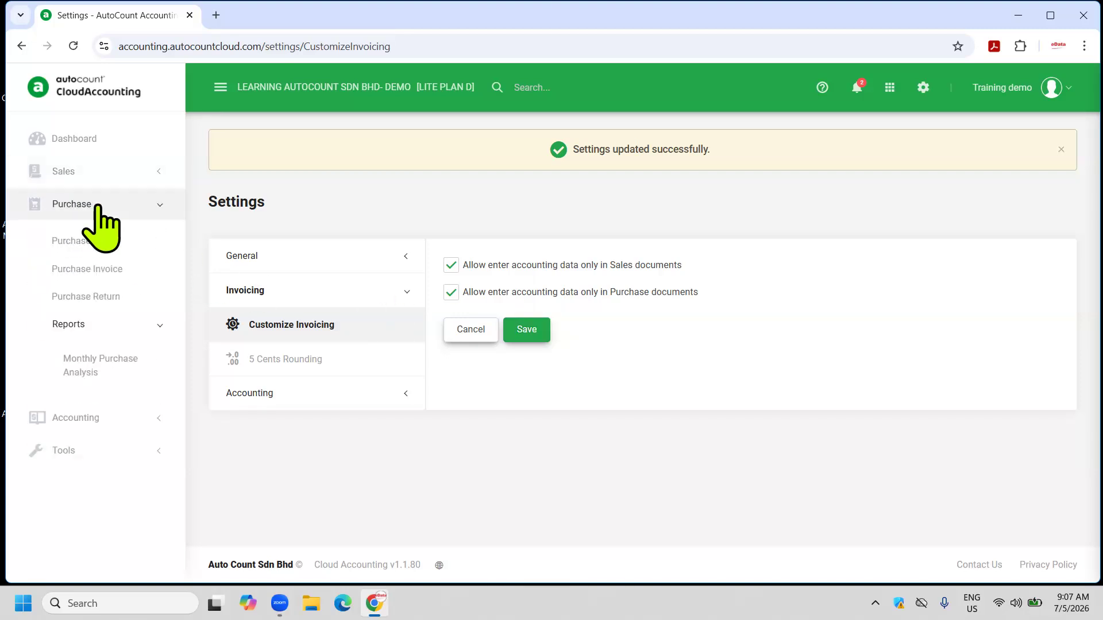
Start a new purchase invoice for supplier 400-D001 DD TRADING SDN BHD.
left_click(129, 279)
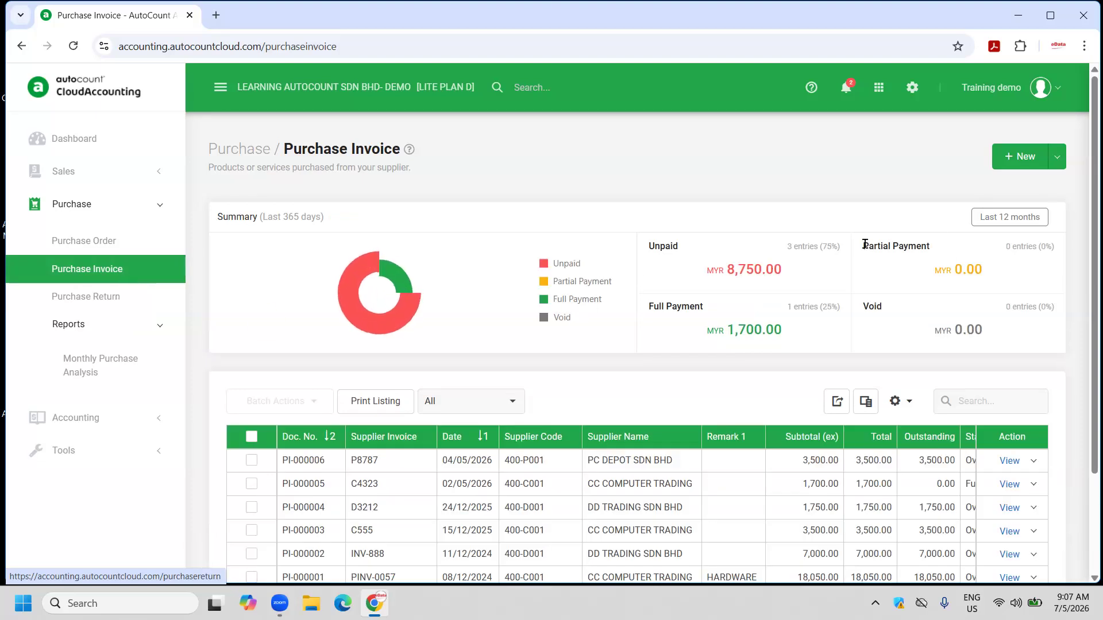
left_click(1020, 157)
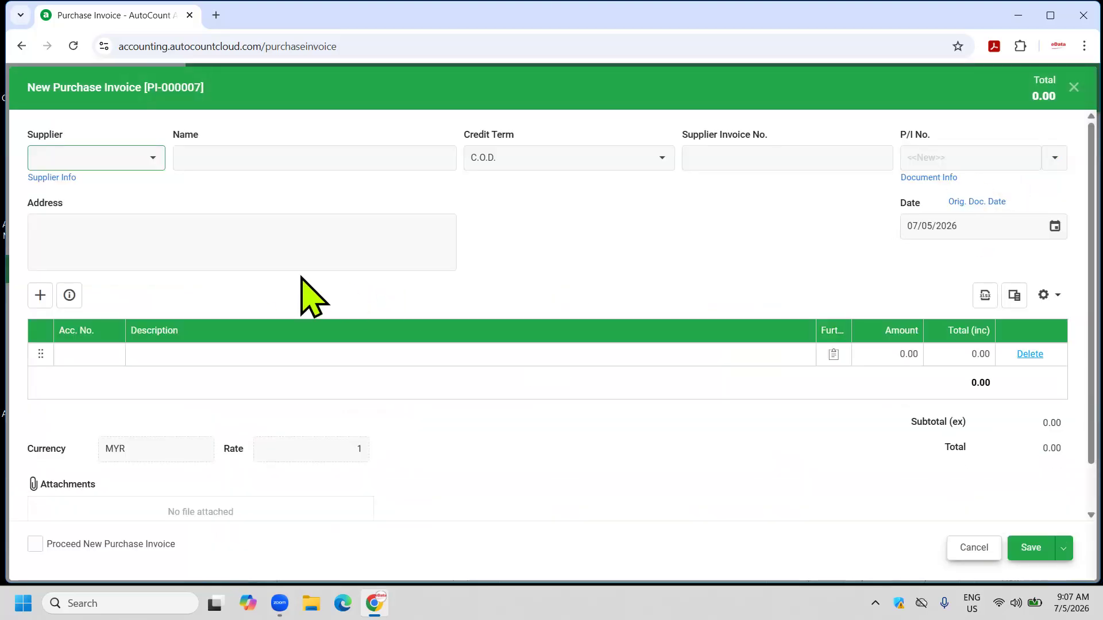
left_click(153, 159)
left_click(172, 281)
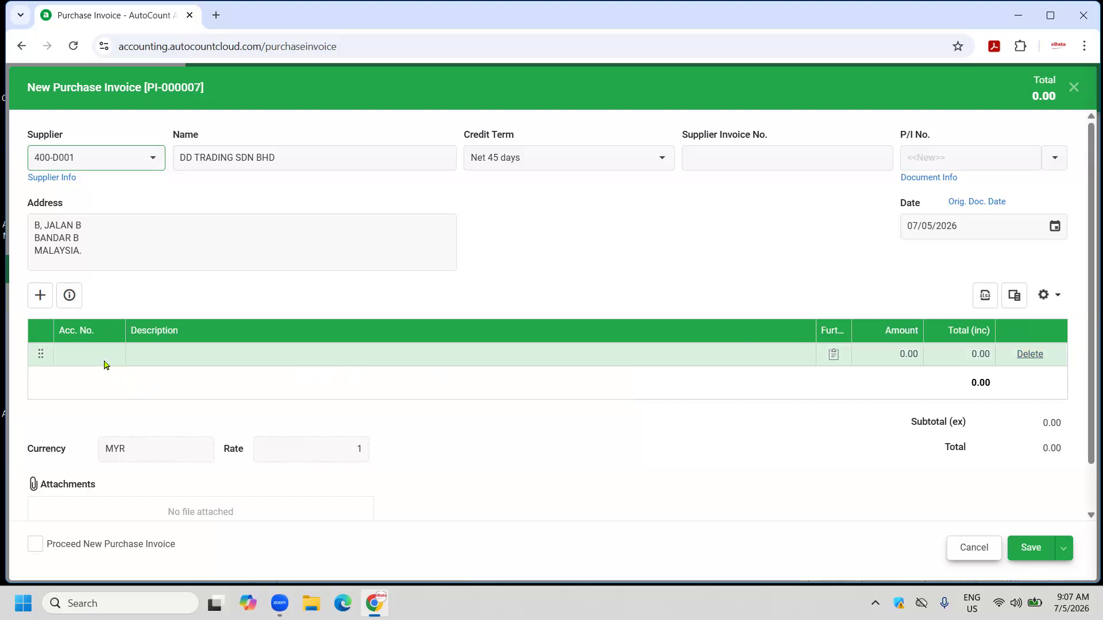
Charge 1,200.00 to PURCHASES 610-0000, enter supplier invoice D56743, and save PI-000007.
left_click(103, 356)
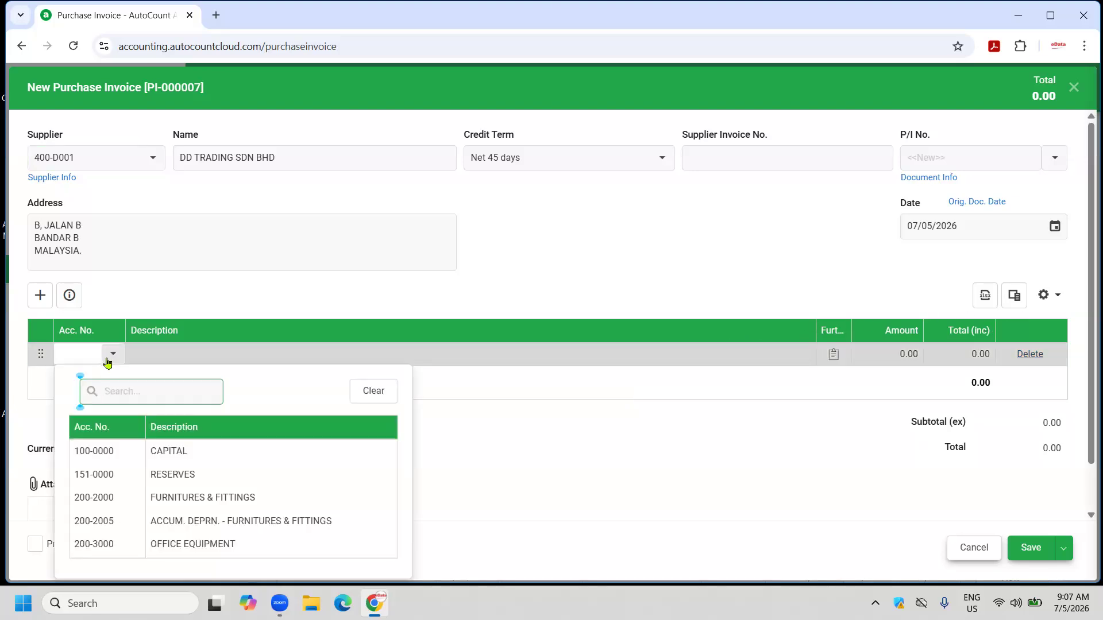
type("PUR")
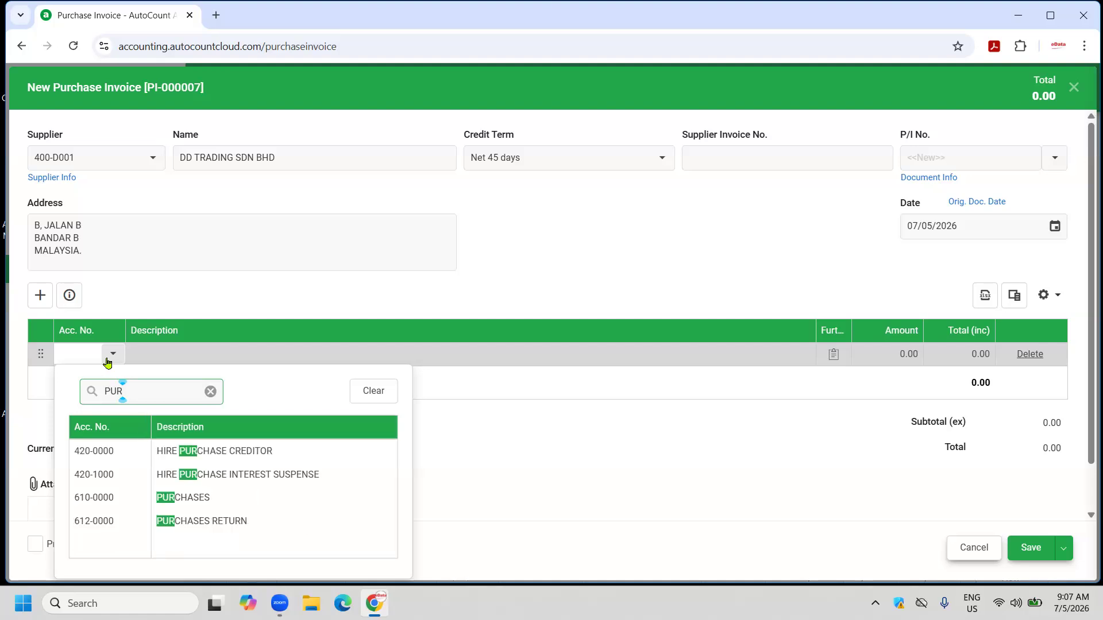
left_click(172, 498)
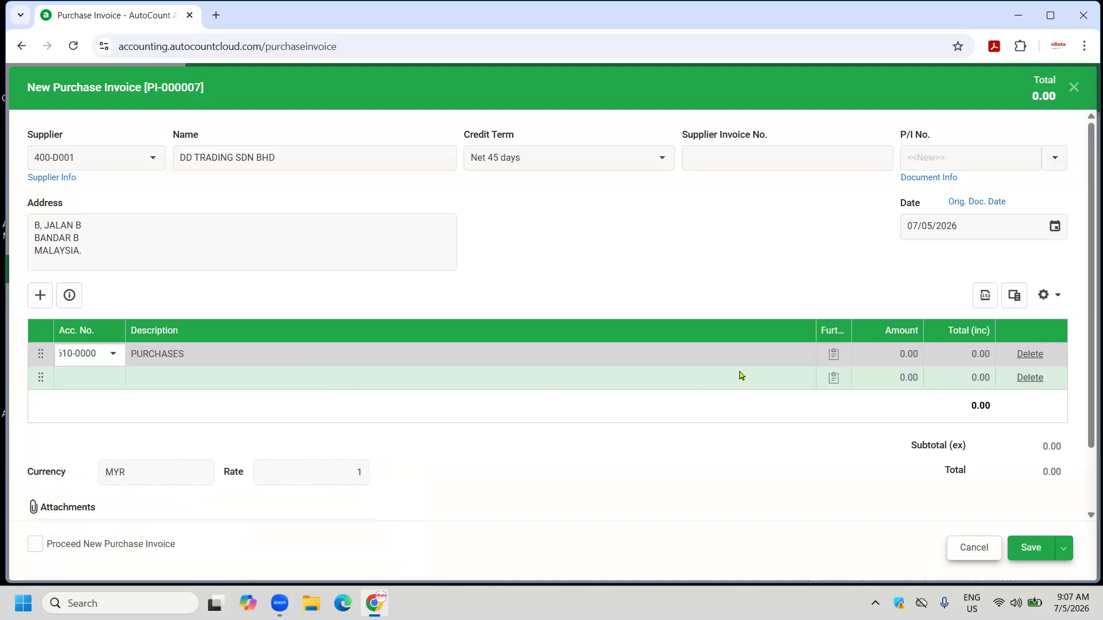
left_click(891, 352)
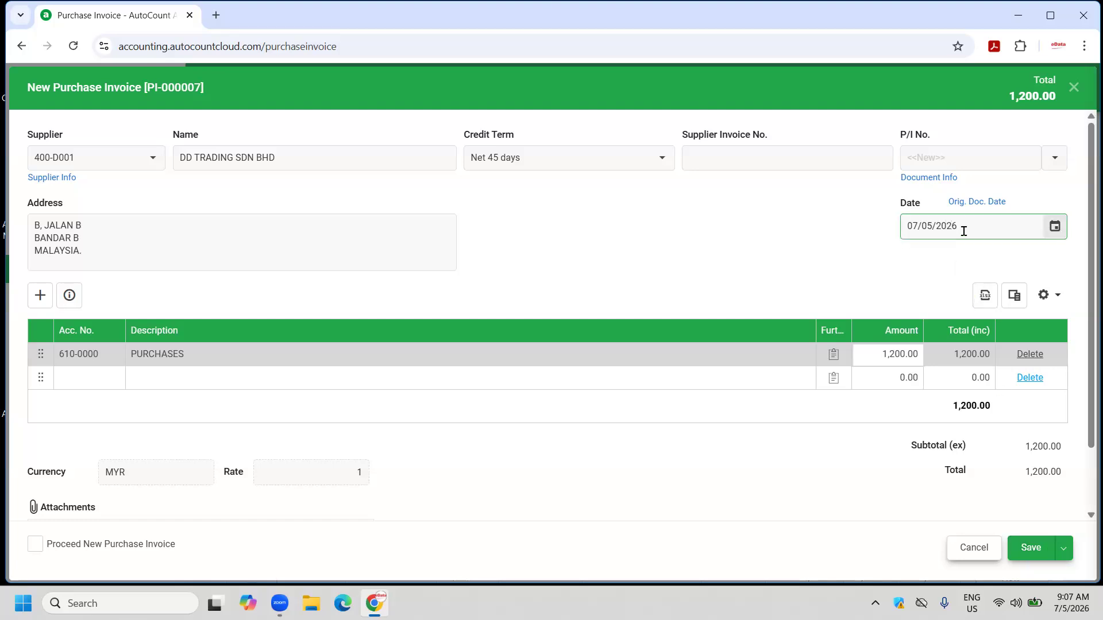
left_click(710, 156)
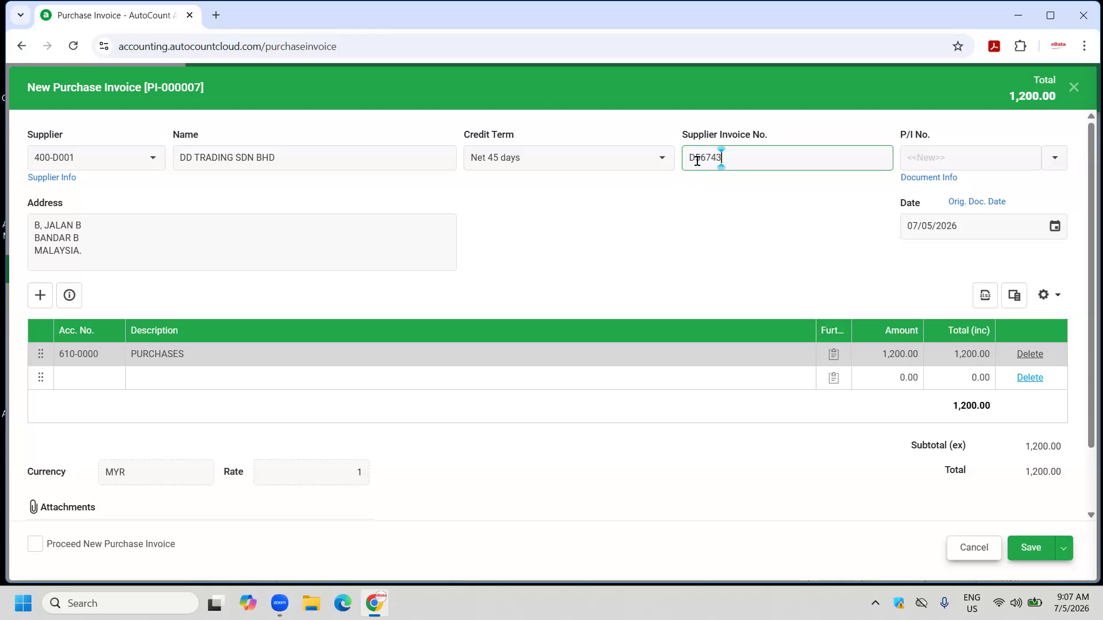
left_click(1032, 547)
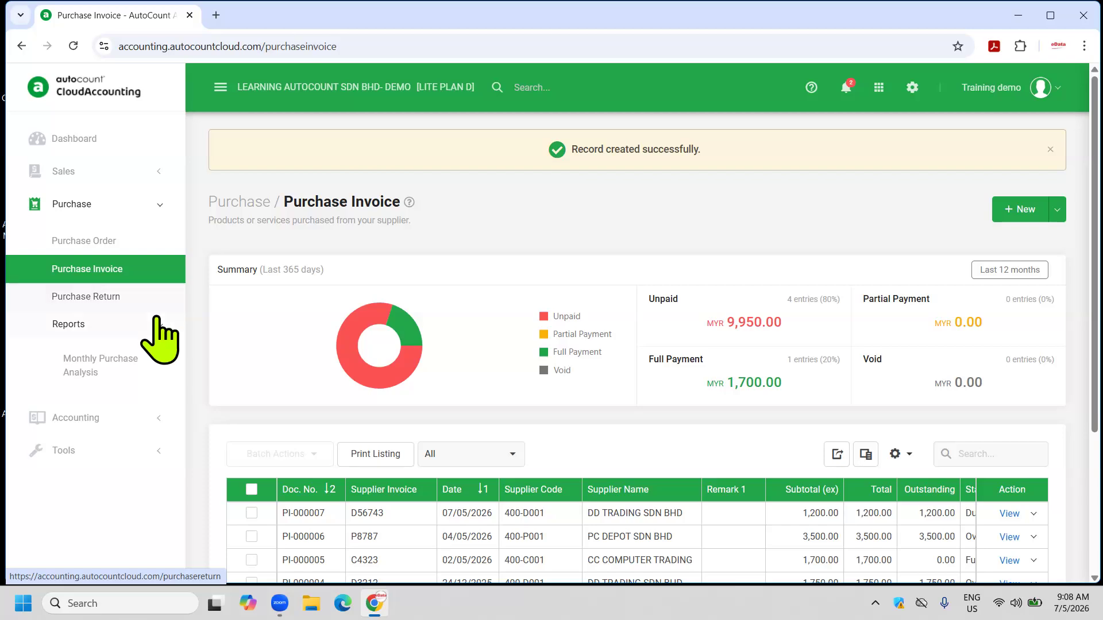
Run the Monthly Purchase Analysis for 01/01/2026–07/05/2026, showing May purchases of 1,700.00, 1,200.00 and 3,500.00.
left_click(115, 359)
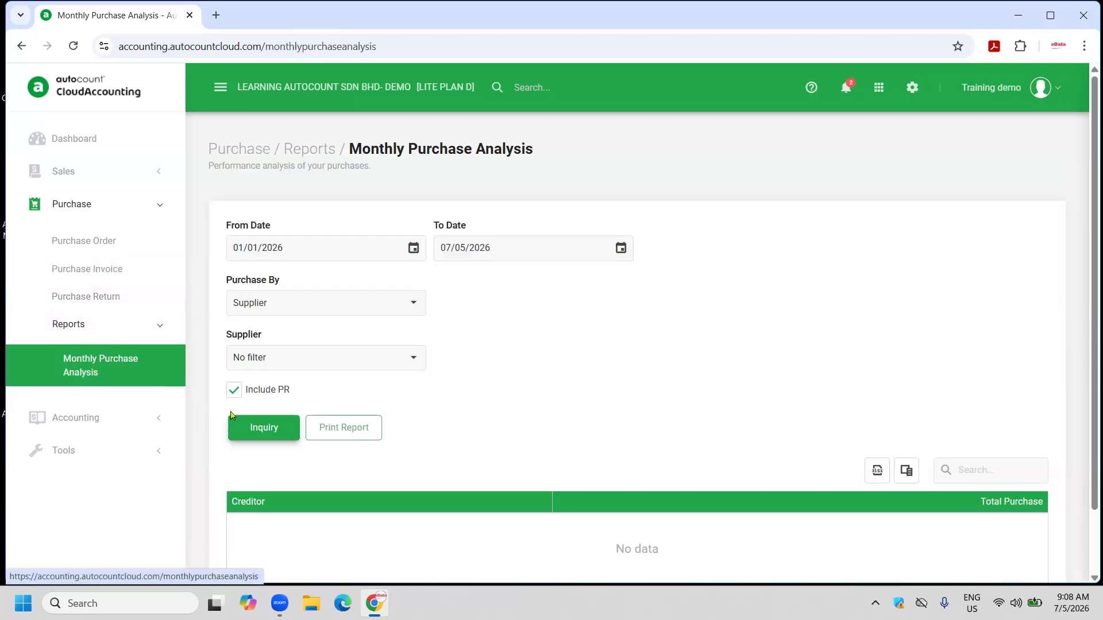
left_click(259, 434)
scroll(478, 368, "down", 1)
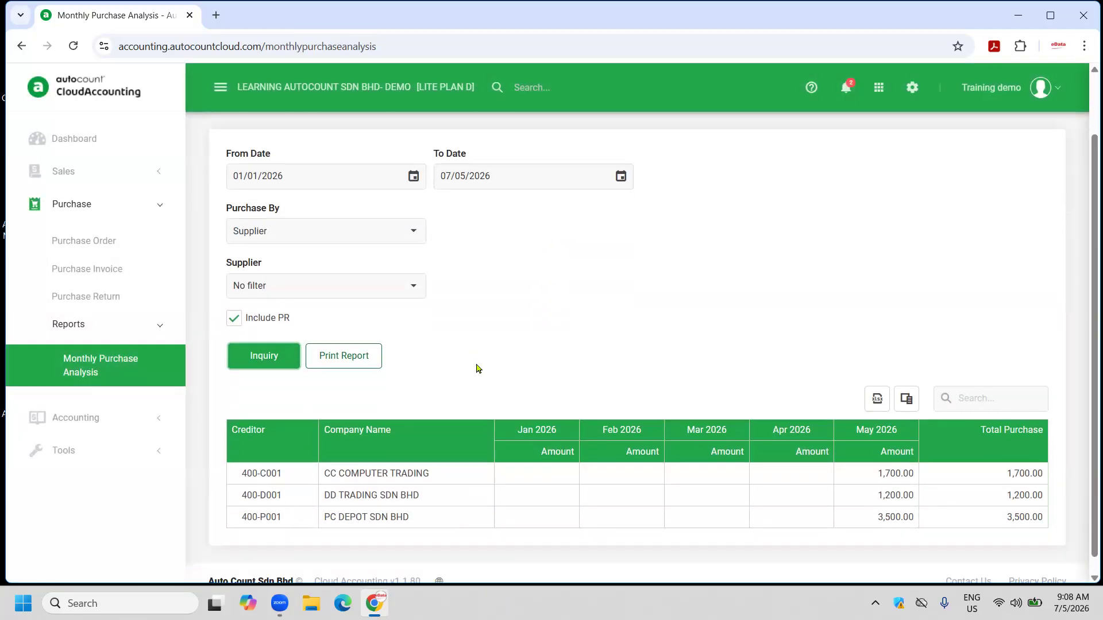
scroll(478, 368, "down", 1)
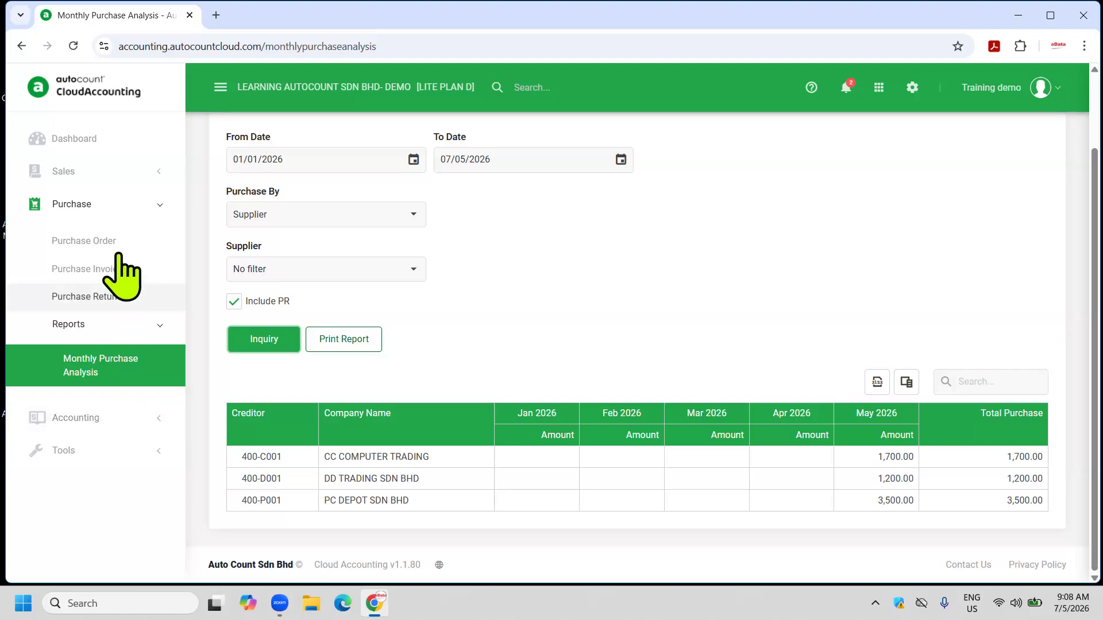
left_click(105, 206)
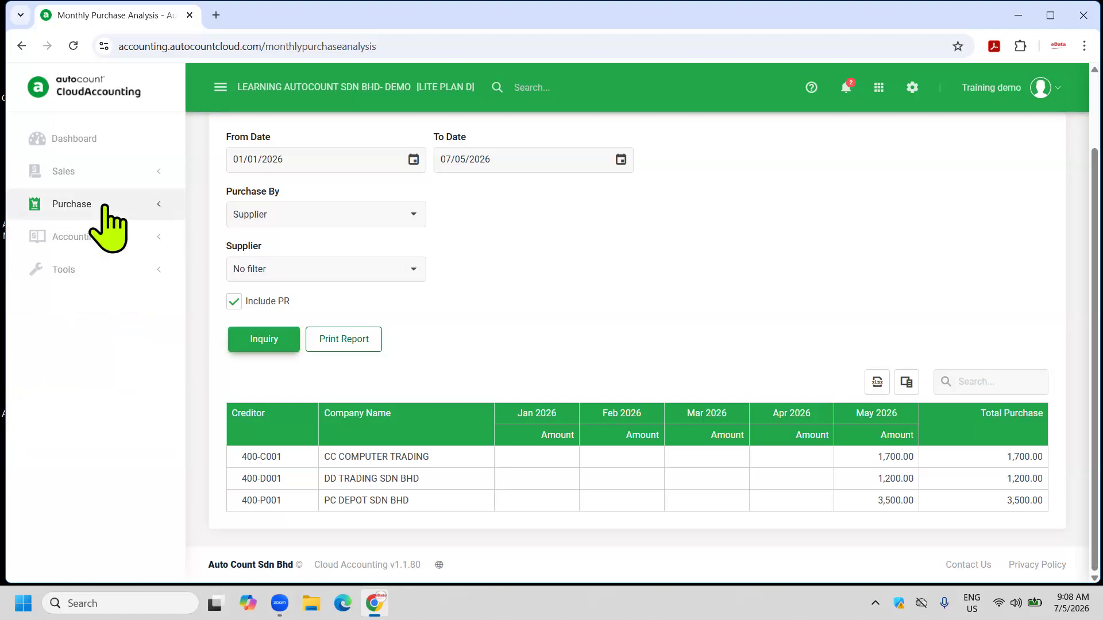
left_click(95, 235)
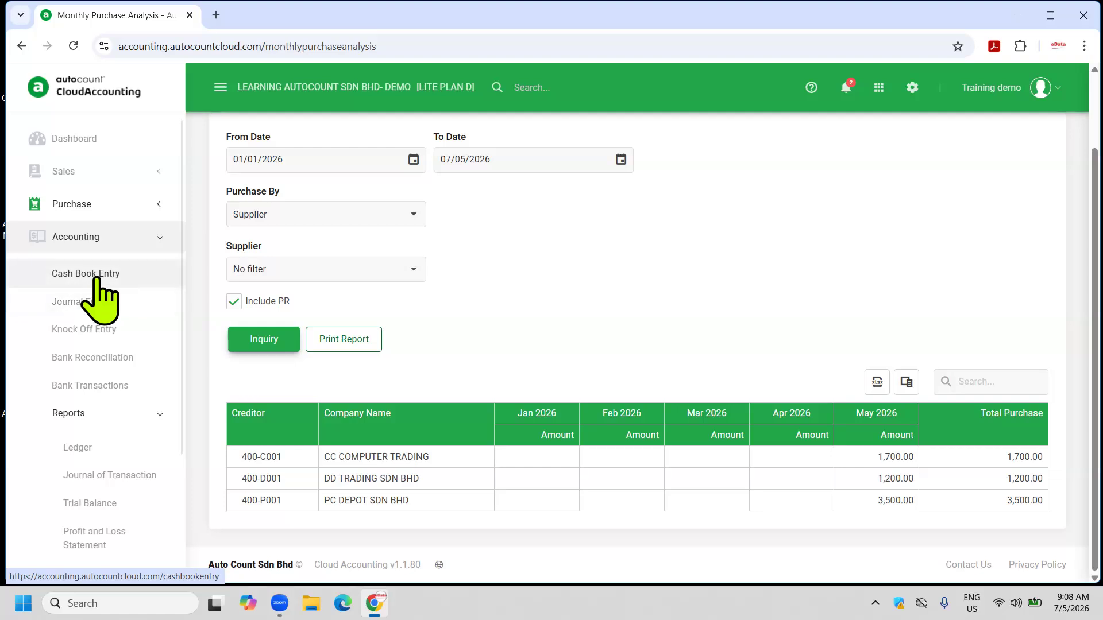
Create a new blank receipt voucher, OR-000012, from the Cash Book Entry list.
left_click(98, 297)
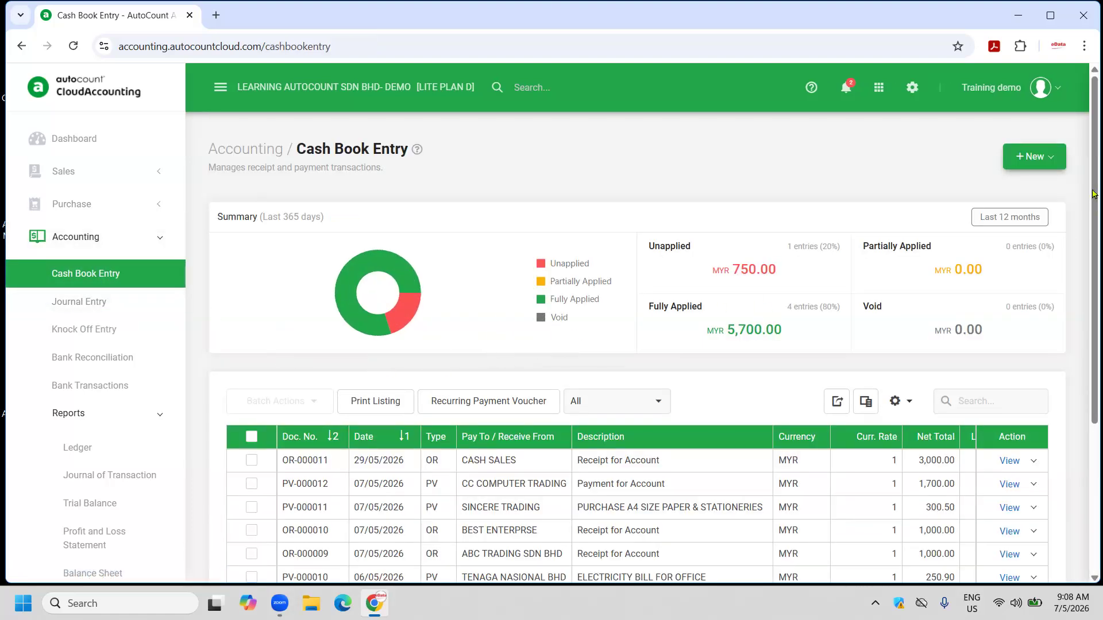
left_click(1053, 161)
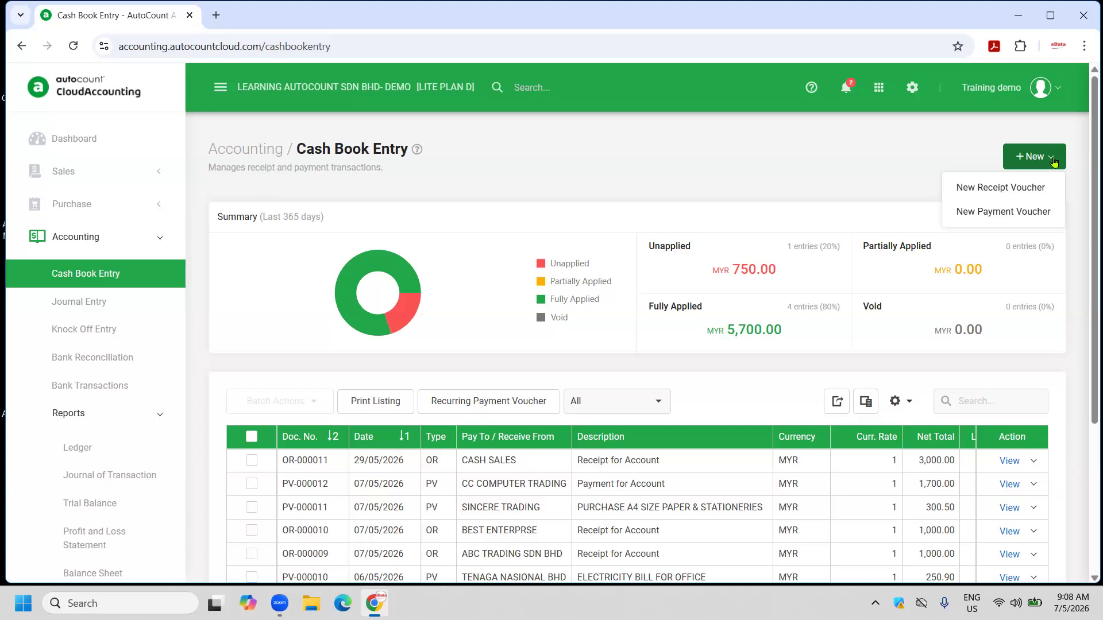
left_click(991, 189)
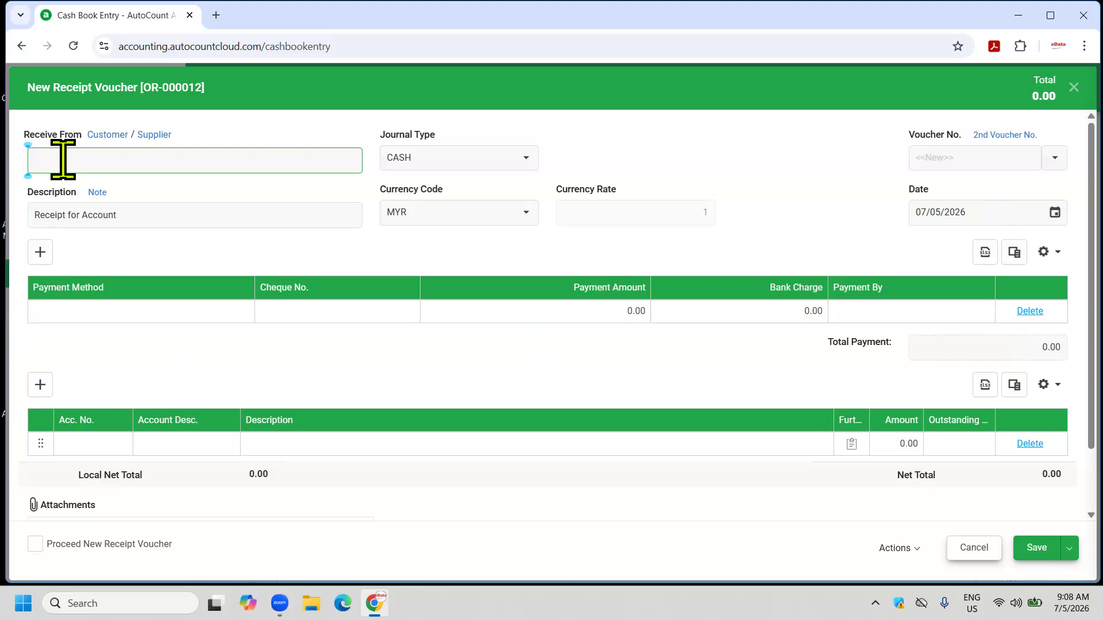
Describe the receipt as 'CASH SALES FOR MAY' and receive 3,000 via MBB-IP with cheque no. ONLINE.
type("CASH SALES")
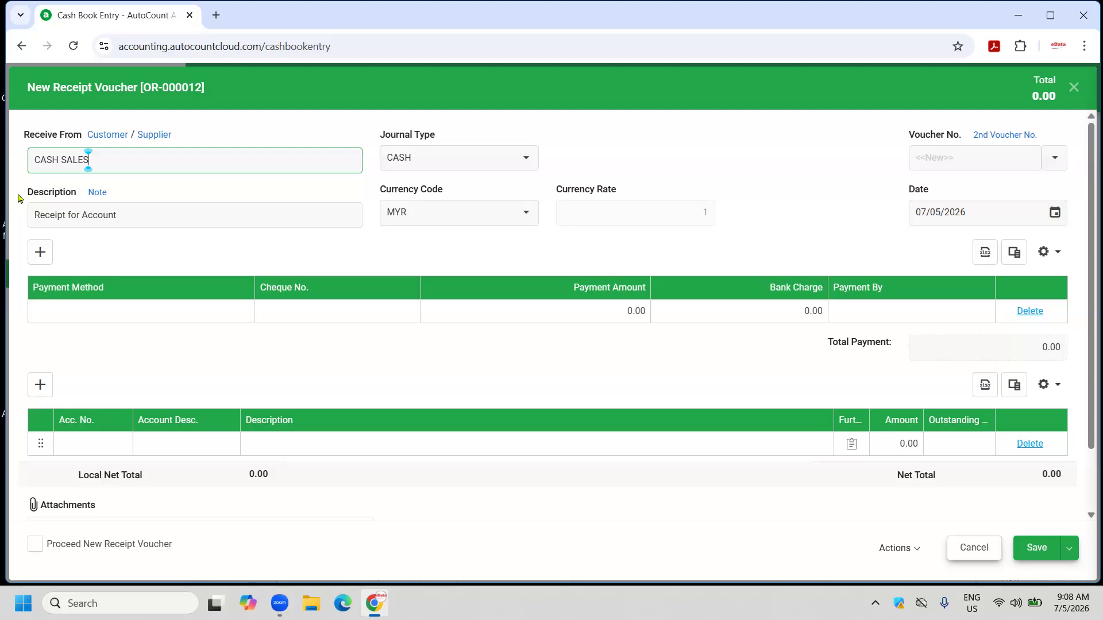
type(" FOR MAY")
left_click(78, 320)
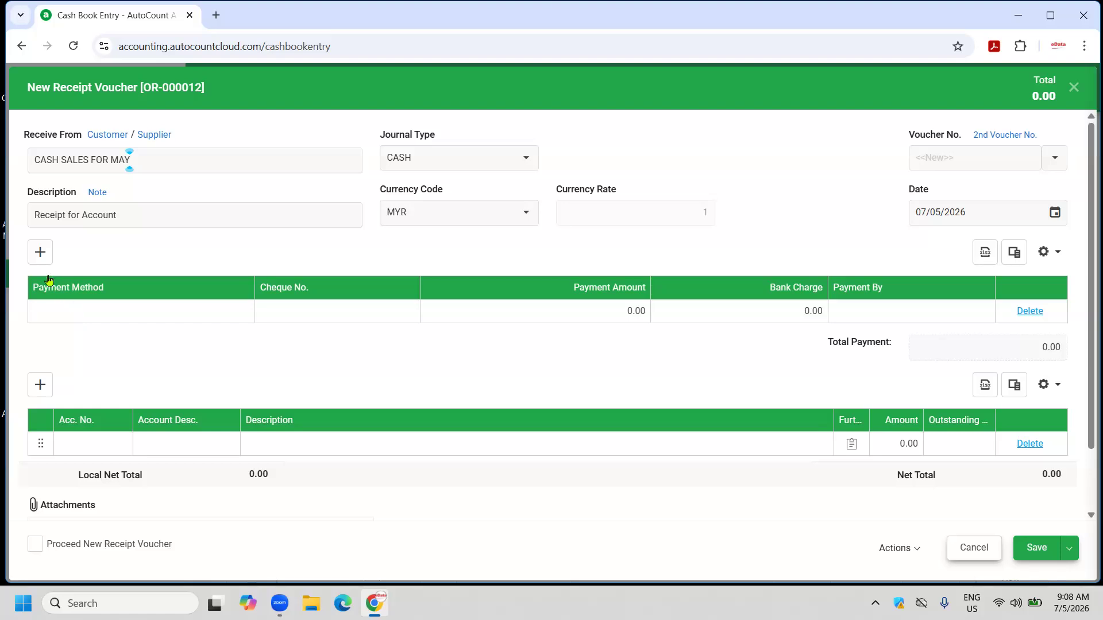
left_click(40, 252)
left_click(87, 313)
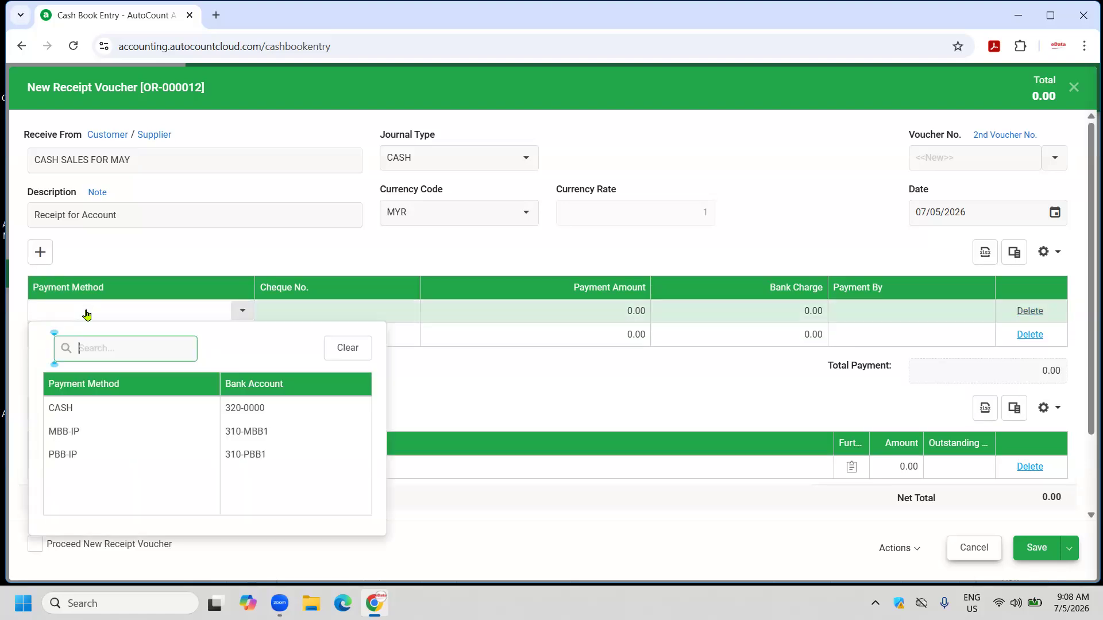
left_click(228, 432)
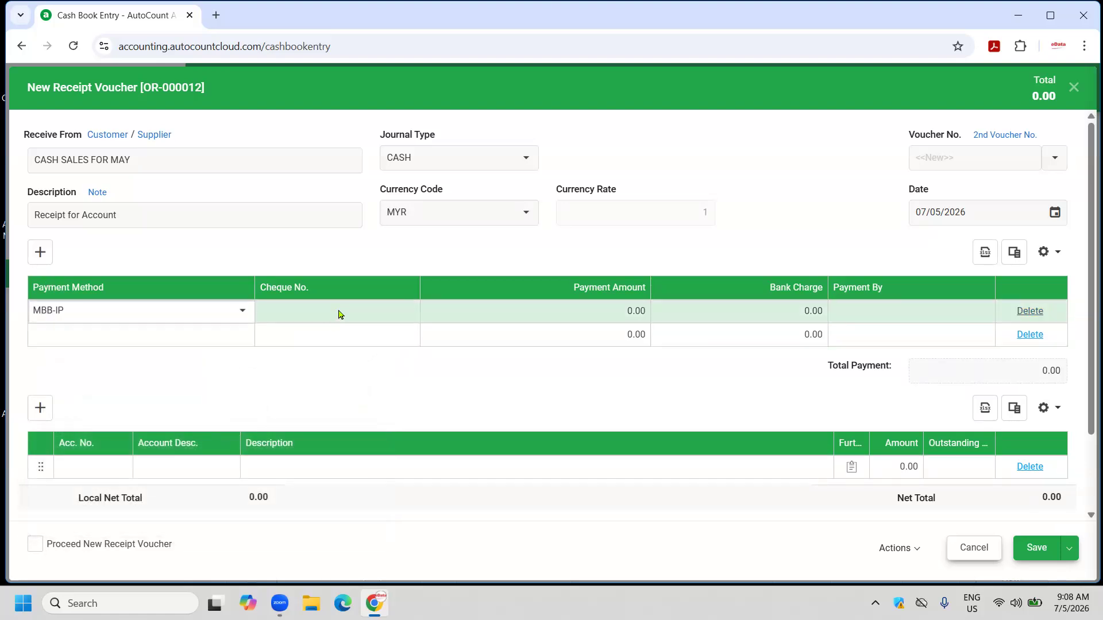
left_click(336, 320)
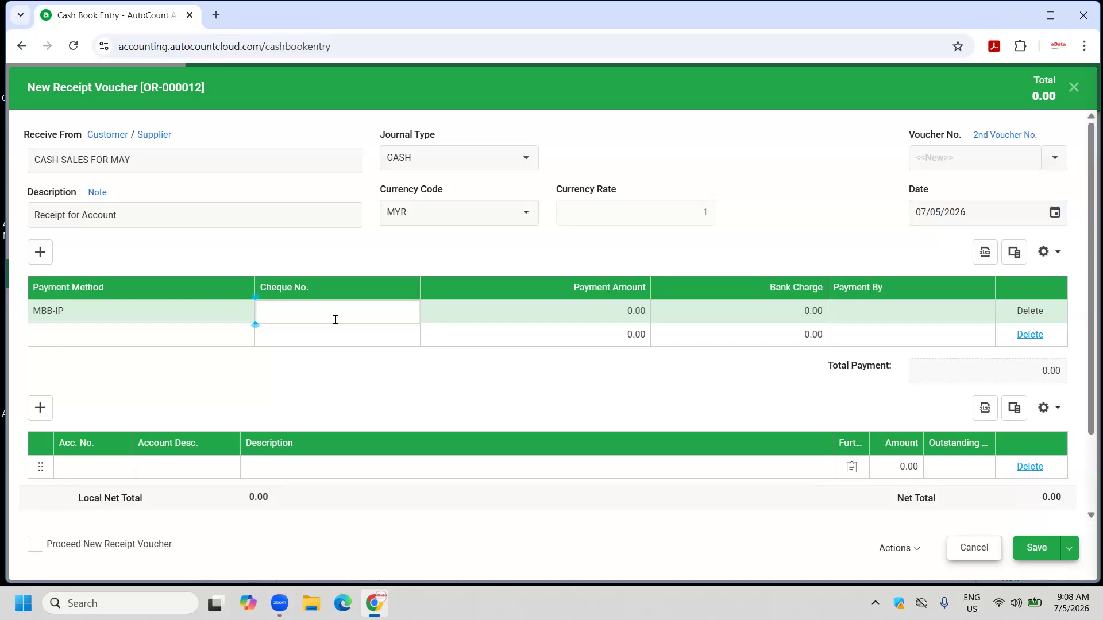
type("ONLINE")
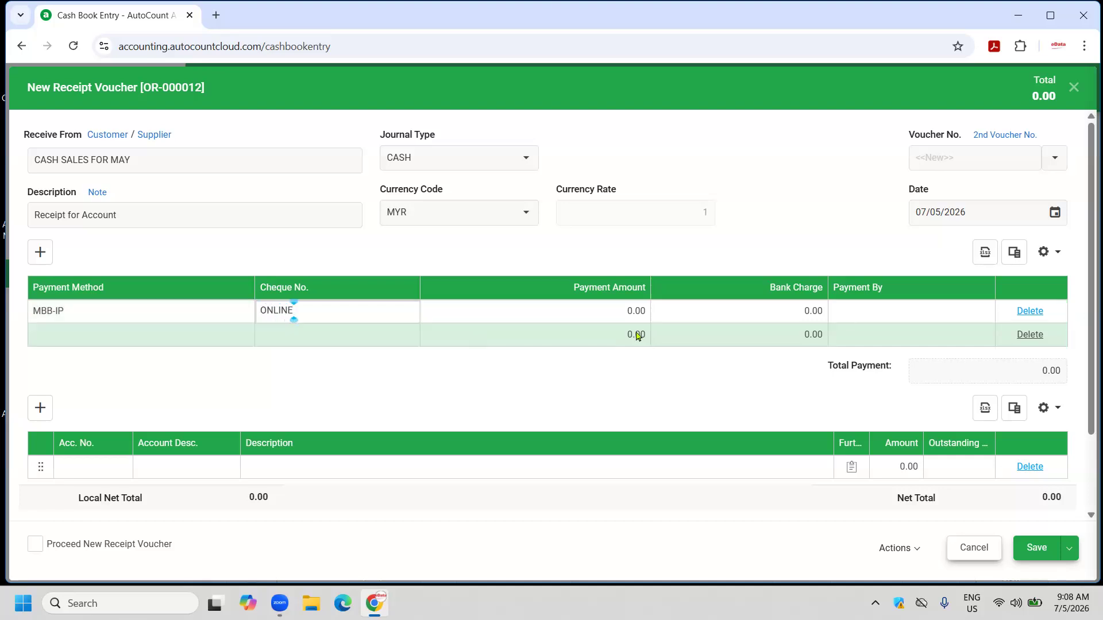
left_click(598, 314)
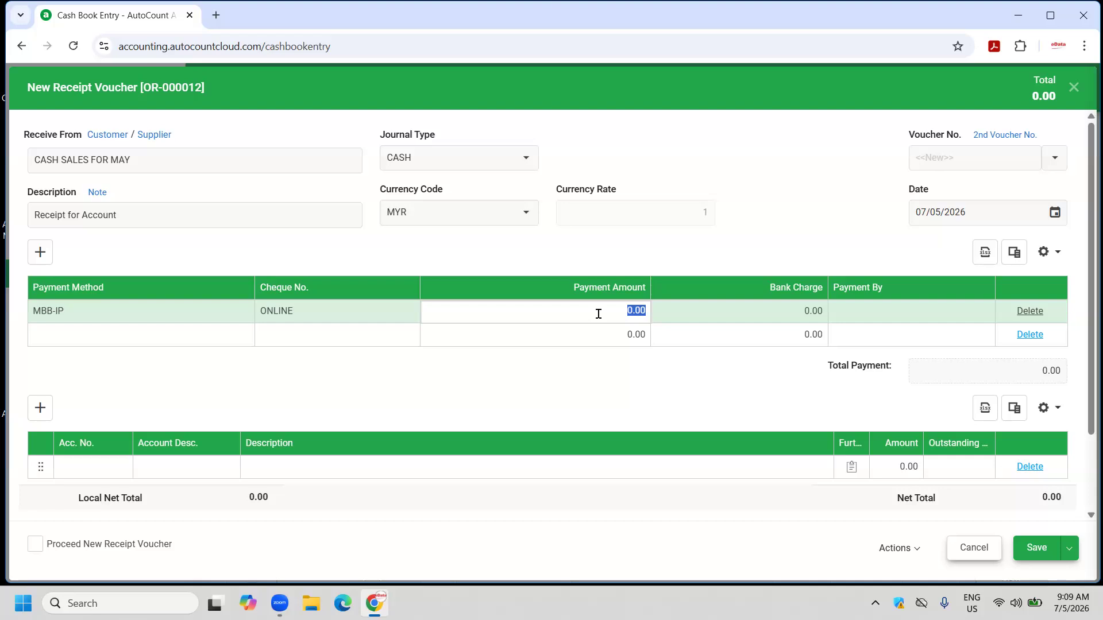
type("3,000")
key("Return")
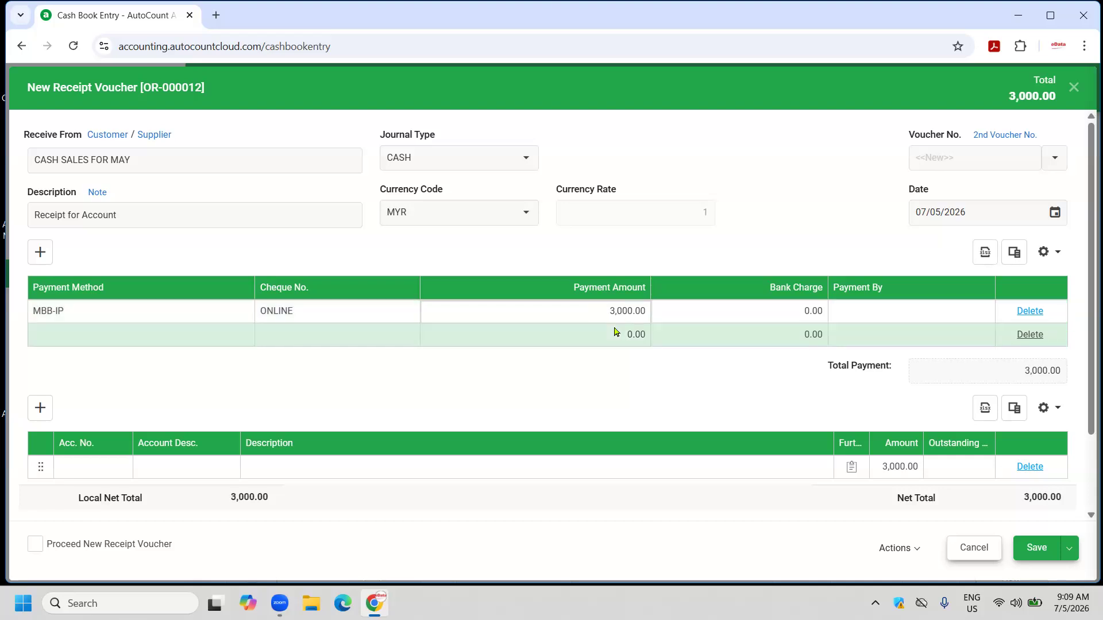
Post the receipt line to account 500-1000 CASH SALES and save the voucher.
left_click(88, 468)
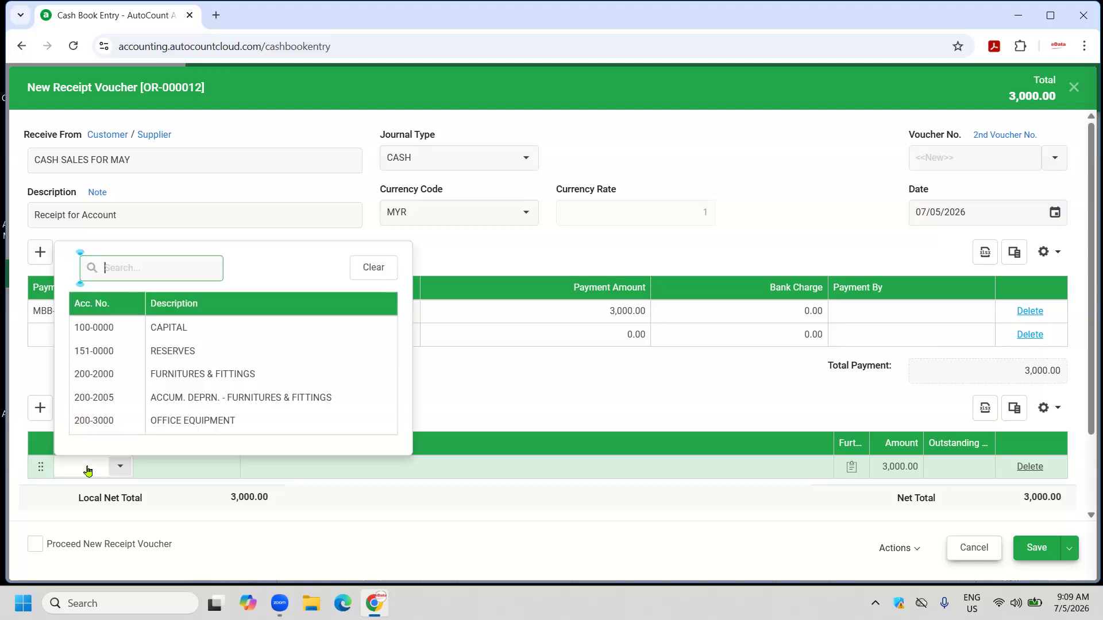
type("CASH")
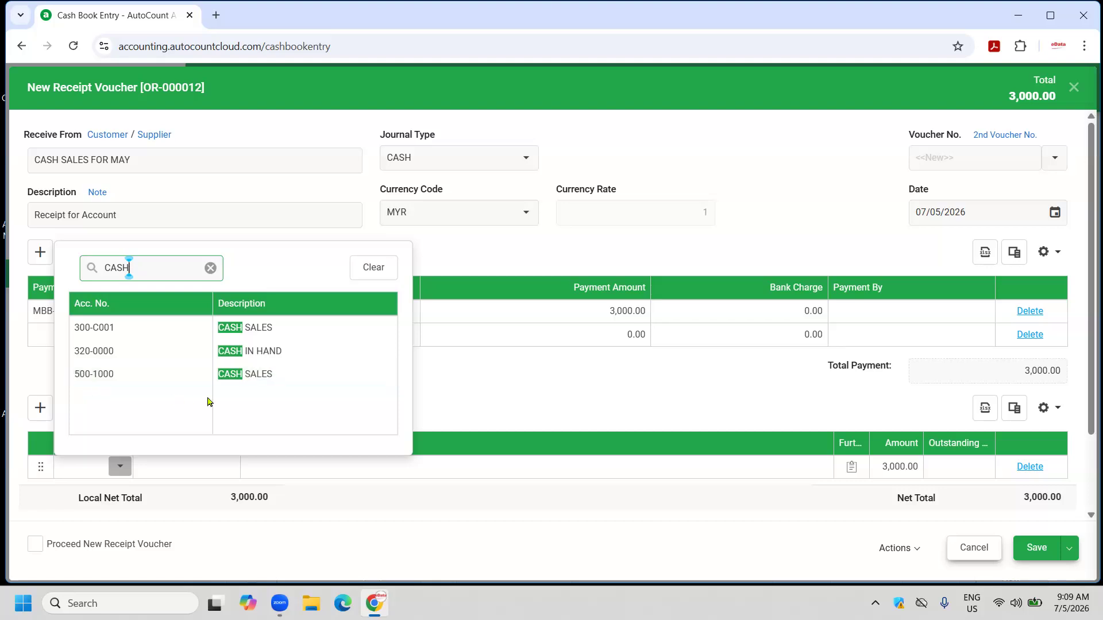
left_click(270, 377)
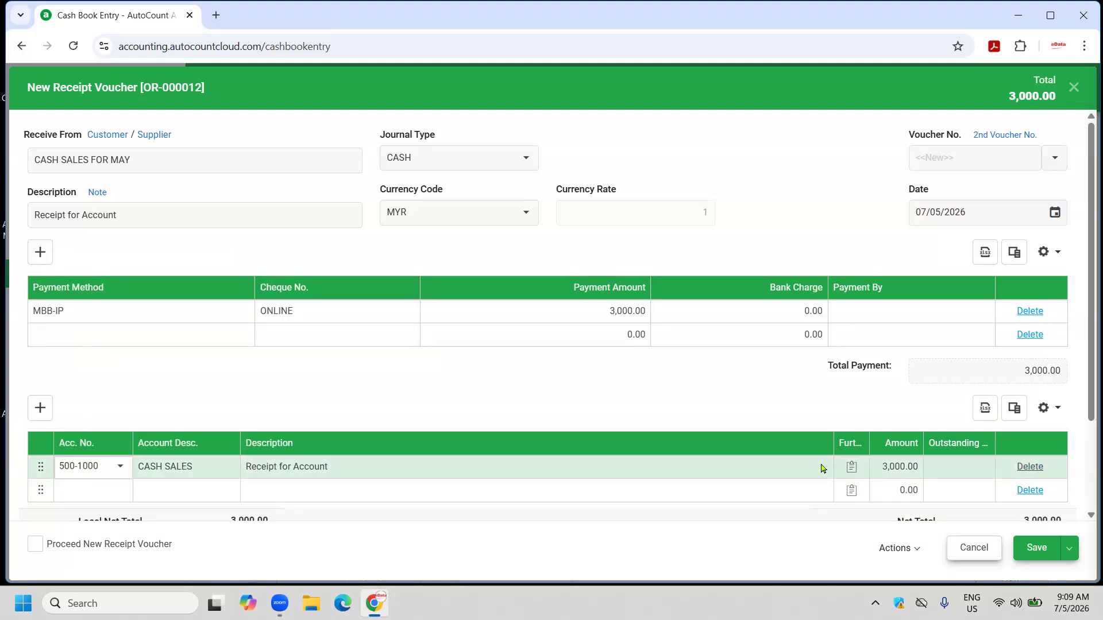
left_click(1037, 548)
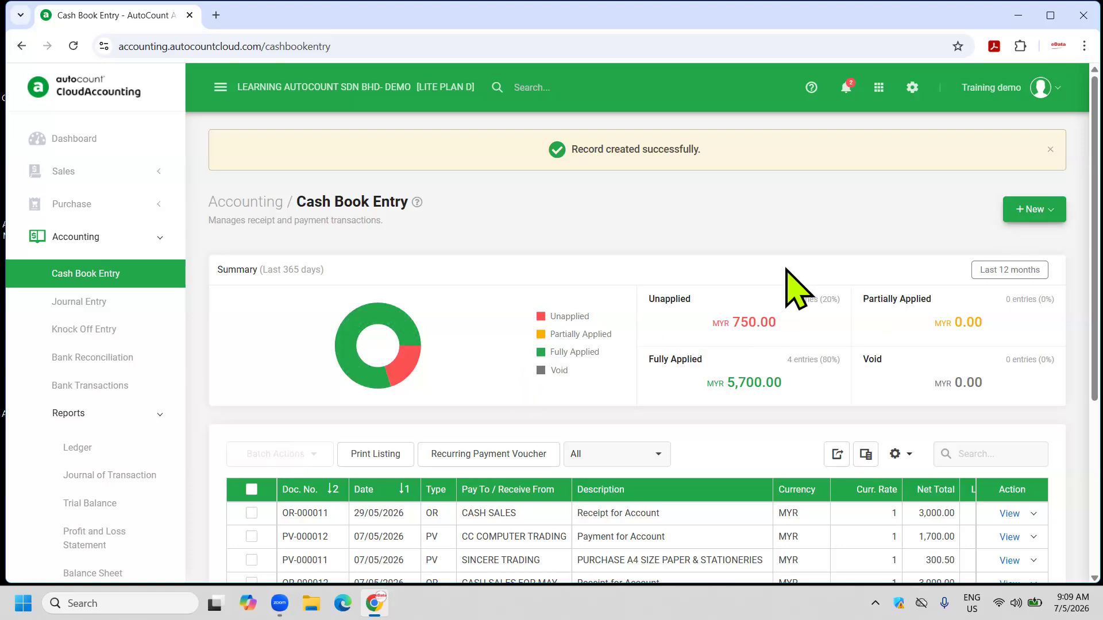
Start a new payment voucher with supplier PC DEPOT SDN BHD (400-P001) as payee.
left_click(1057, 210)
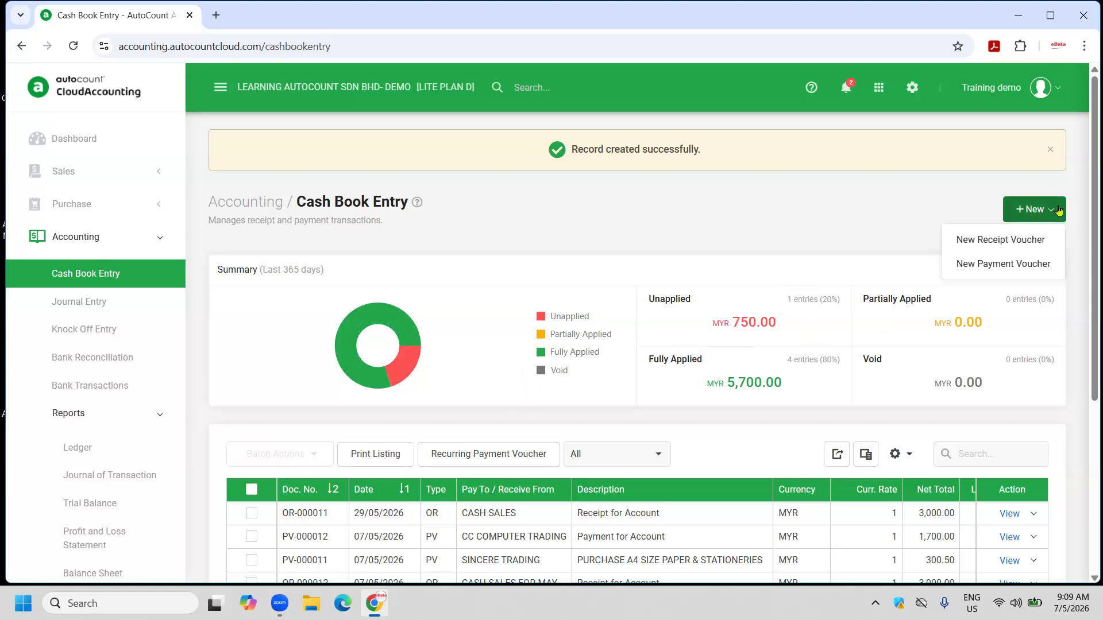
left_click(968, 269)
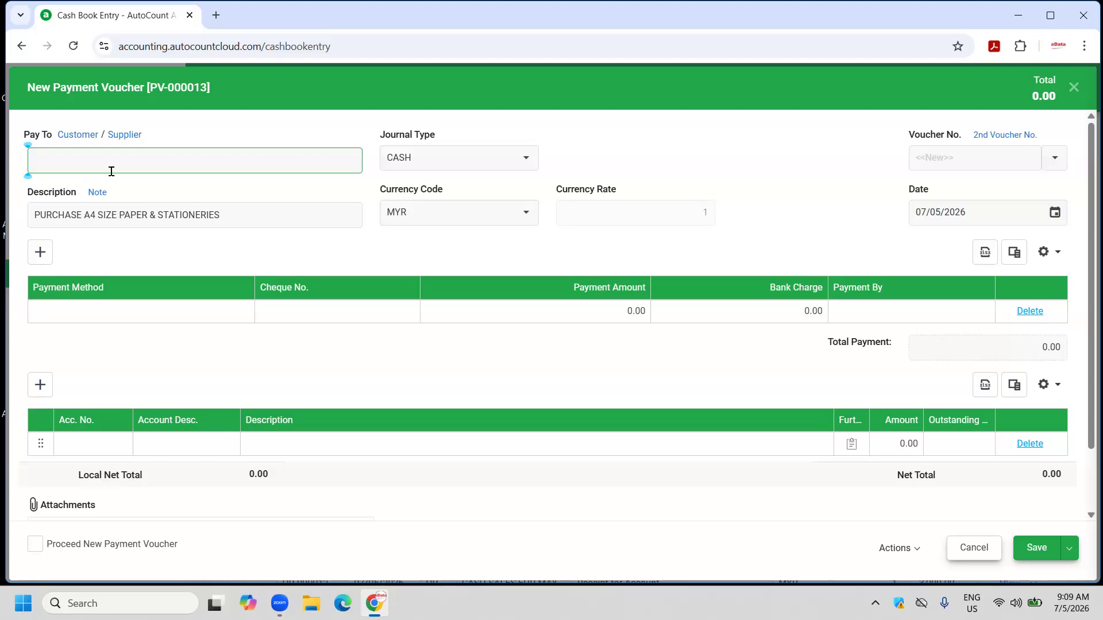
left_click(134, 135)
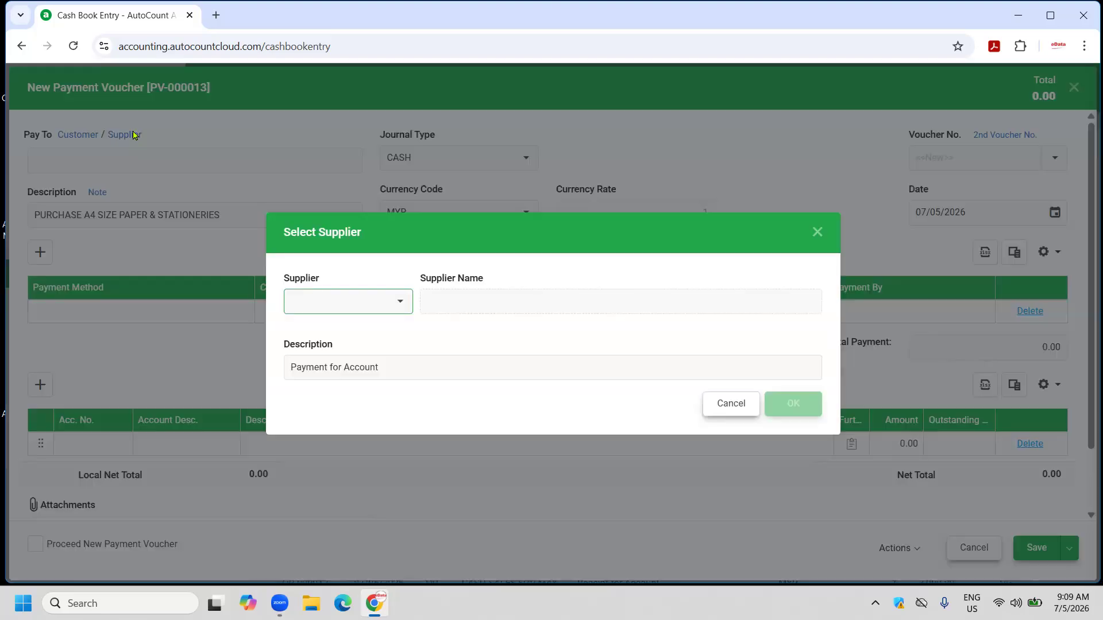
left_click(401, 301)
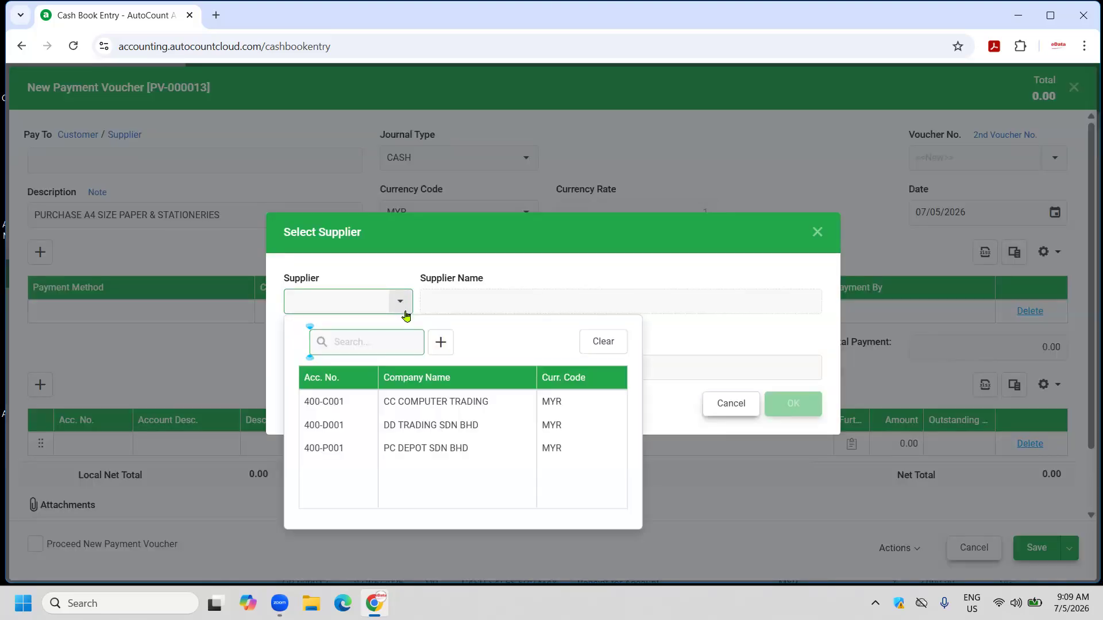
left_click(436, 449)
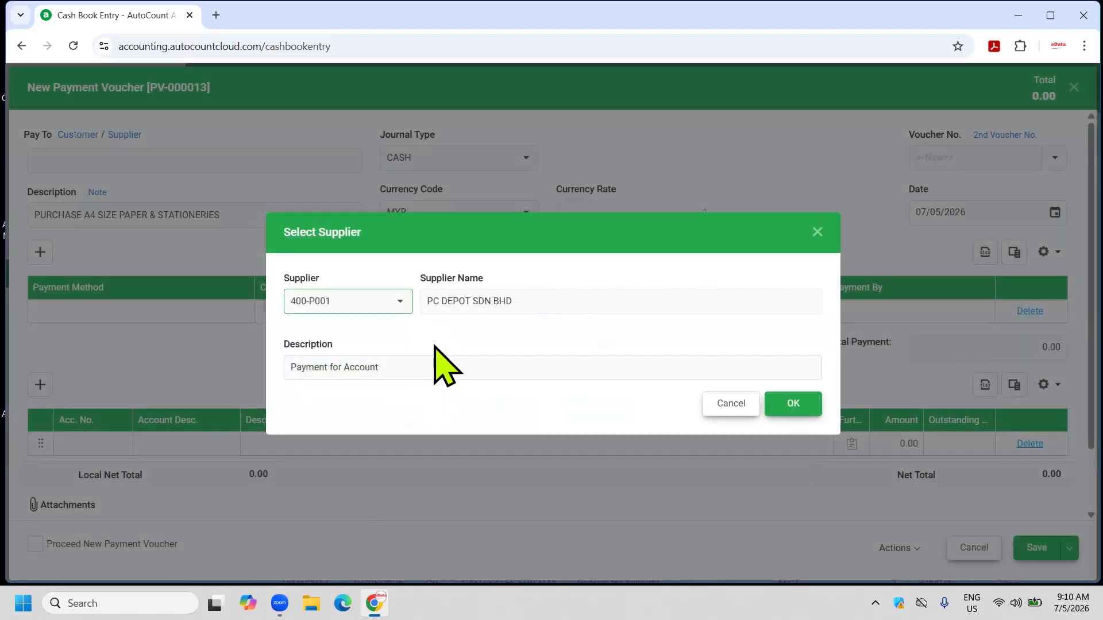
left_click(776, 402)
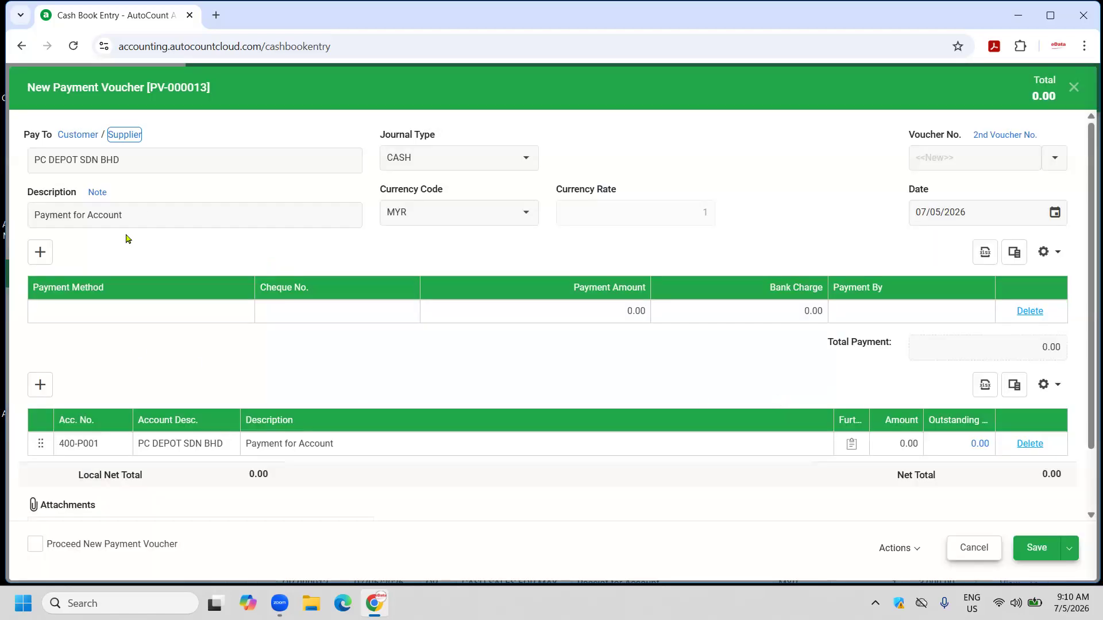
Pay 1,000 via MBB-IP and save the payment voucher.
left_click(109, 314)
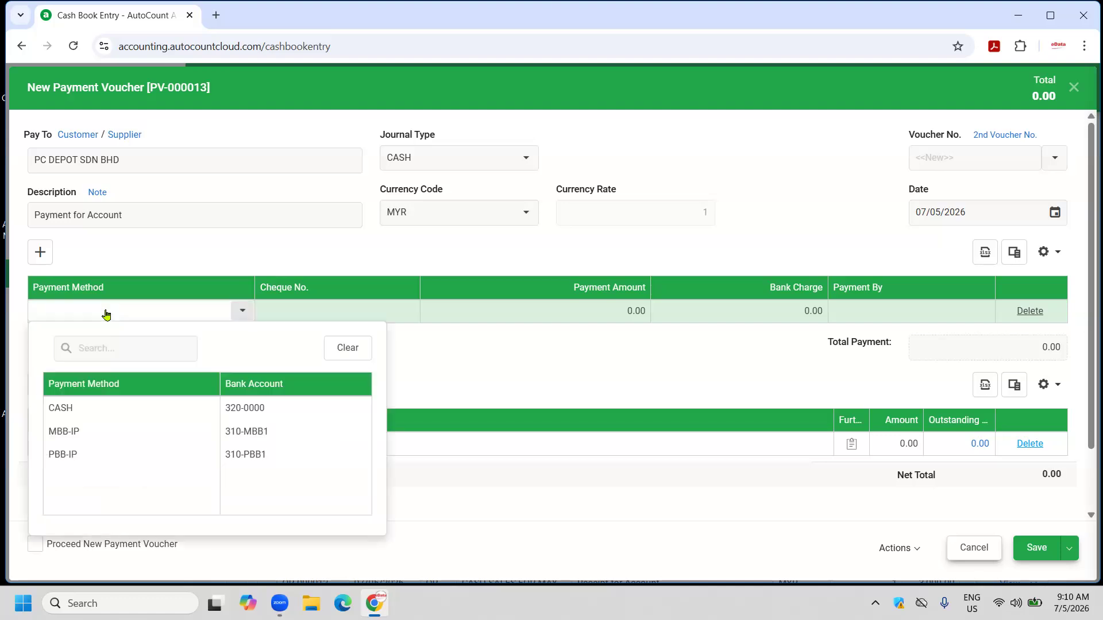
left_click(73, 431)
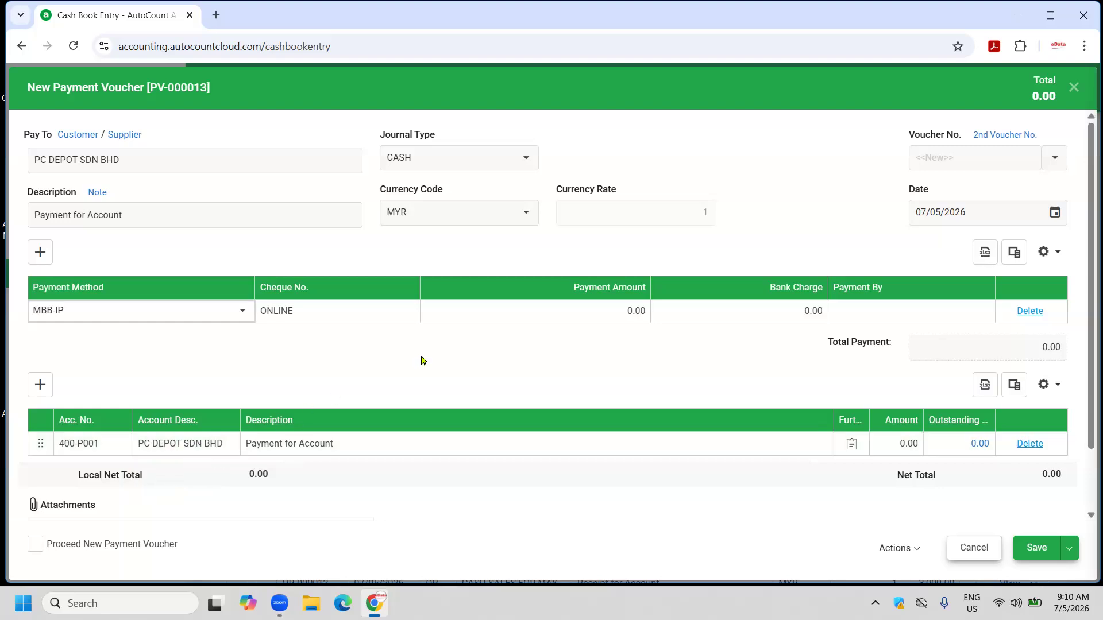
left_click(579, 315)
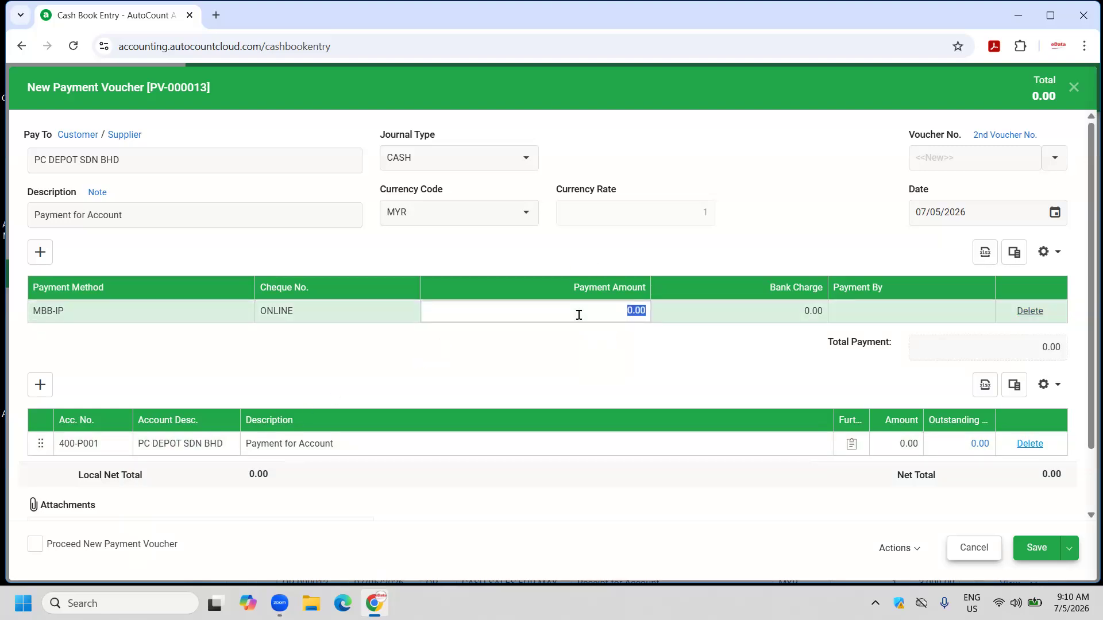
type("1,000")
key("Return")
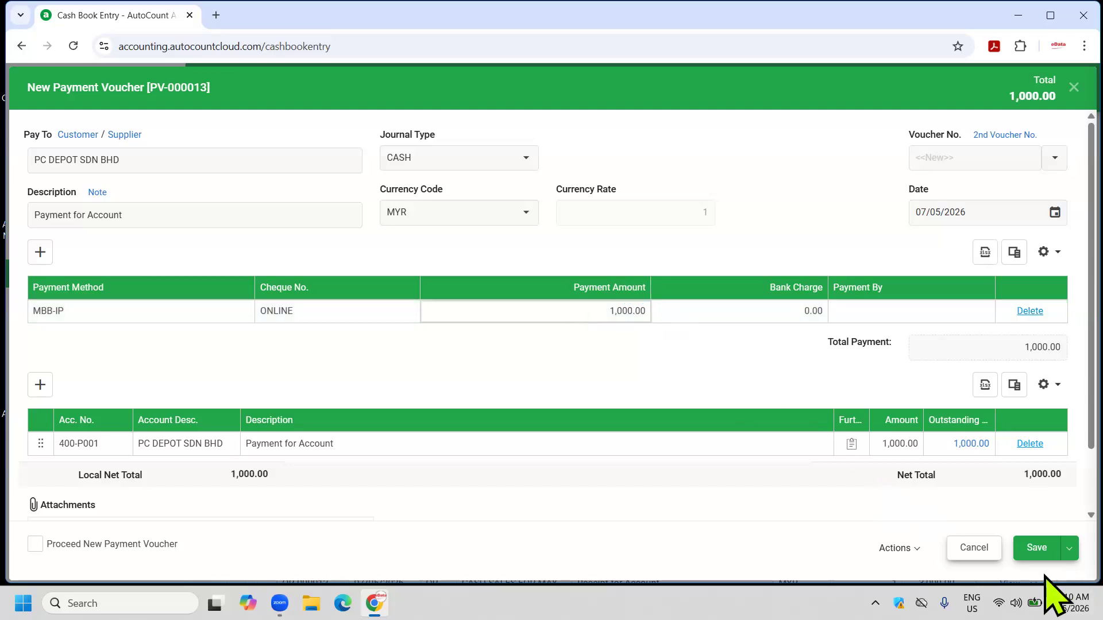
left_click(1038, 548)
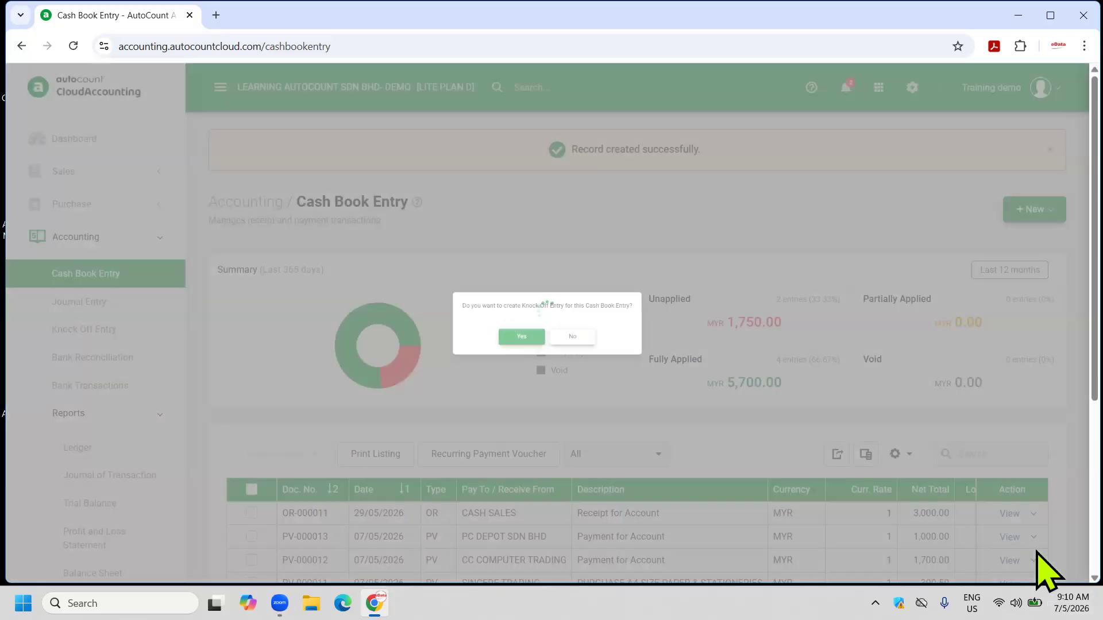
Knock off the 1,000.00 payment against invoice PI-000006, then begin another new payment voucher.
left_click(499, 340)
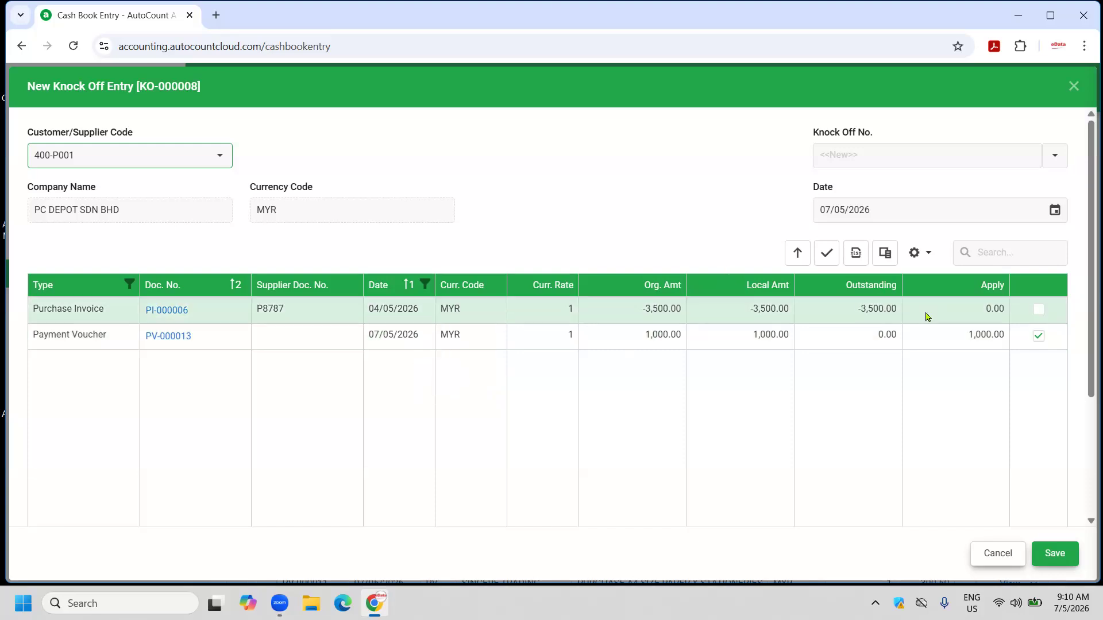
left_click(1035, 312)
left_click(1036, 312)
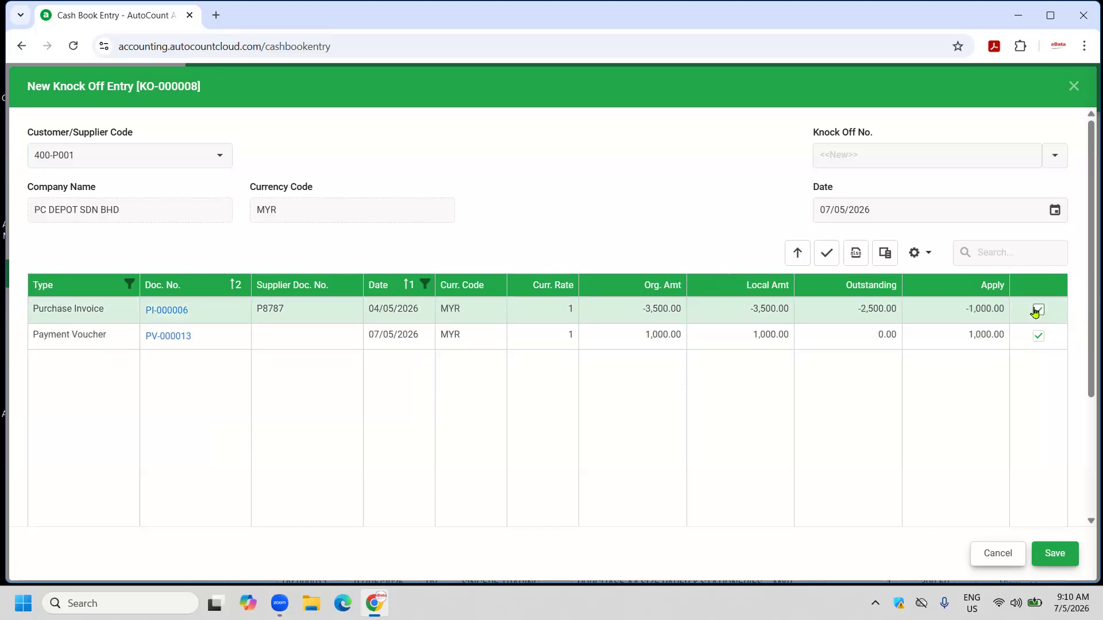
left_click(1055, 553)
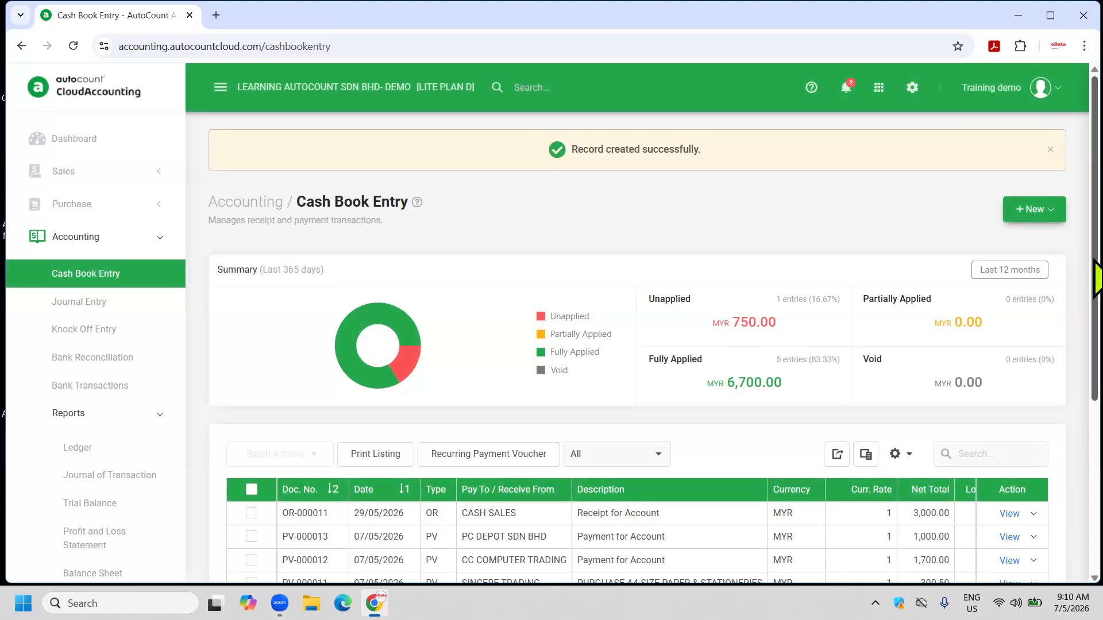
left_click(1043, 210)
left_click(989, 265)
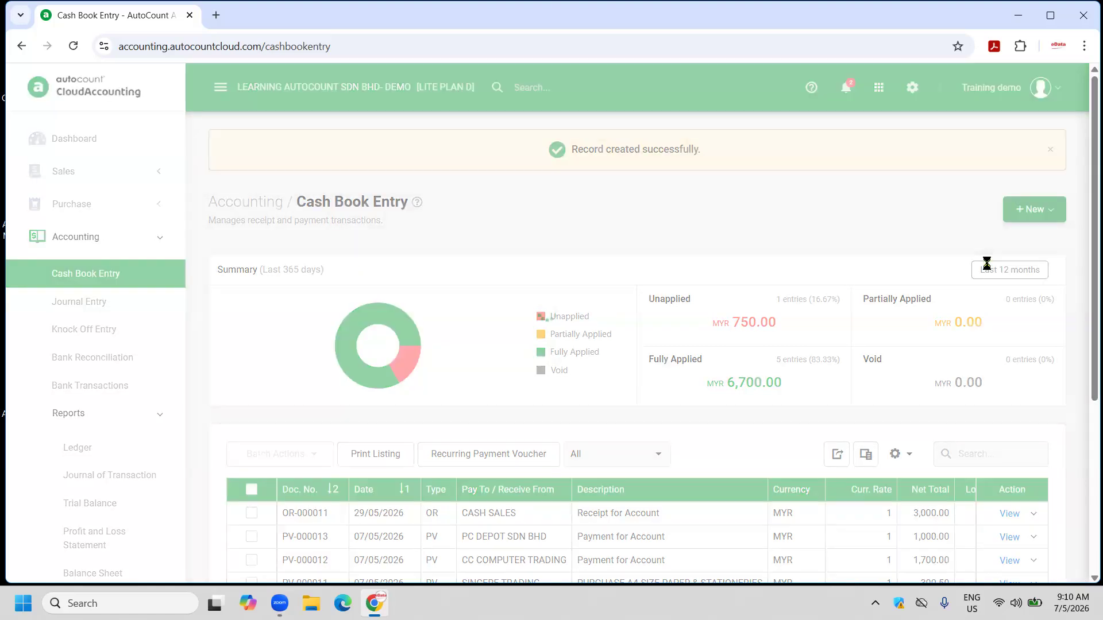
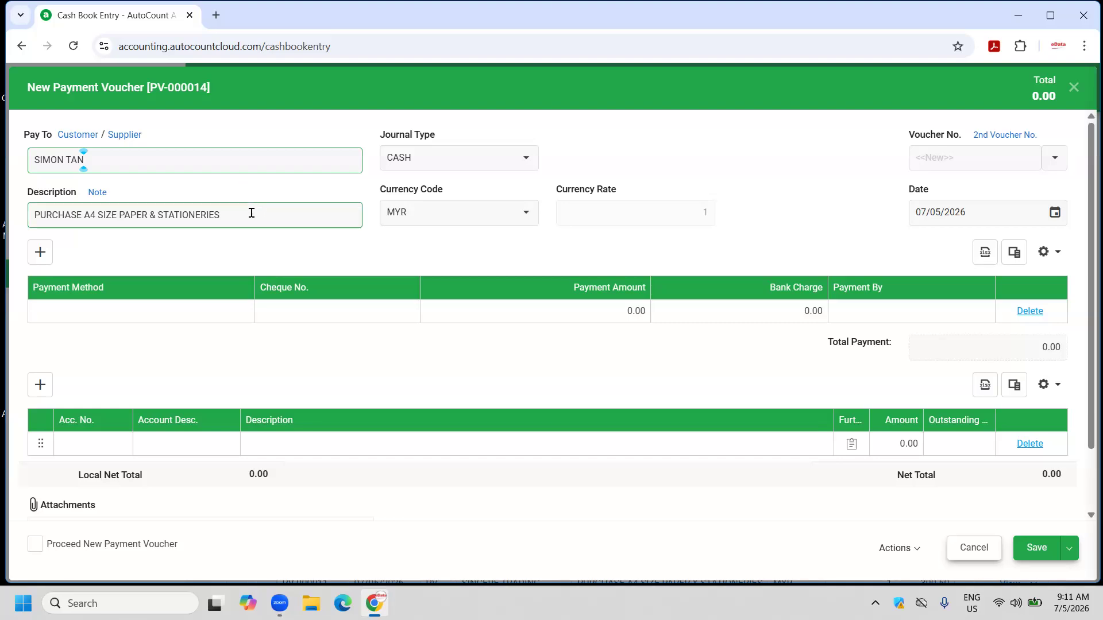
Enter the payee's name and replace the description with REIMB TRAVELLING EXPENSES.
left_click_drag(251, 213, 2, 236)
key("BackSpace")
type("REI")
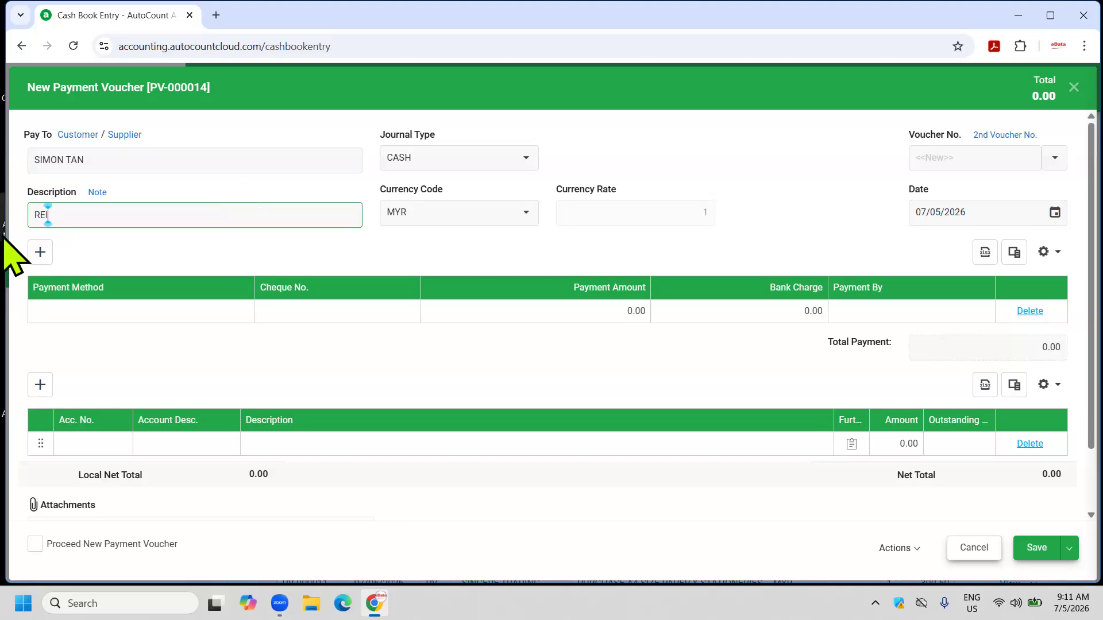
type("MB TRAVELLING EXPENSES")
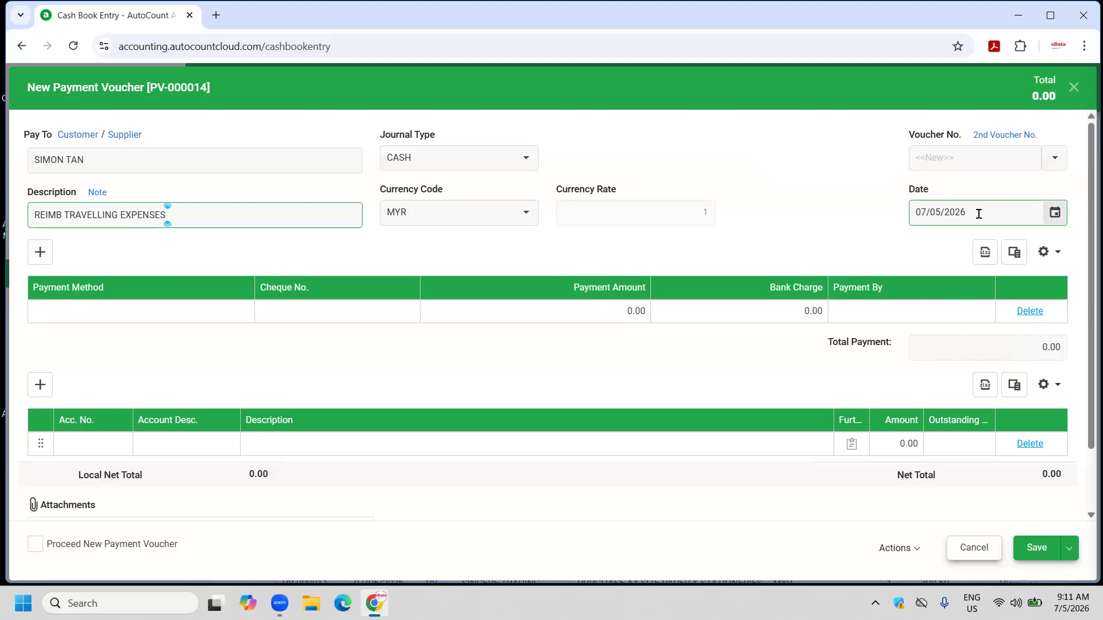
Date the voucher 06/05/2026 and set its payment method to CASH.
left_click(1055, 213)
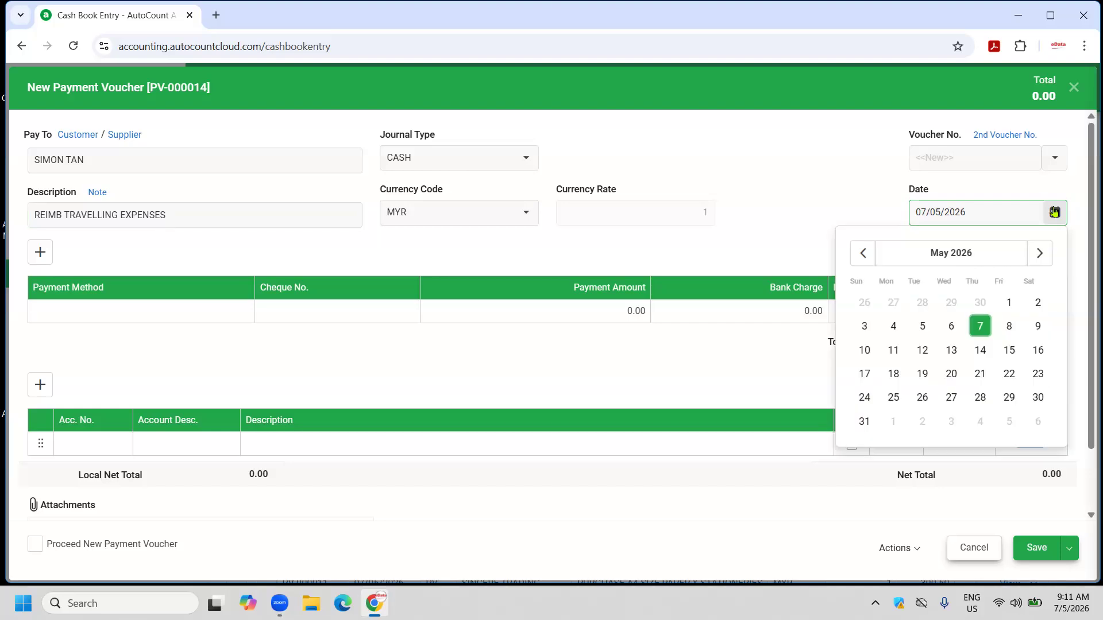
left_click(951, 326)
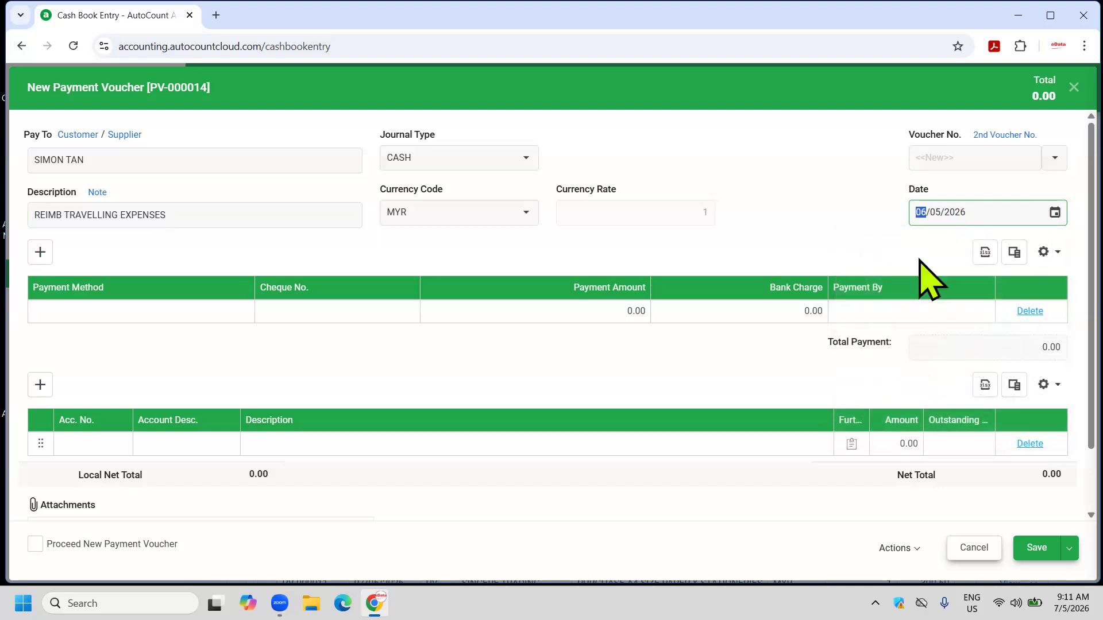
left_click(109, 317)
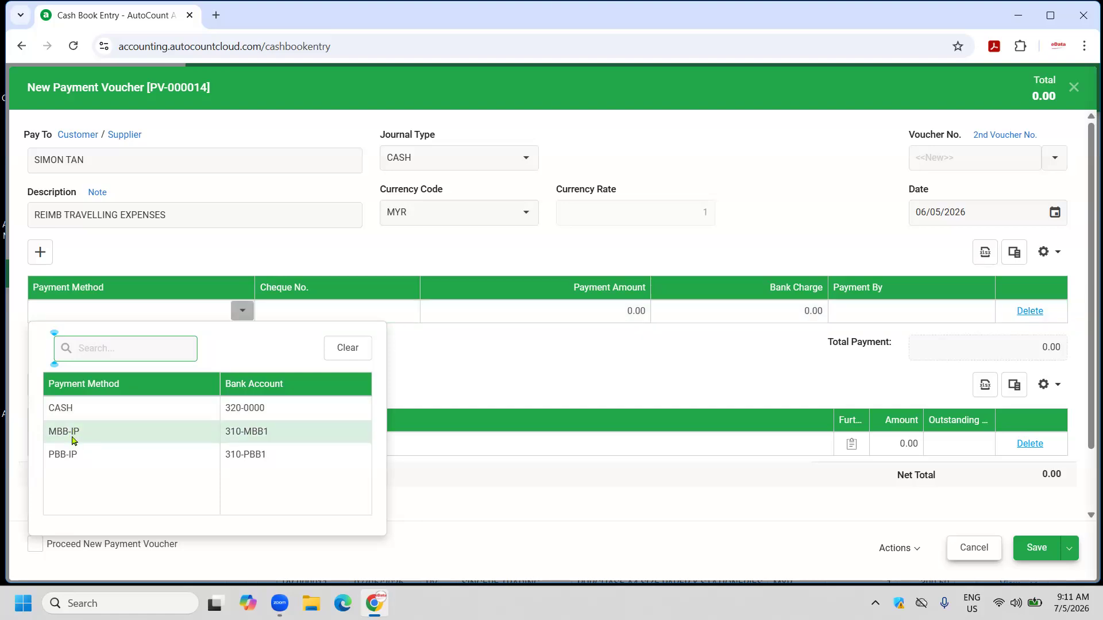
left_click(82, 409)
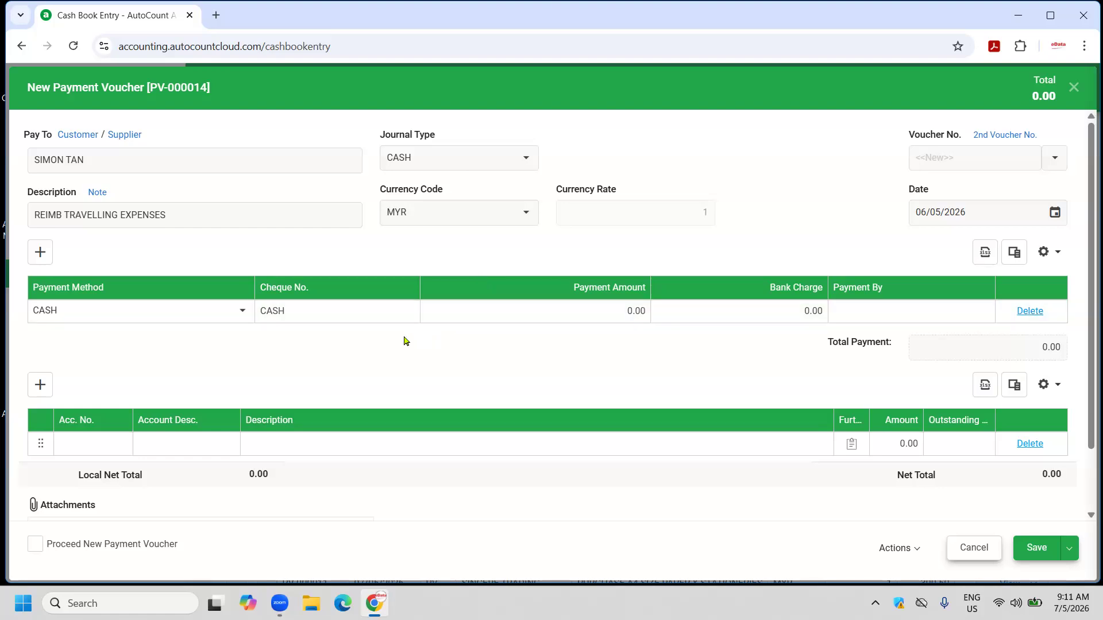
Add a 500 line to 905-0000 TRAVELLING EXPENSES described HOTEL ACCOM IN KL.
left_click(88, 450)
type("TRAVE")
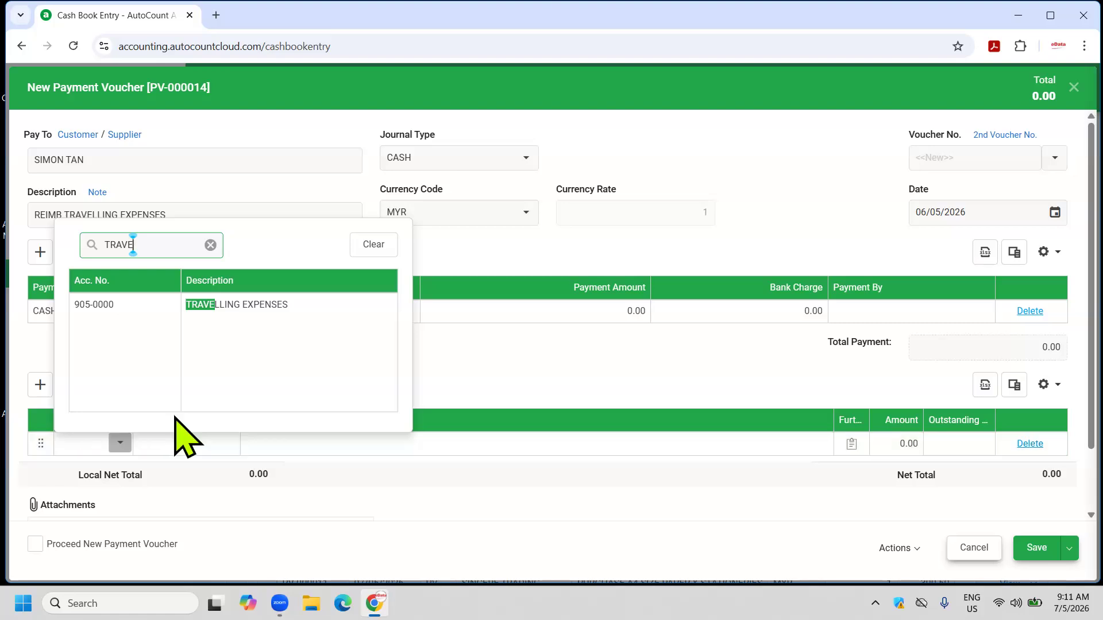
left_click(248, 305)
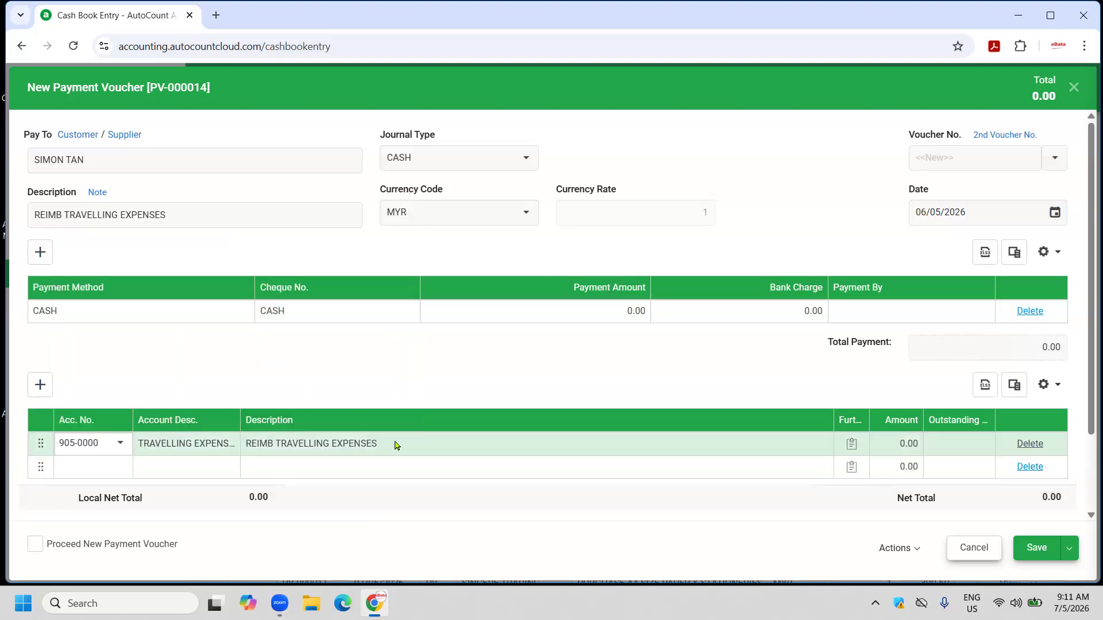
left_click(407, 447)
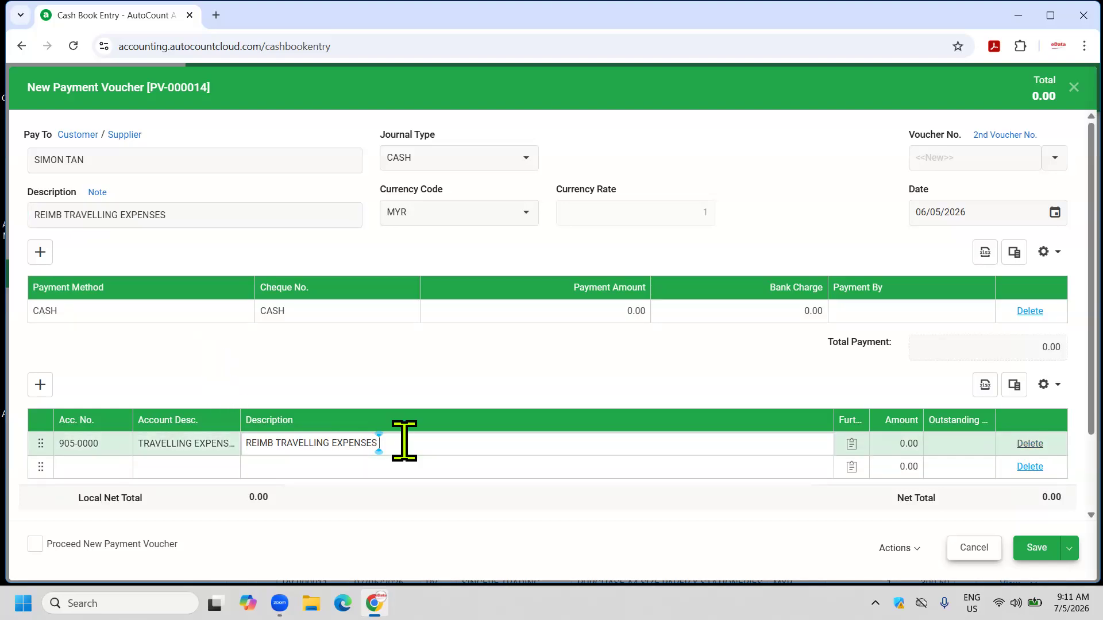
type("HOTEL ACCOM IN KL")
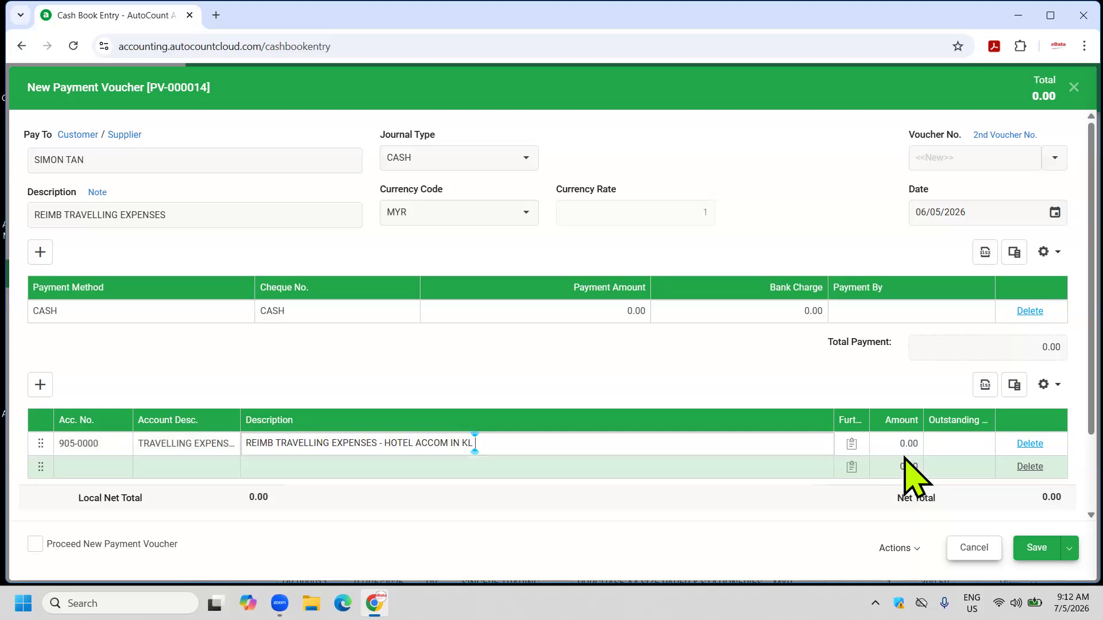
left_click(891, 444)
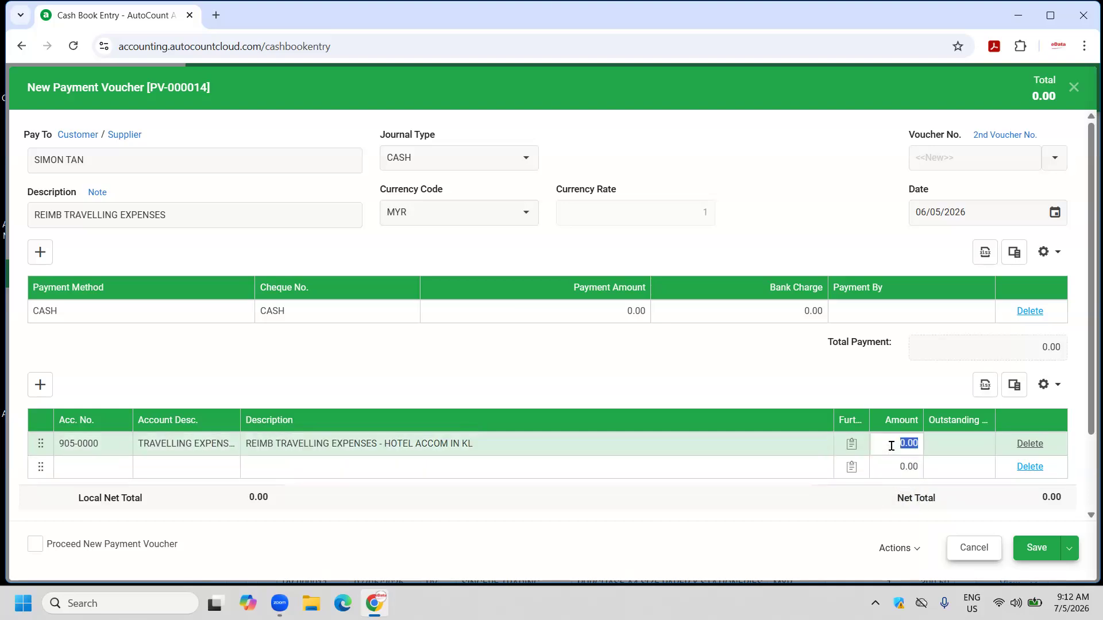
type("500")
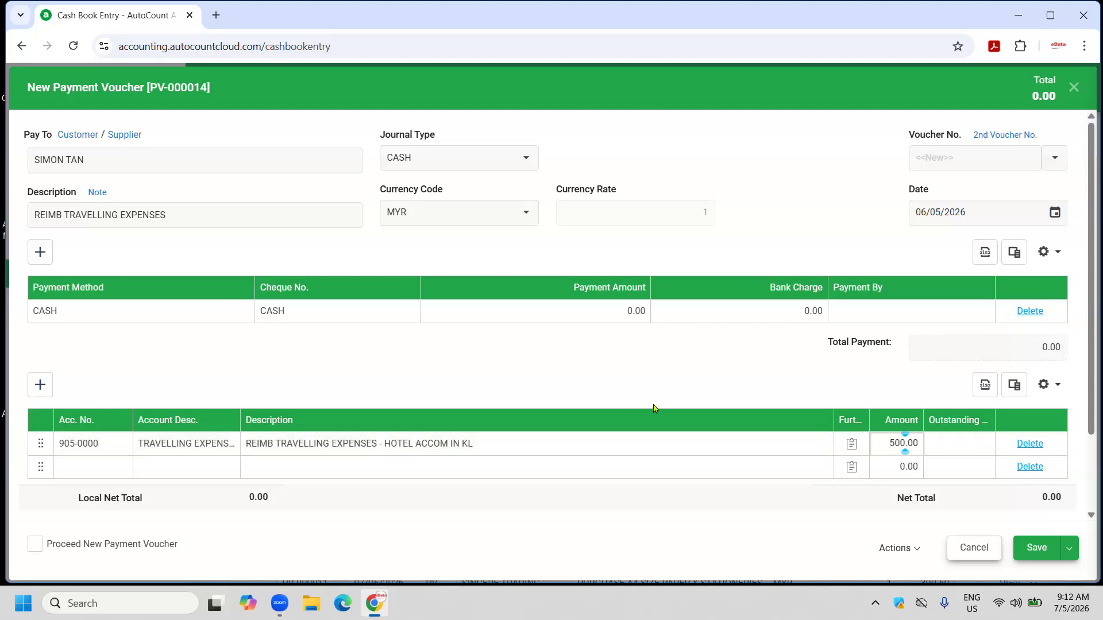
left_click(575, 319)
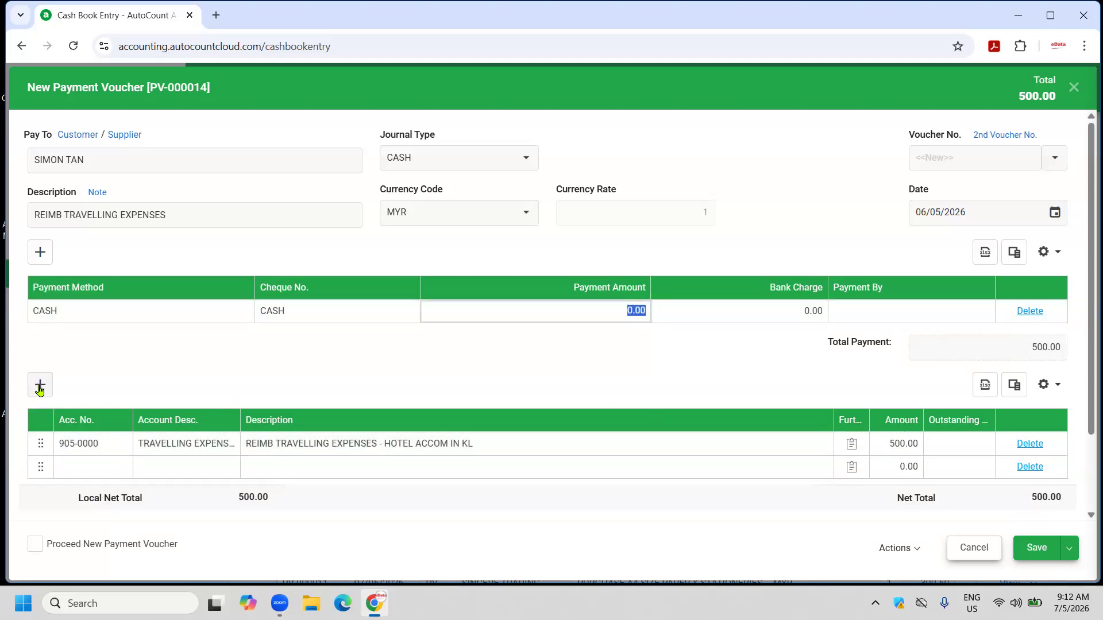
Add a 100.00 line to 909-0000 TELEPHONE CHARGES and save the 600.00 voucher.
left_click(61, 469)
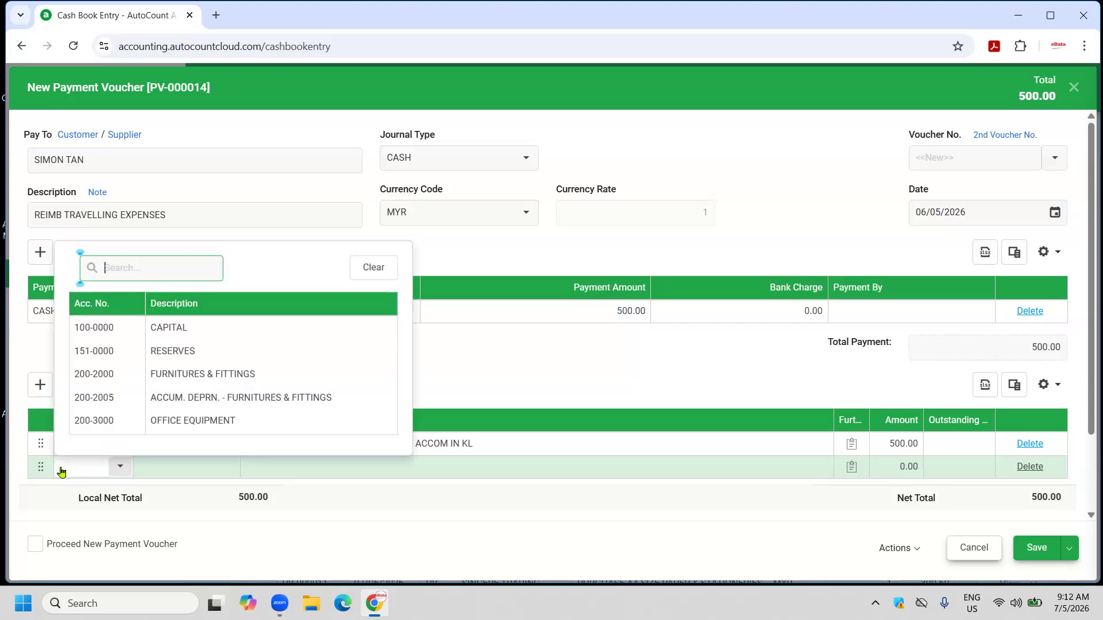
type("TEL")
left_click(231, 329)
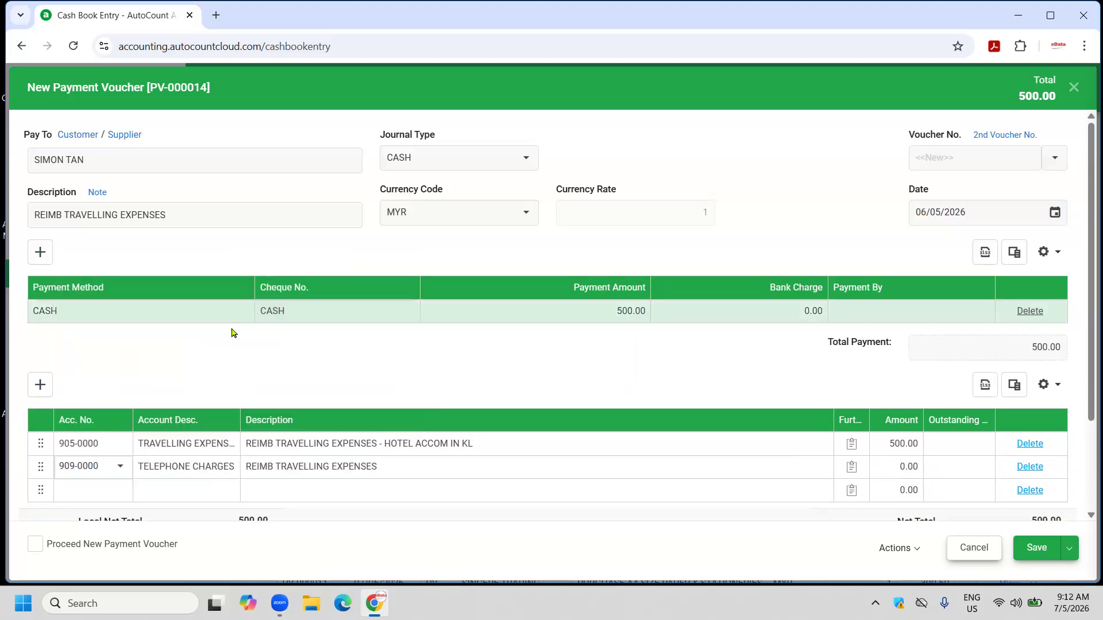
left_click(882, 466)
type("199")
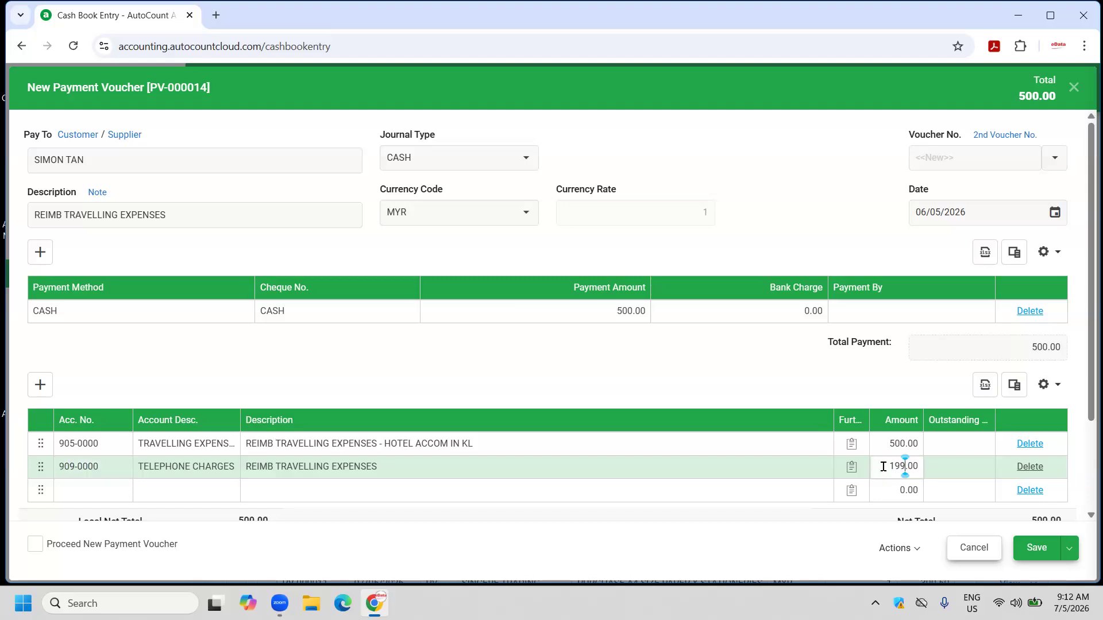
key("Return")
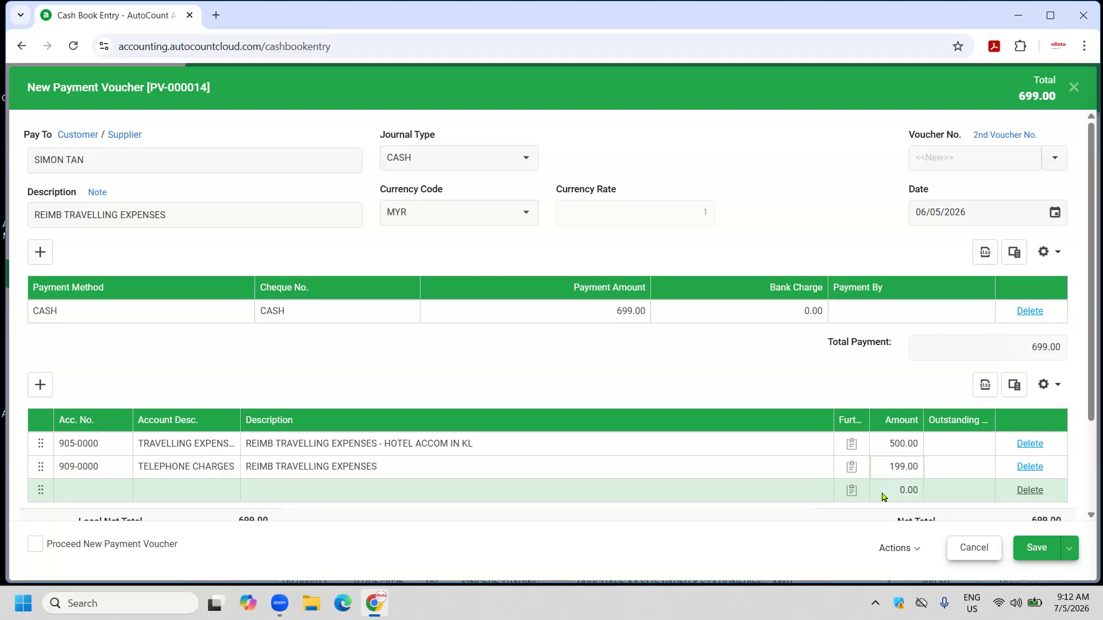
double_click(901, 467)
left_click(901, 464)
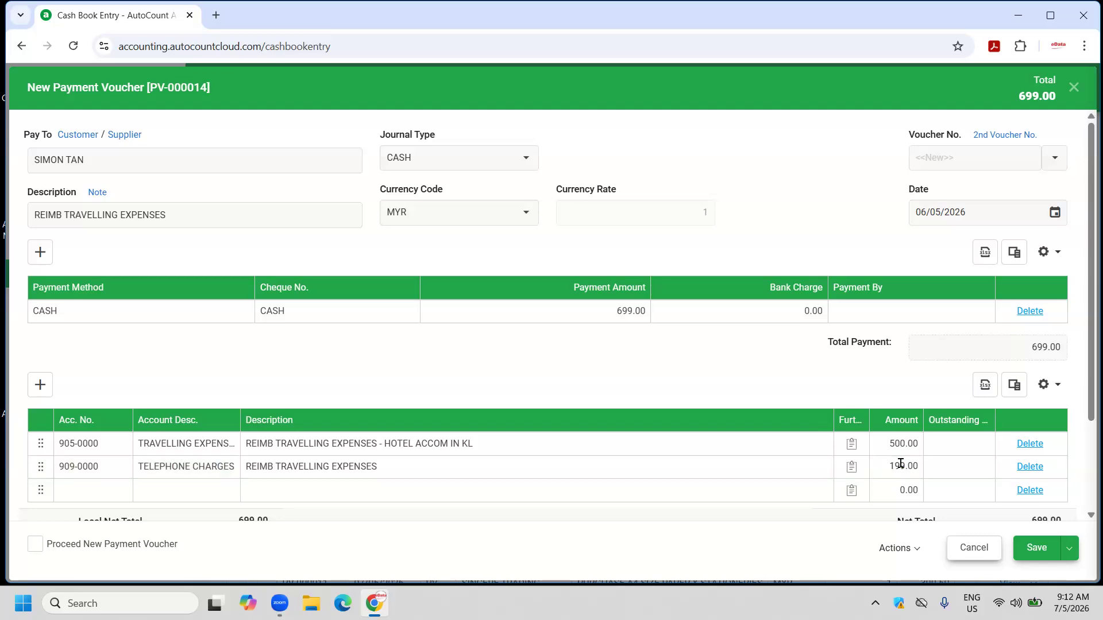
left_click(900, 464)
left_click(1068, 549)
left_click(1041, 551)
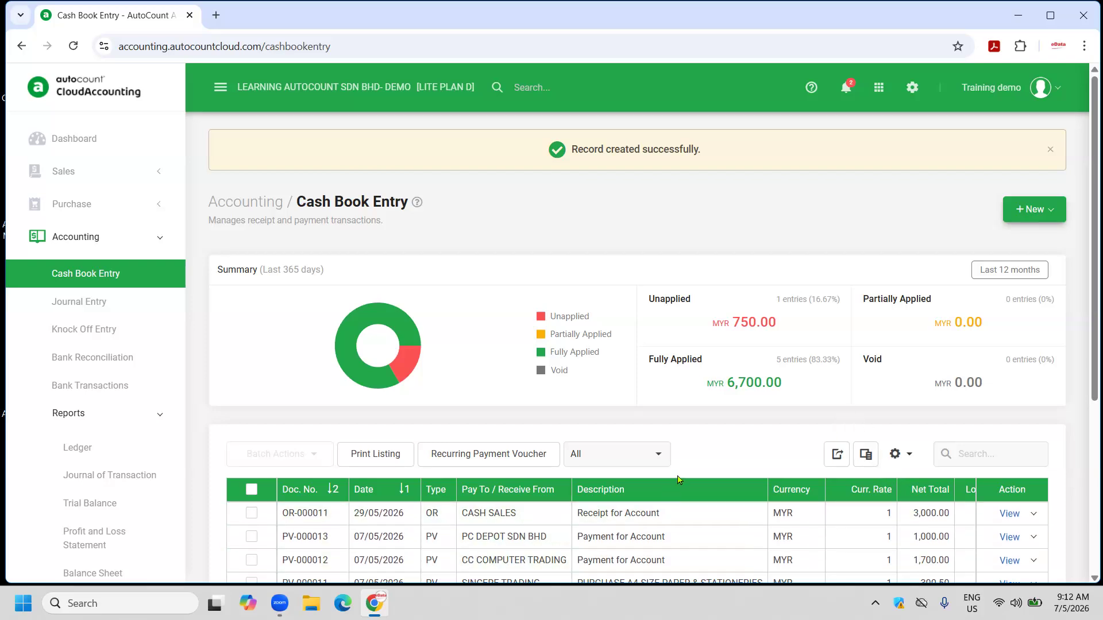
Print-preview PV-000014 with the PV - Half Page report, then close the preview.
scroll(687, 471, "down", 5)
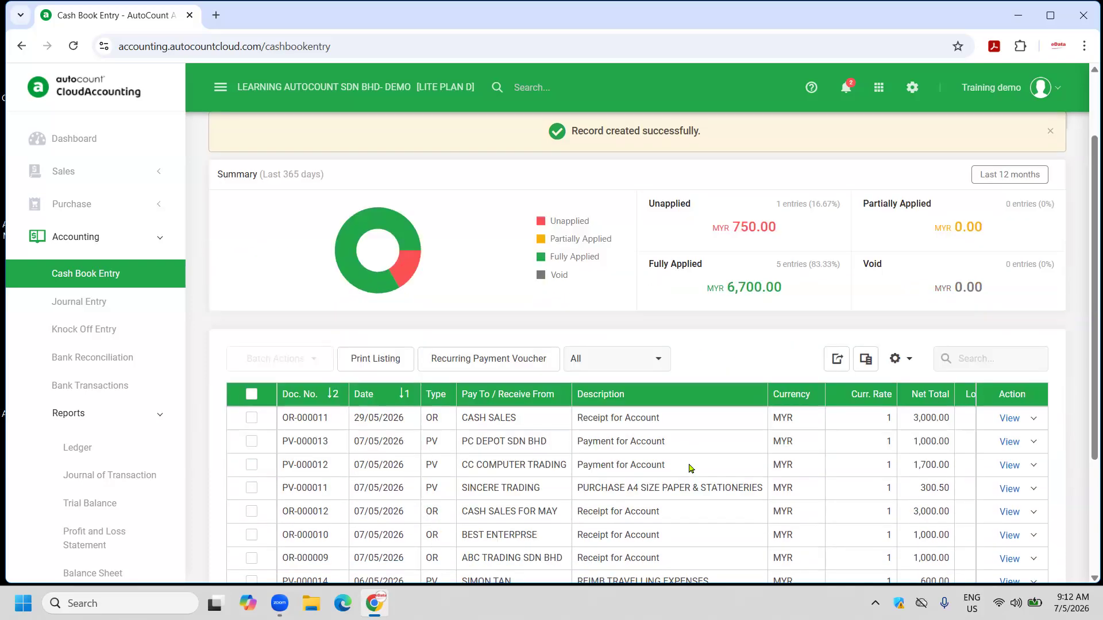
scroll(689, 468, "up", 1)
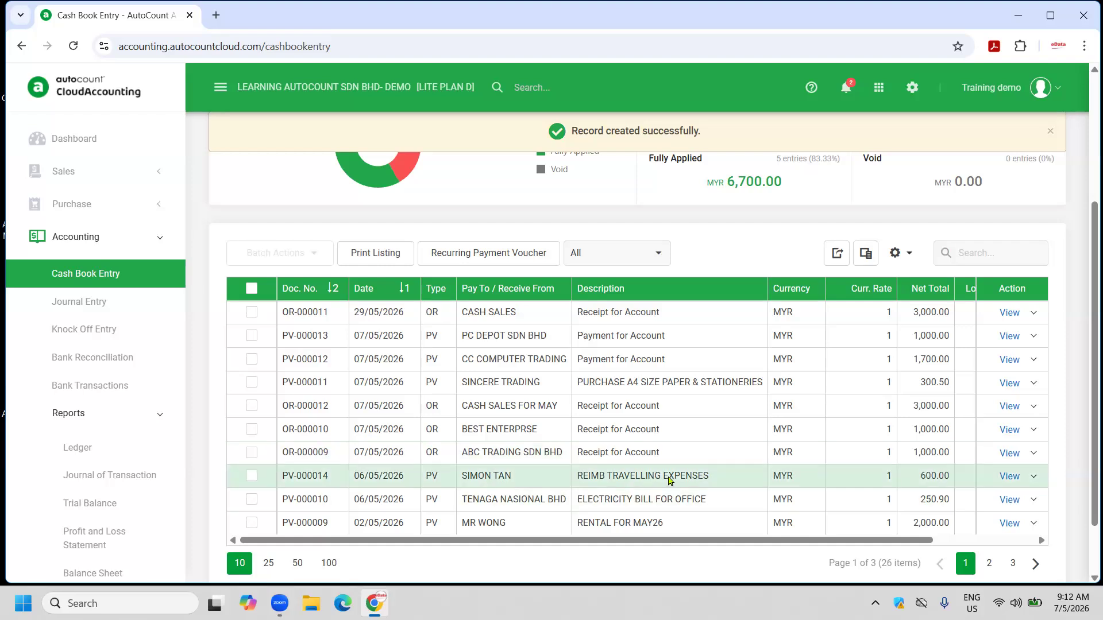
left_click(1033, 477)
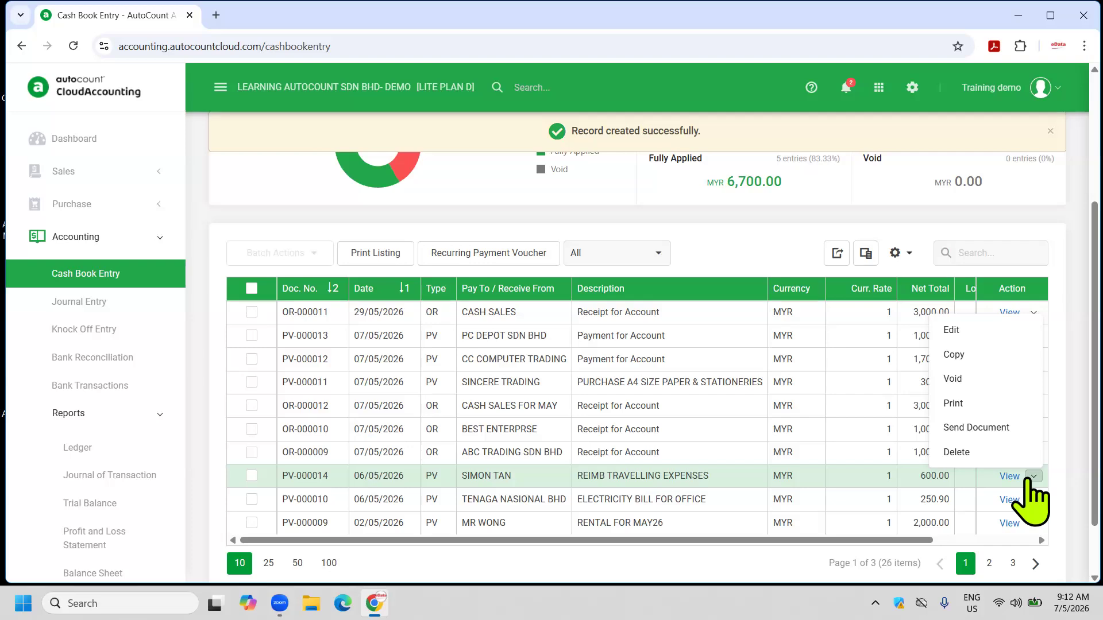
left_click(955, 404)
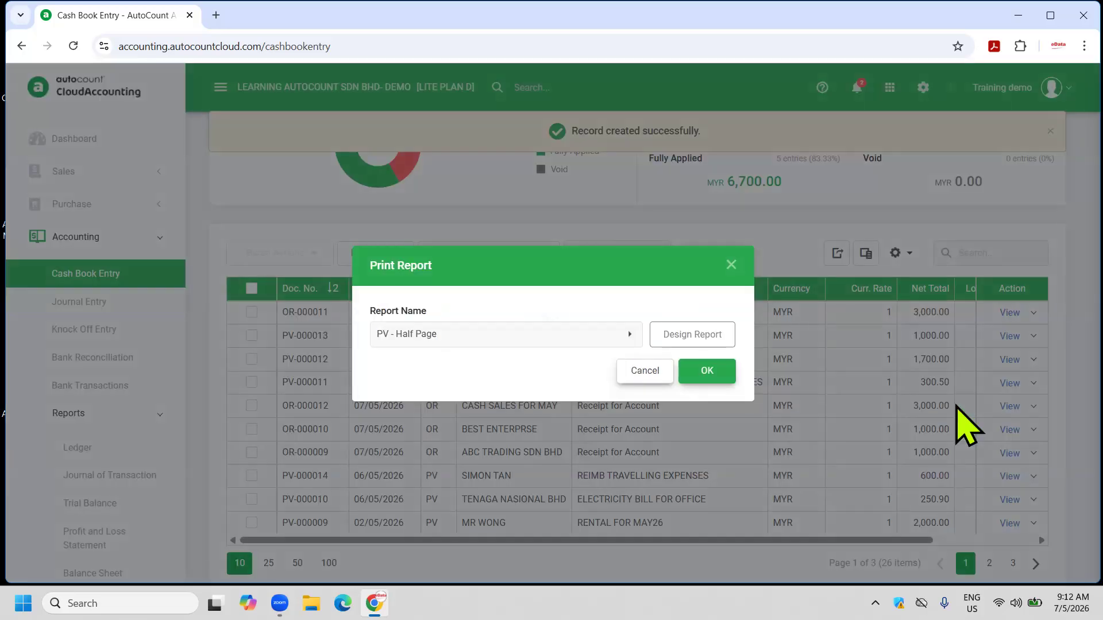
left_click(707, 373)
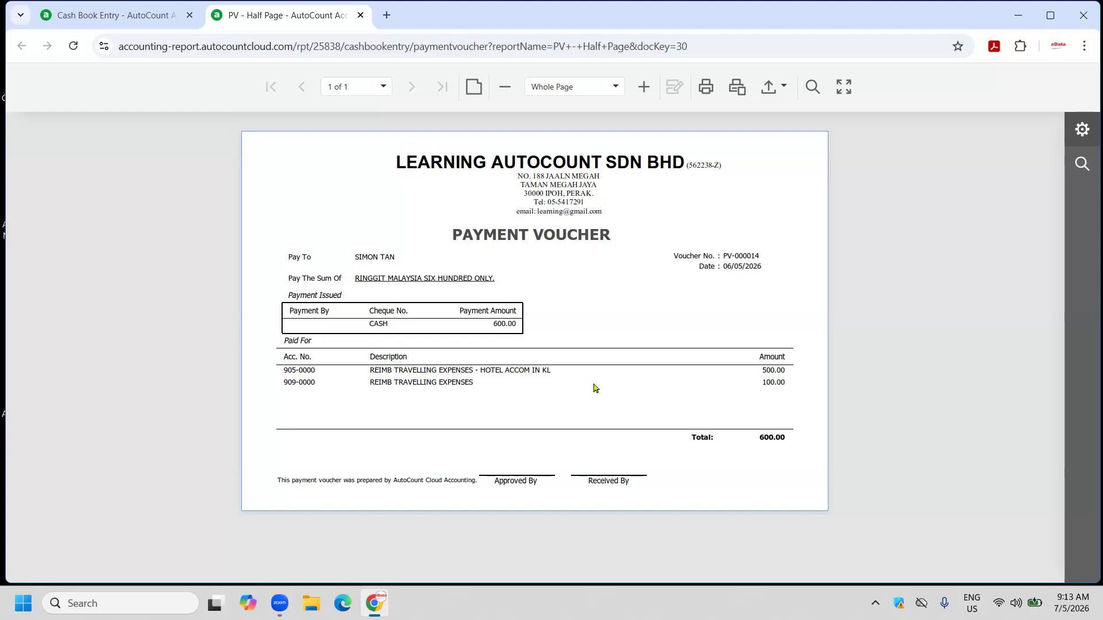
left_click(360, 15)
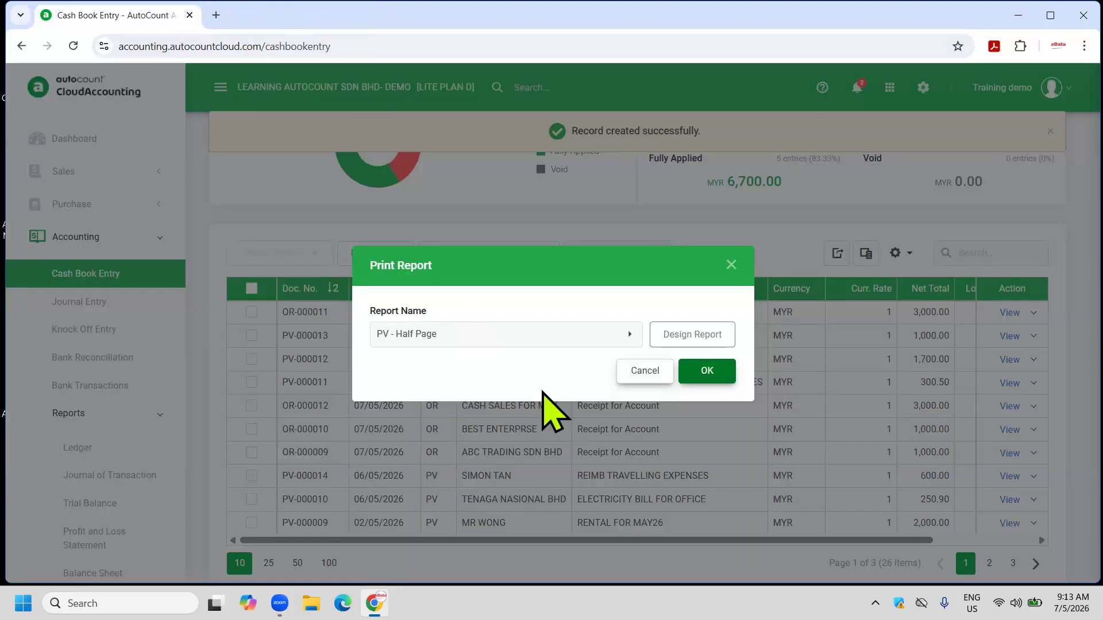
left_click(658, 374)
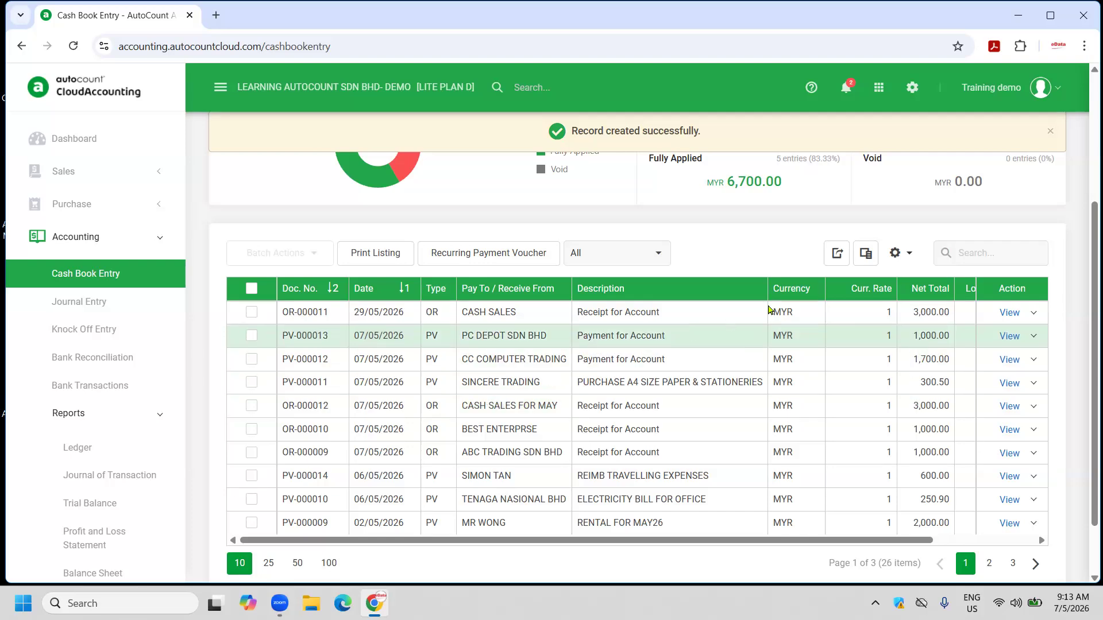
scroll(1011, 230, "up", 4)
Start a new payment voucher, then discard it.
left_click(1051, 211)
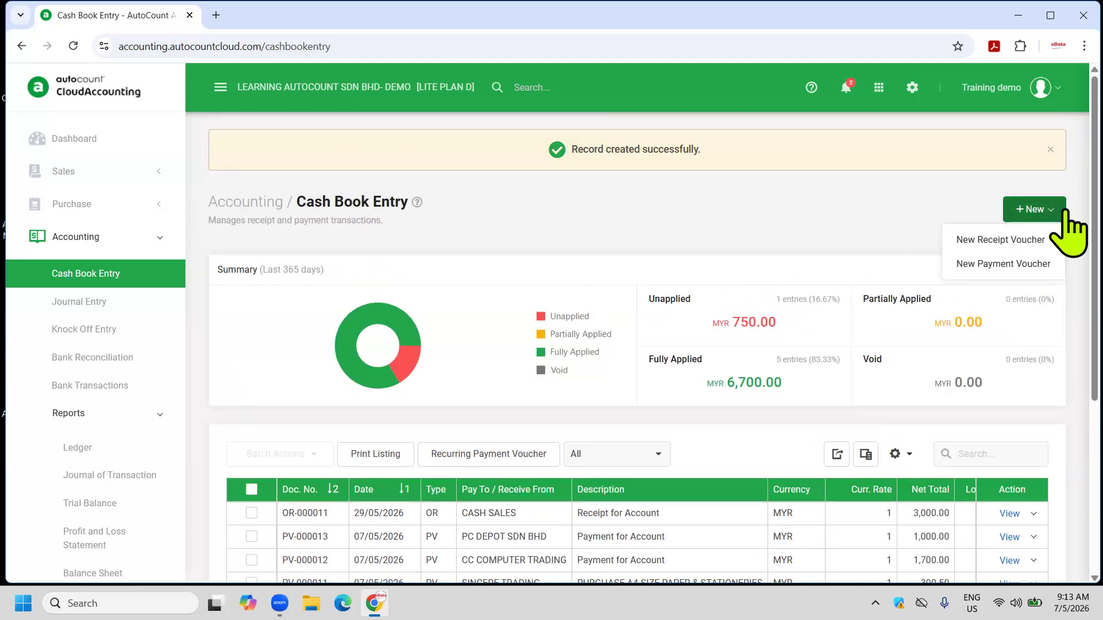
left_click(984, 262)
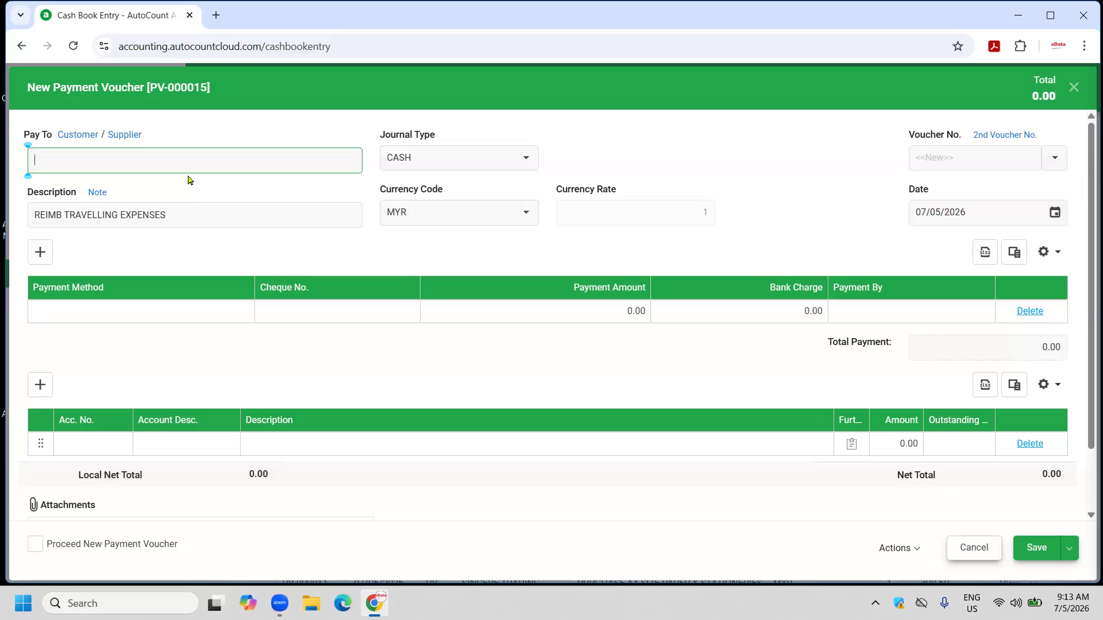
left_click(969, 550)
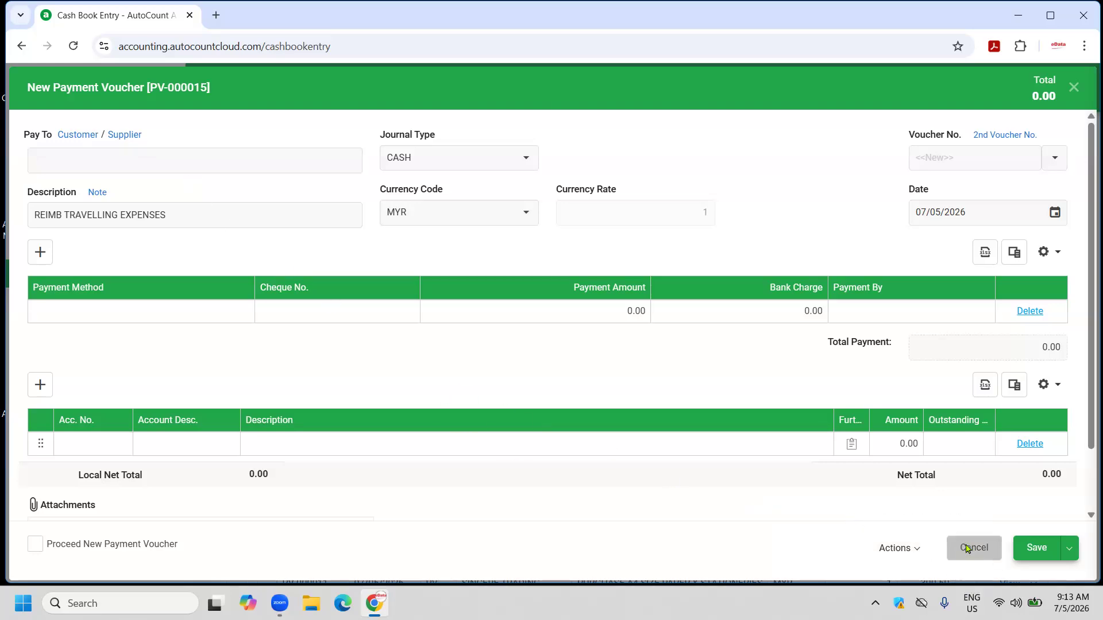
scroll(810, 460, "down", 1)
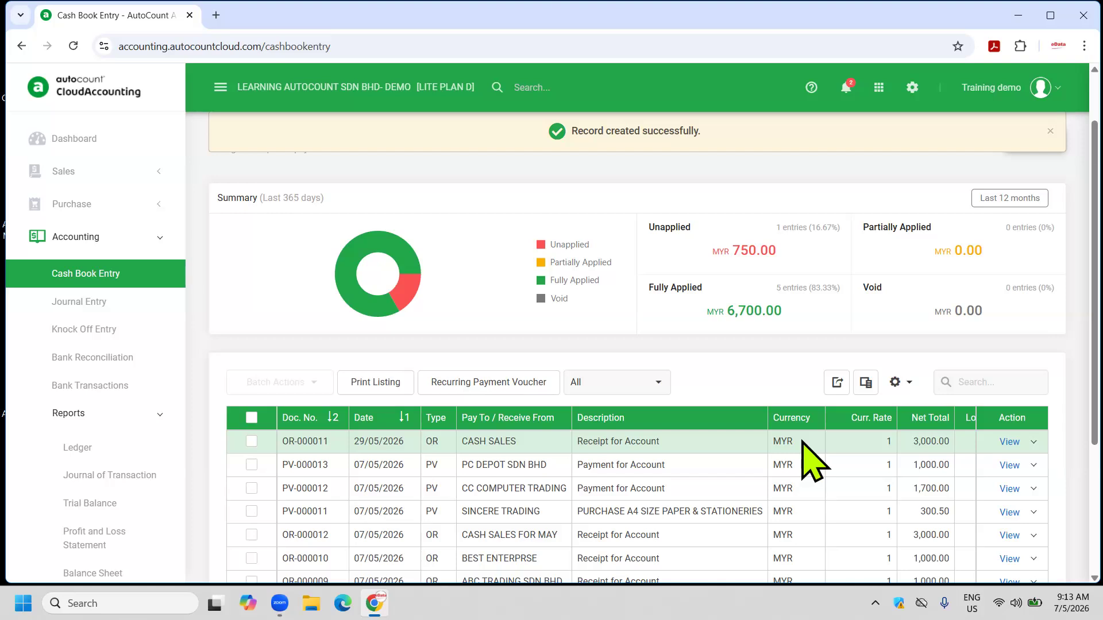
scroll(813, 463, "up", 1)
Start payment voucher PV-000015 for GAN S TRADING with description PUR A4 SIZE PAPER.
left_click(1034, 209)
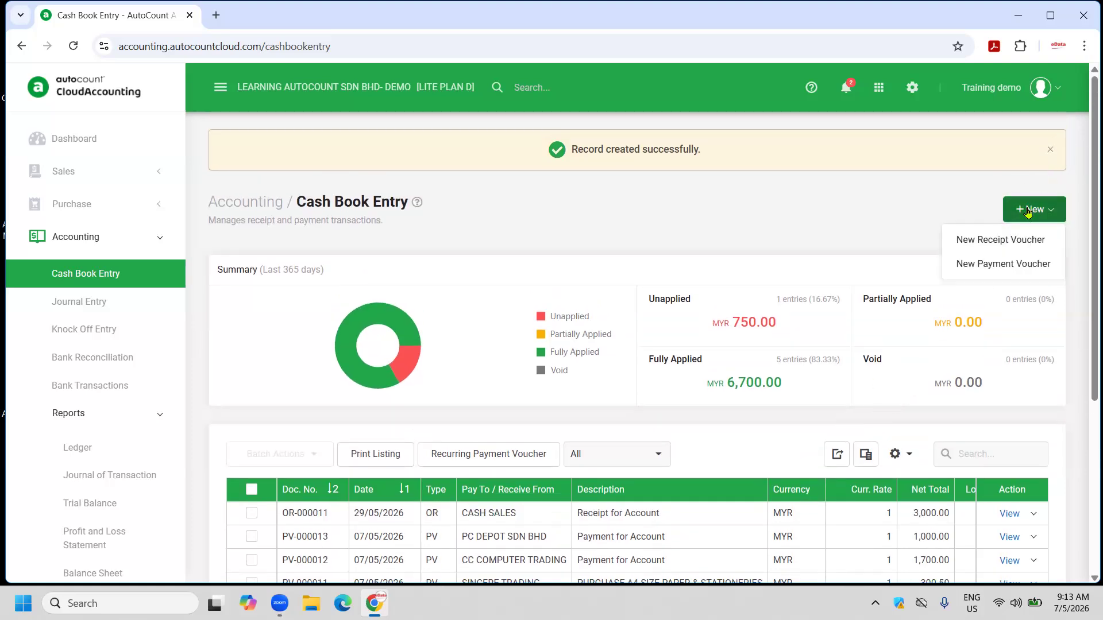
left_click(1003, 265)
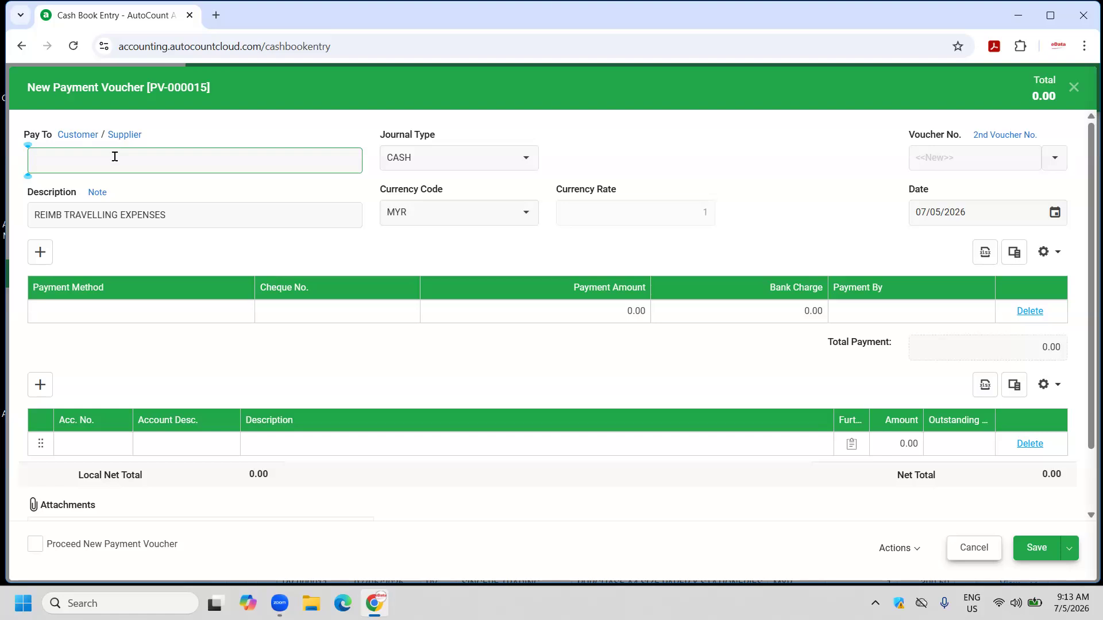
type("GAN S TRADING")
left_click(200, 217)
key("ctrl+a")
type("P")
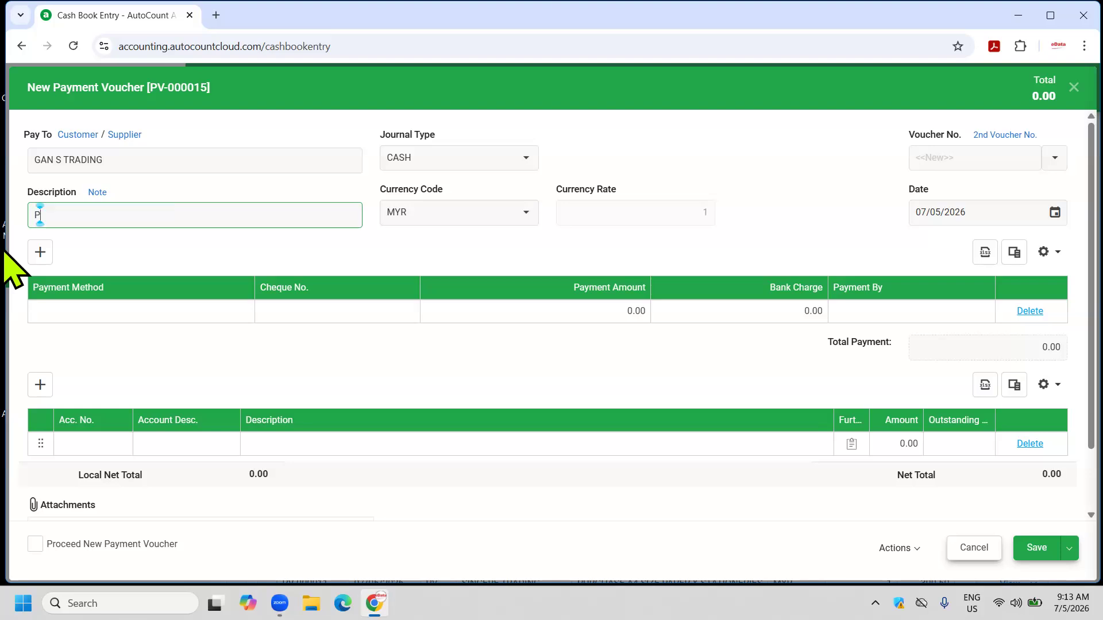
type("UR A4 SIZE PAPER")
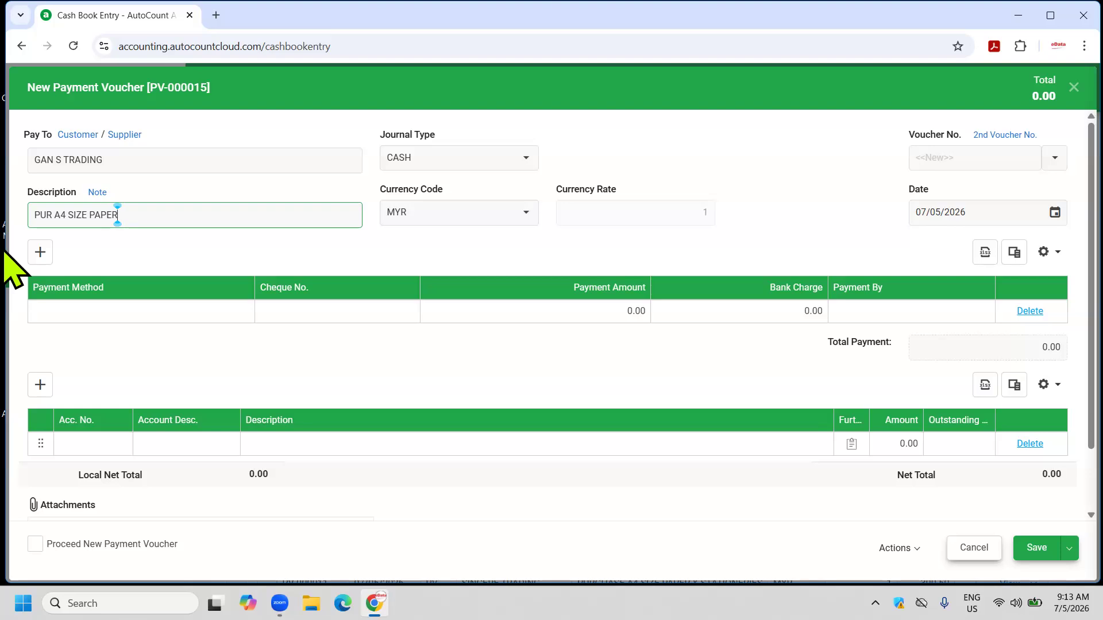
left_click(102, 315)
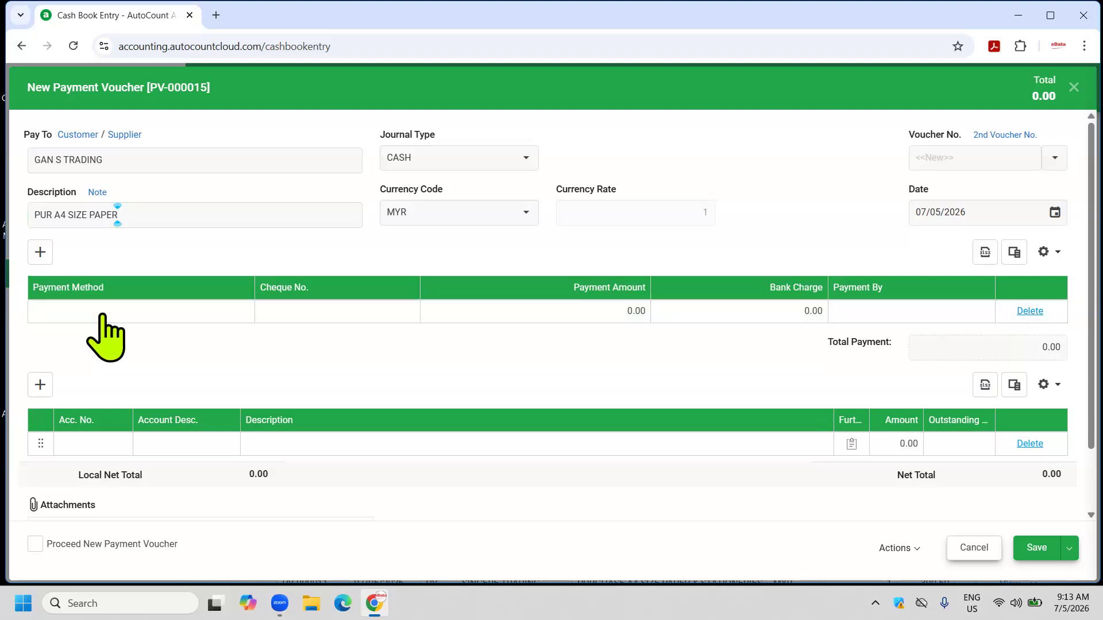
Save PV-000015 as a CASH payment charging 200.00 to 910-0000 PRINTING & STATIONERY.
left_click(105, 310)
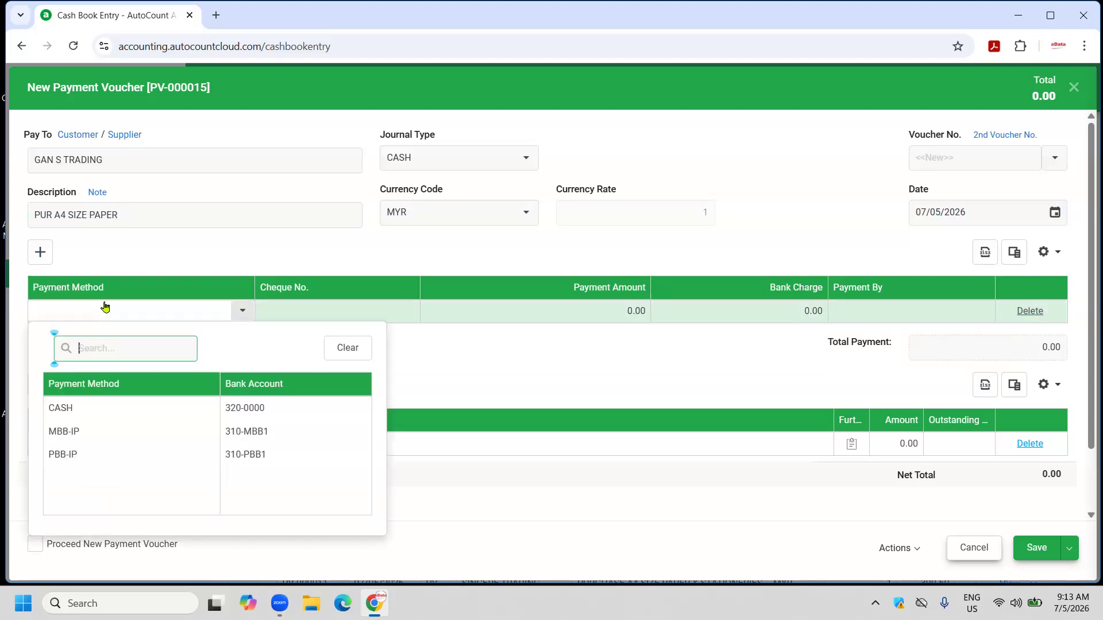
left_click(84, 407)
left_click(85, 446)
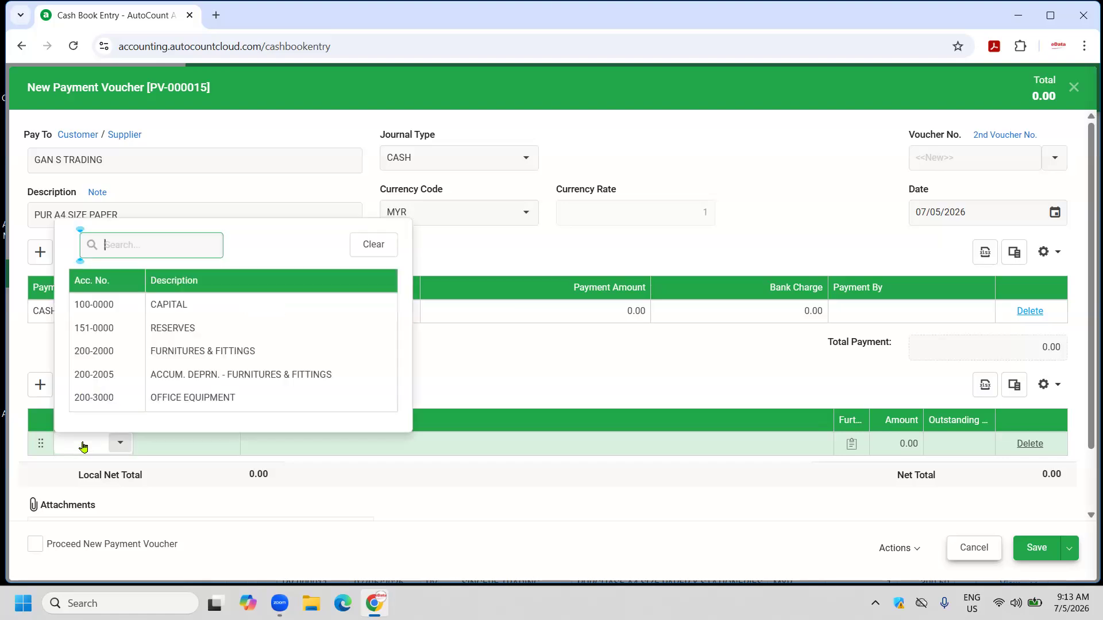
type("PRINT")
left_click(216, 309)
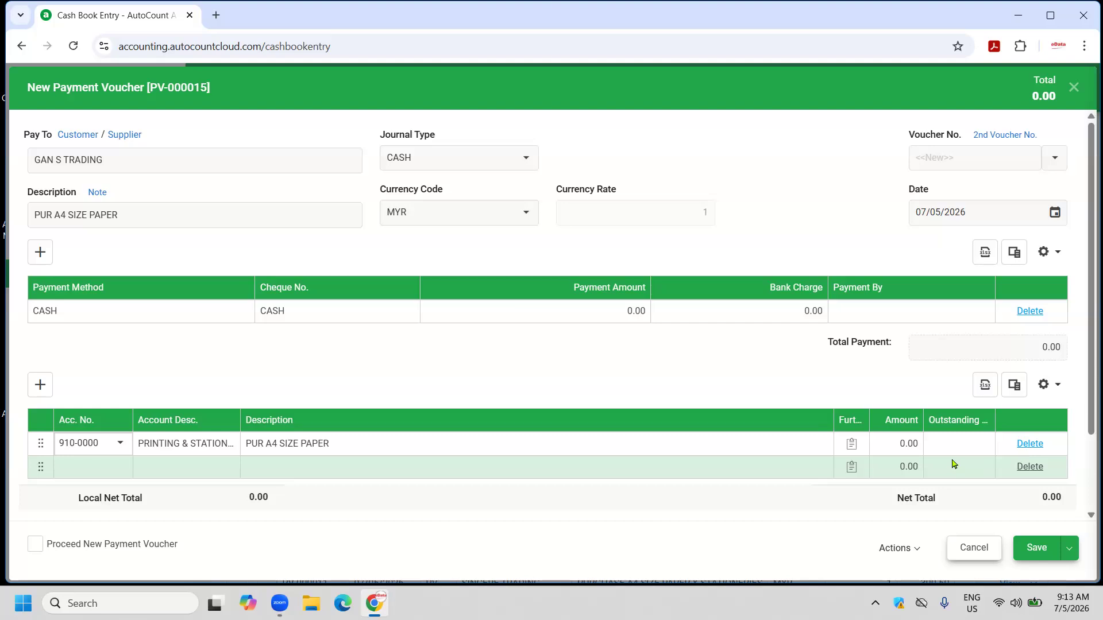
left_click(893, 446)
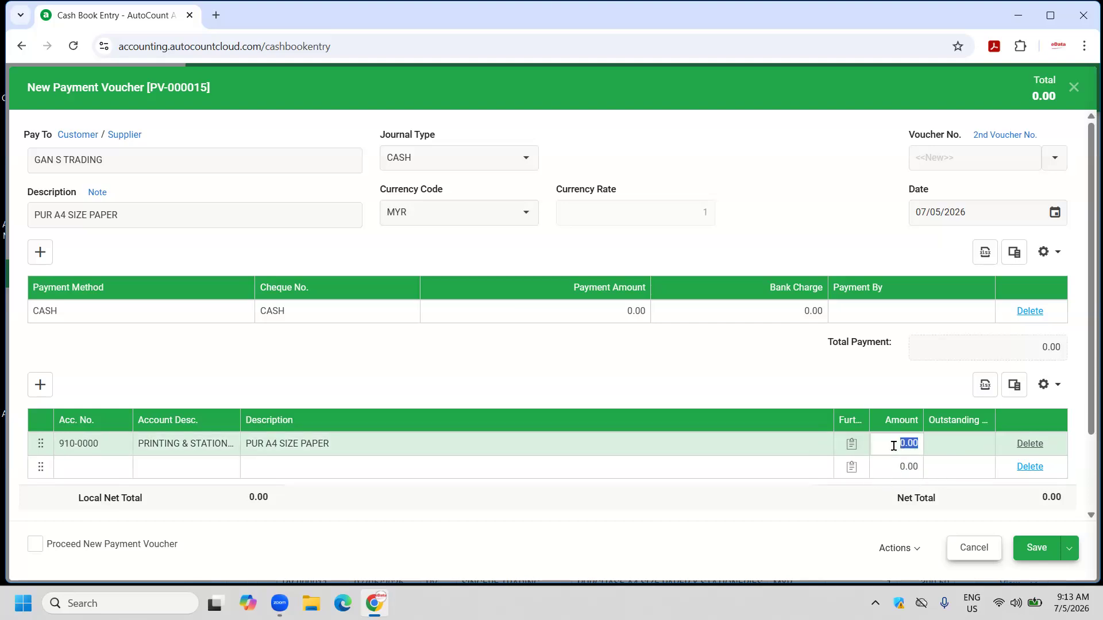
type("20")
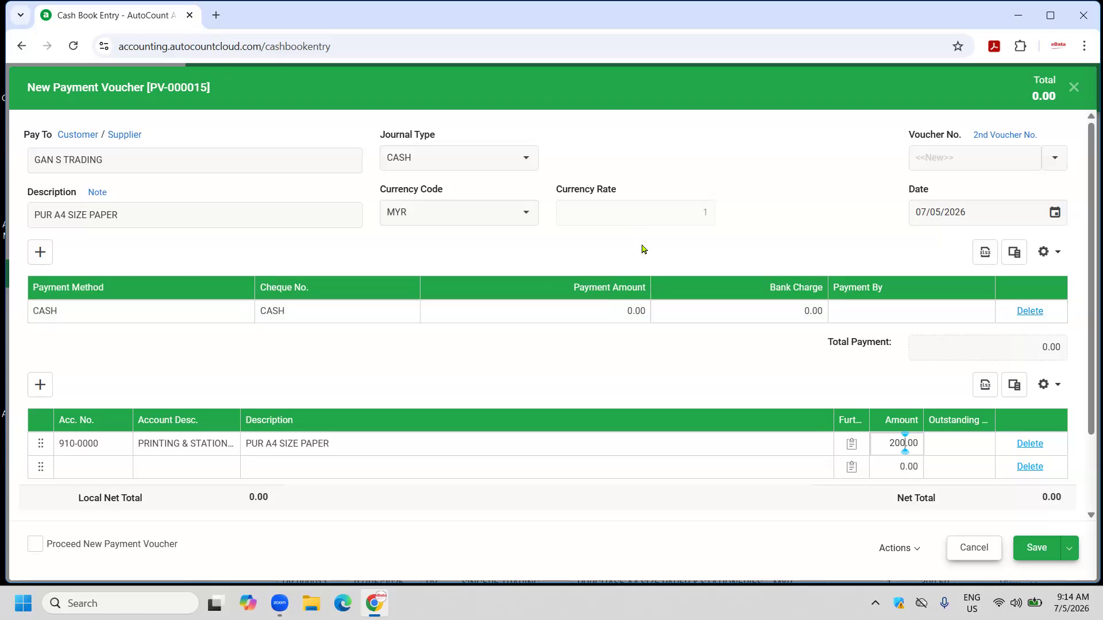
left_click(1036, 548)
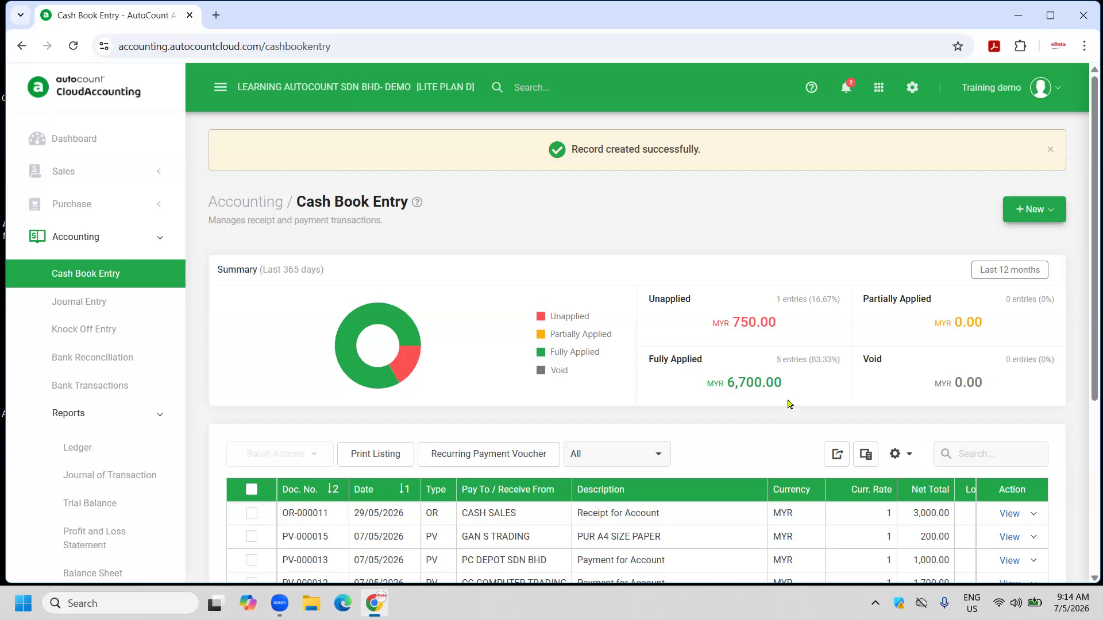
Reload the Cash Book Entry page to show PV-000015 for 200.00.
scroll(788, 405, "down", 5)
scroll(788, 405, "up", 4)
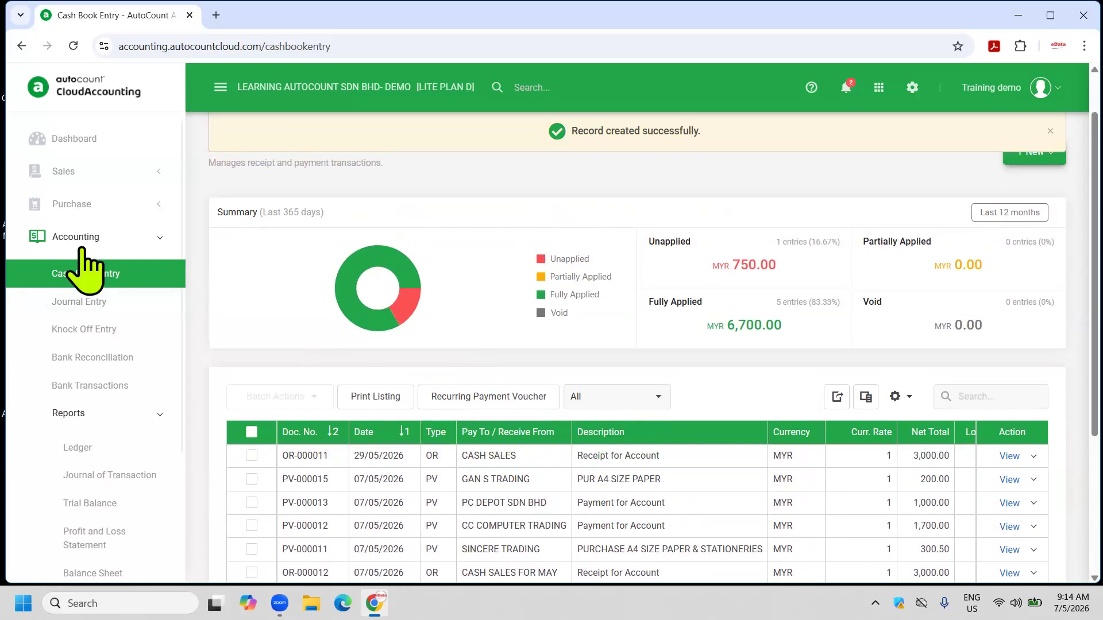
left_click(73, 46)
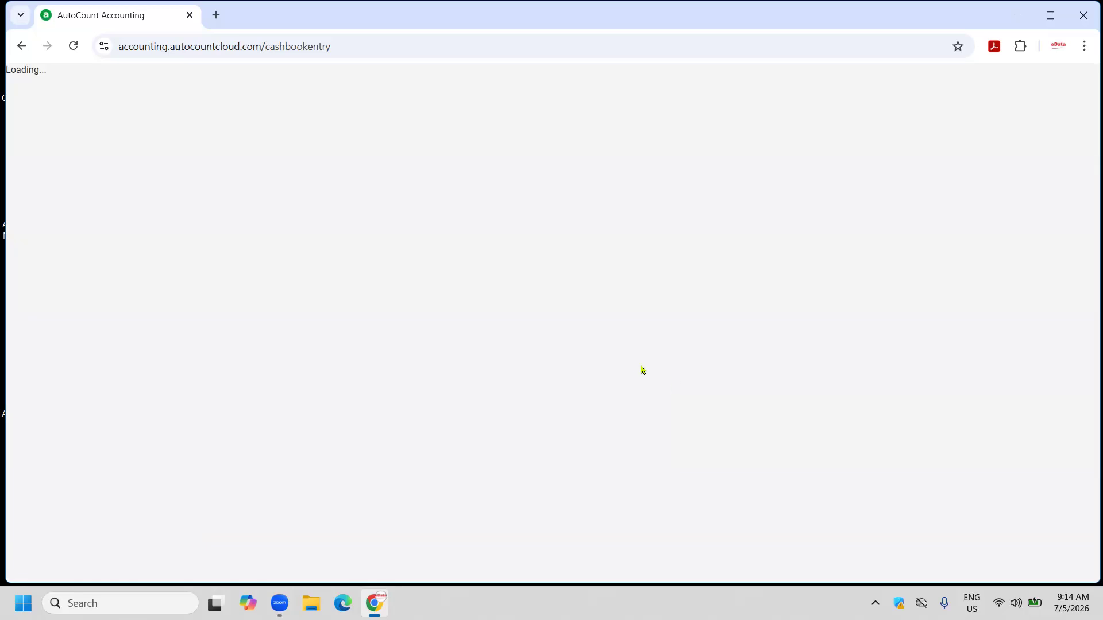
scroll(579, 447, "down", 1)
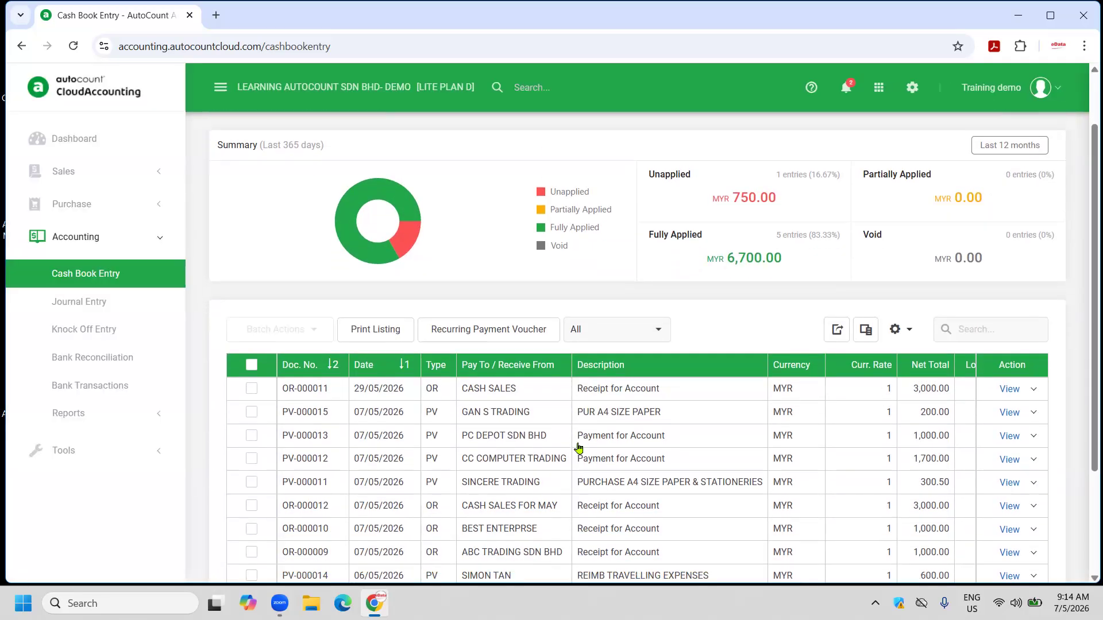
Sort the cash book by Type descending, payment vouchers first, and open the Column Chooser.
left_click(452, 363)
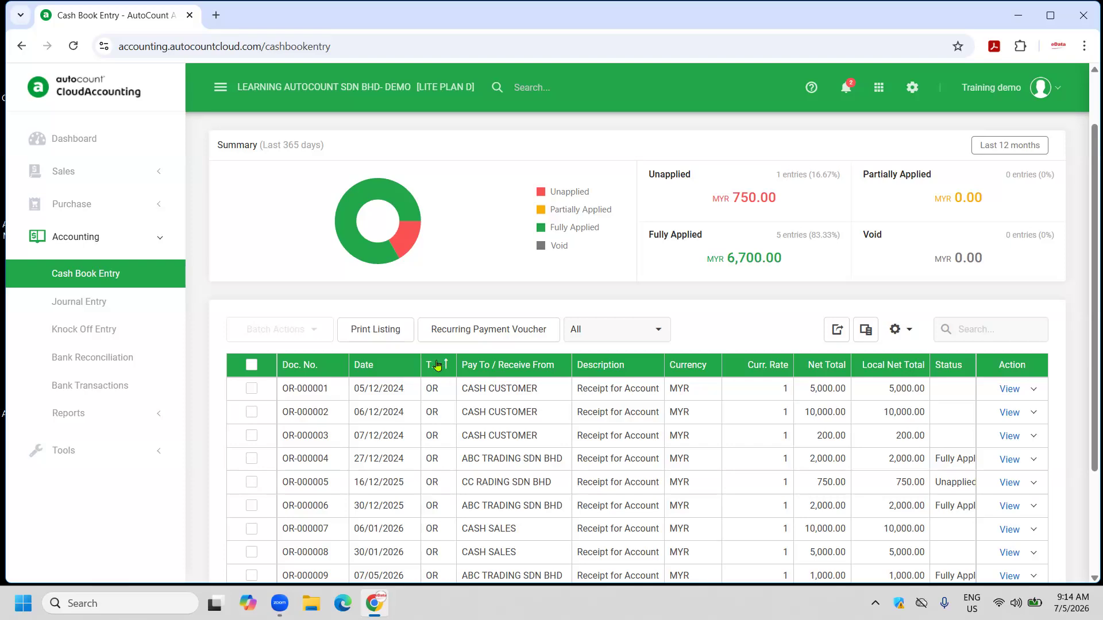
left_click(442, 364)
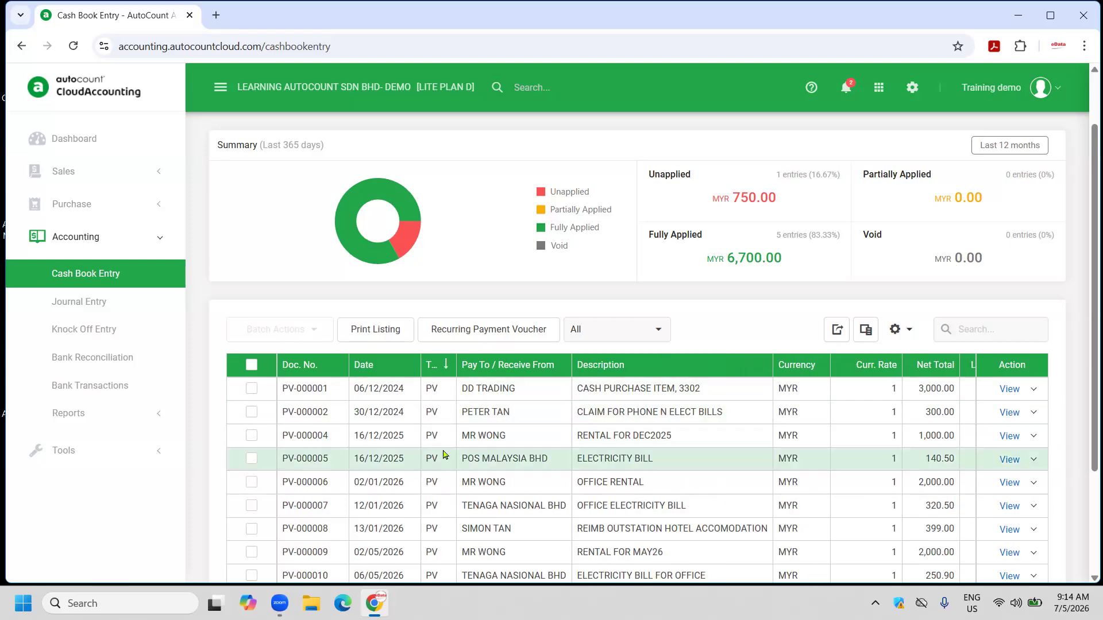
scroll(468, 458, "up", 2)
scroll(473, 454, "down", 3)
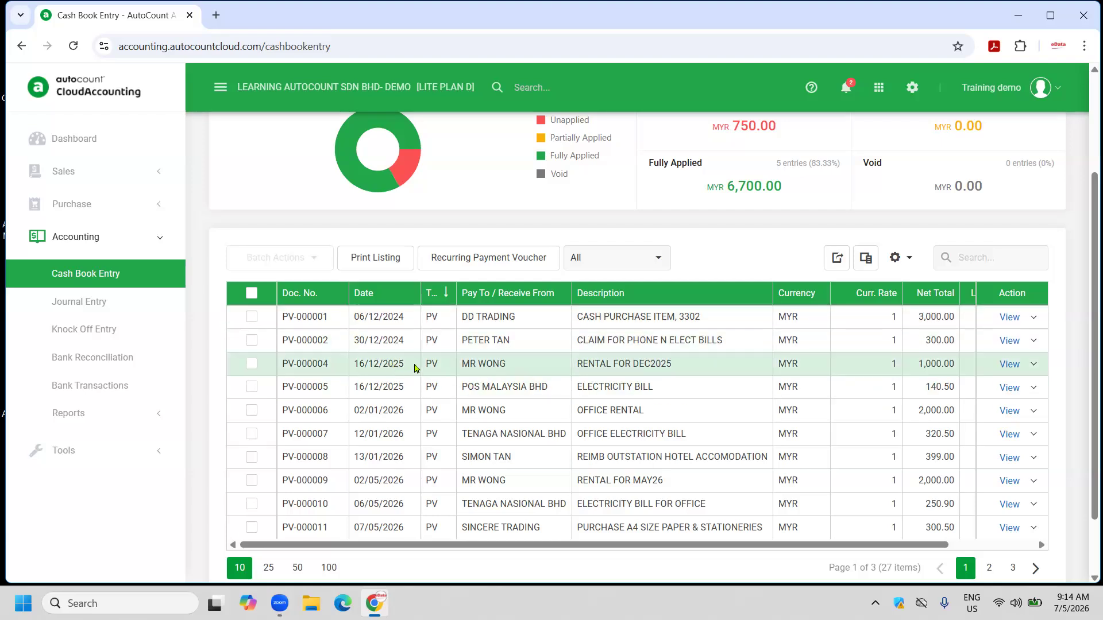
left_click(903, 262)
Add a Year Month column after the Type column.
left_click(862, 263)
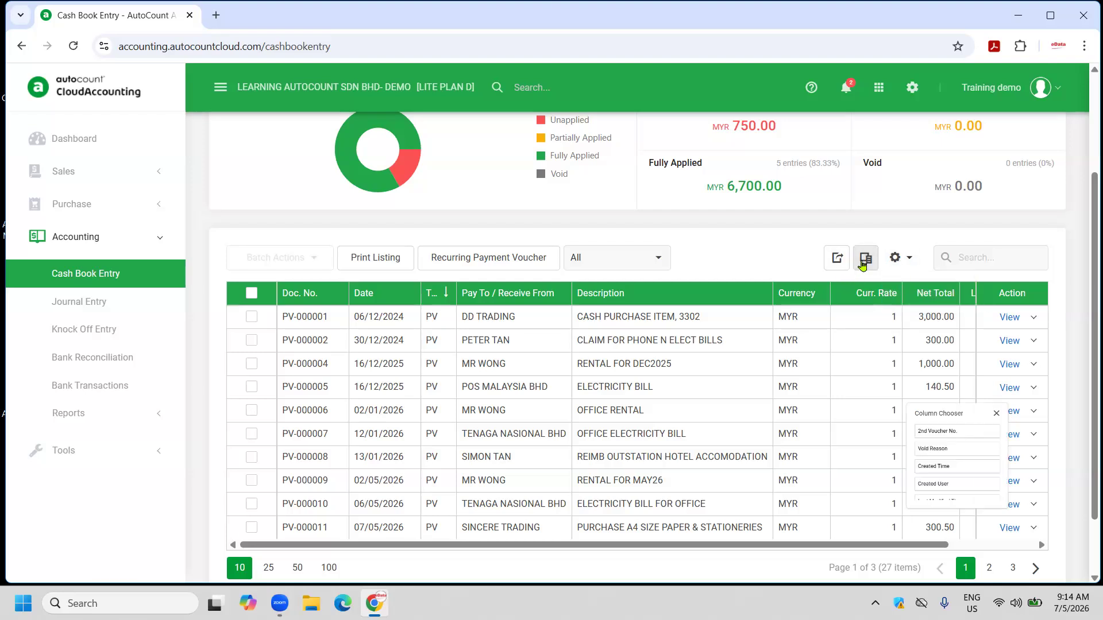
scroll(977, 471, "down", 1)
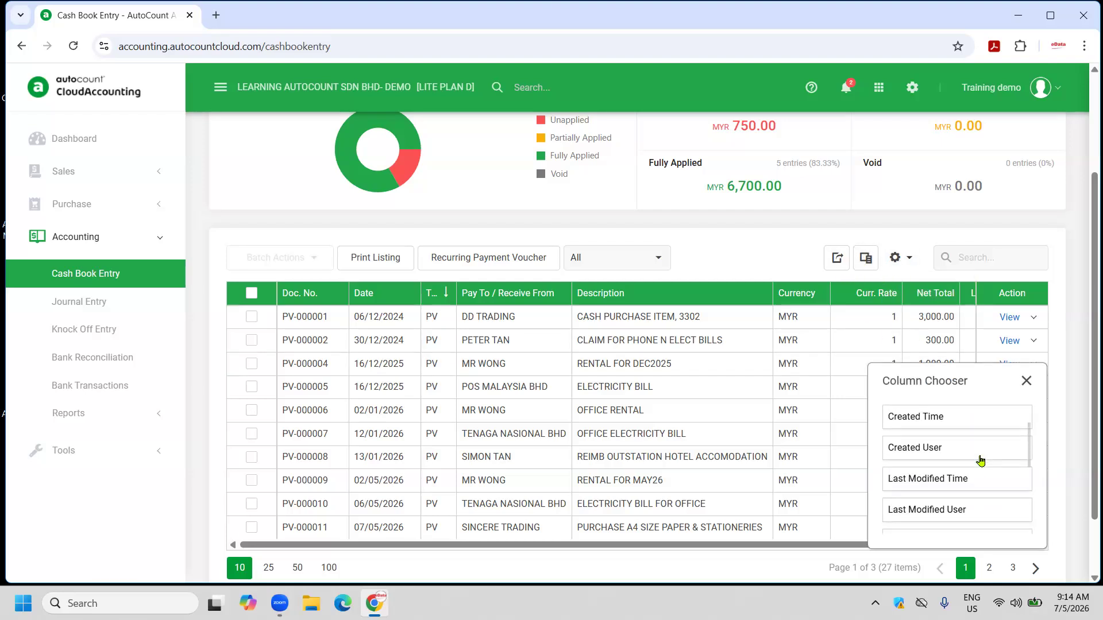
scroll(980, 461, "down", 1)
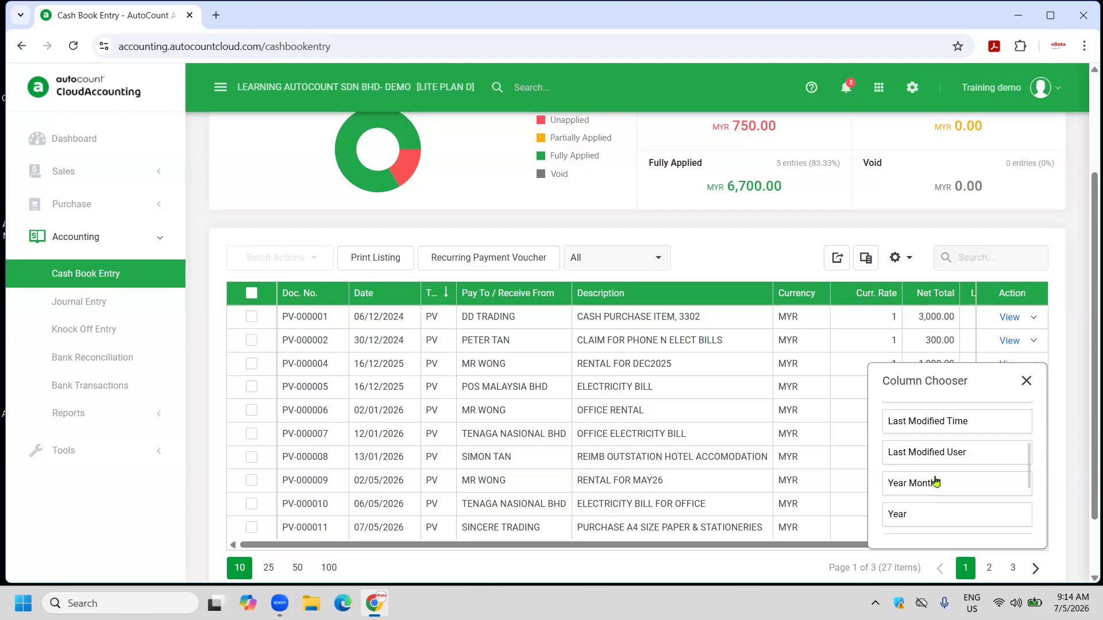
left_click_drag(933, 483, 444, 295)
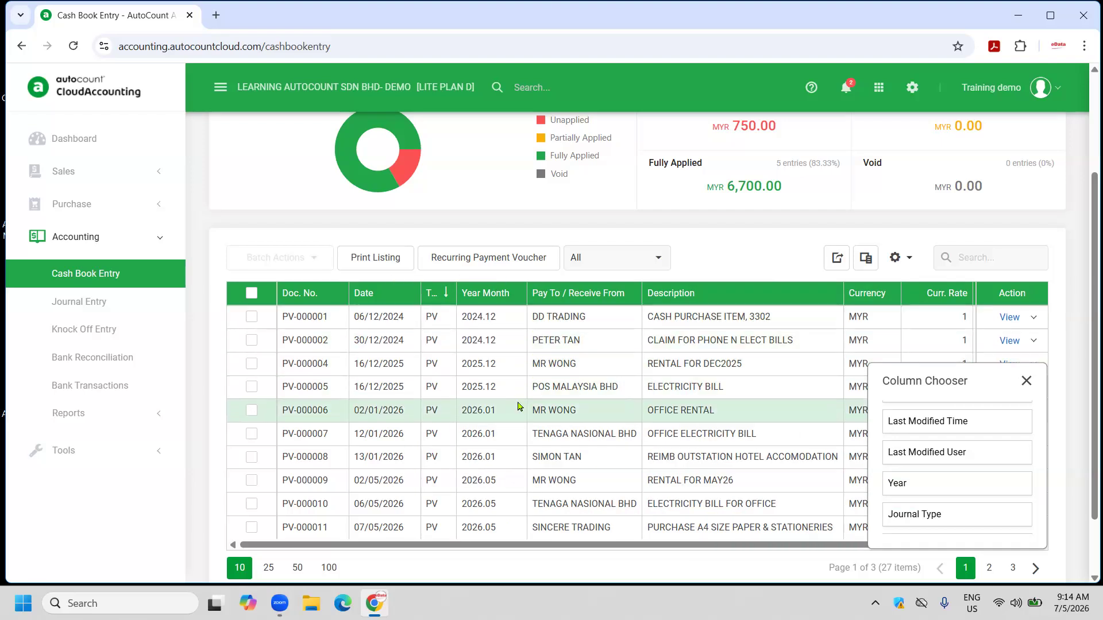
Save the layout as default PAYM and sort by Year Month ascending.
left_click(896, 263)
left_click(907, 299)
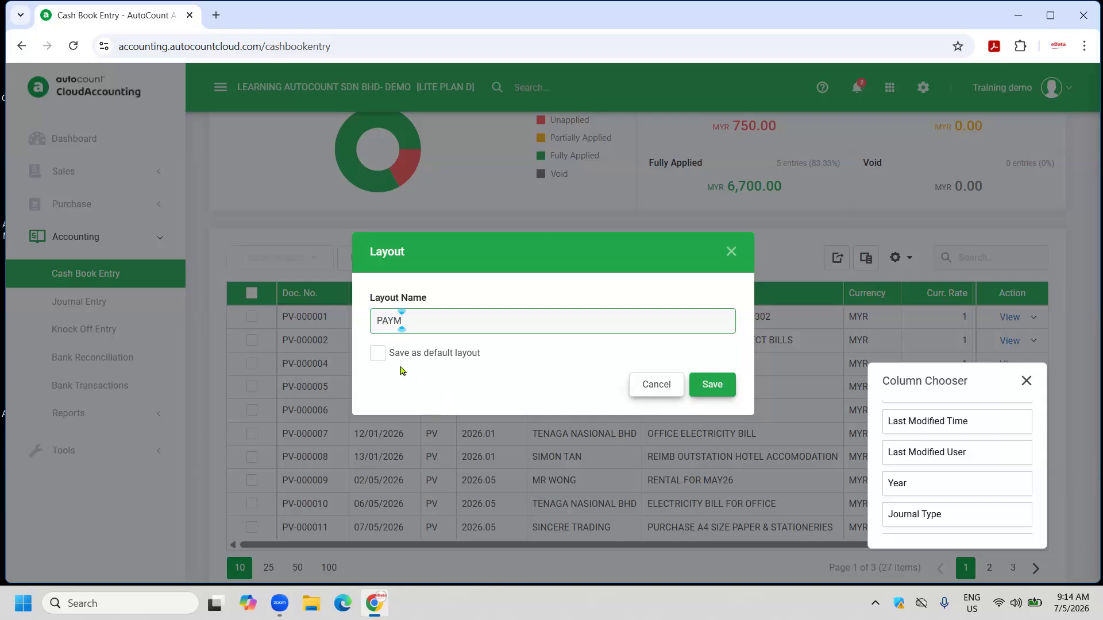
left_click(378, 353)
left_click(712, 384)
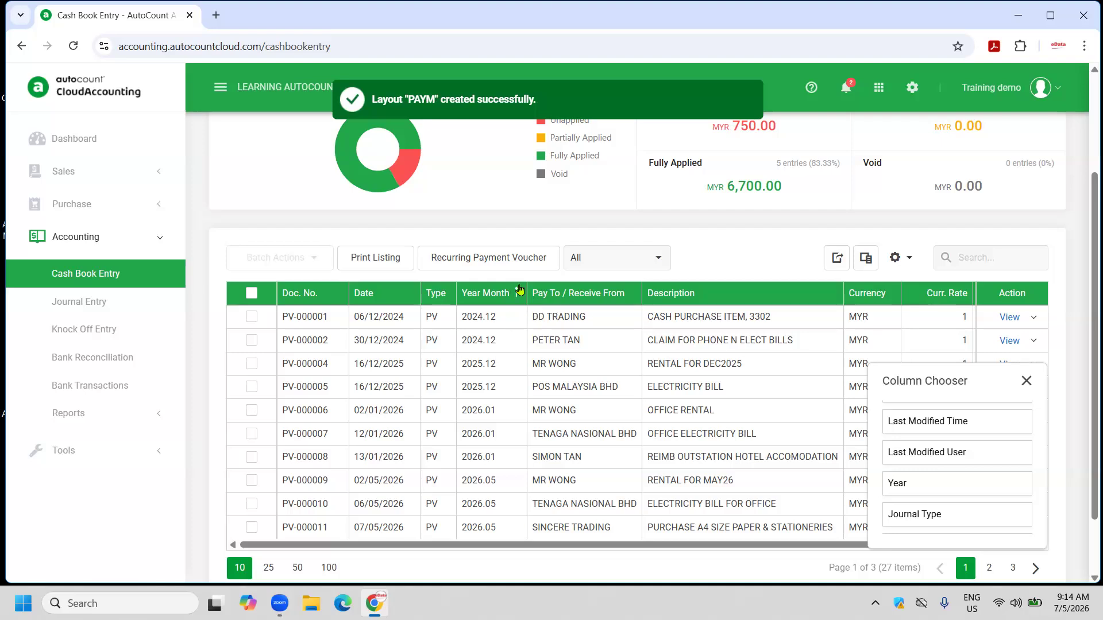
left_click(519, 290)
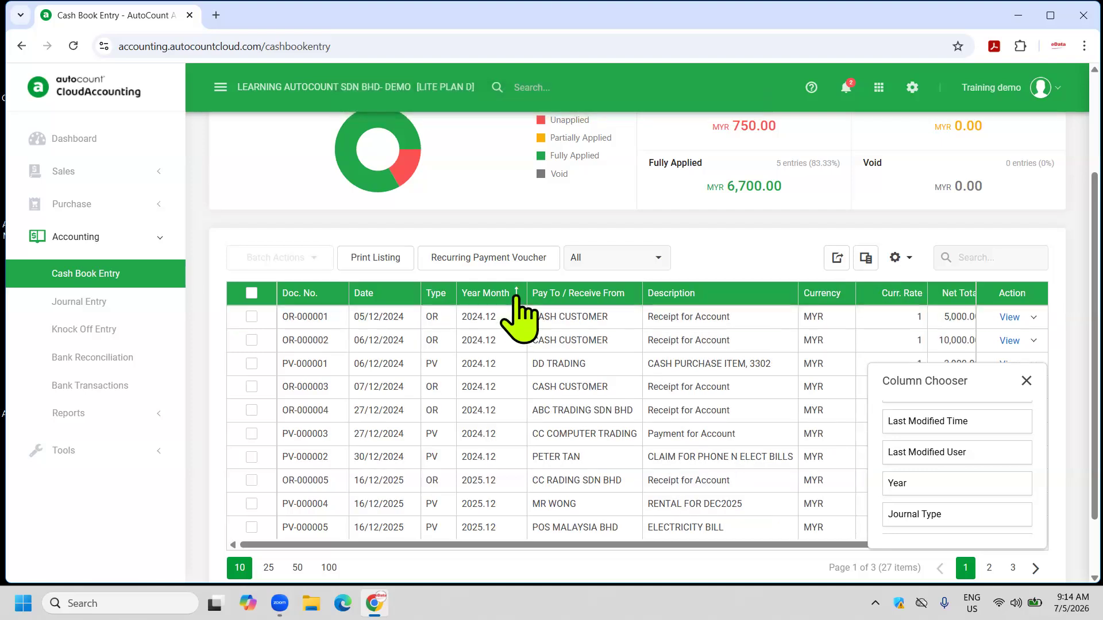
Show 100 entries per page so all 27 cash book entries fit on one page.
scroll(517, 298, "down", 2)
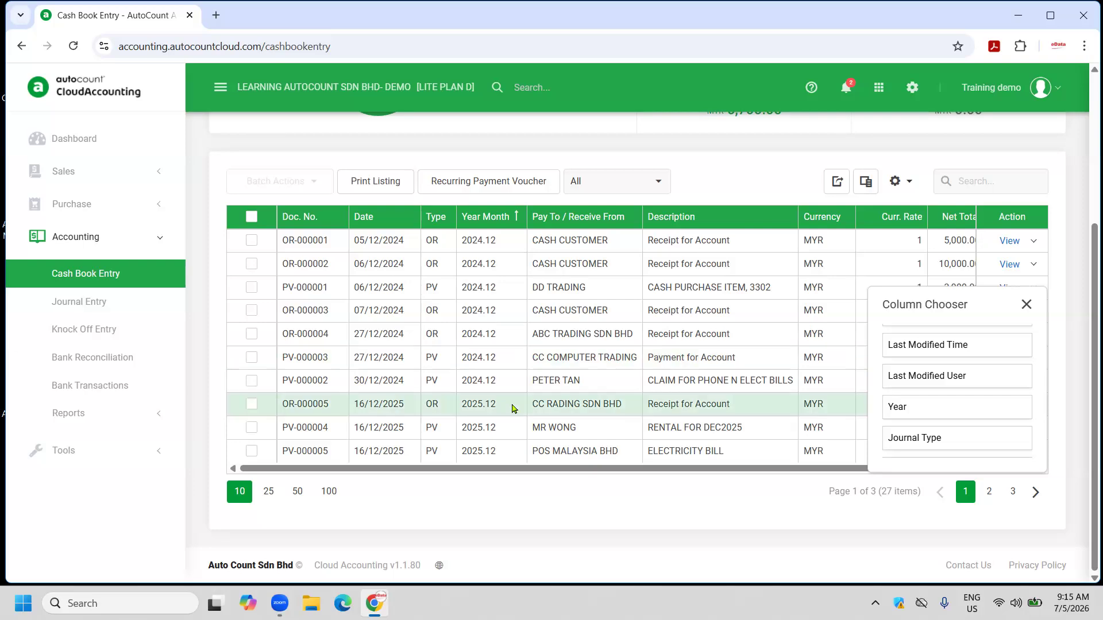
left_click(329, 493)
scroll(468, 373, "down", 6)
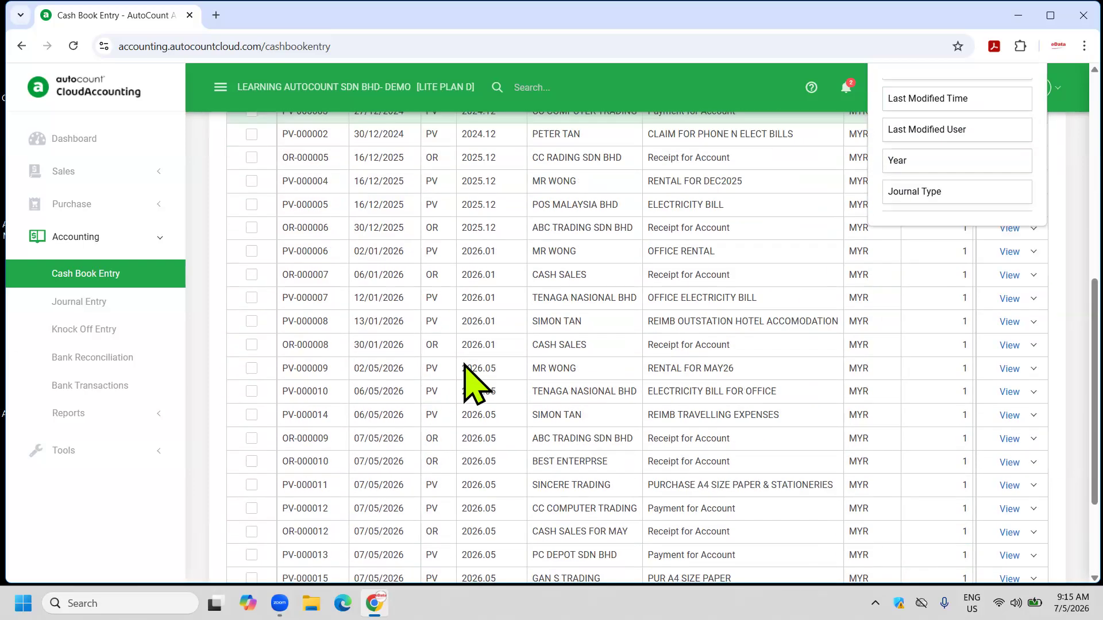
scroll(517, 344, "down", 4)
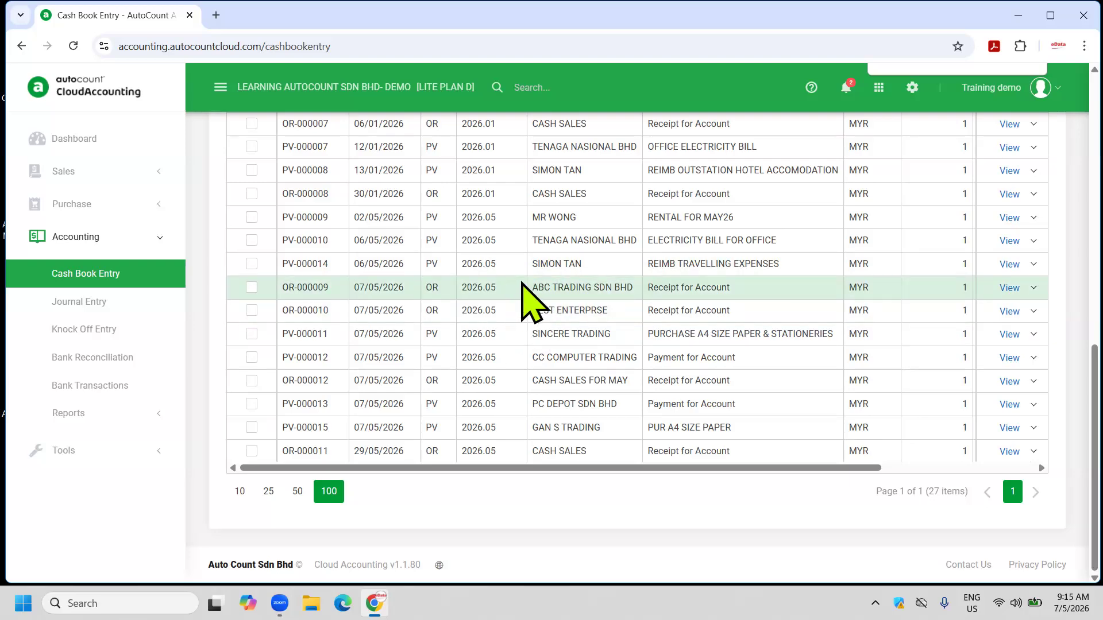
scroll(523, 291, "up", 7)
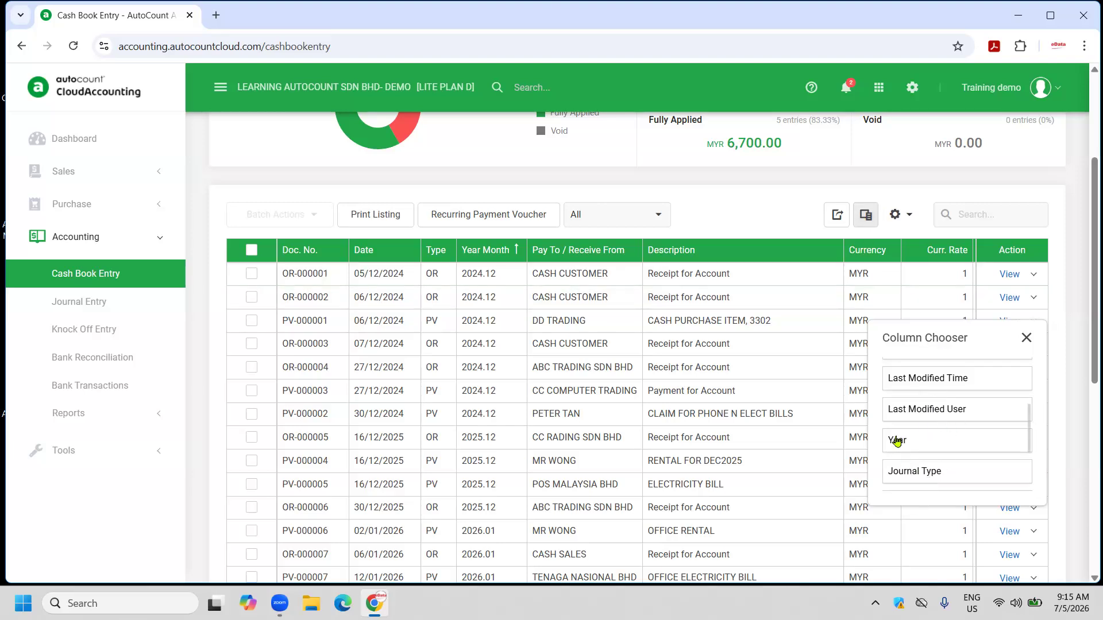
Add a Year column, resave layout PAYM, and sort entries by Year newest first.
left_click_drag(897, 441, 516, 251)
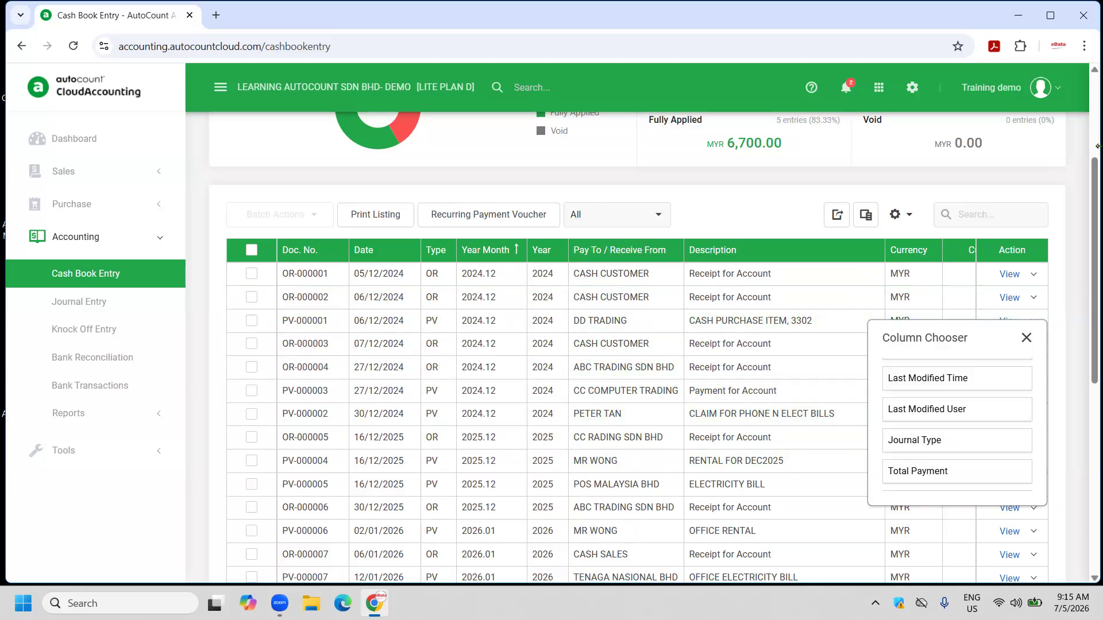
left_click(897, 216)
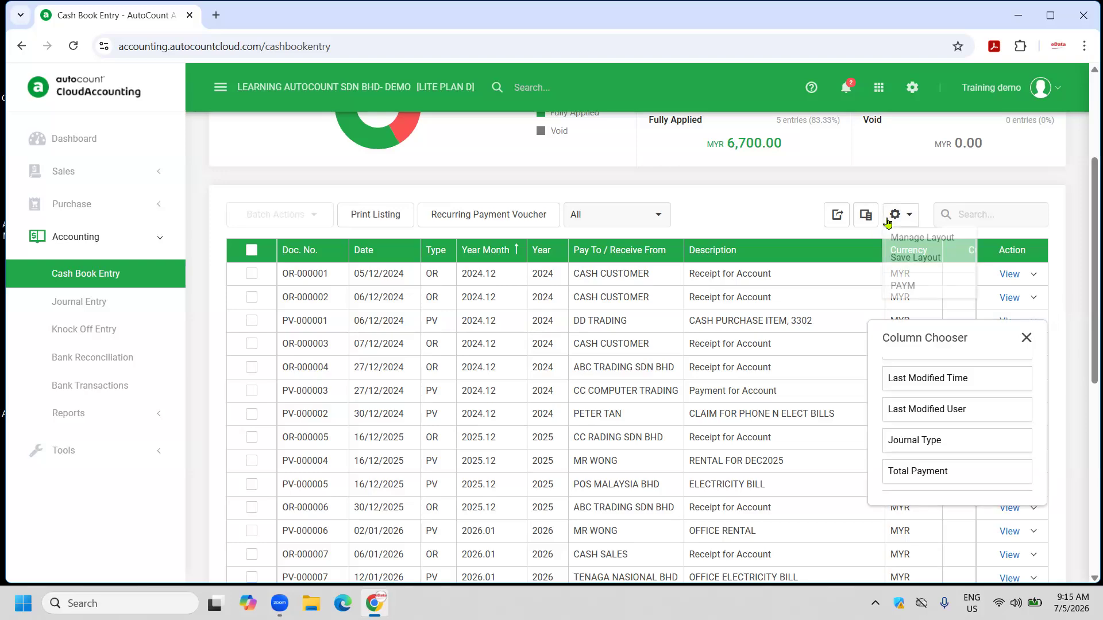
left_click(910, 261)
left_click(711, 383)
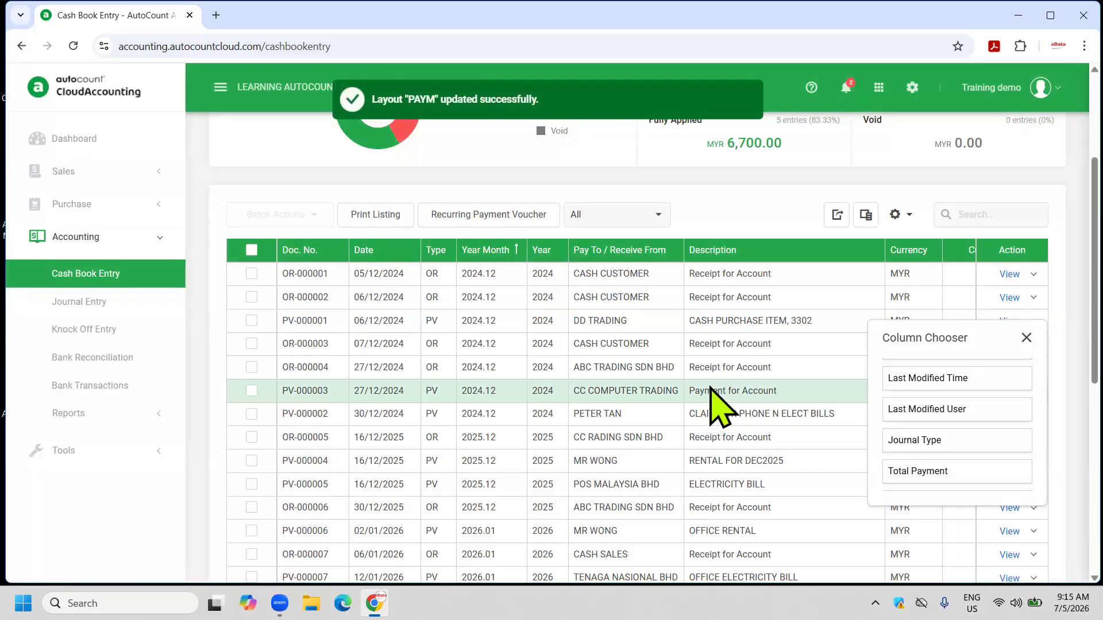
left_click(560, 247)
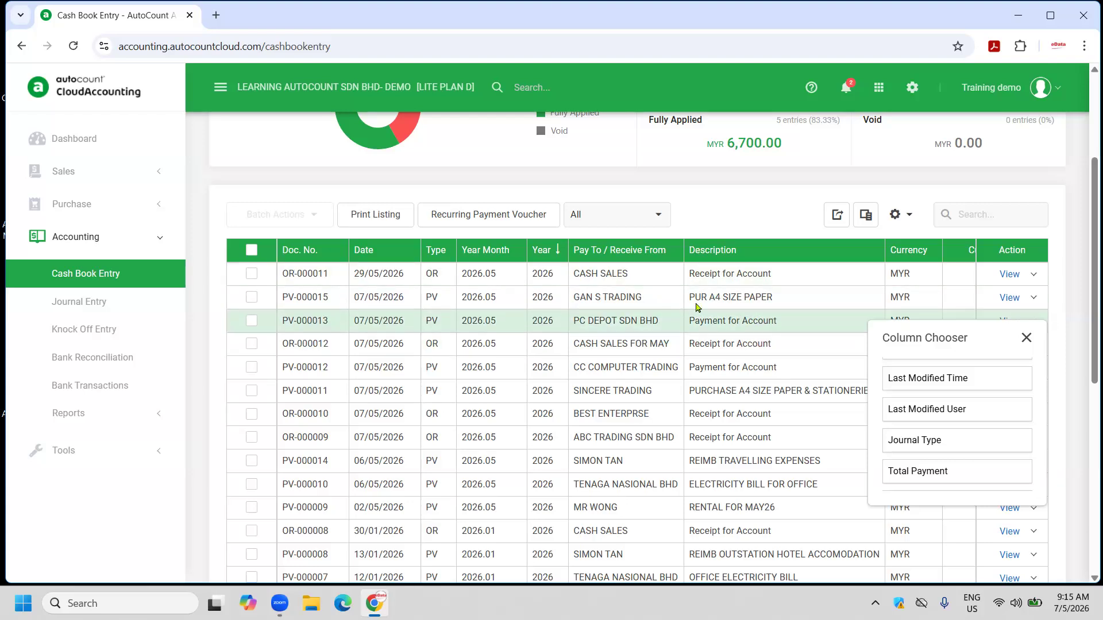
Edit payment voucher PV-000015 for A4 paper, changing the payment amount from 200.00 to 220.00, and save it.
left_click(1033, 297)
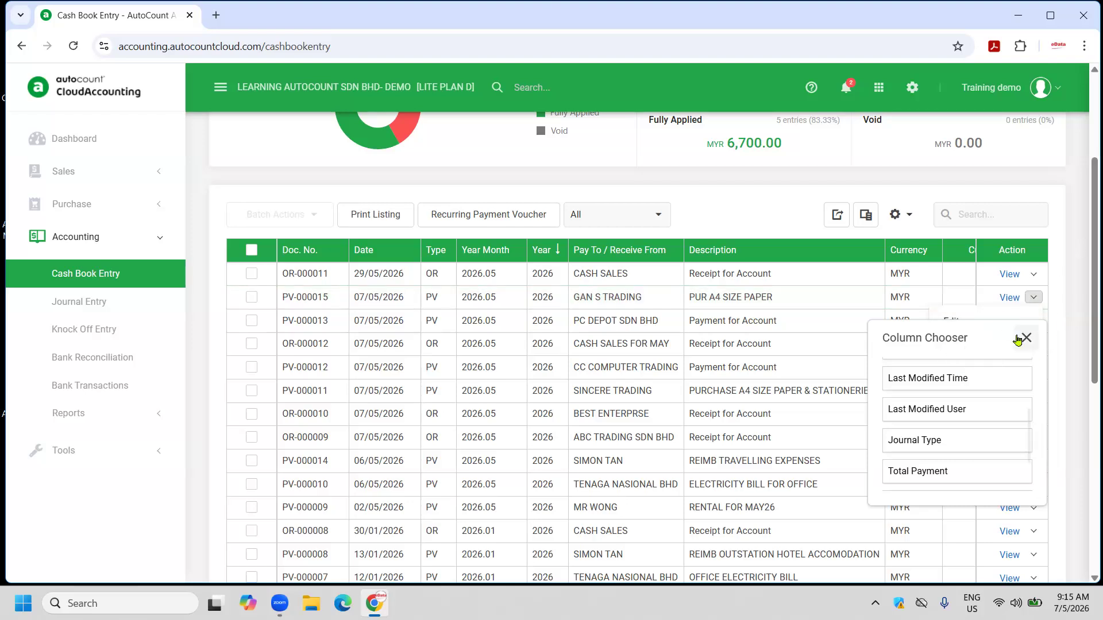
left_click(1025, 338)
left_click(1033, 297)
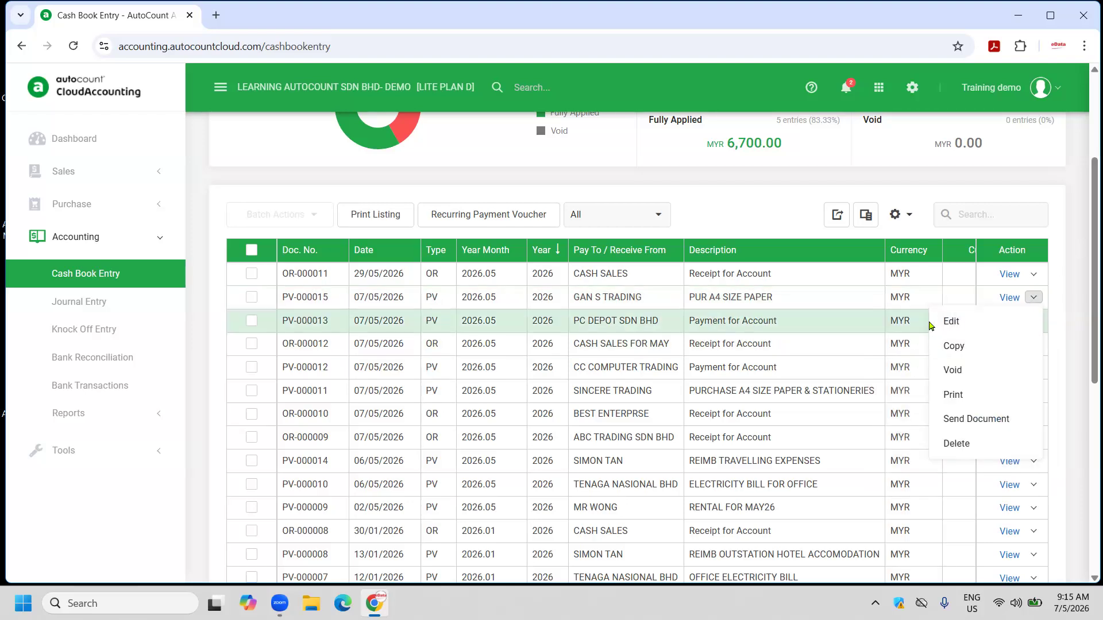
left_click(957, 320)
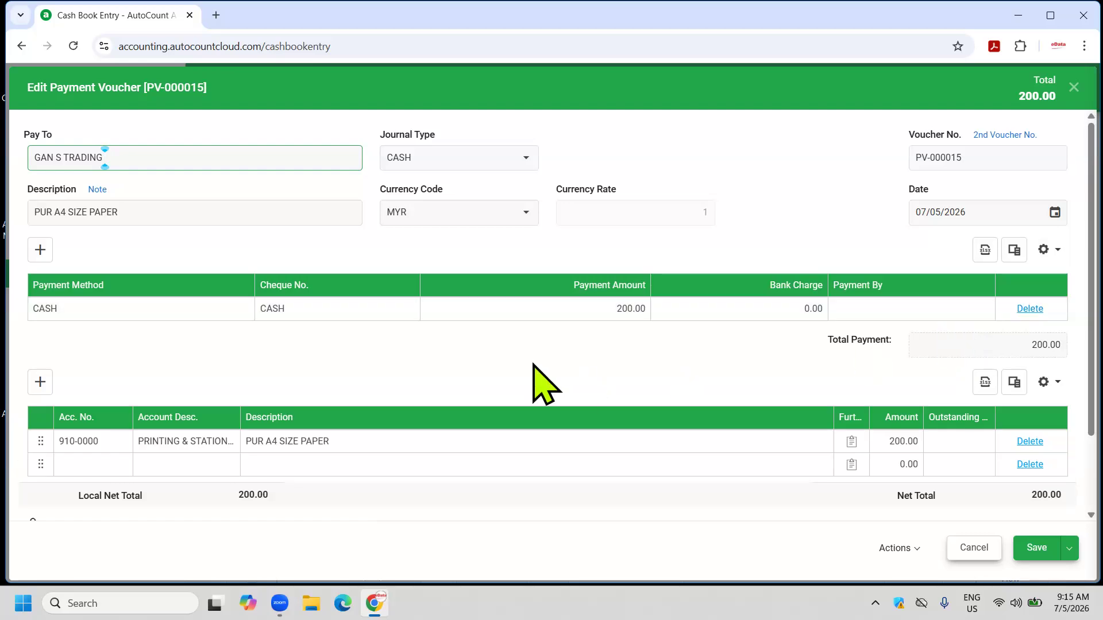
left_click(603, 309)
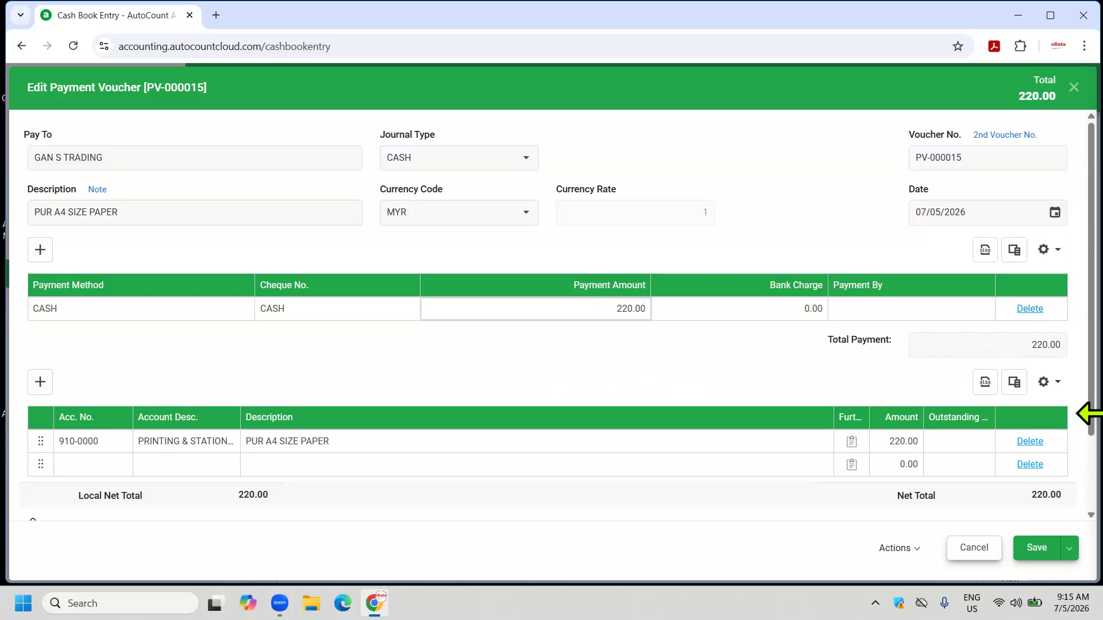
left_click(1036, 547)
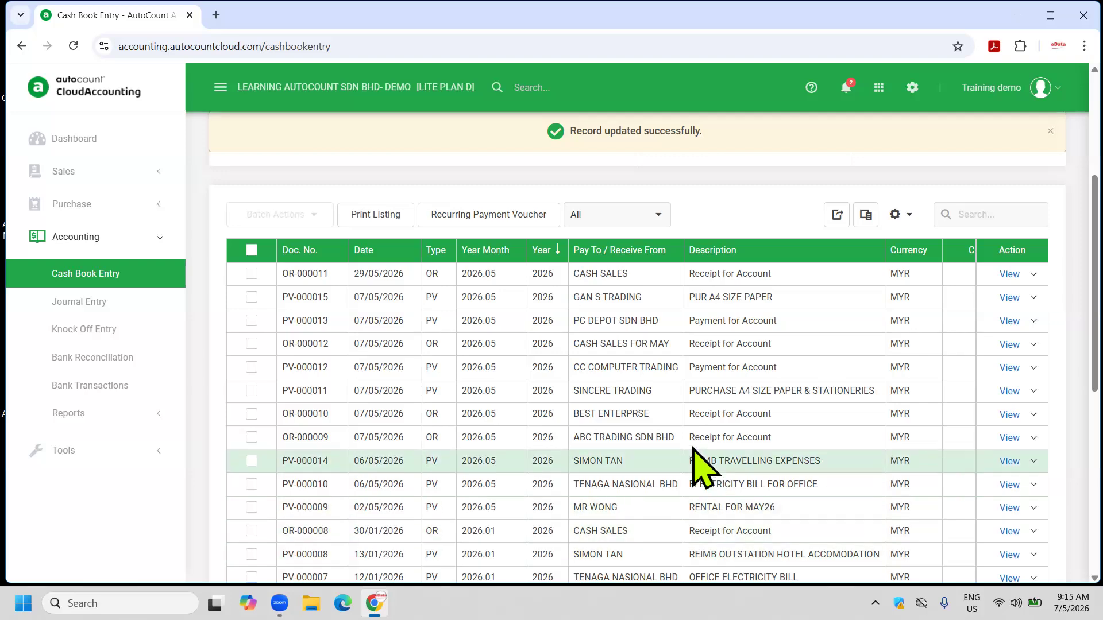
scroll(535, 437, "up", 4)
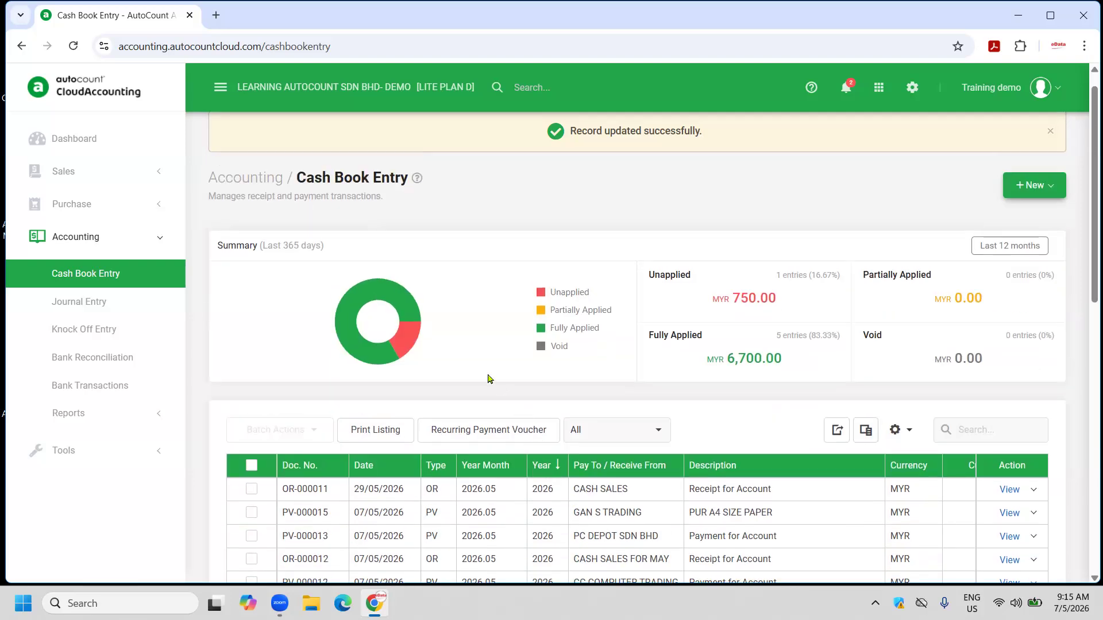
Filter the cash book listing to Payment Voucher paid by MBB-IP and CASH, and run the report.
left_click(363, 435)
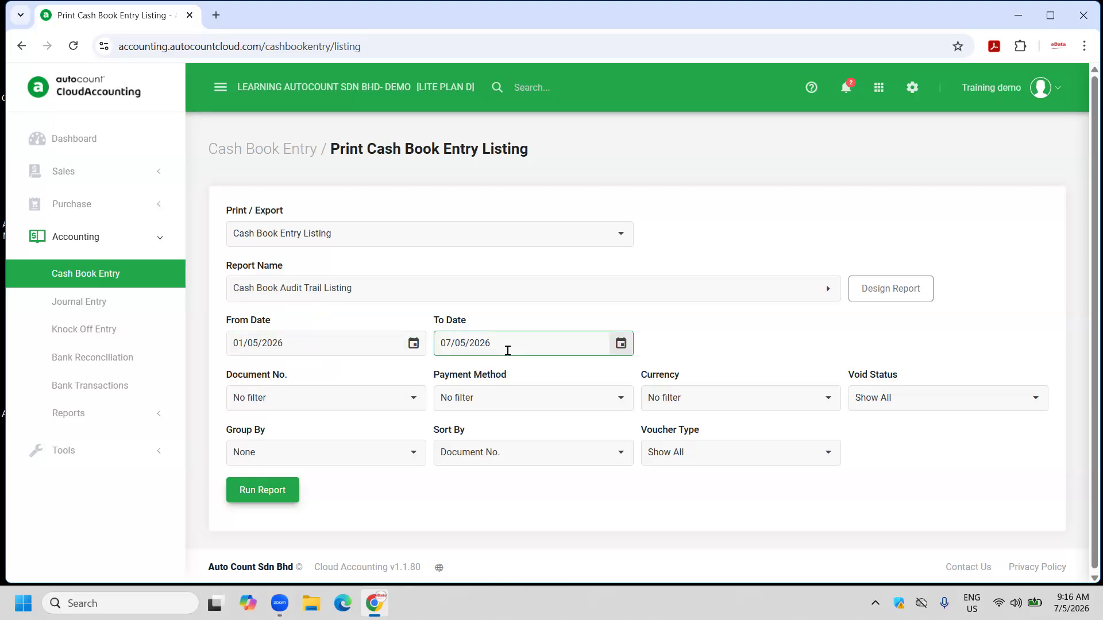
left_click(832, 455)
left_click(711, 503)
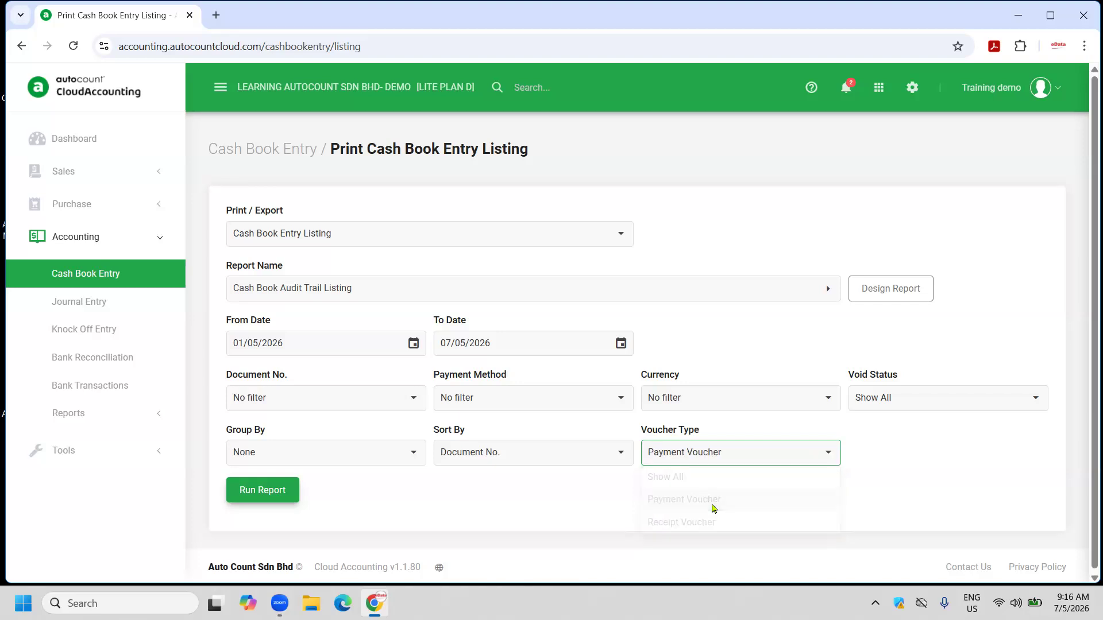
left_click(620, 402)
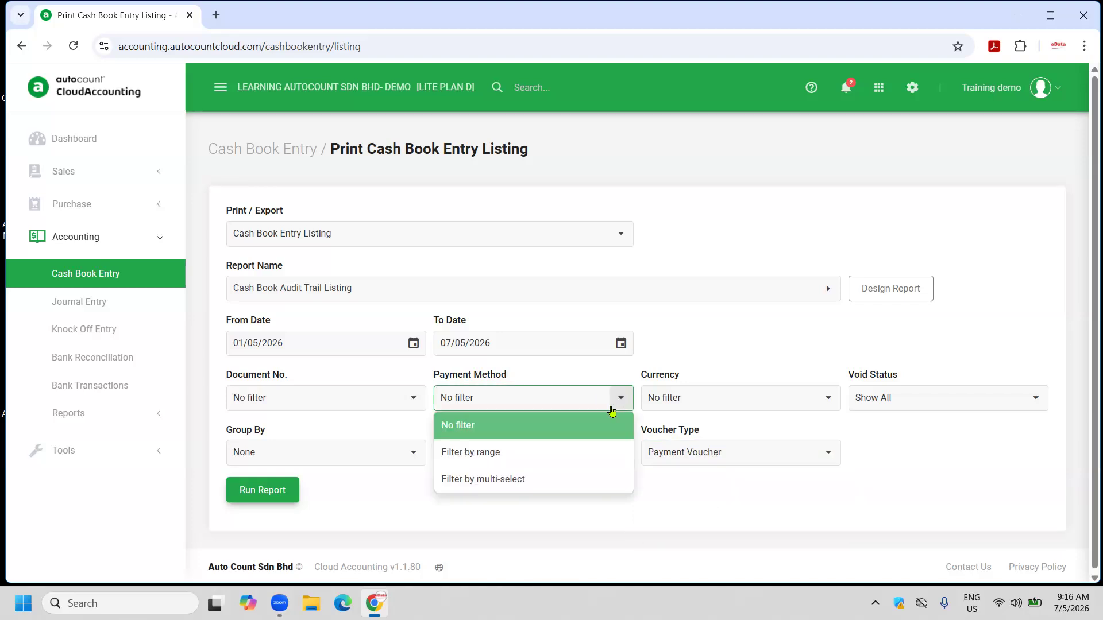
left_click(519, 485)
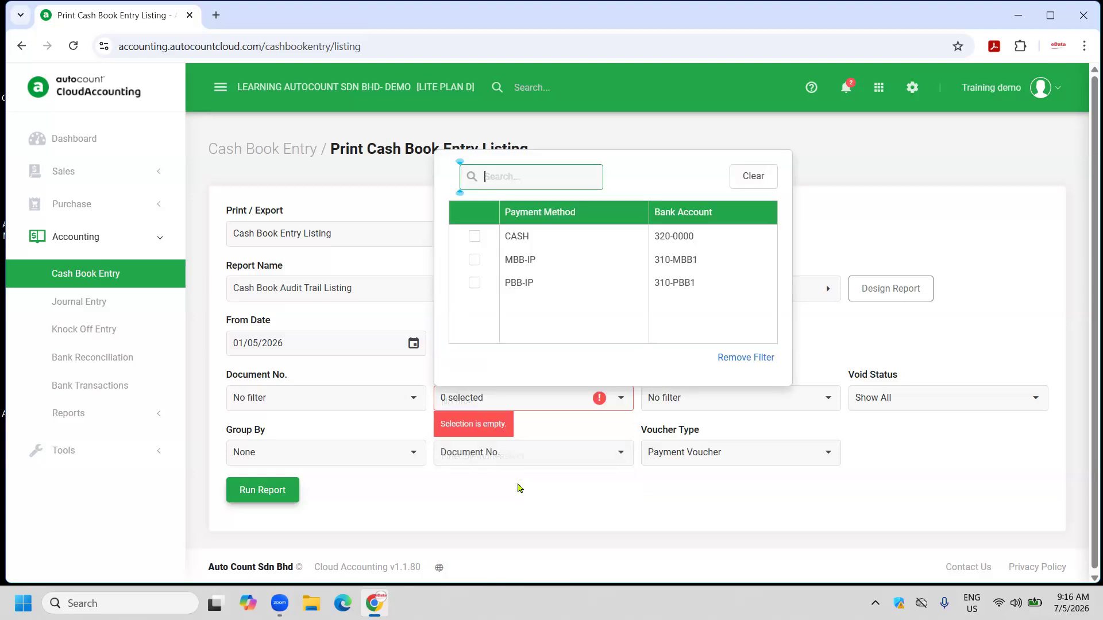
left_click(474, 260)
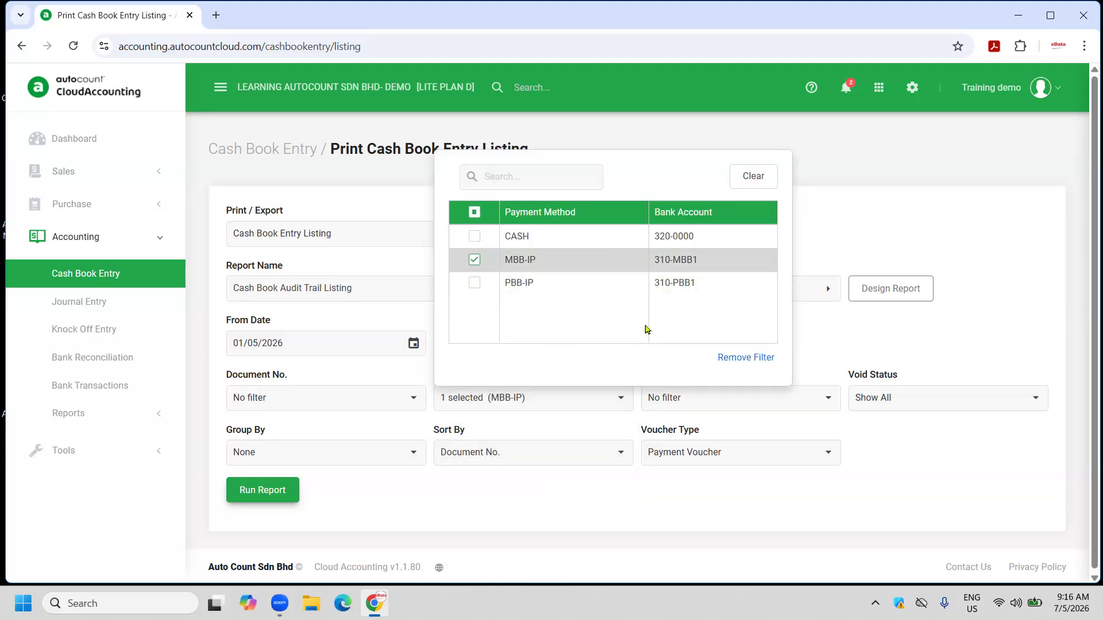
left_click(474, 237)
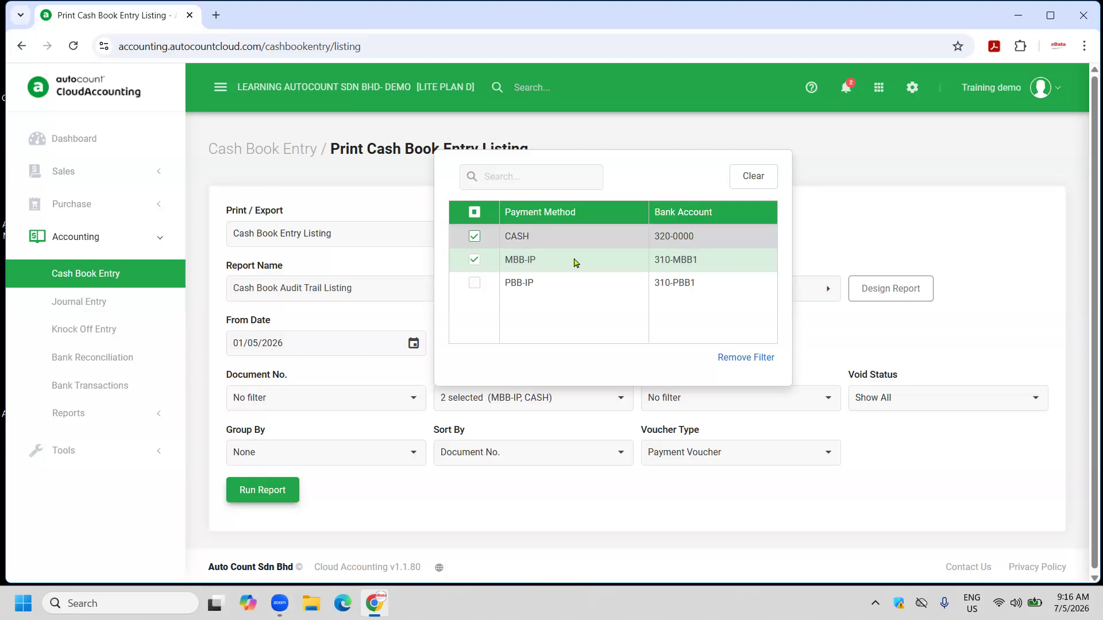
left_click(887, 215)
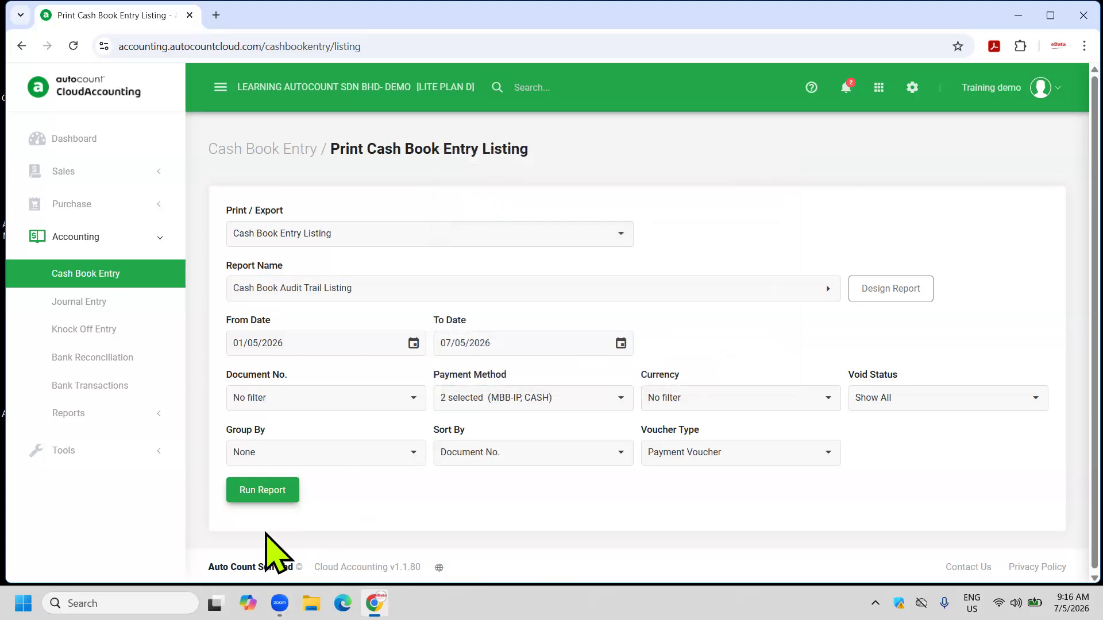
left_click(263, 491)
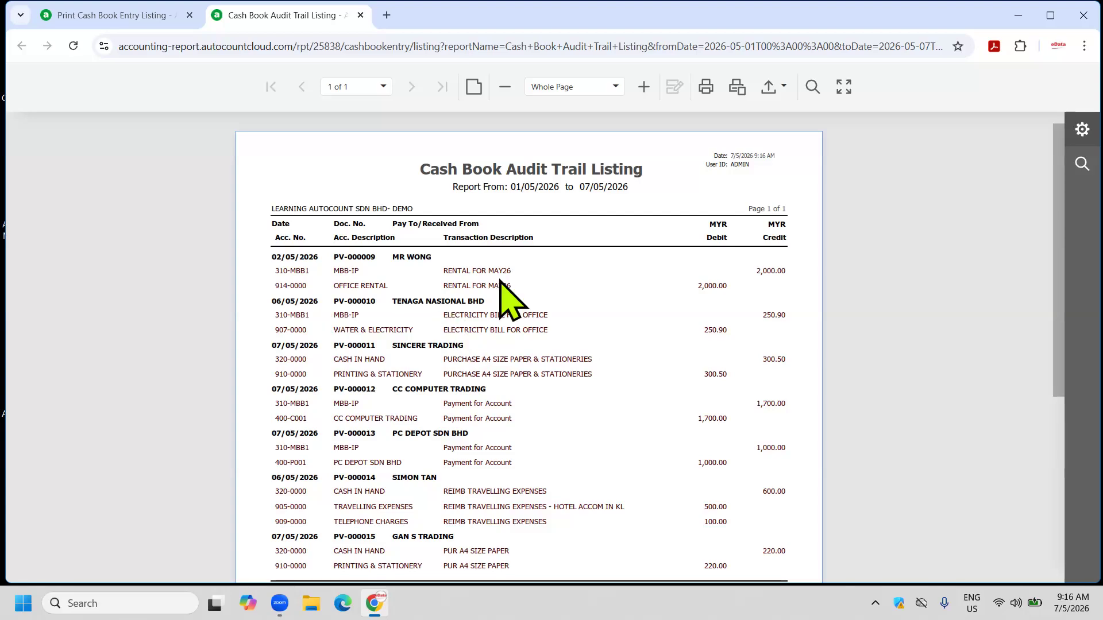
Scroll through the Cash Book Audit Trail Listing to its 6,071.40 summary, then close the report.
scroll(524, 373, "down", 3)
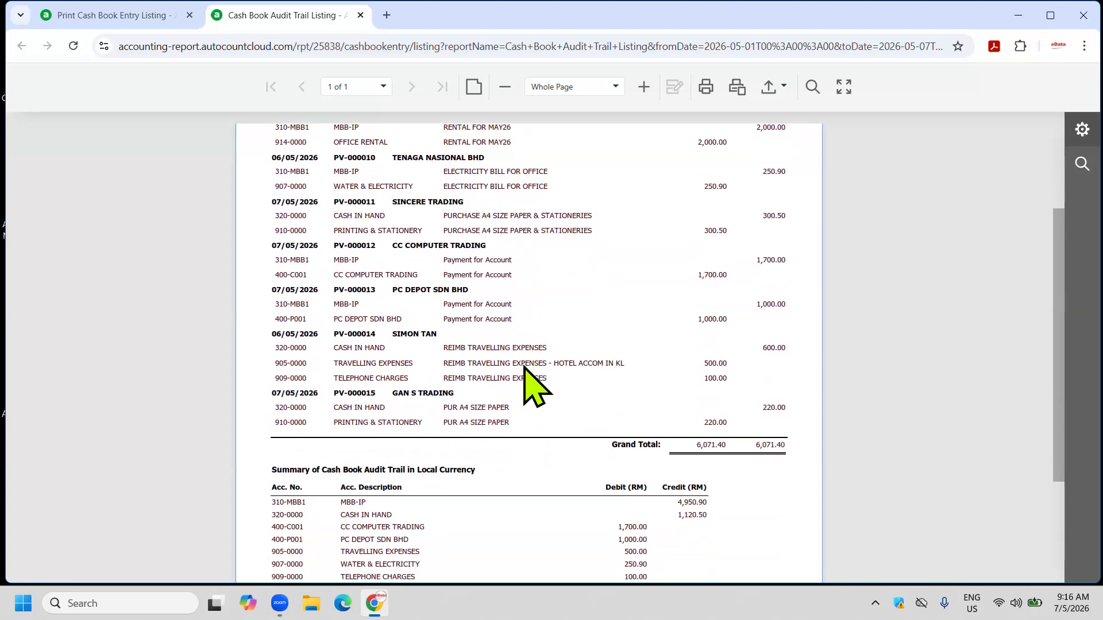
scroll(525, 377, "down", 3)
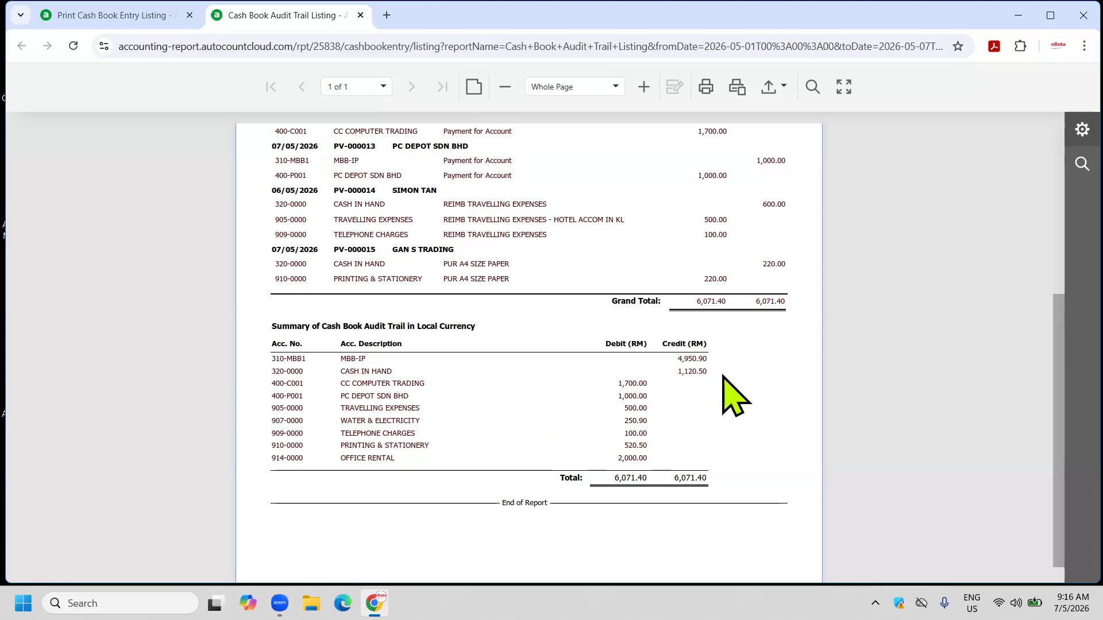
scroll(666, 402, "up", 5)
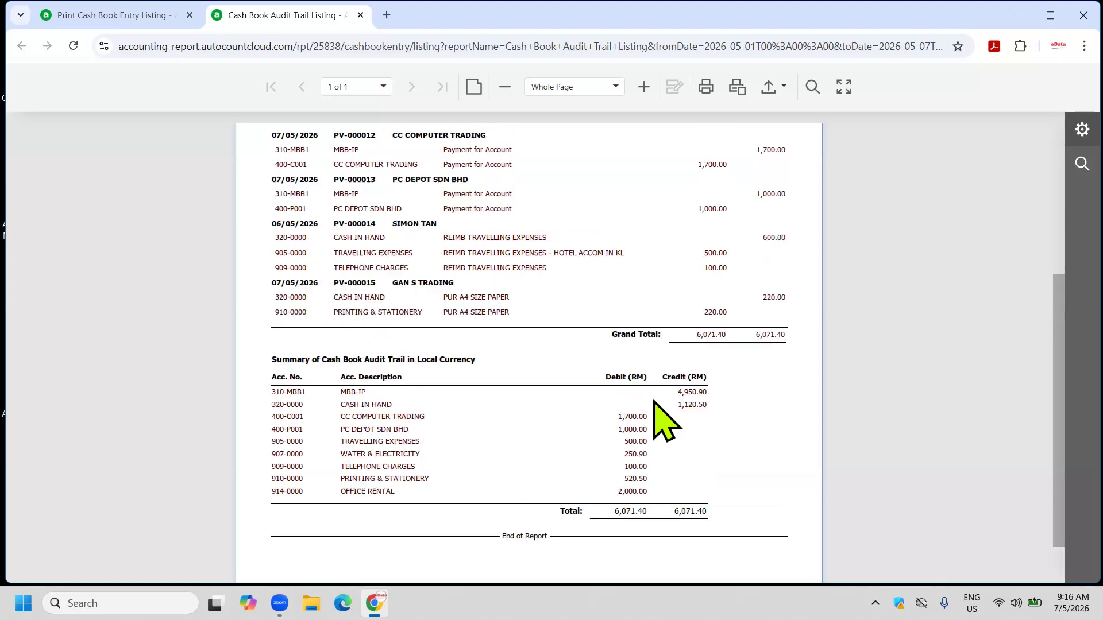
left_click(360, 16)
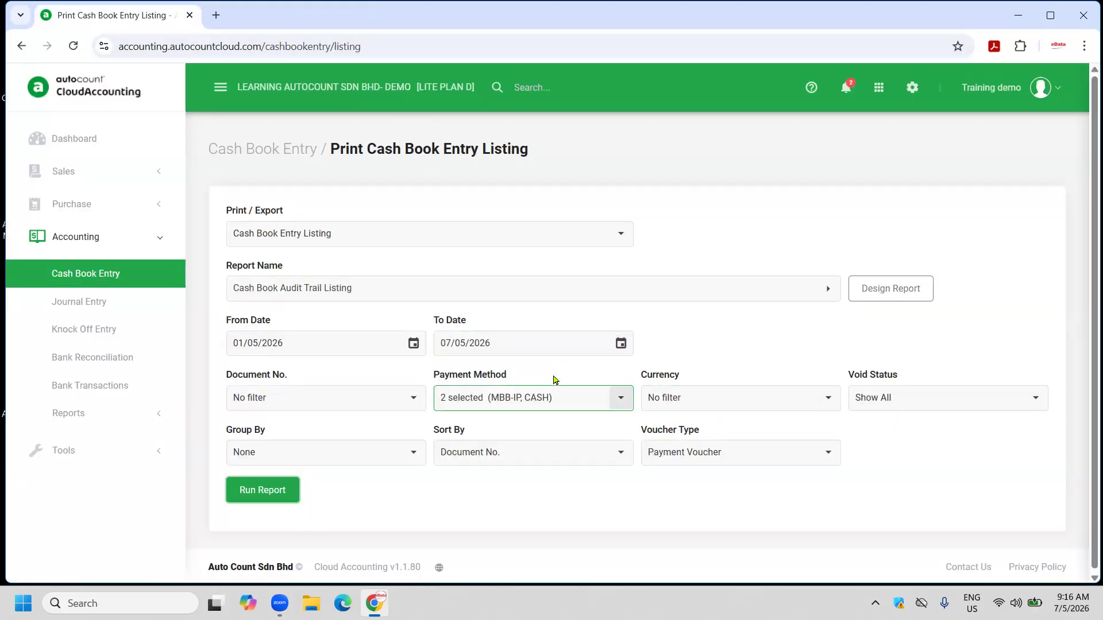
Untick MBB-IP so only CASH payments are included, run the audit trail report, and close it.
left_click(621, 399)
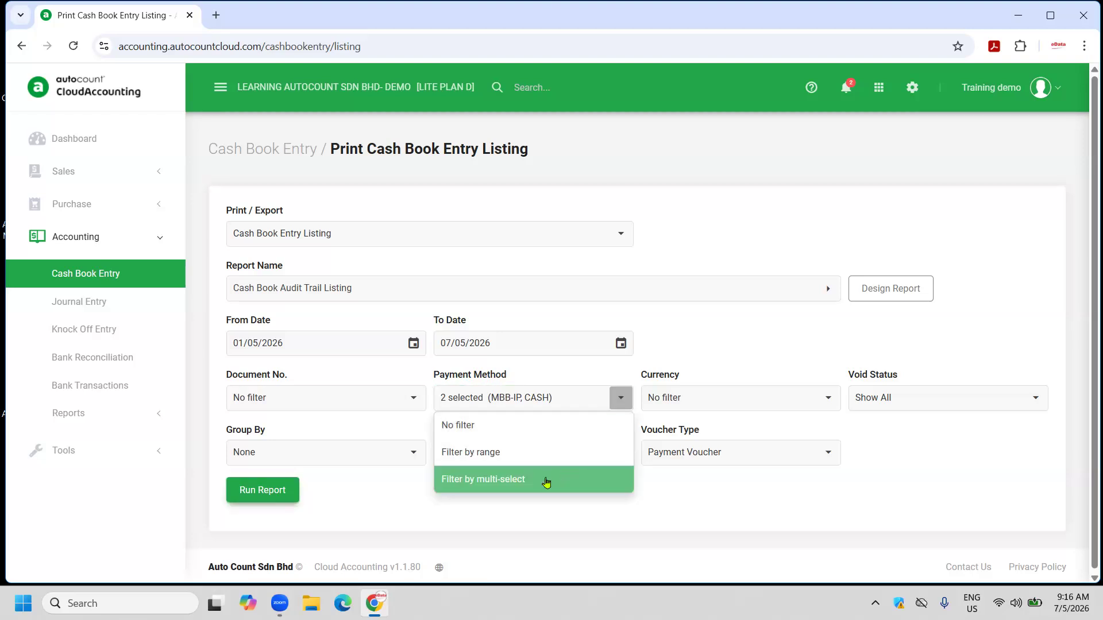
left_click(547, 480)
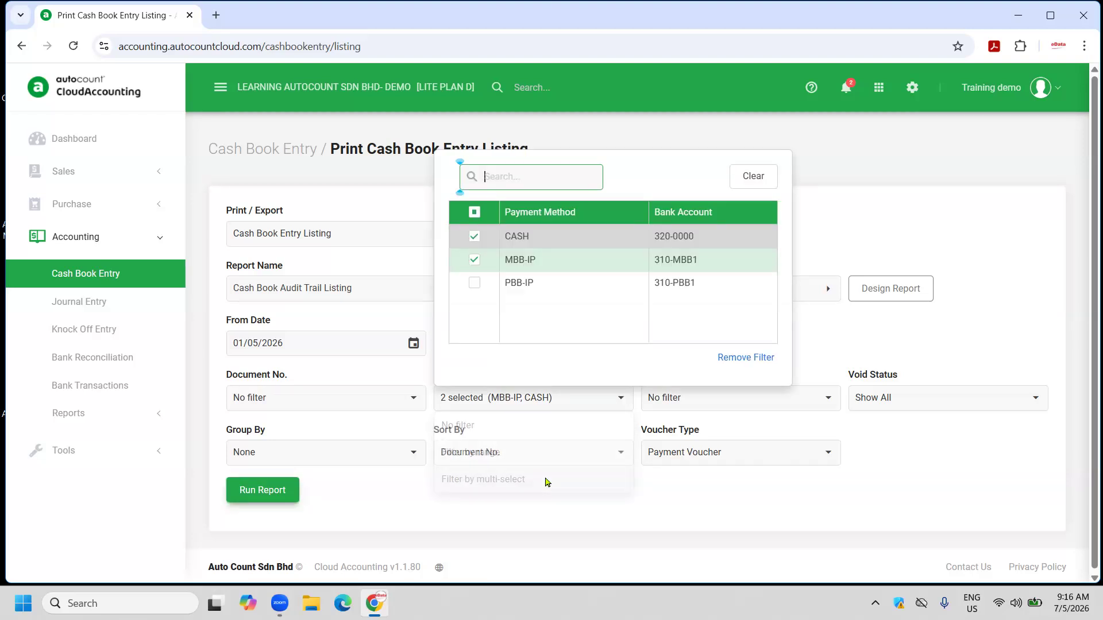
left_click(475, 260)
left_click(855, 248)
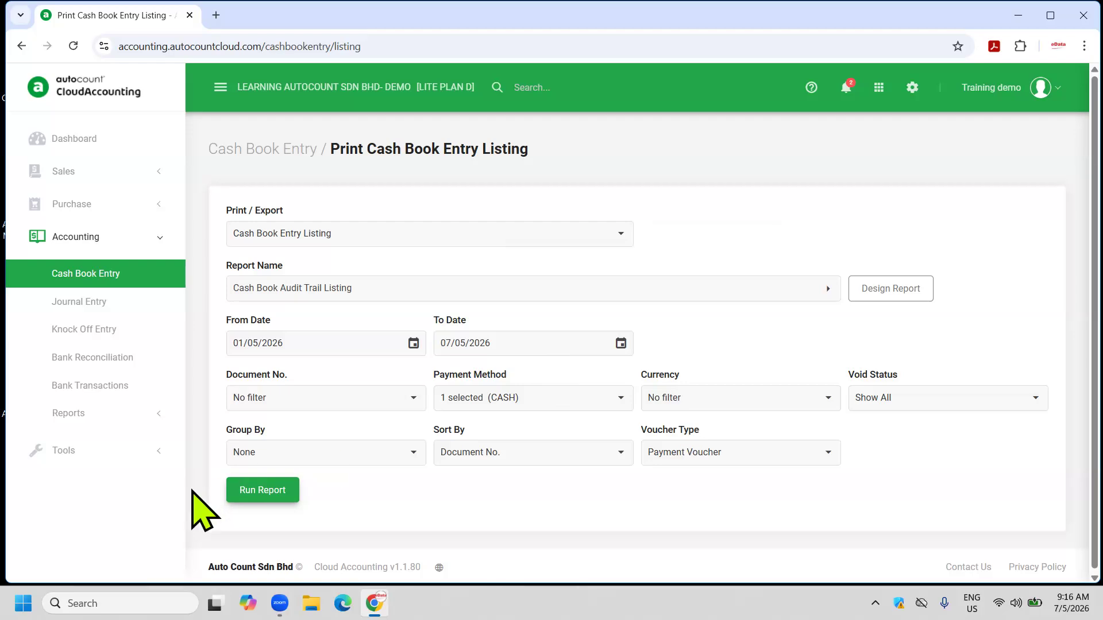
left_click(241, 491)
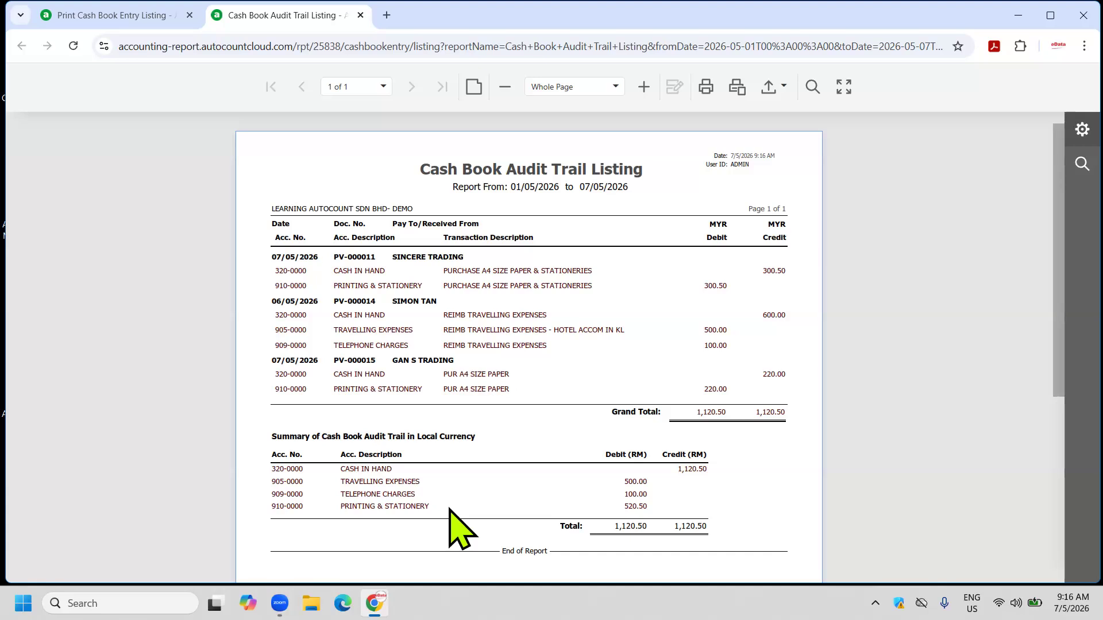
left_click(360, 15)
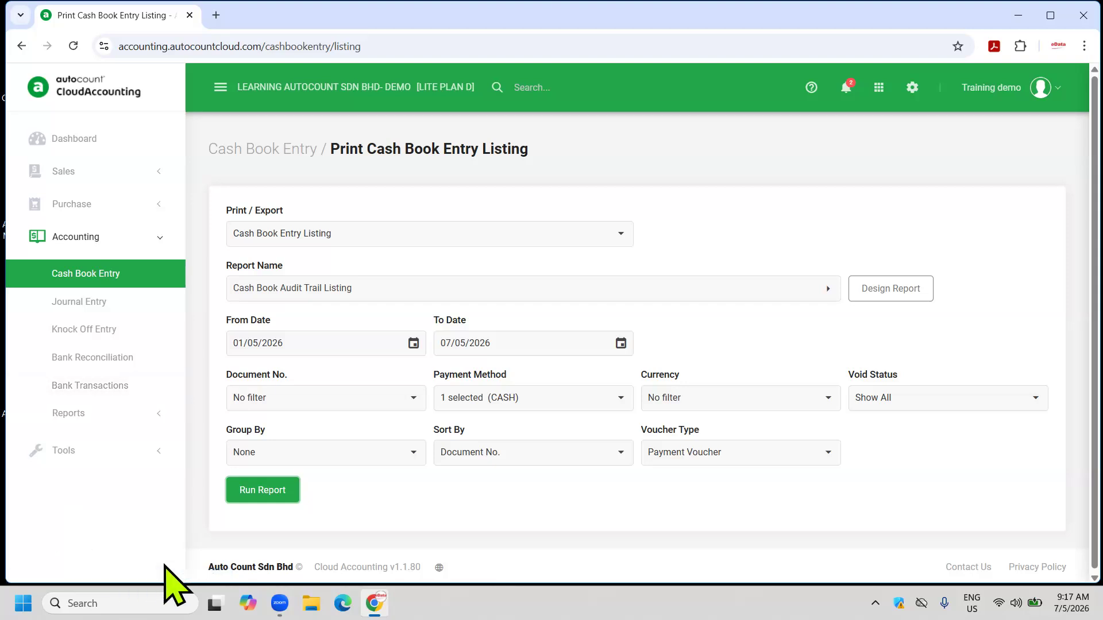
Regenerate the CASH-only audit trail totalling 1,120.50, review its export formats, and close it.
left_click(263, 490)
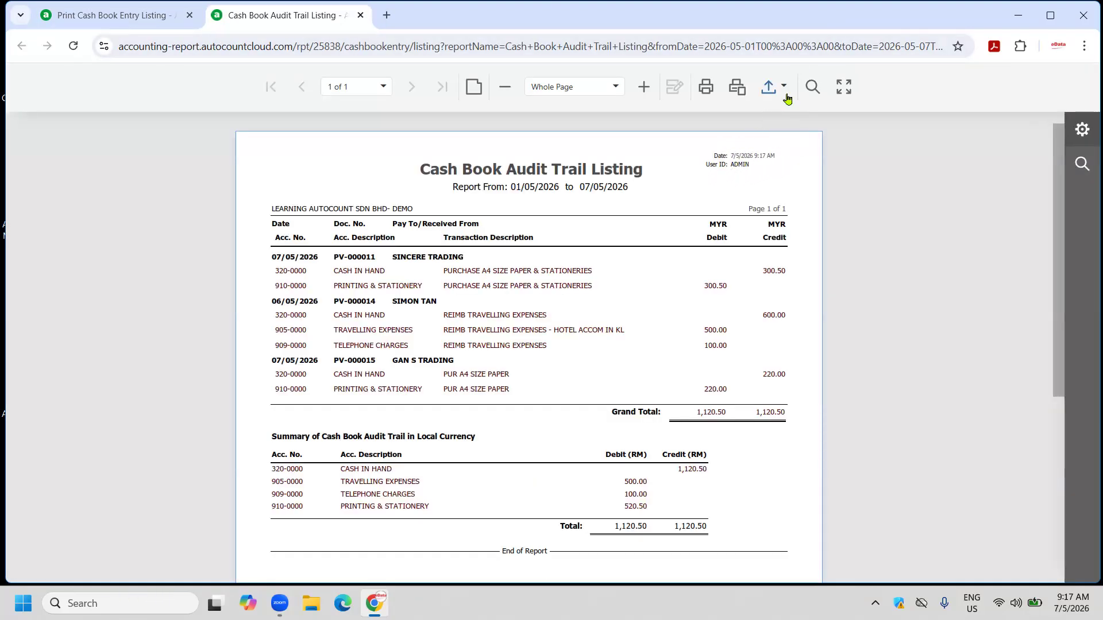
left_click(785, 88)
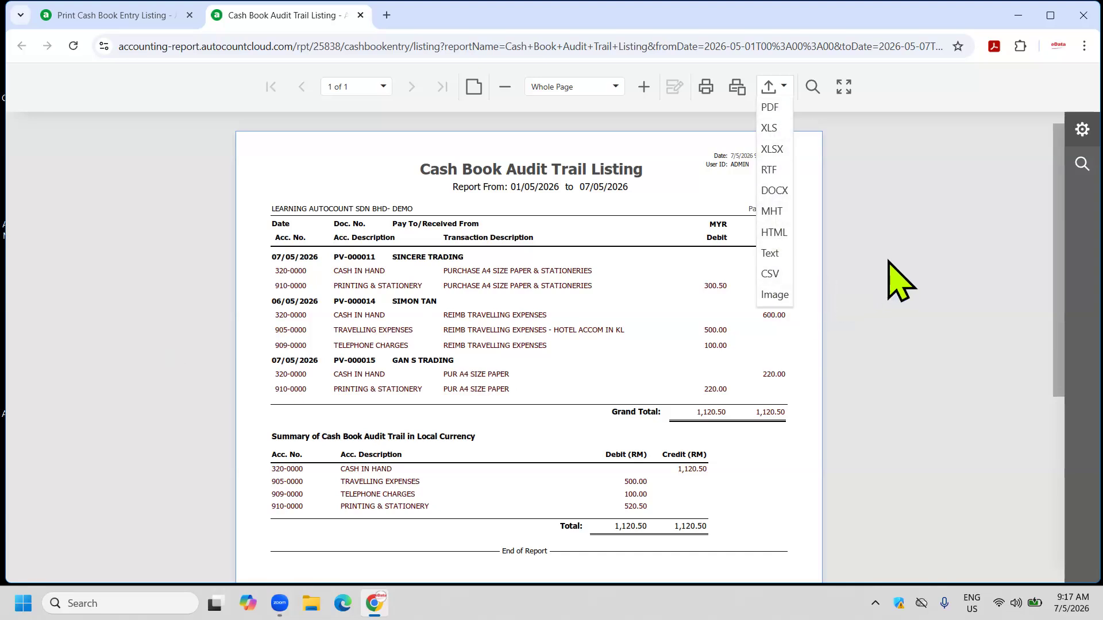
left_click(361, 16)
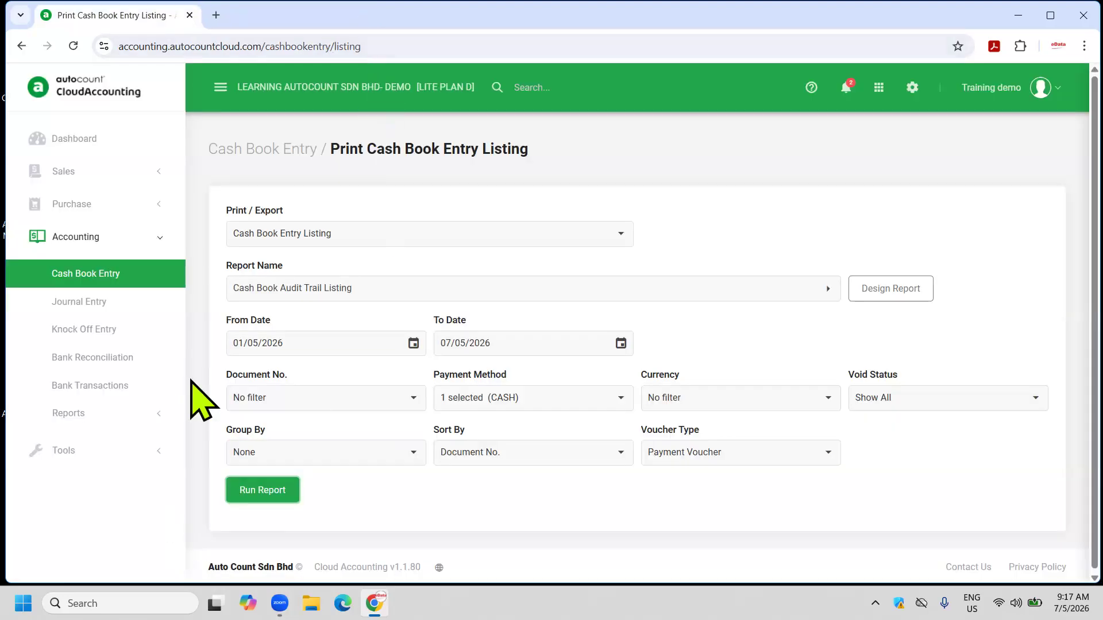
Open the 31/12/2024 bank reconciliation for 310-MBB1, cancel out of it, and expand the Reports menu.
left_click(140, 362)
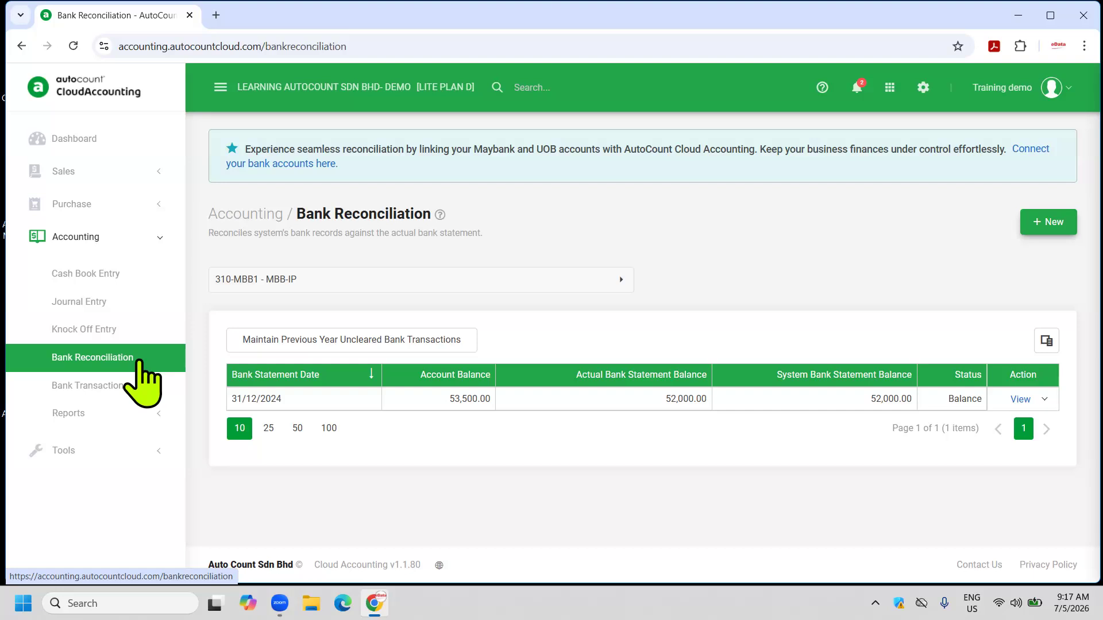
left_click(1045, 399)
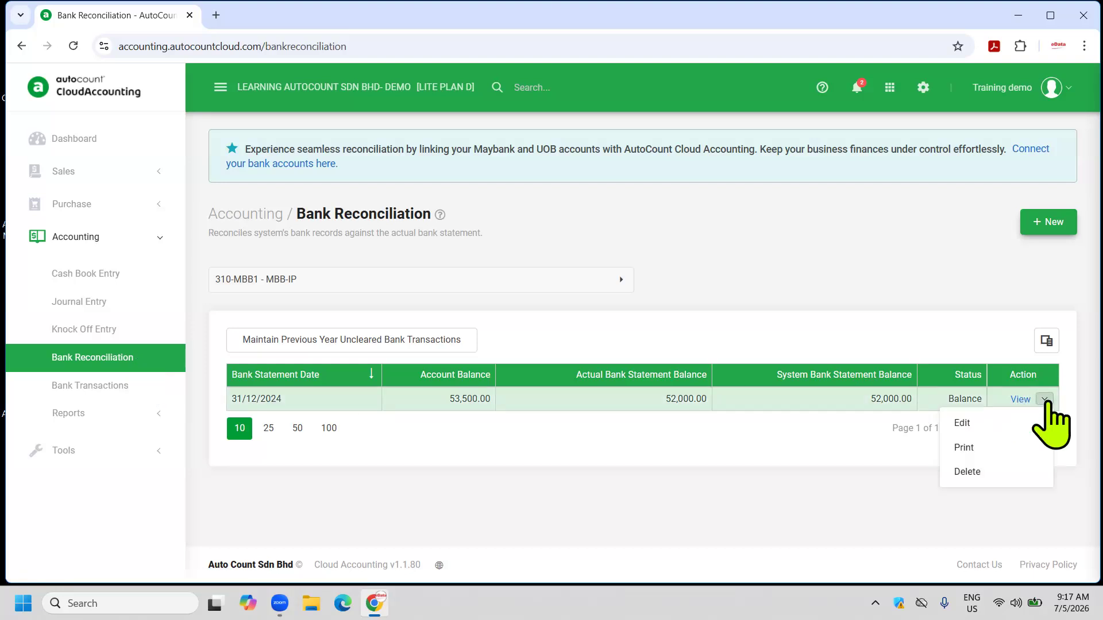
left_click(962, 425)
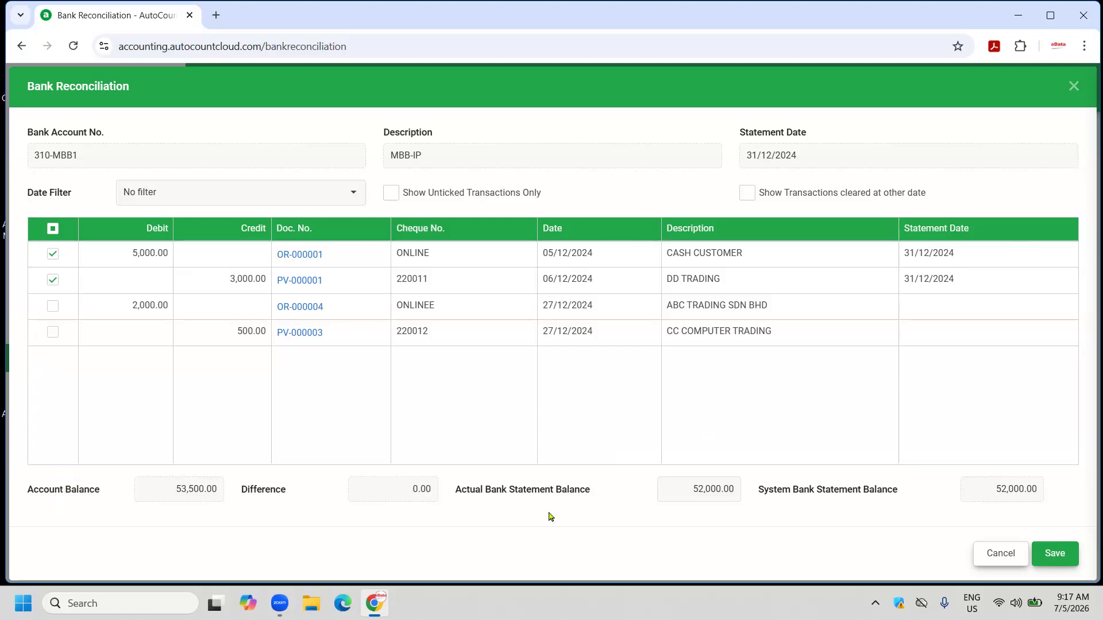
left_click(686, 482)
left_click(1000, 554)
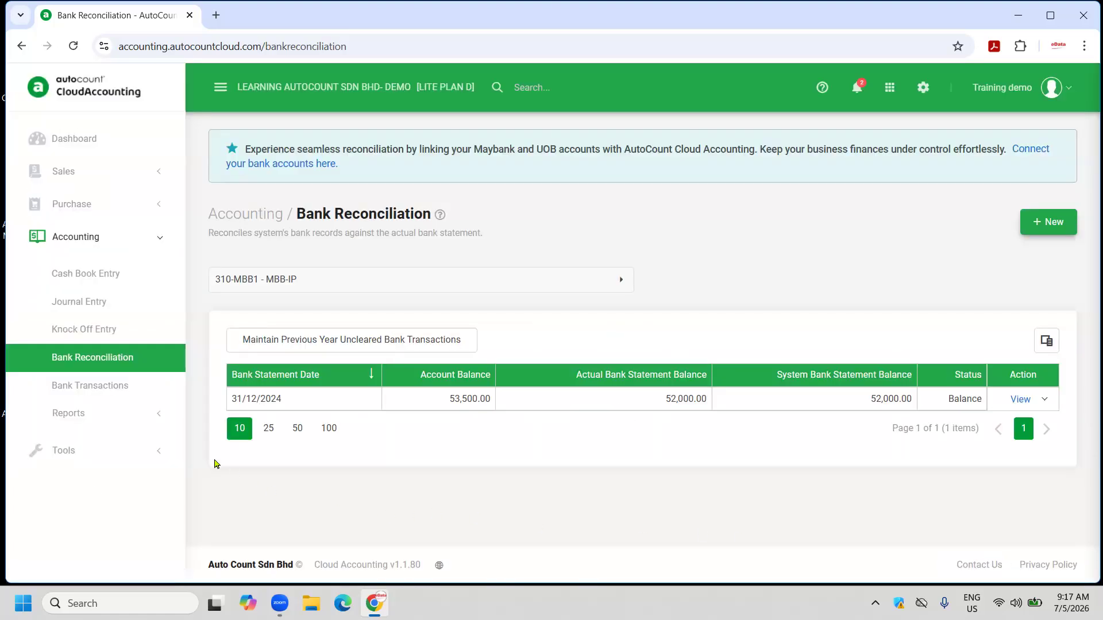
left_click(108, 415)
scroll(109, 413, "down", 3)
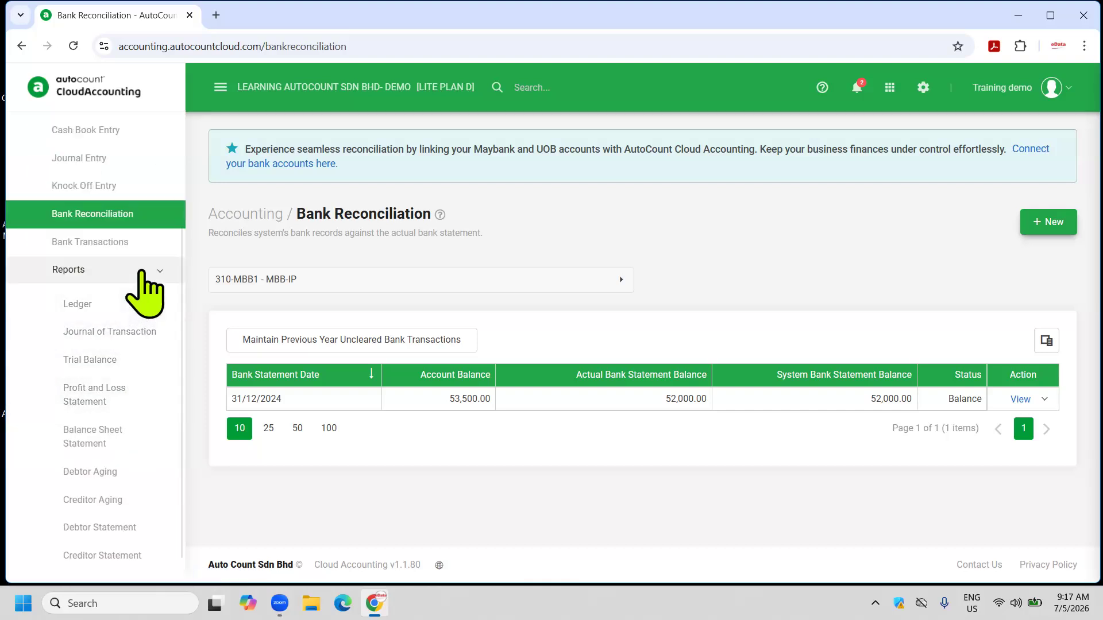
Preview and close this year's Trial Balance printout, then open the Profit and Loss Statement.
left_click(116, 362)
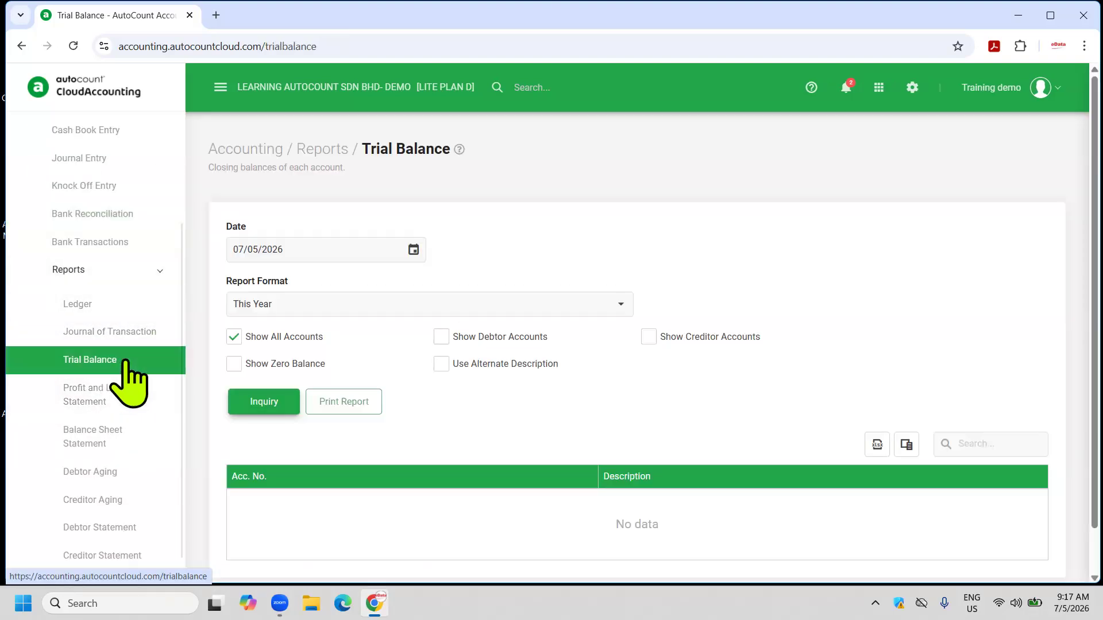
left_click(253, 408)
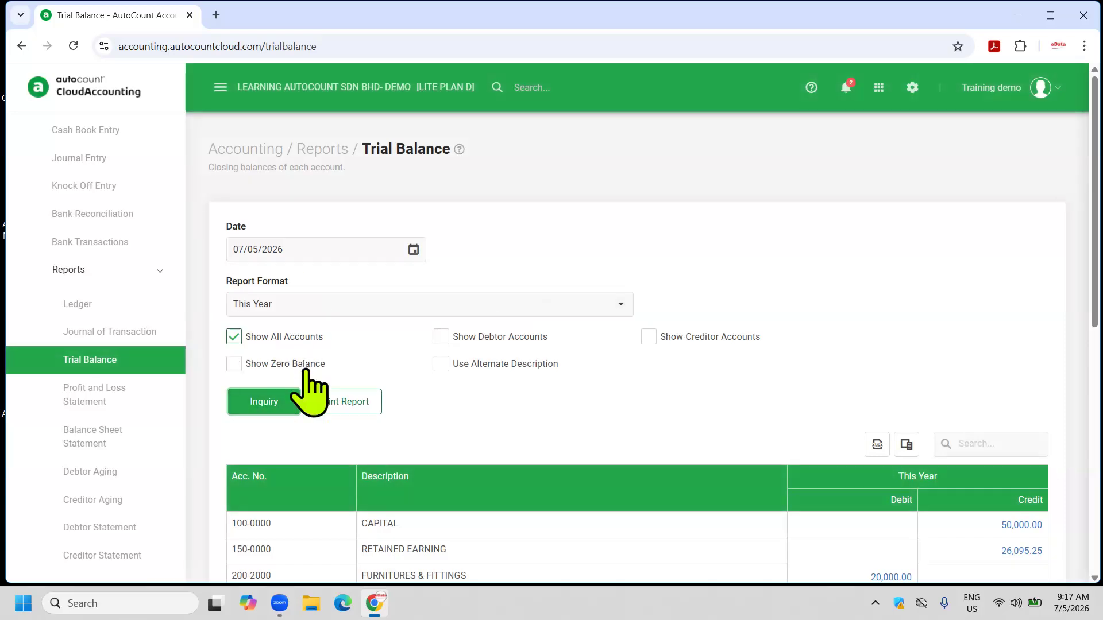
left_click(327, 401)
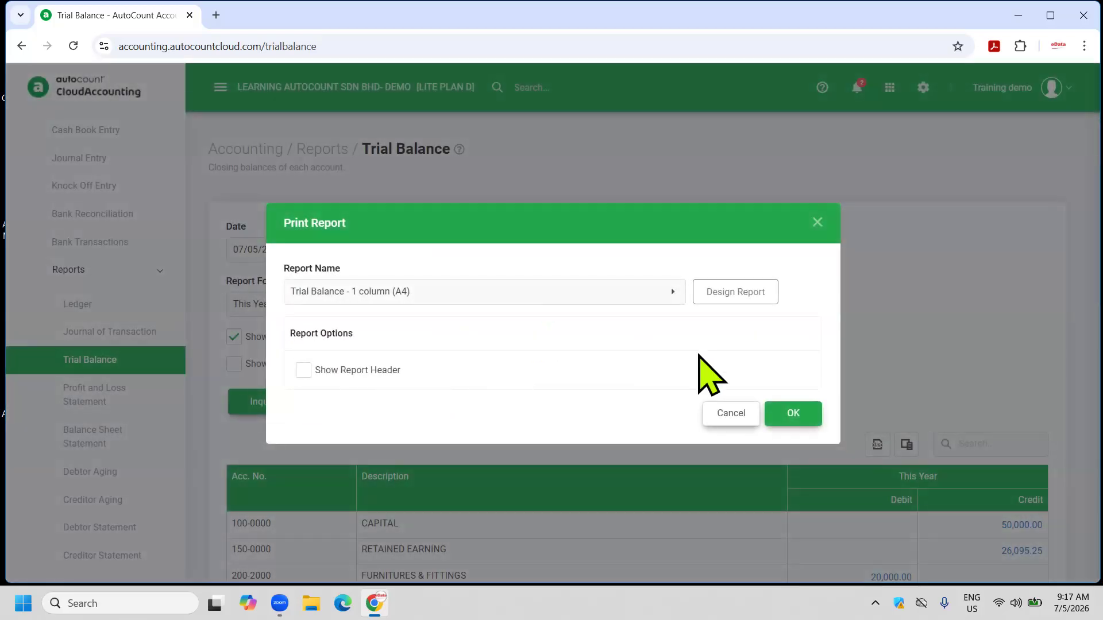
left_click(788, 418)
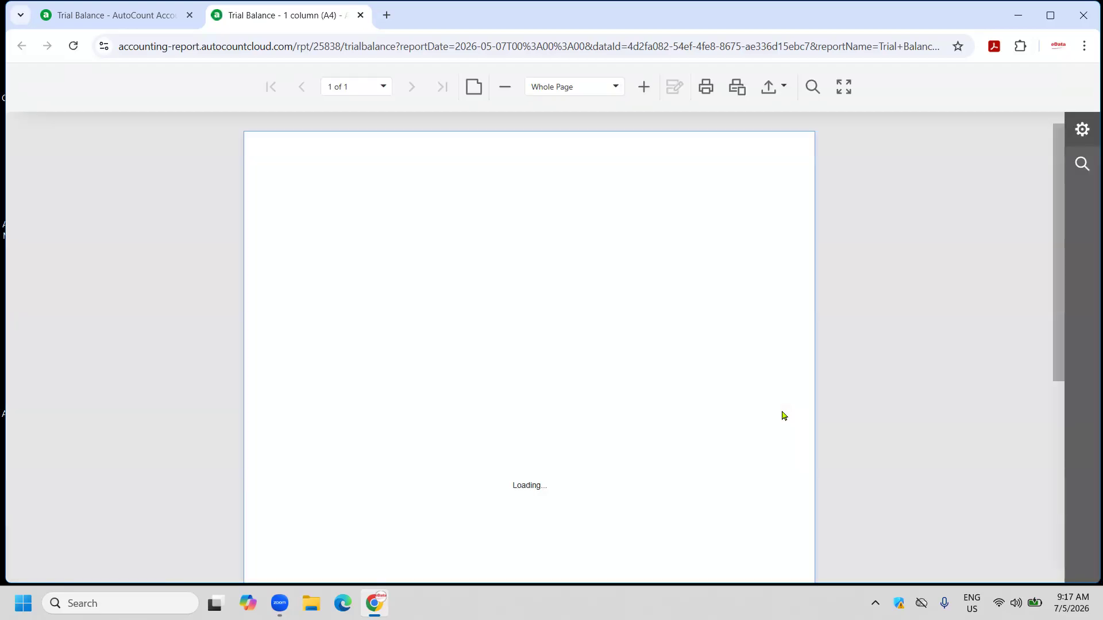
scroll(615, 349, "down", 5)
scroll(615, 347, "up", 6)
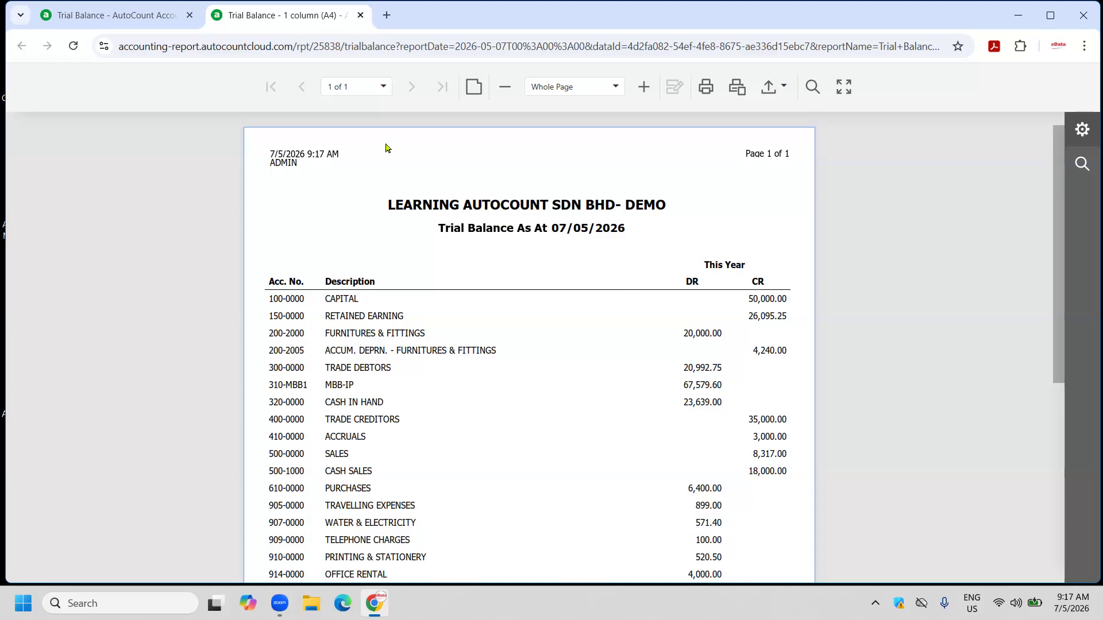
left_click(360, 15)
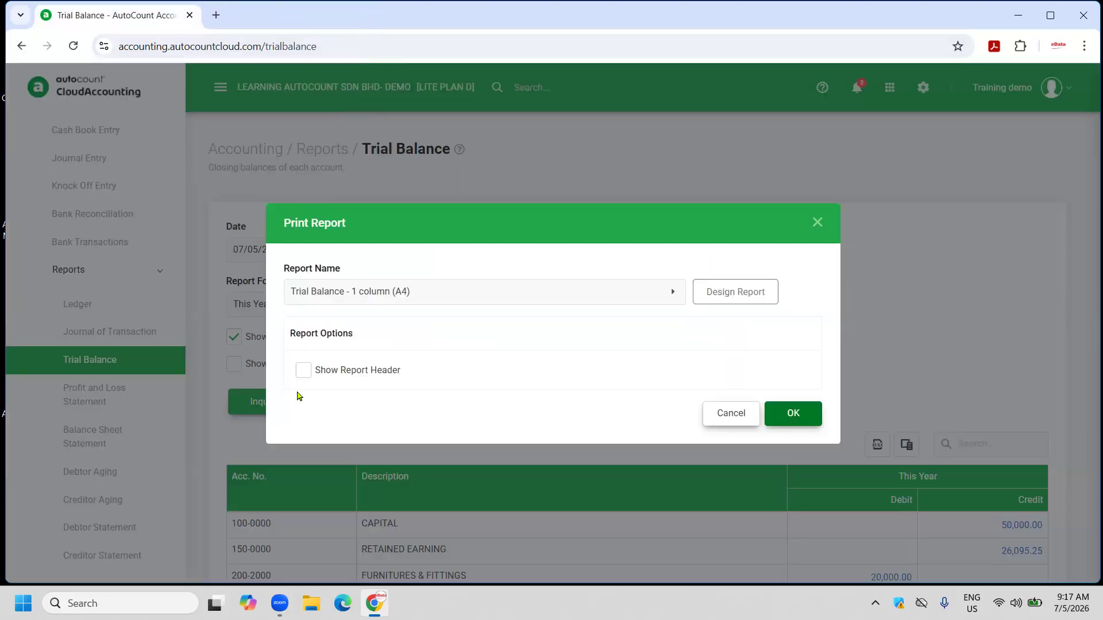
left_click(705, 413)
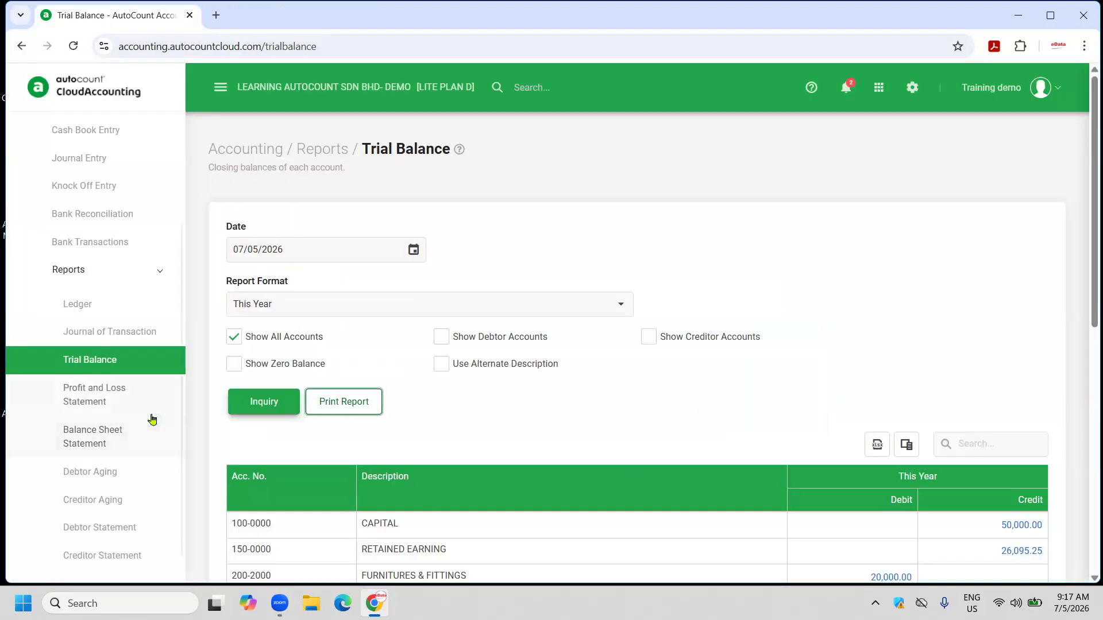
left_click(119, 392)
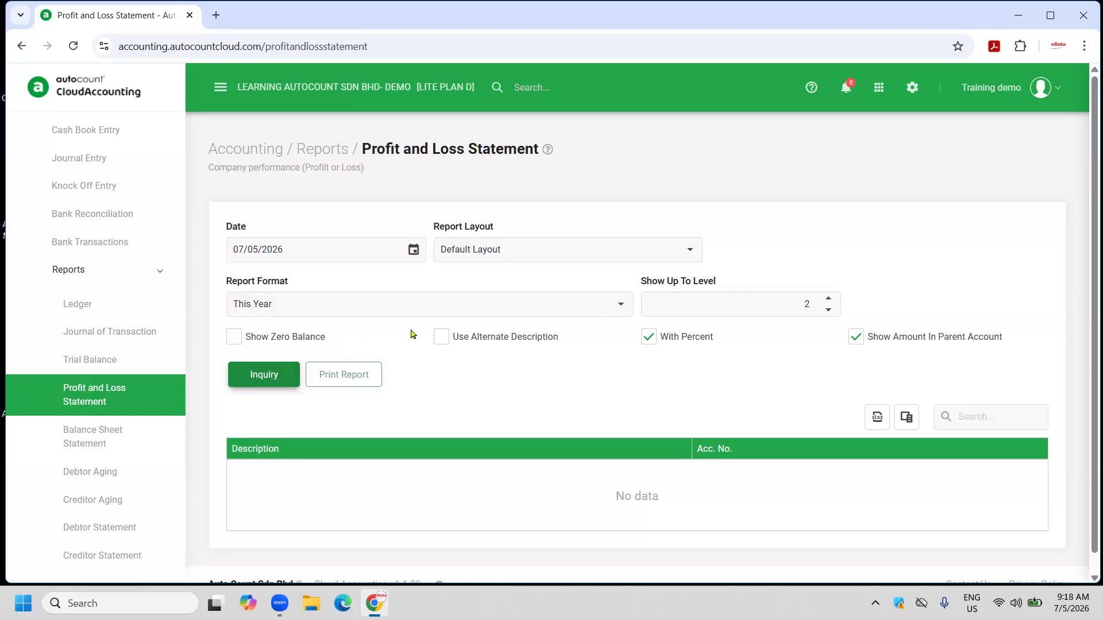
Preview the Profit and Loss Statement in This Year vs Months Comparison format with the 2 columns (A4) layout.
left_click(619, 305)
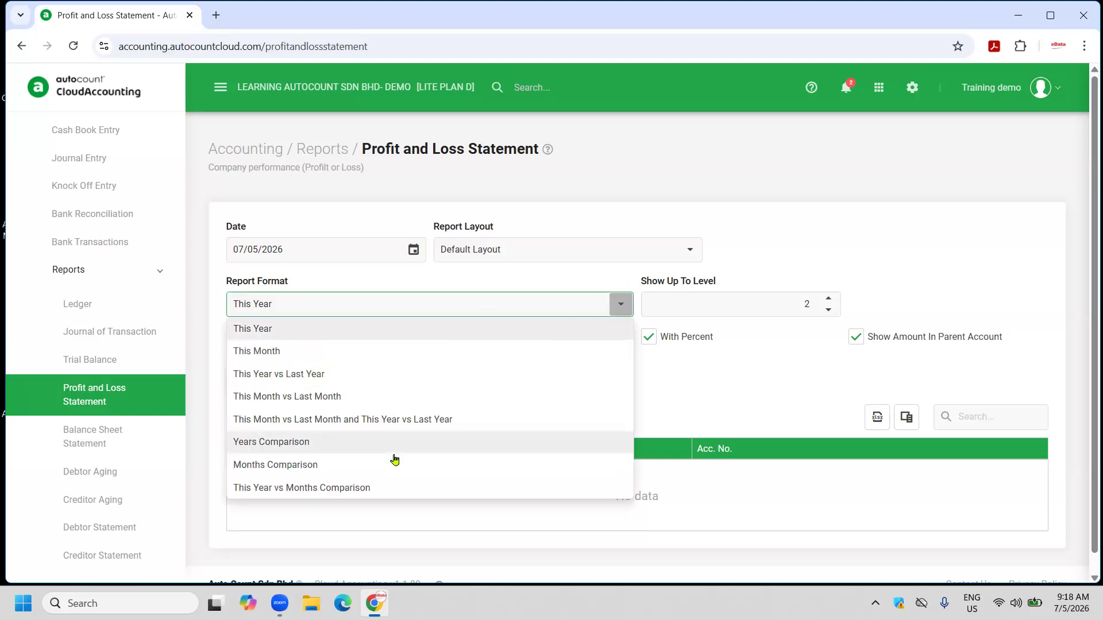
left_click(316, 489)
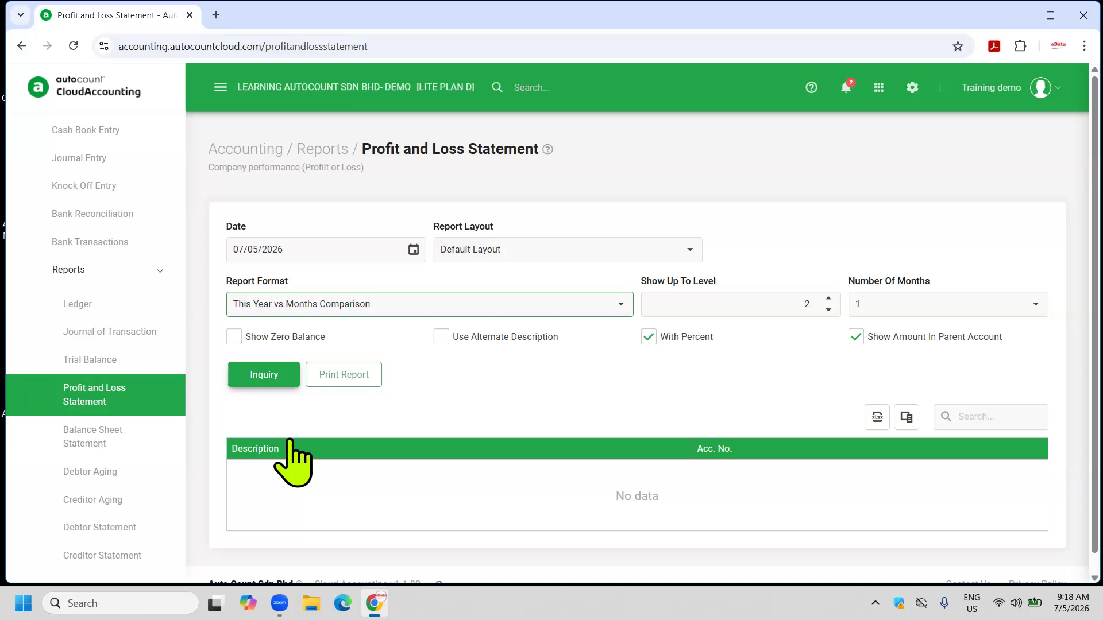
left_click(266, 379)
left_click(338, 378)
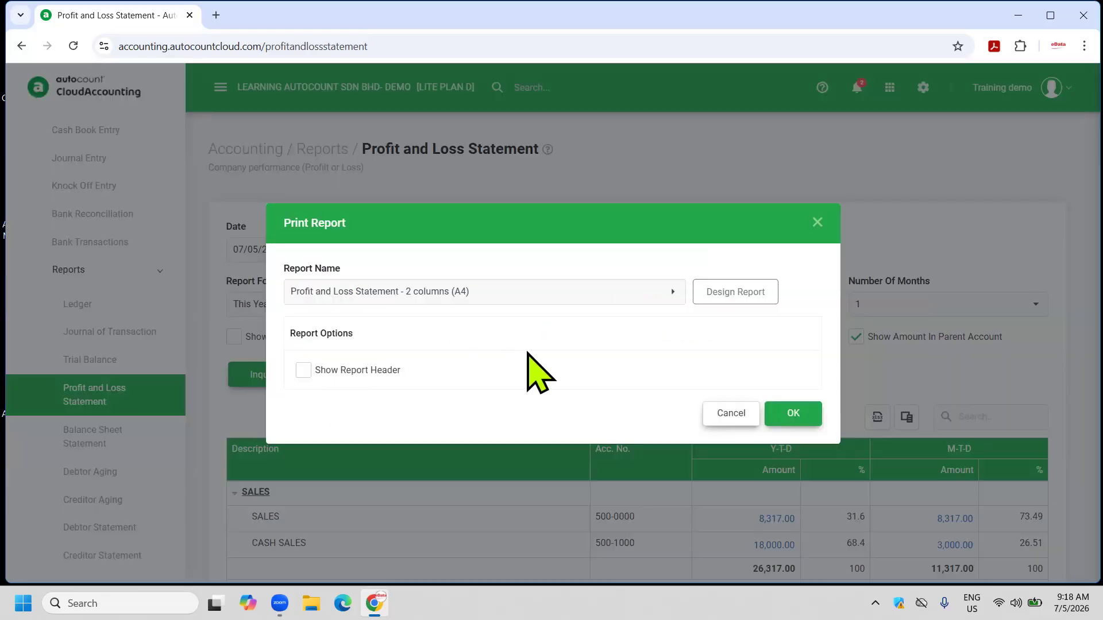
left_click(672, 293)
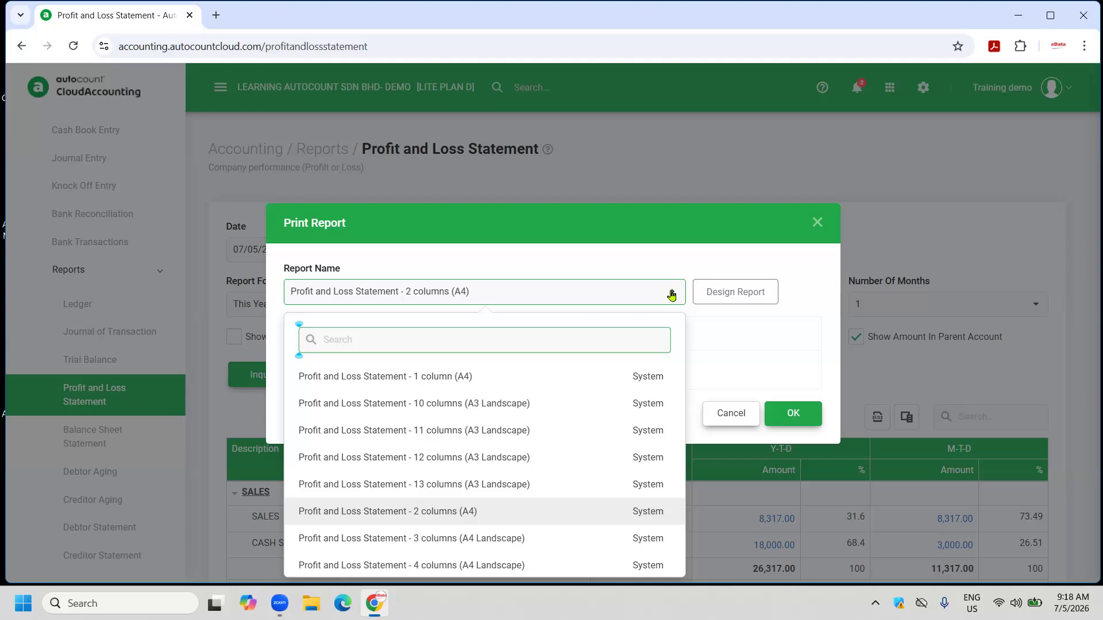
left_click(466, 512)
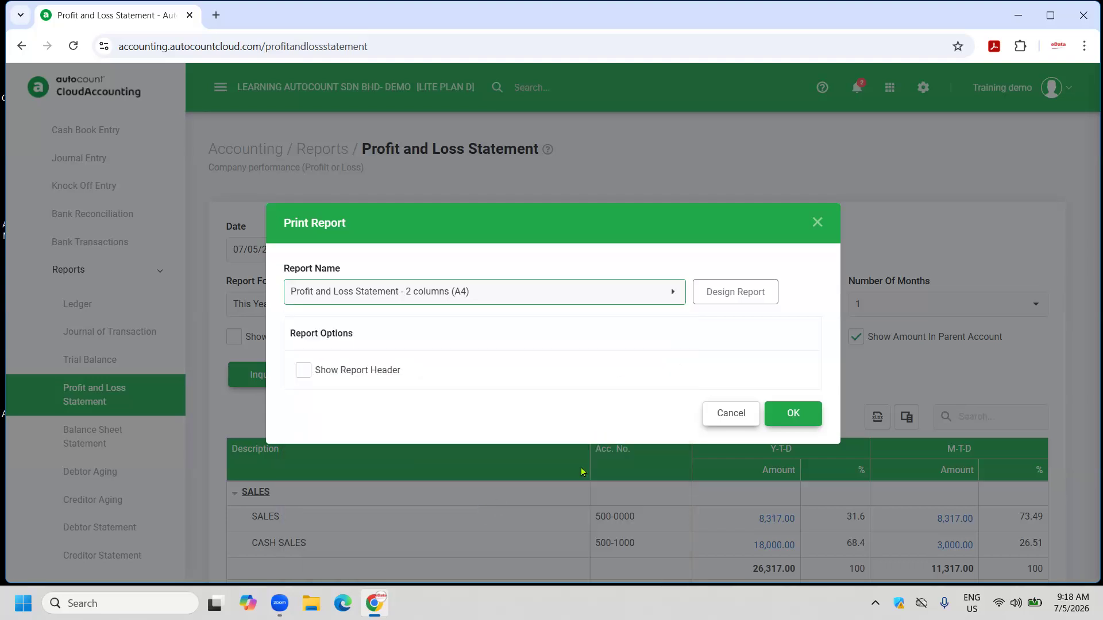
left_click(788, 415)
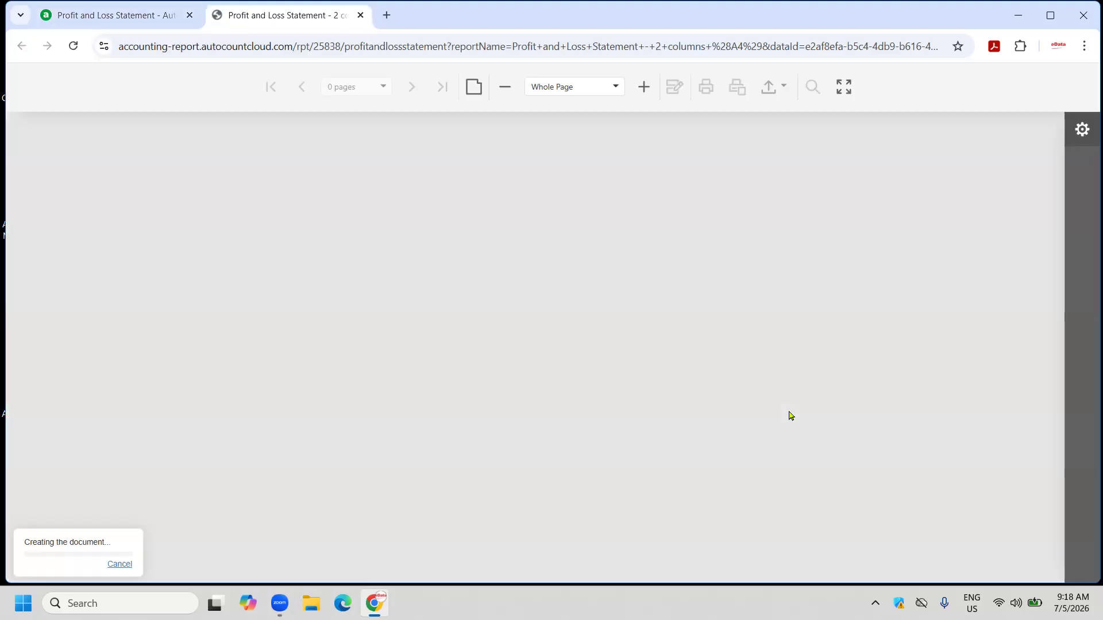
scroll(518, 396, "down", 5)
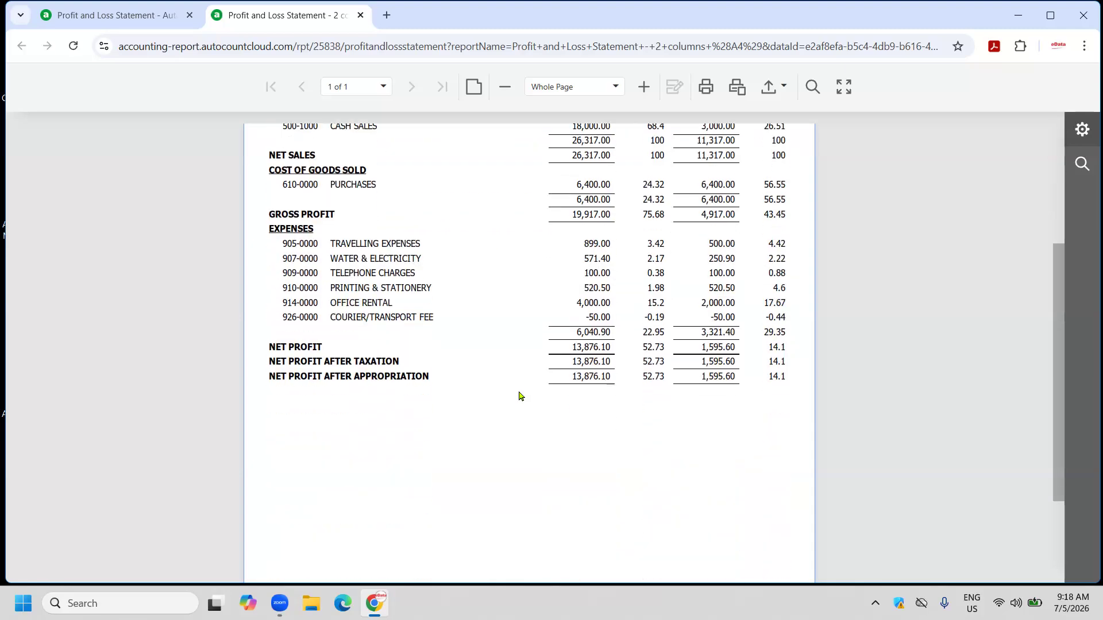
scroll(518, 395, "up", 5)
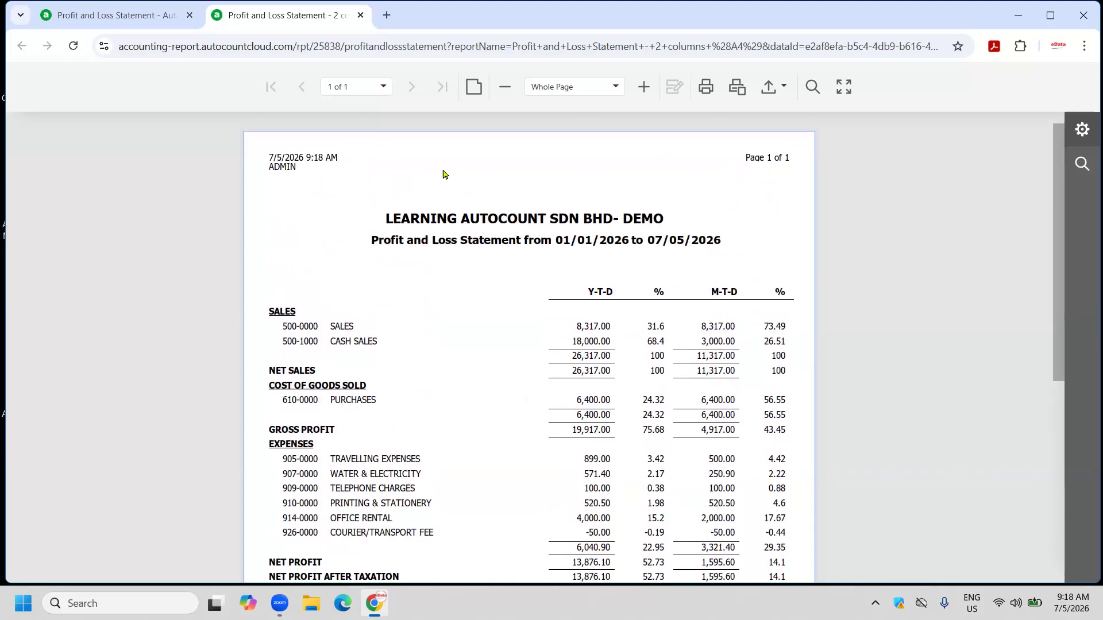
left_click(360, 15)
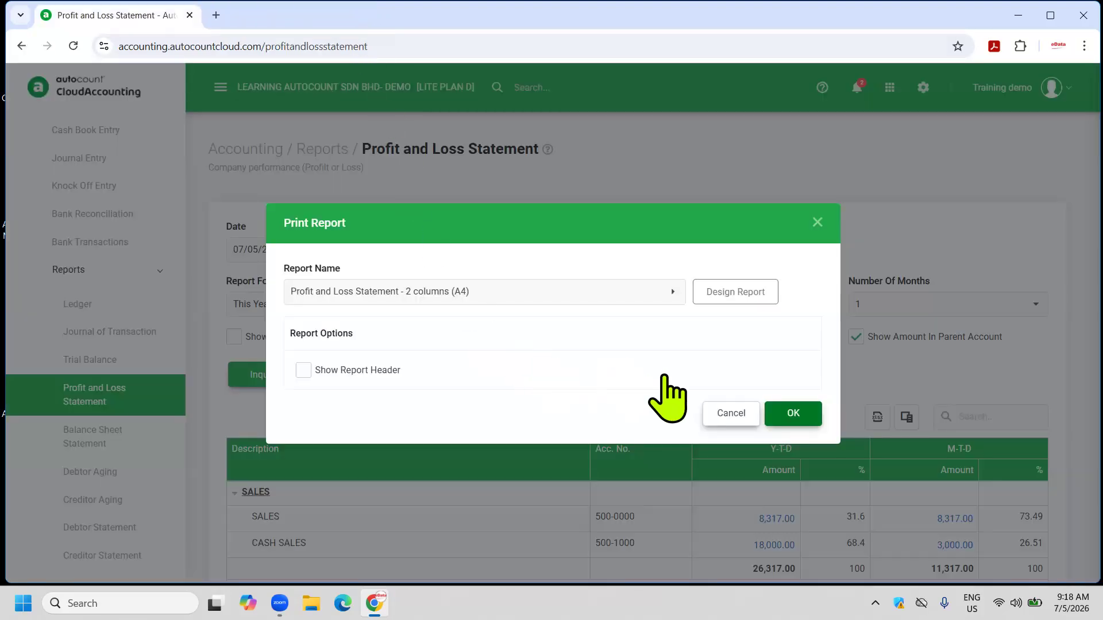
left_click(722, 412)
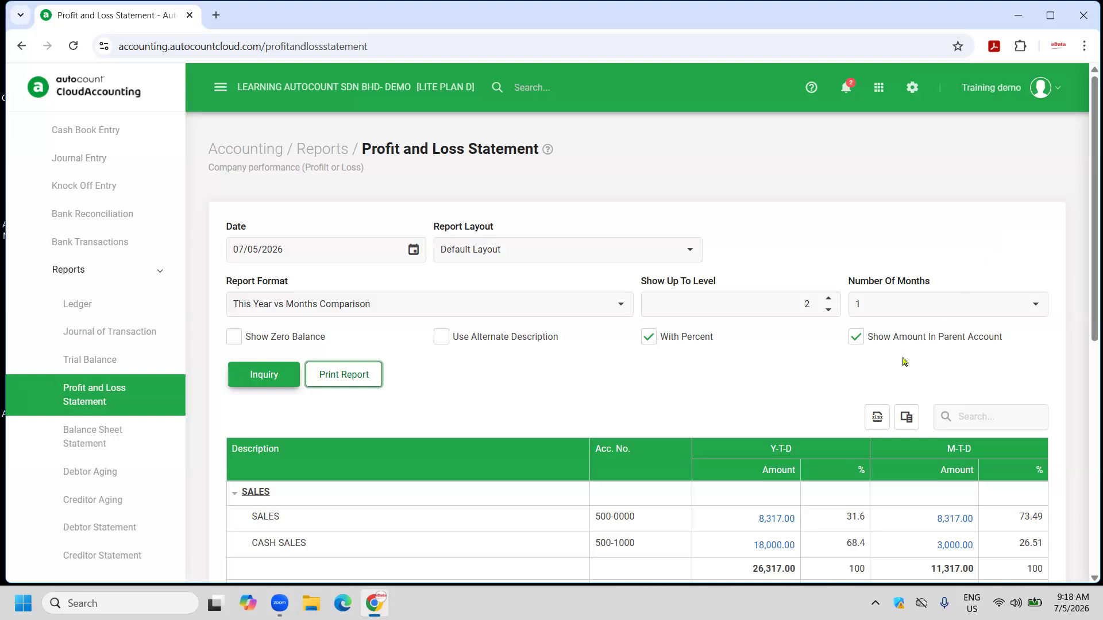
Untick With Percent, raise the detail level to 3, and switch the format to Years Comparison.
left_click(637, 343)
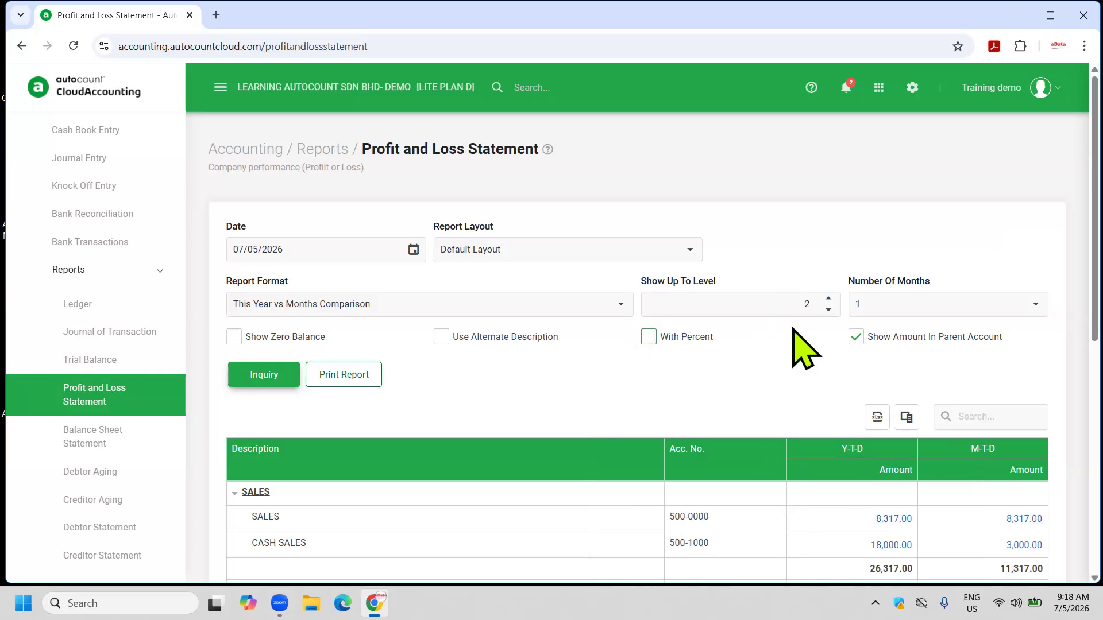
left_click(828, 298)
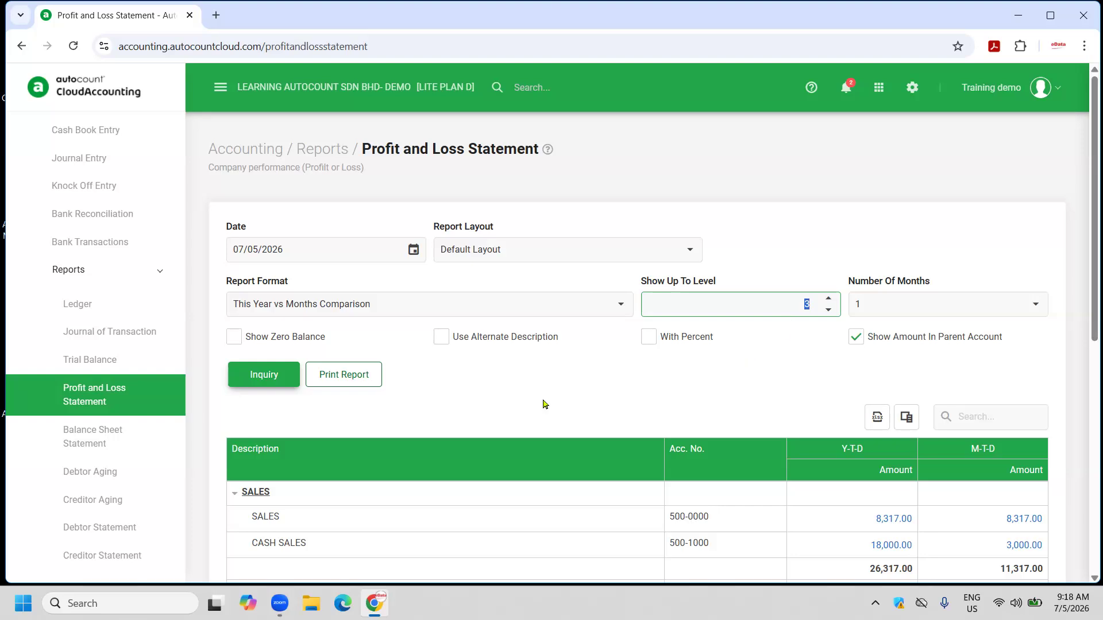
left_click(620, 304)
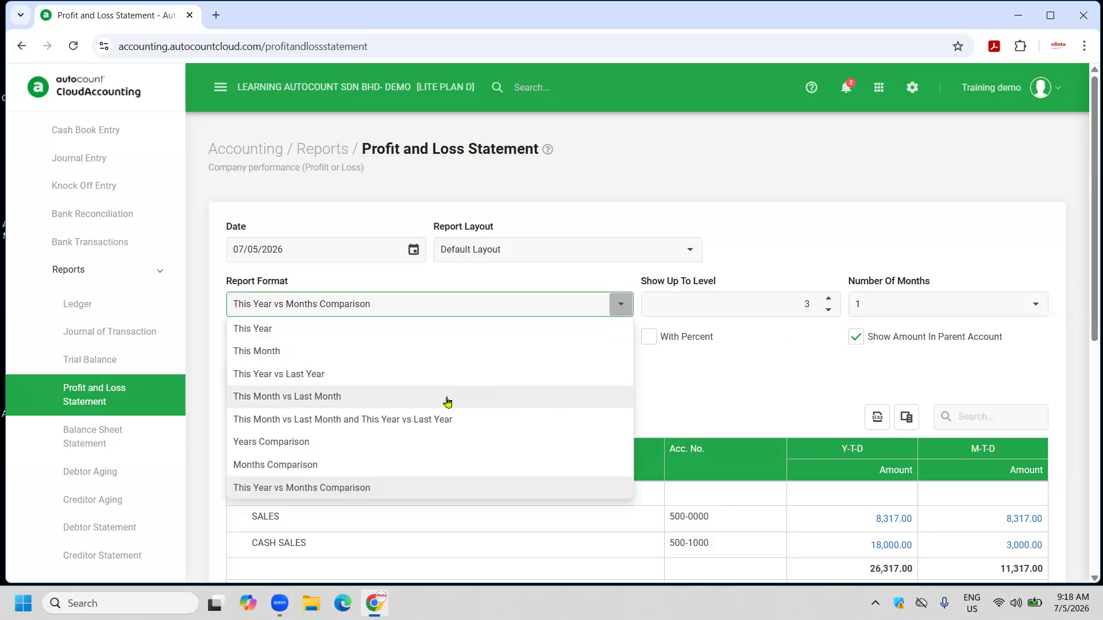
left_click(292, 452)
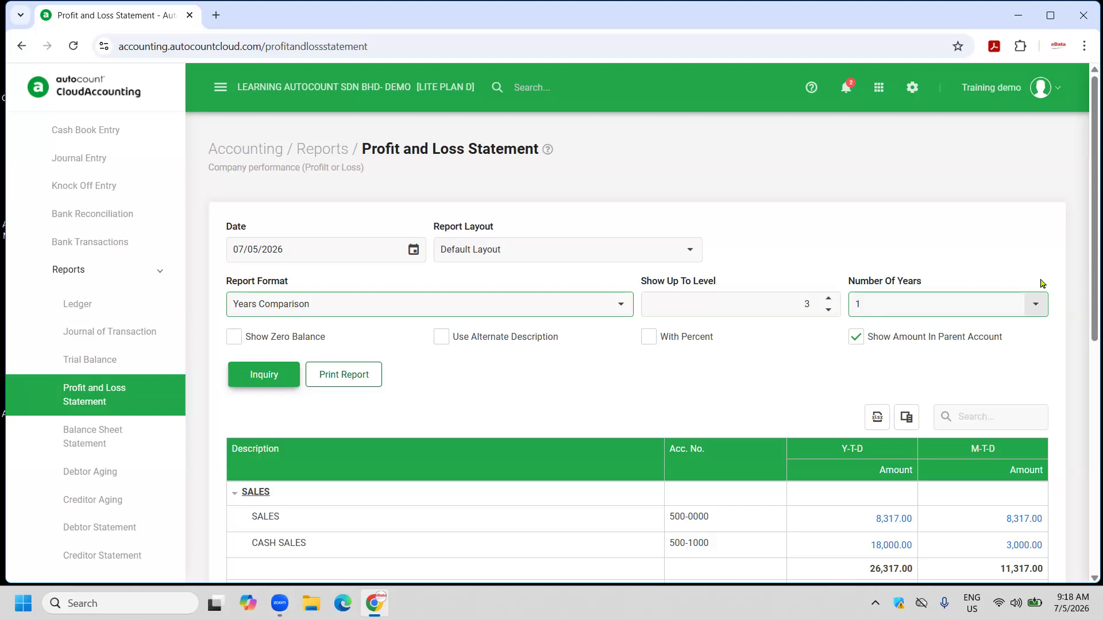
Compare three years, preview them in the 4 columns (A4 Landscape) layout, and keep Years Comparison.
left_click(1035, 304)
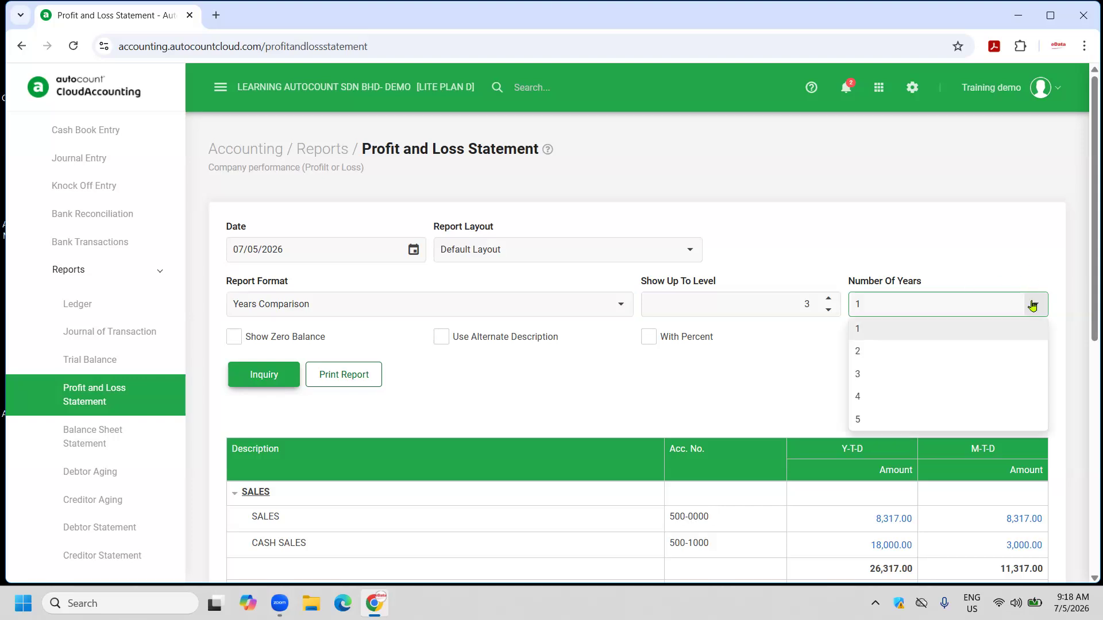
left_click(870, 378)
left_click(263, 374)
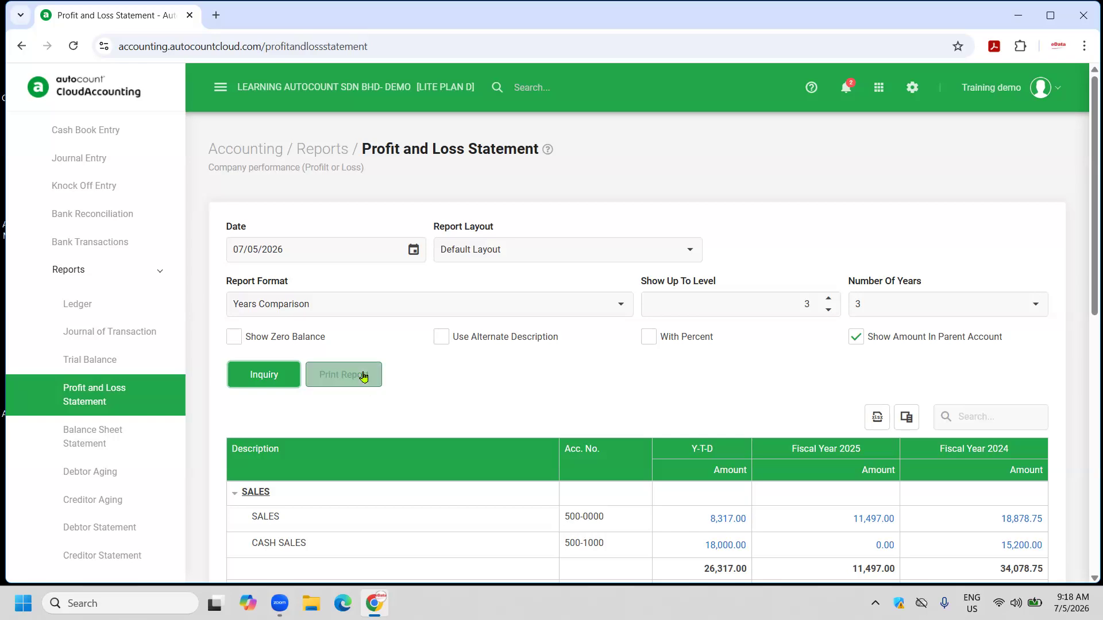
left_click(343, 374)
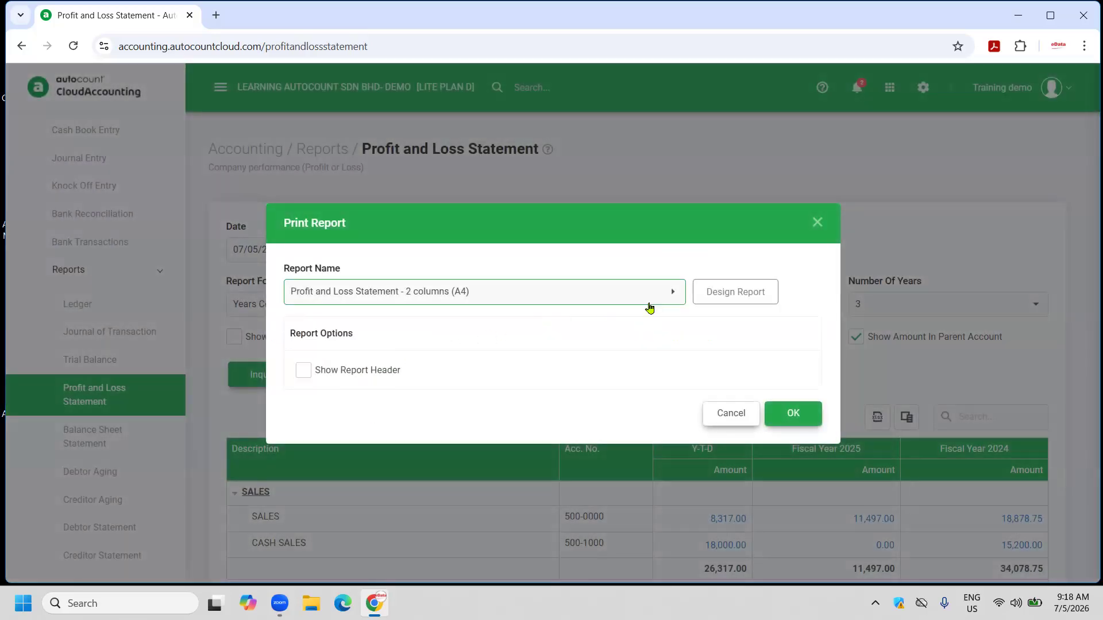
left_click(676, 298)
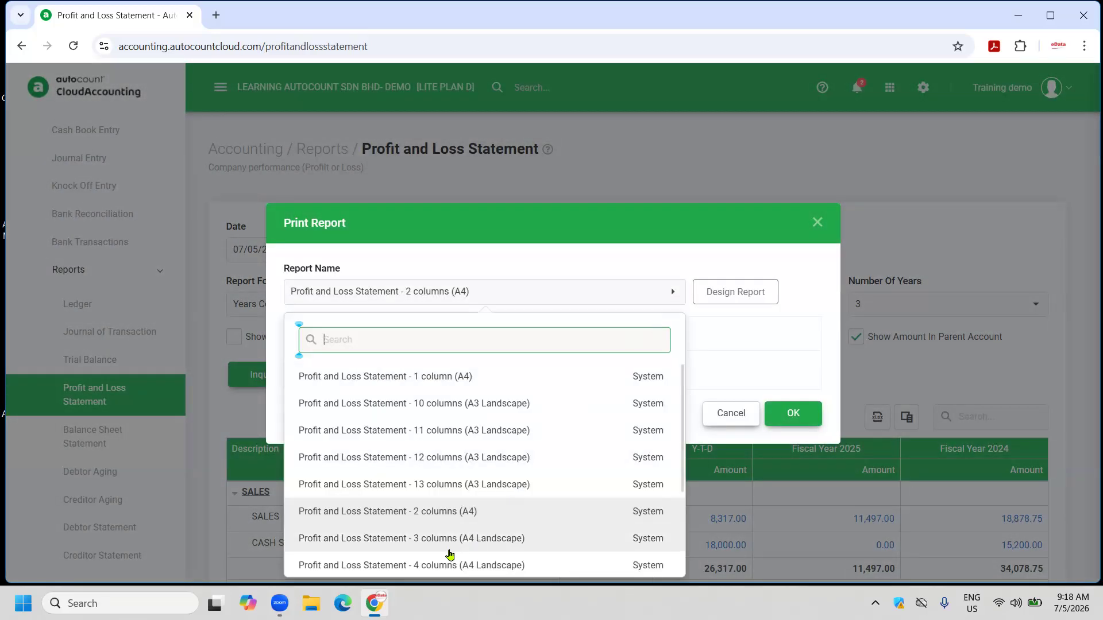
left_click(420, 567)
left_click(788, 414)
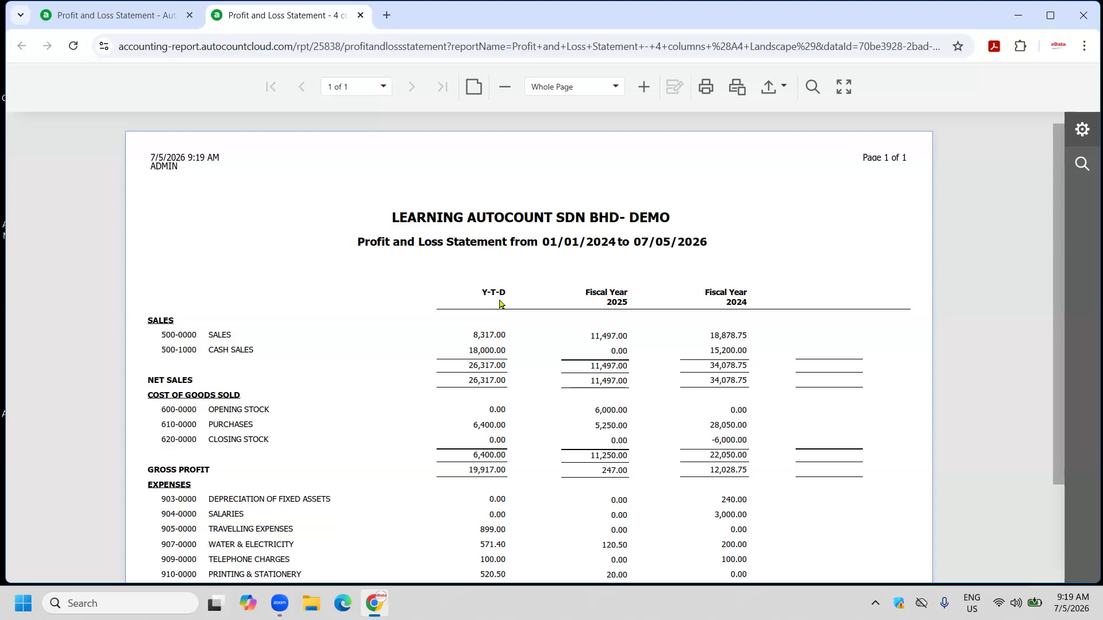
left_click(360, 15)
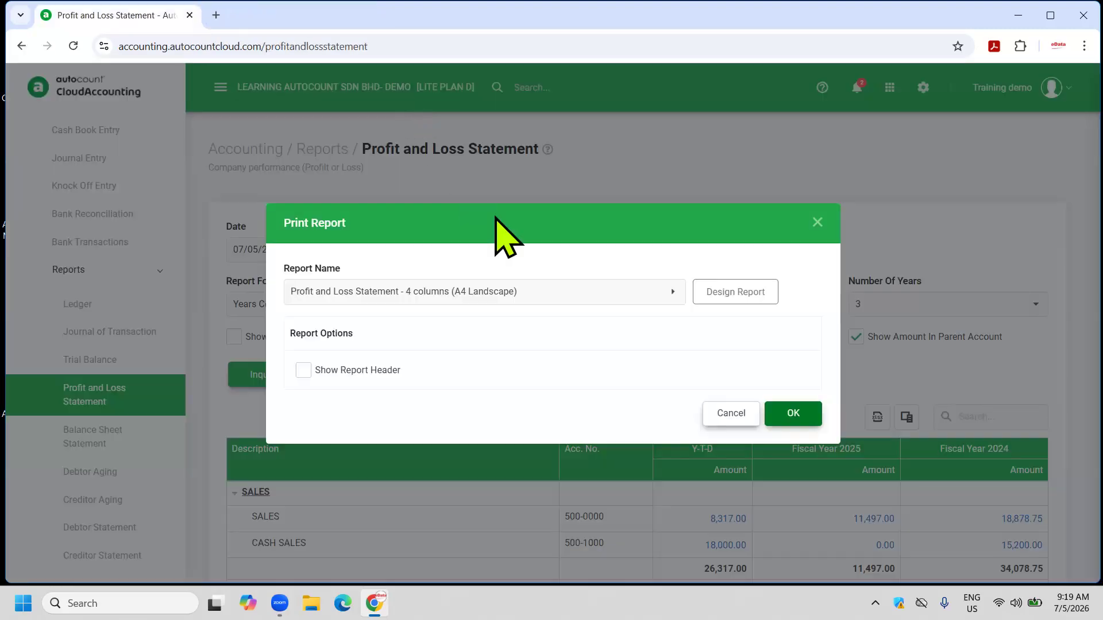
left_click(708, 413)
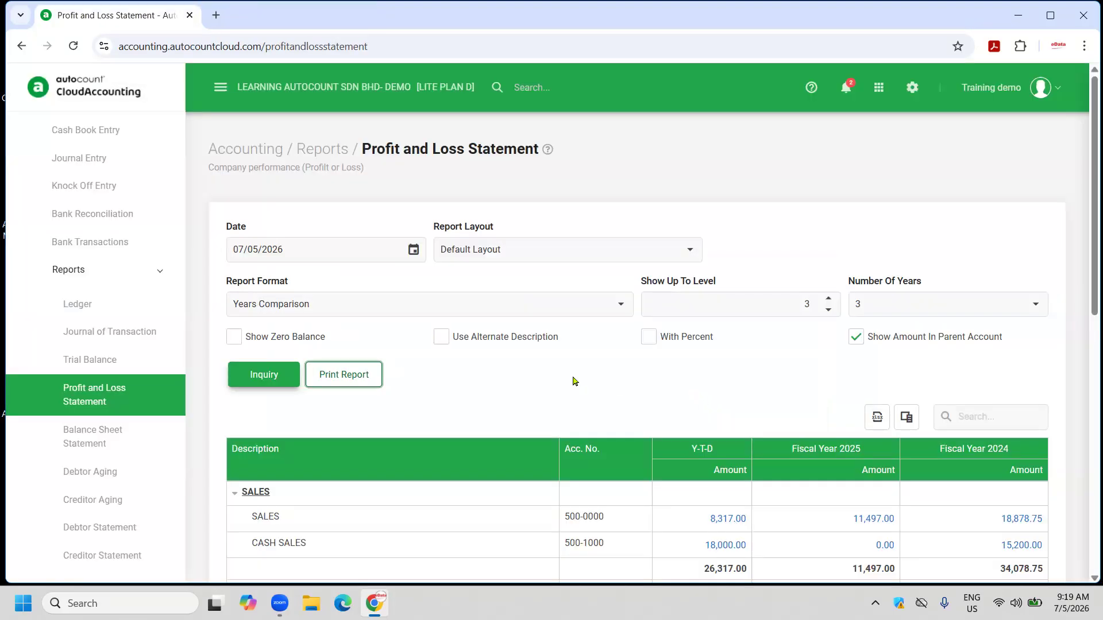
left_click(626, 305)
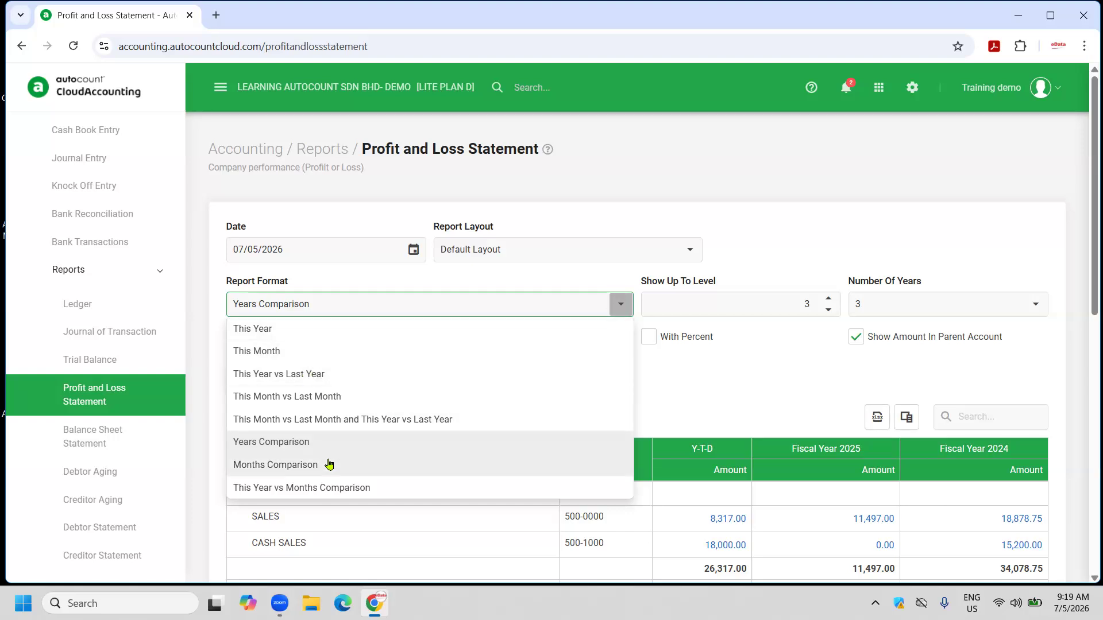
left_click(849, 209)
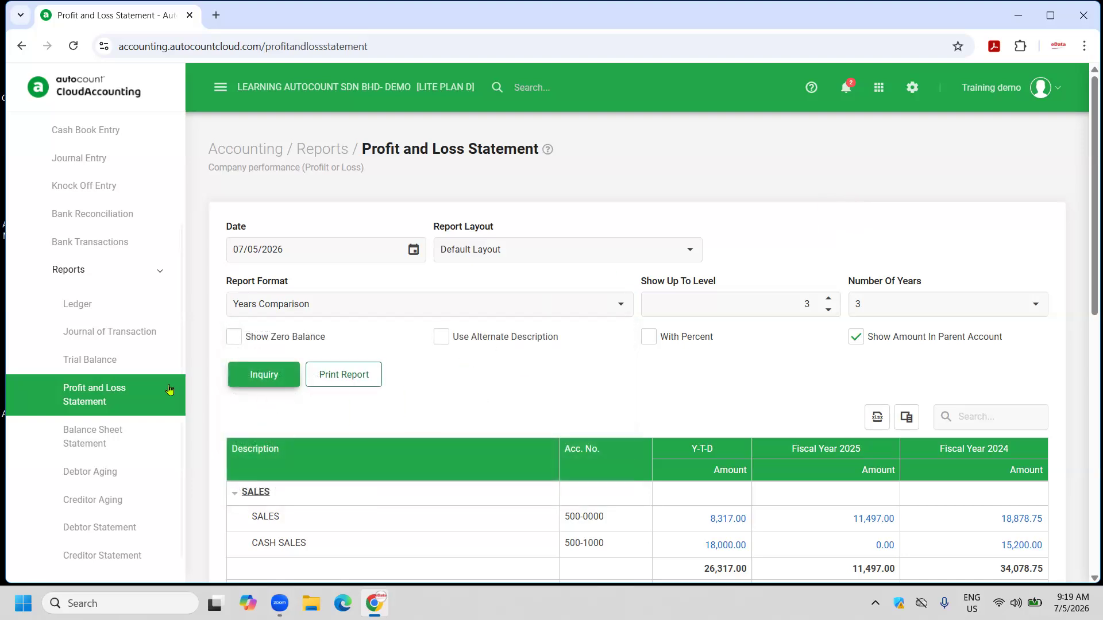
Load the Balance Sheet Statement as at 07/05/2026, then view and close its 1-column print preview.
left_click(103, 443)
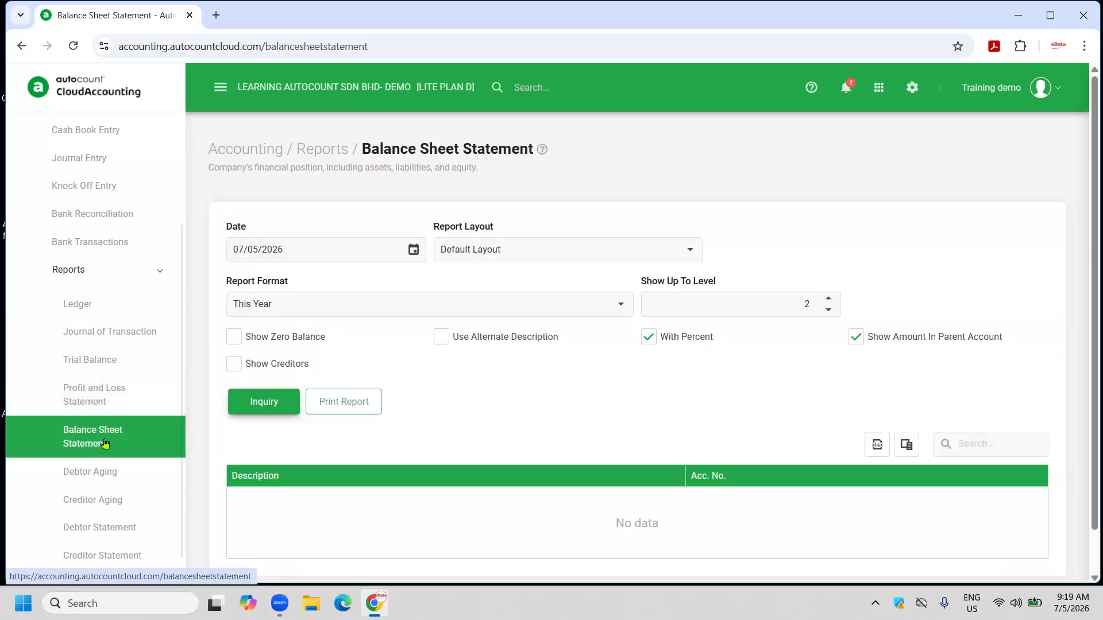
scroll(105, 443, "down", 1)
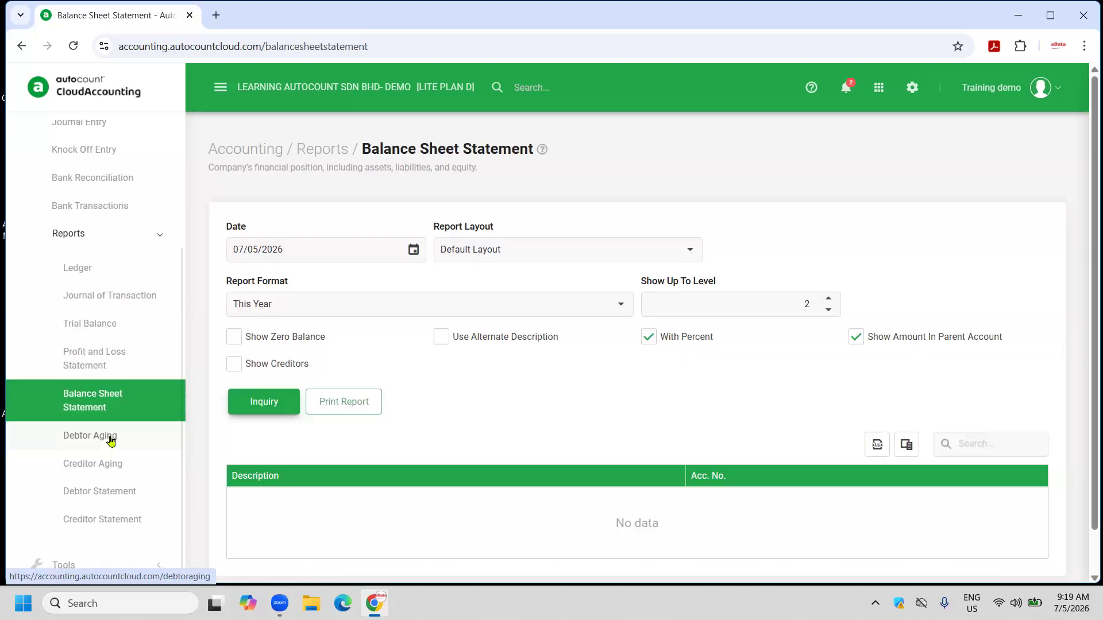
left_click(263, 399)
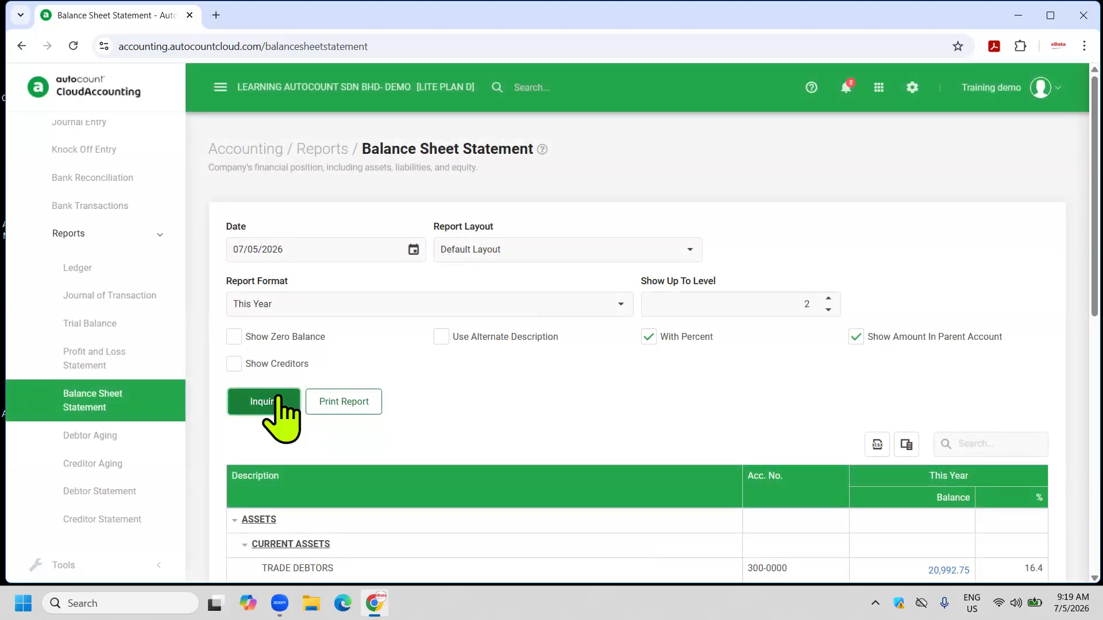
left_click(343, 402)
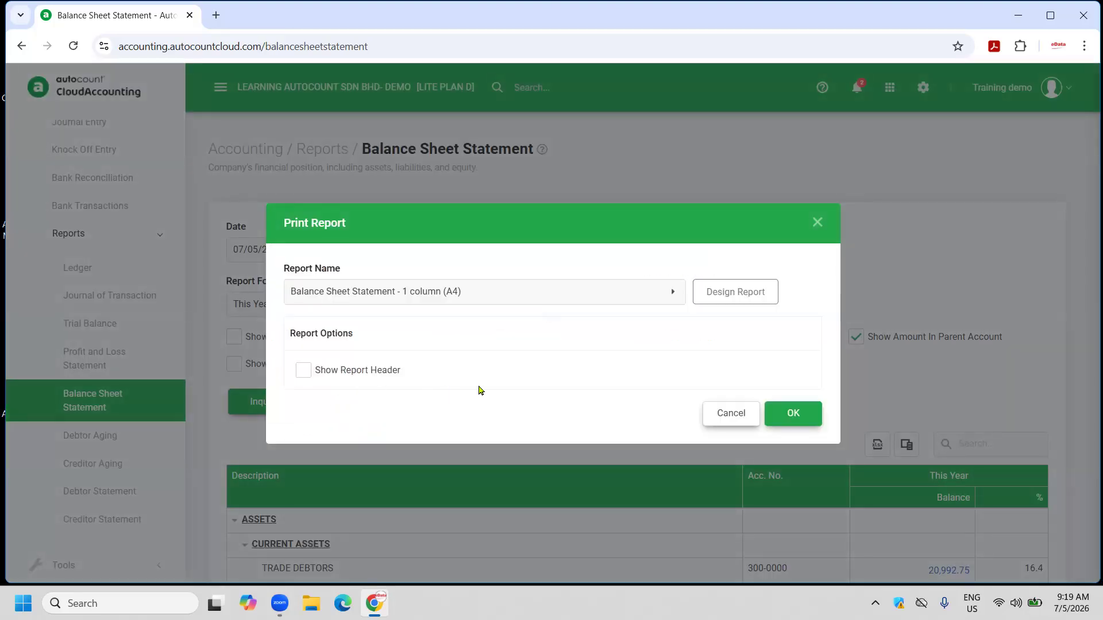
left_click(781, 412)
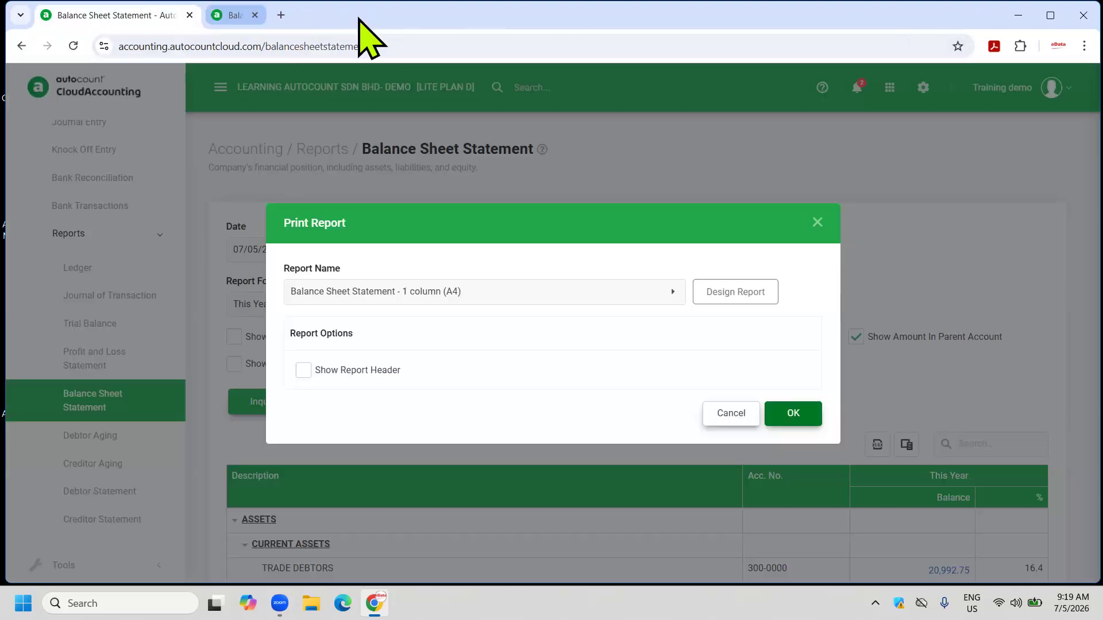
left_click(360, 15)
left_click(740, 412)
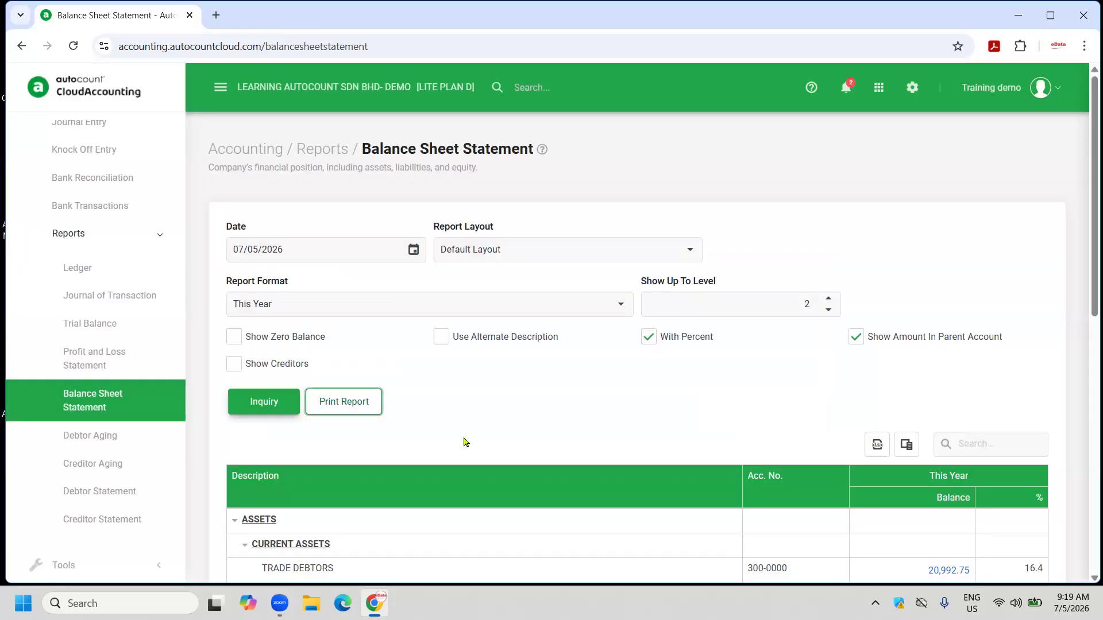
Preview and close the 12-month Debtor Aging report, then load the Debtor Statement for 01/05/2026–07/05/2026.
left_click(116, 434)
left_click(266, 380)
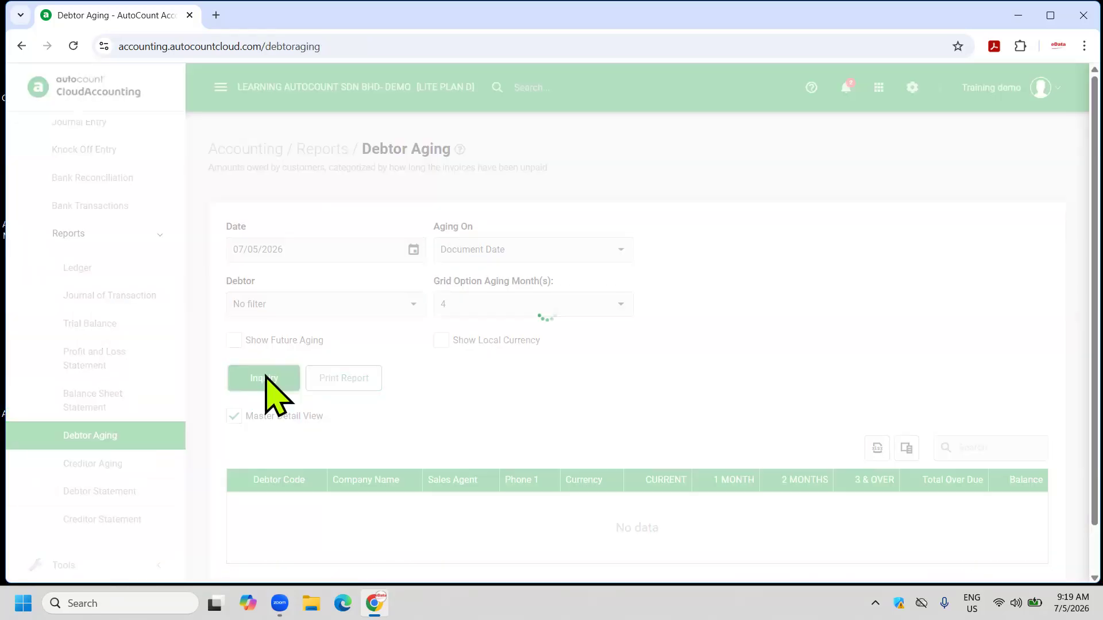
left_click(345, 378)
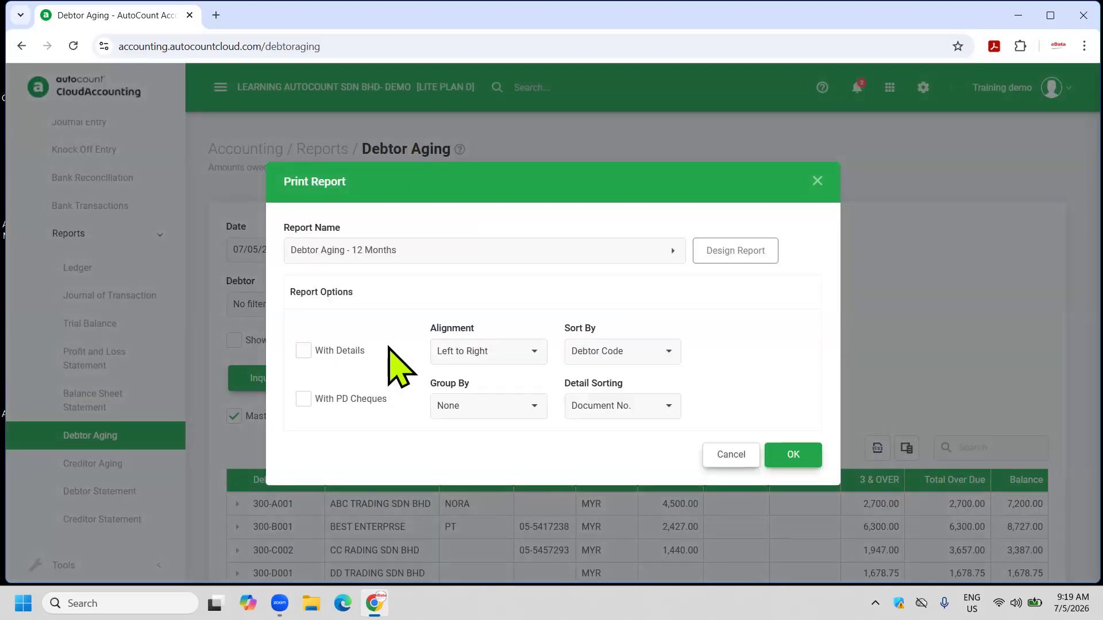
left_click(798, 455)
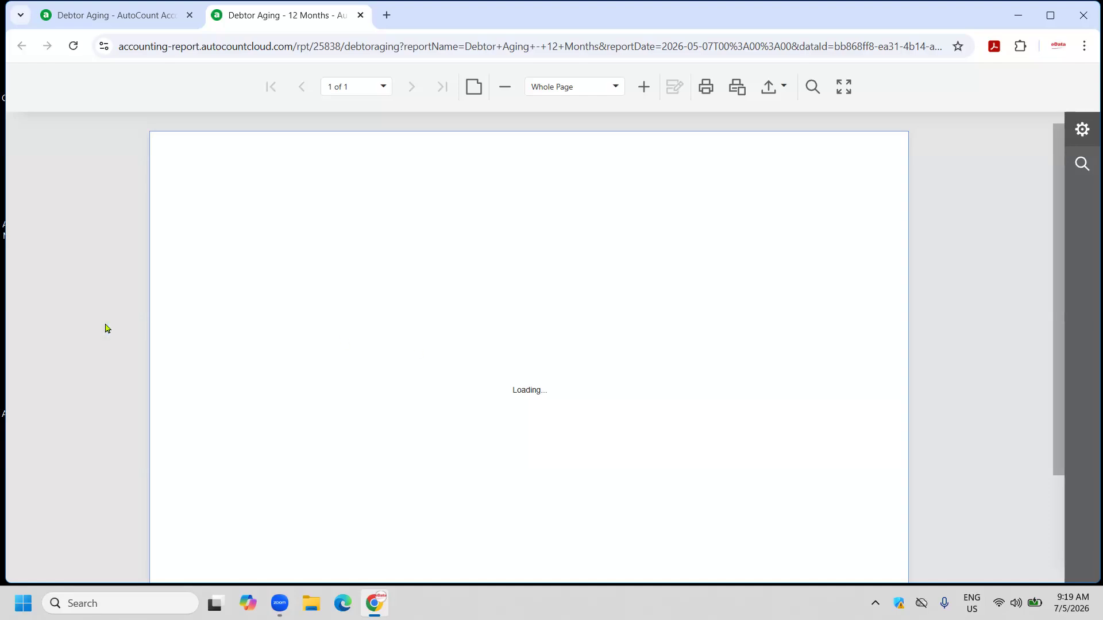
left_click(360, 15)
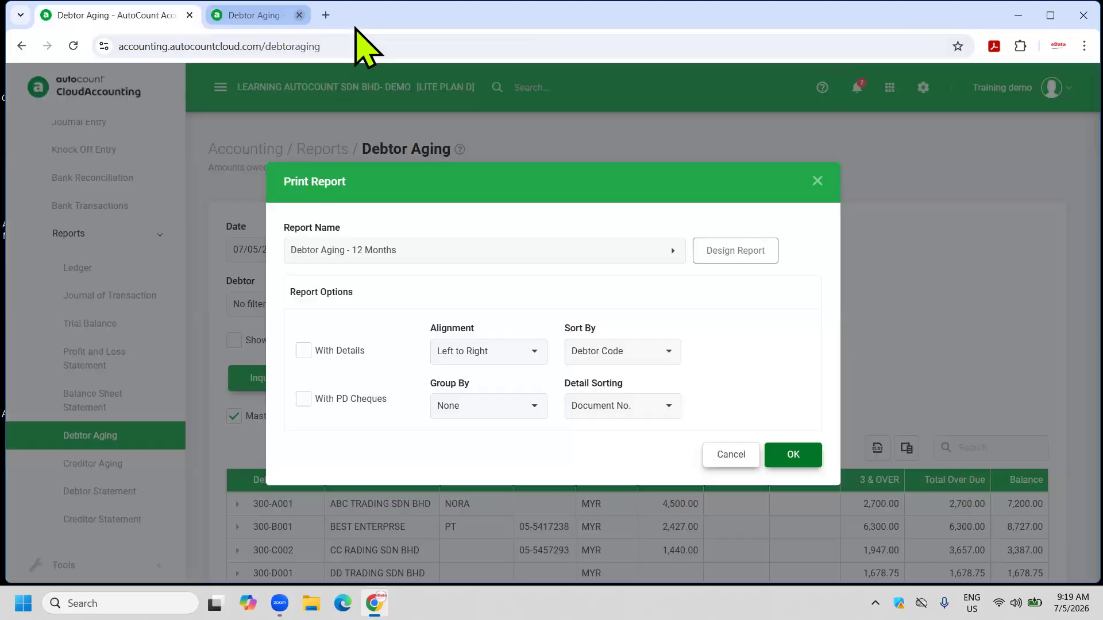
left_click(731, 455)
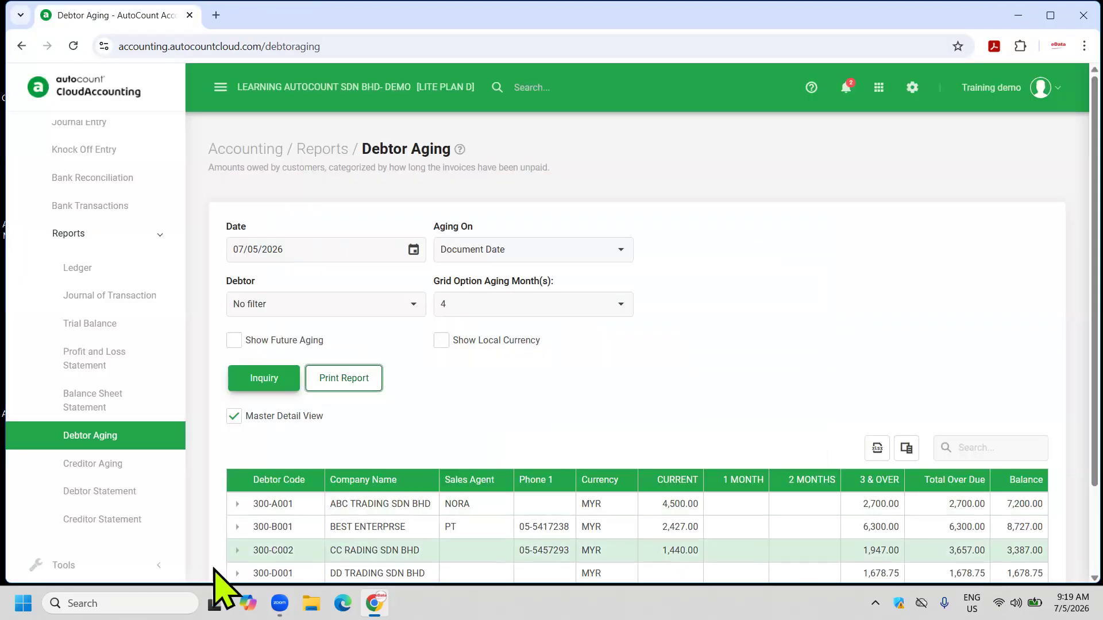
left_click(124, 499)
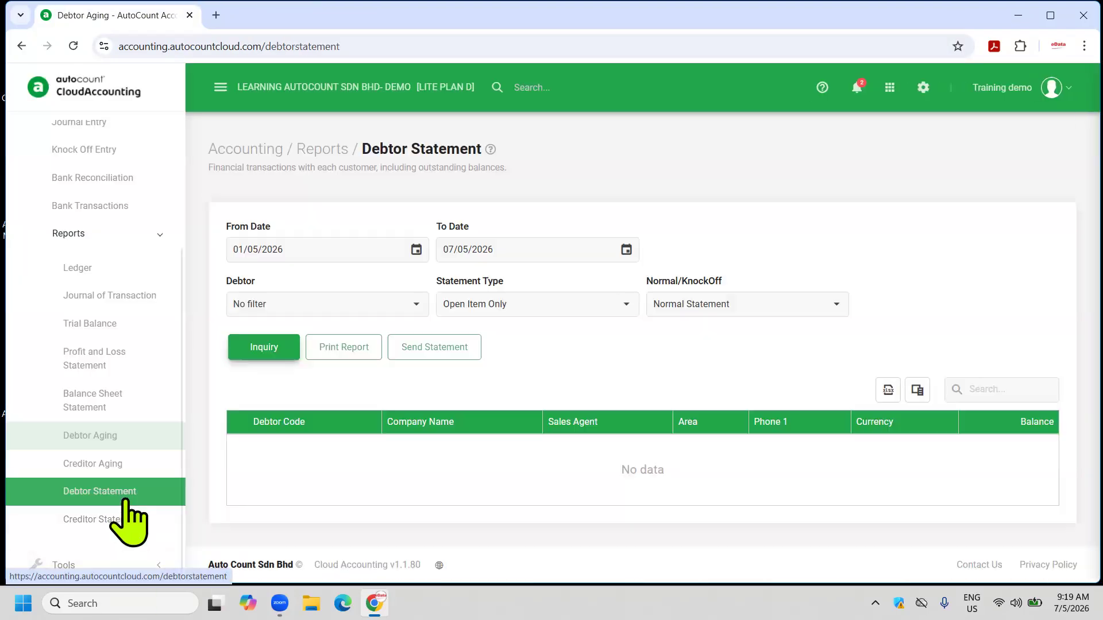
left_click(276, 348)
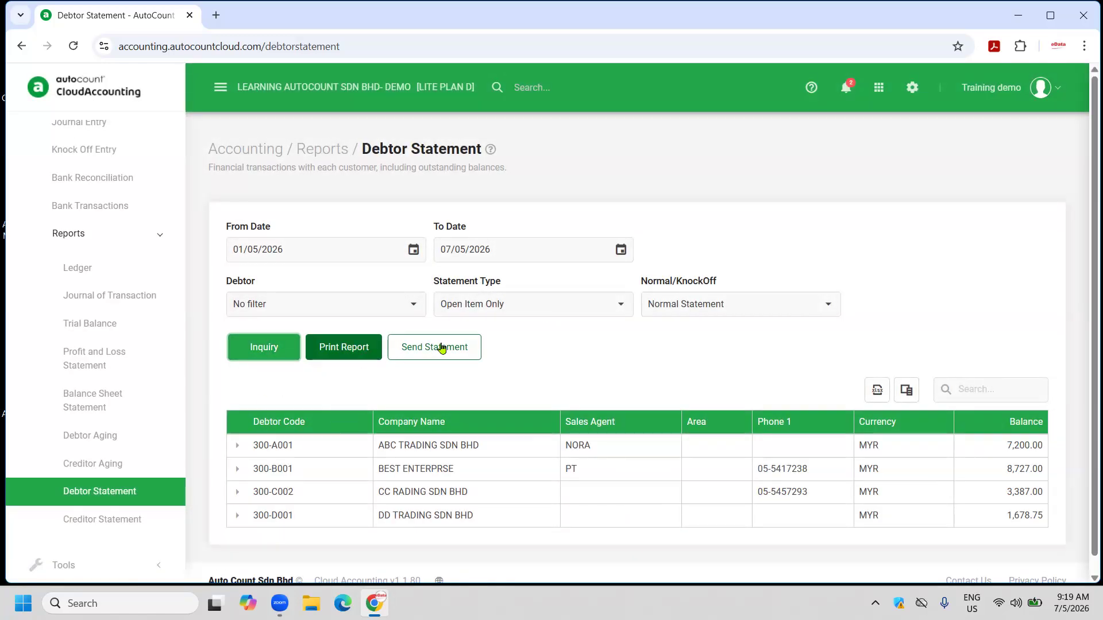
Review the 4-page Debtor Statement 6 Months print preview for the four debtors, then close it.
left_click(351, 358)
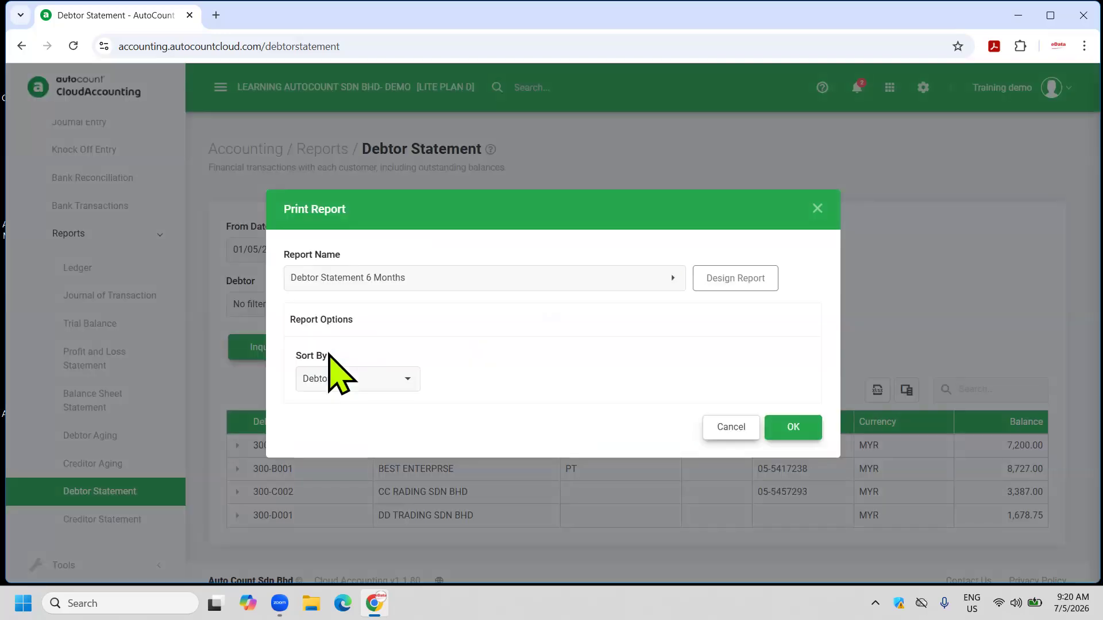
left_click(781, 423)
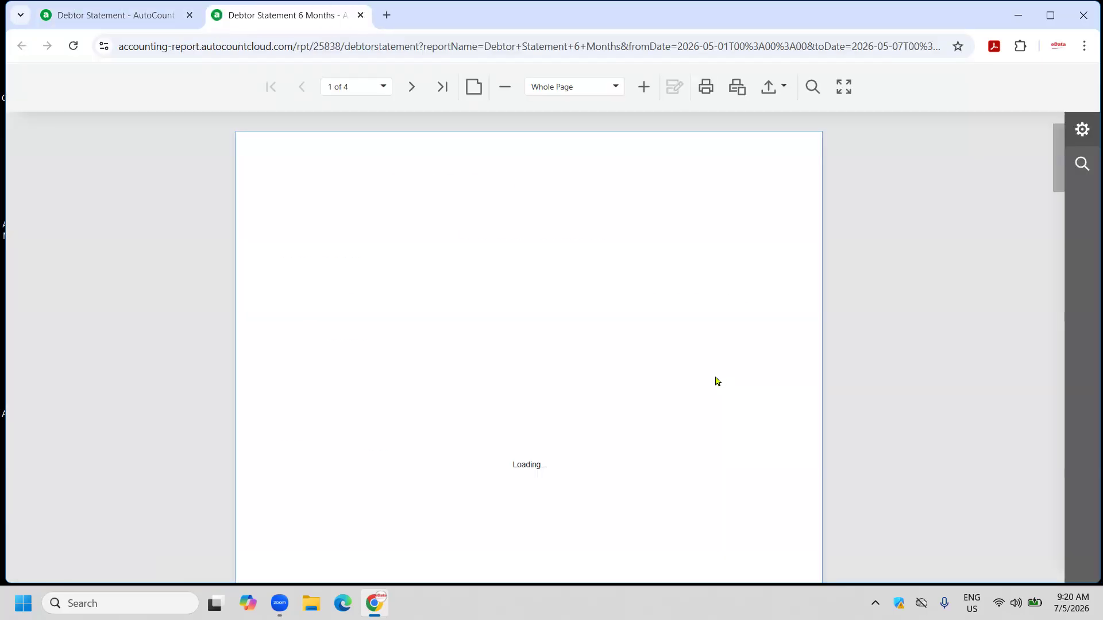
scroll(465, 413, "down", 15)
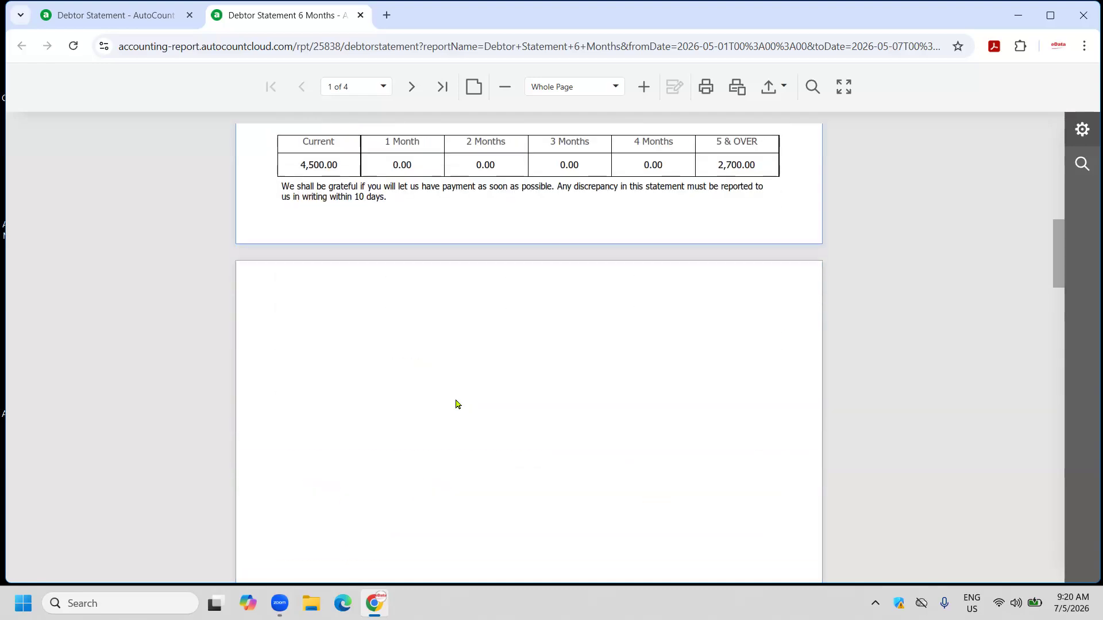
scroll(455, 396, "down", 2)
scroll(452, 388, "up", 14)
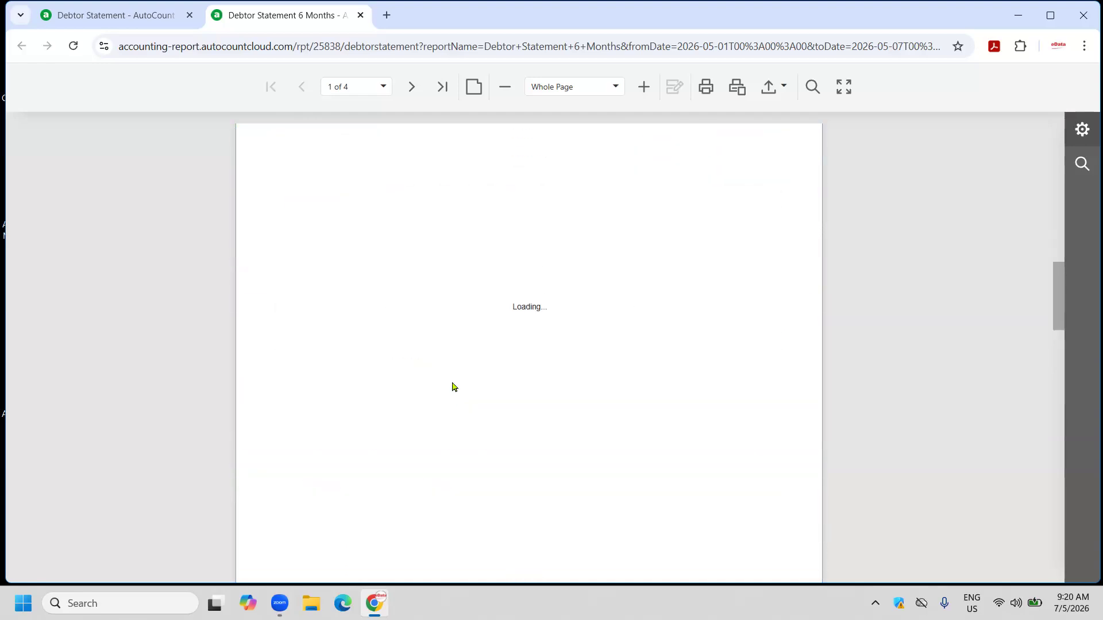
scroll(456, 370, "up", 3)
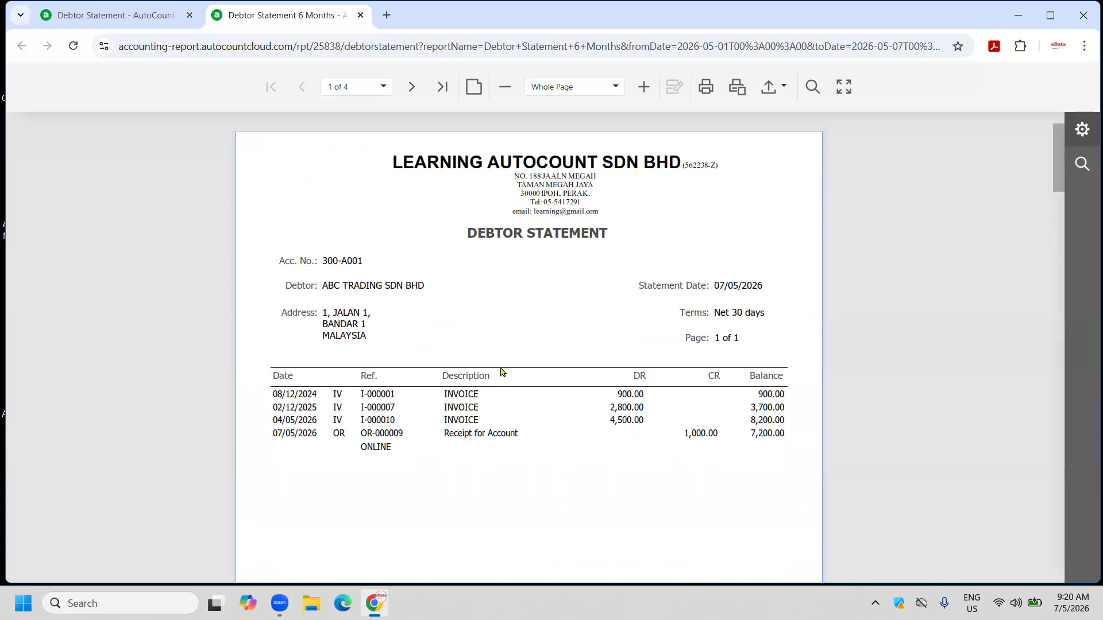
scroll(382, 273, "down", 8)
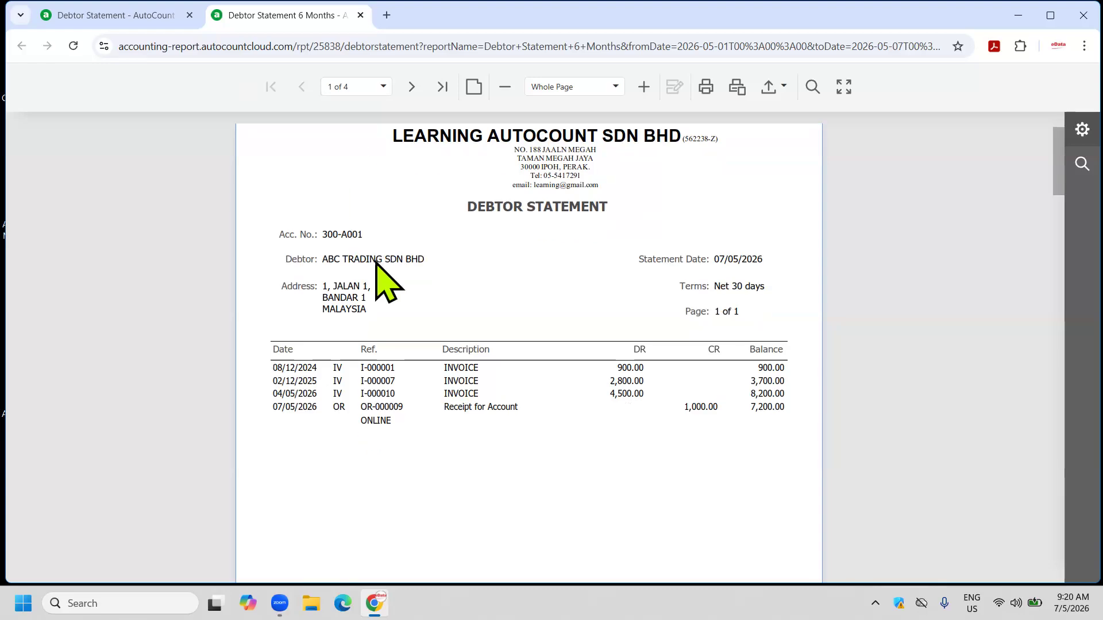
scroll(379, 270, "up", 8)
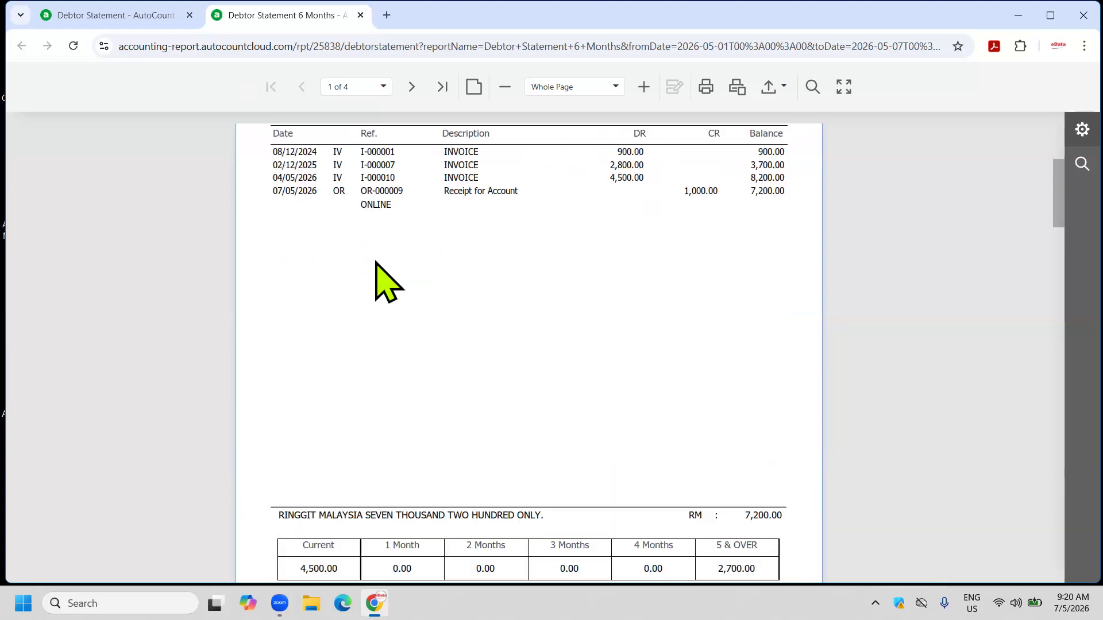
left_click(360, 15)
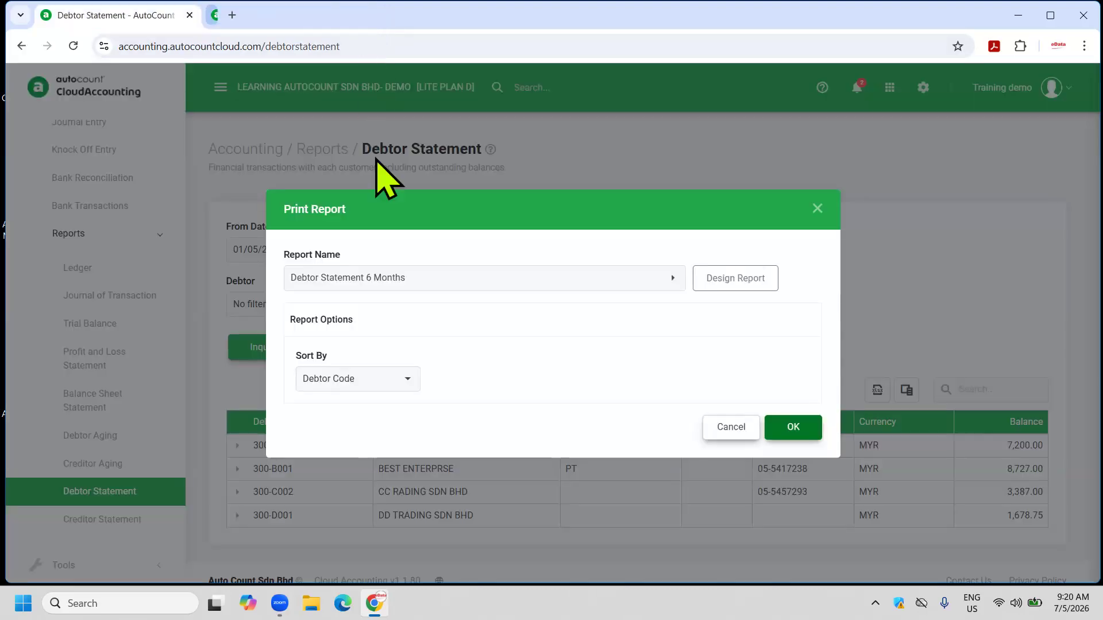
left_click(723, 427)
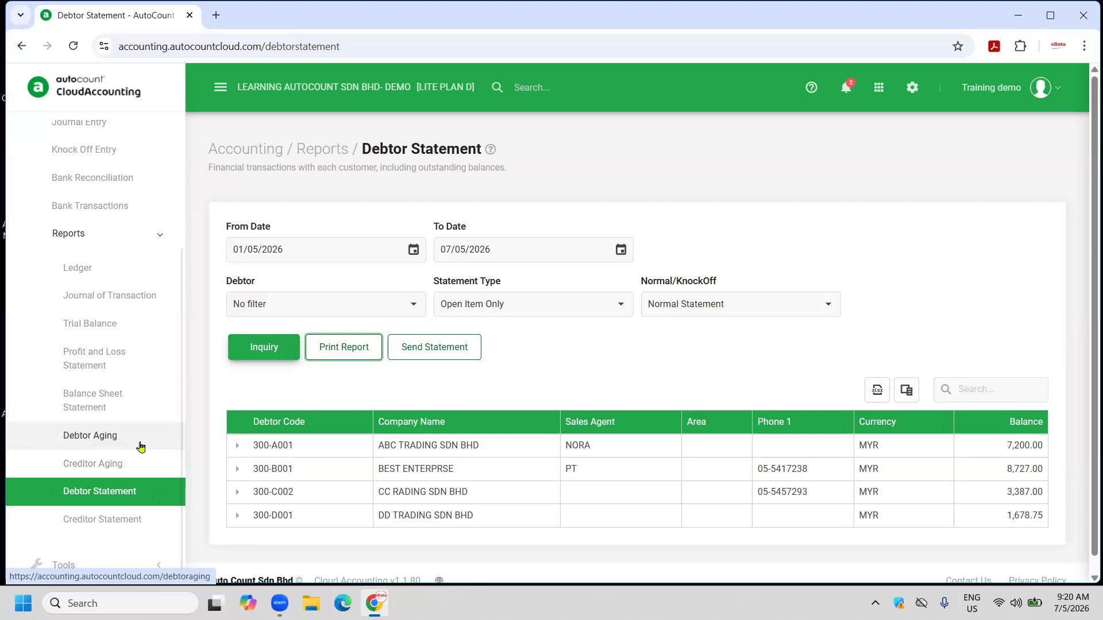
scroll(137, 449, "up", 3)
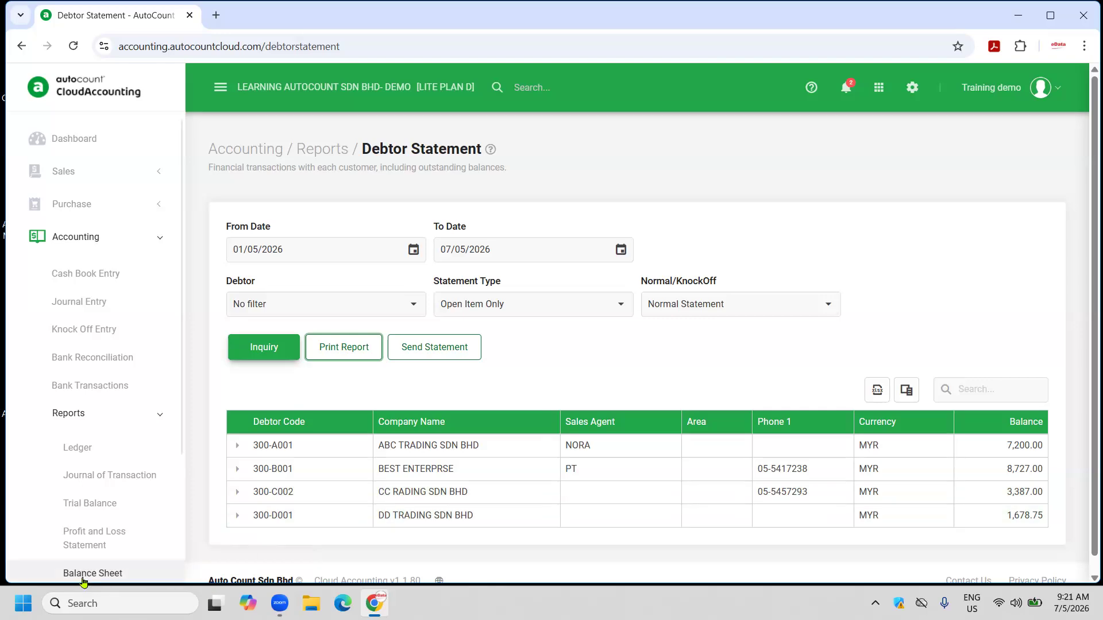
left_click(119, 529)
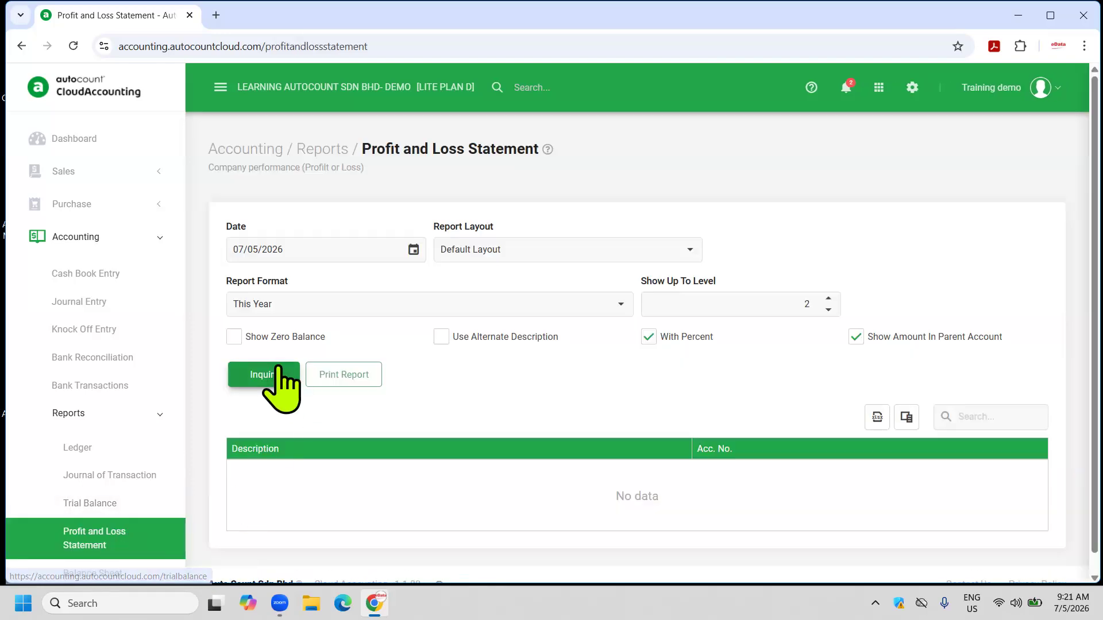
left_click(280, 383)
left_click(315, 380)
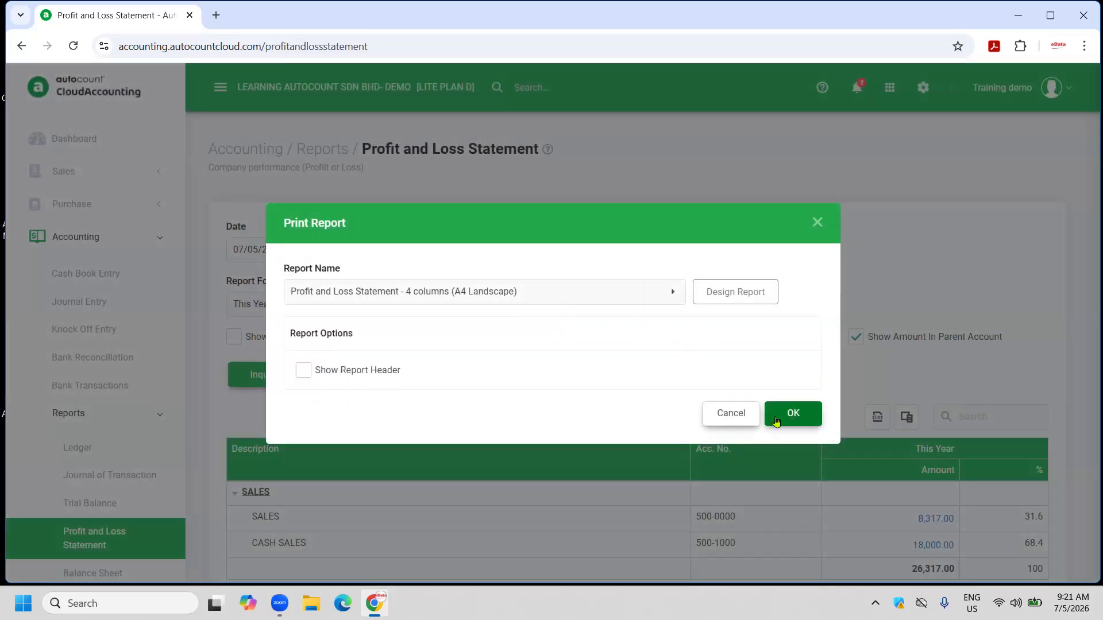
left_click(790, 410)
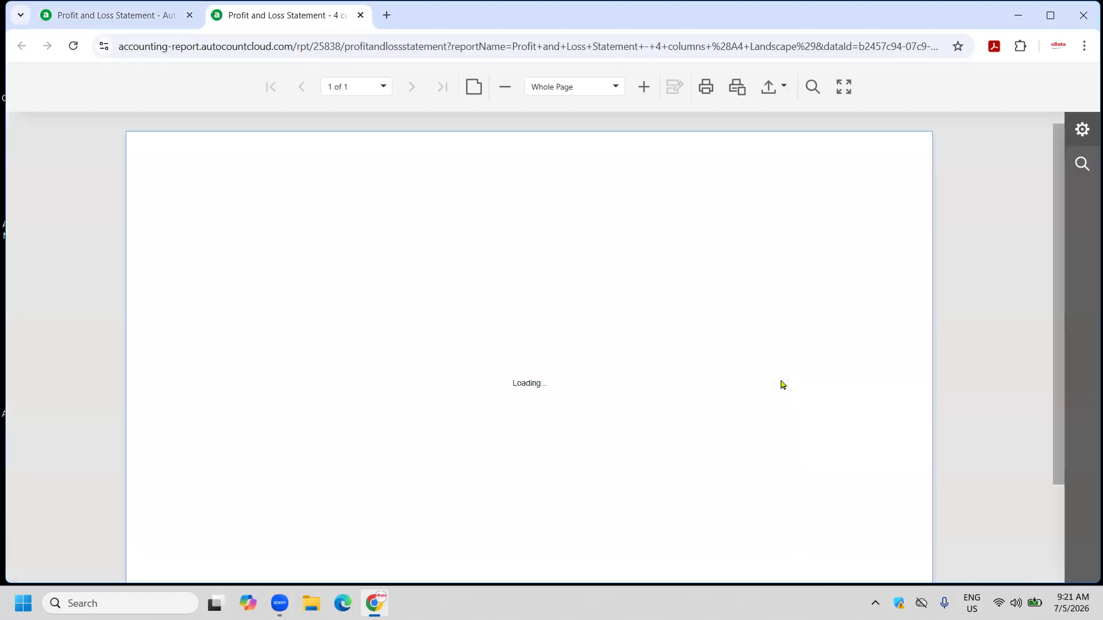
left_click(783, 87)
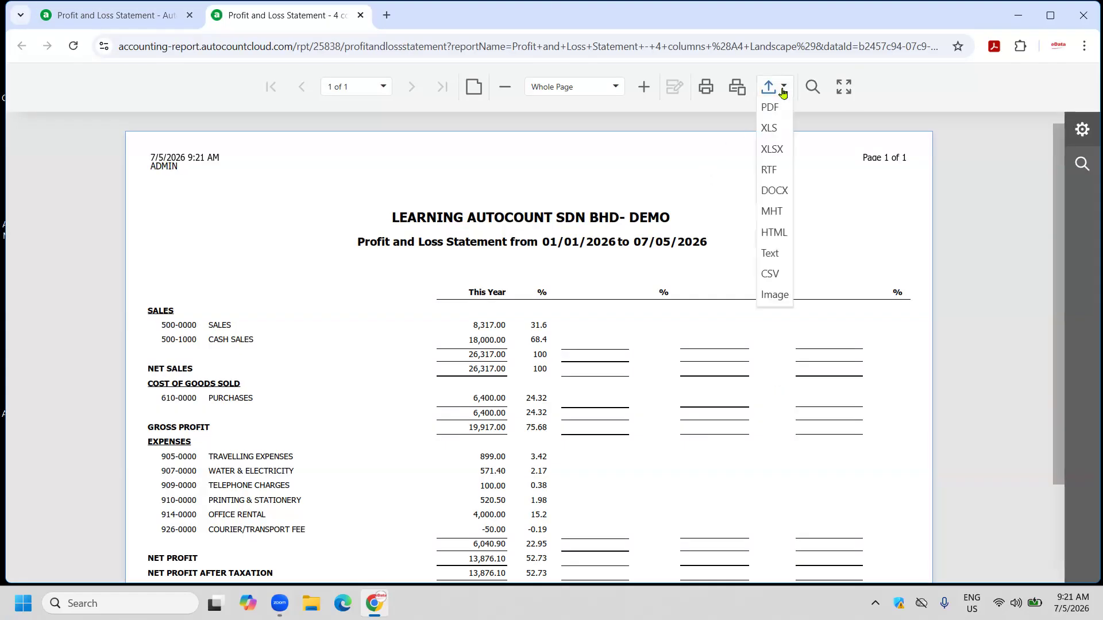
left_click(852, 264)
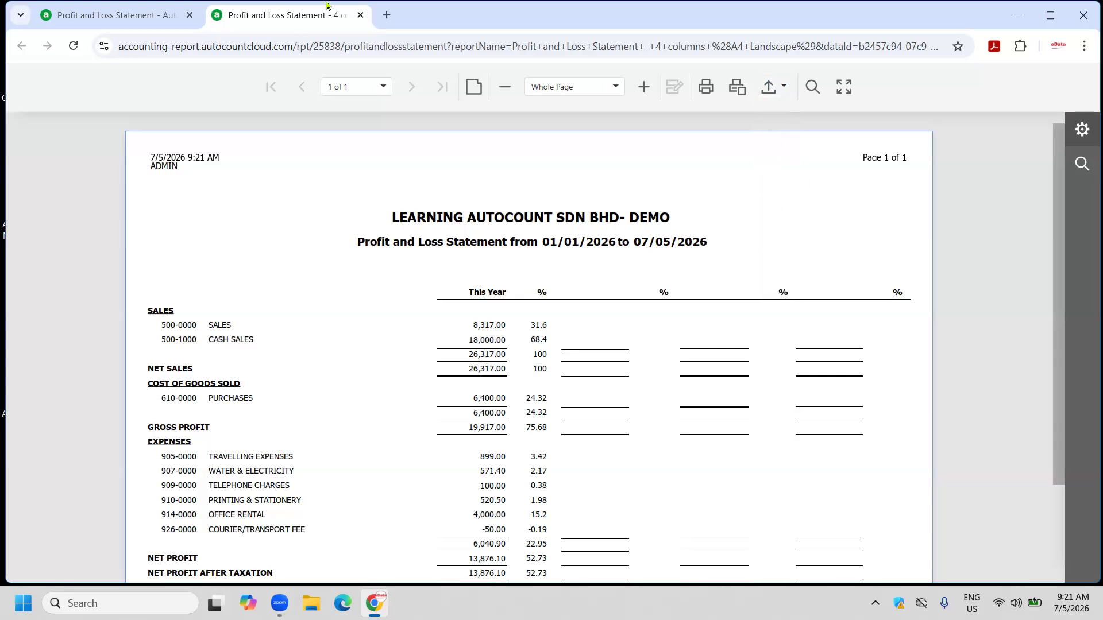
left_click(360, 15)
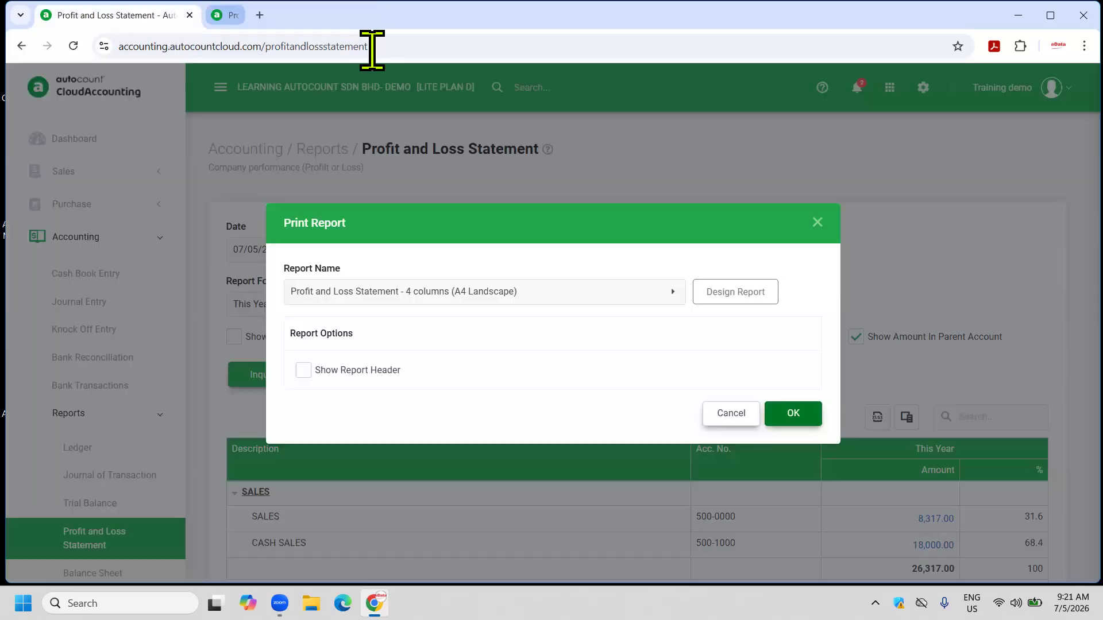
left_click(731, 414)
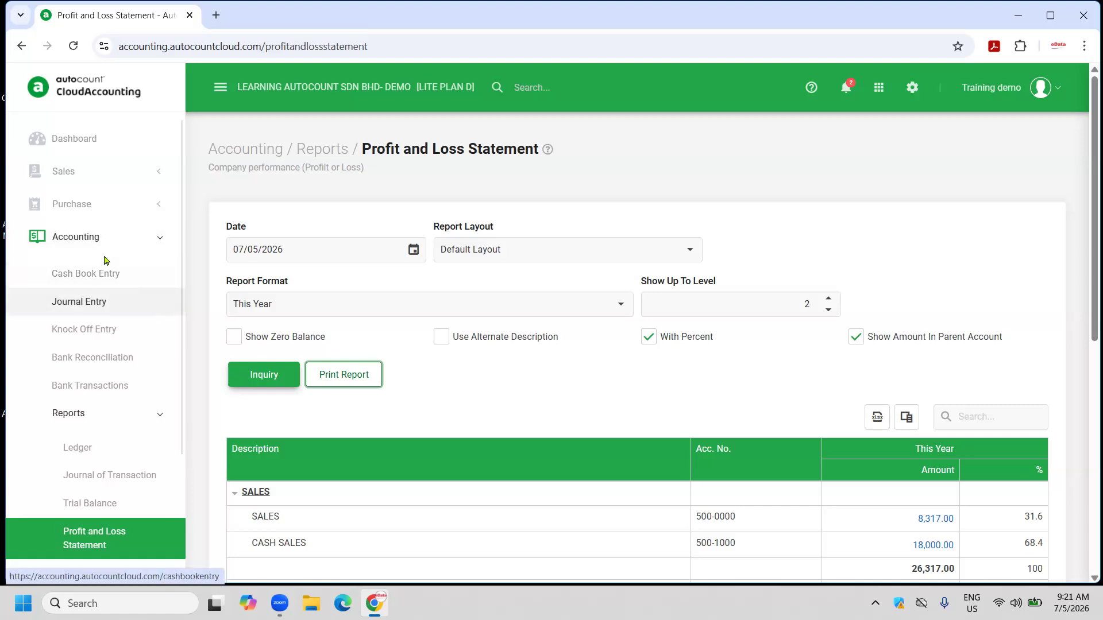
left_click(99, 239)
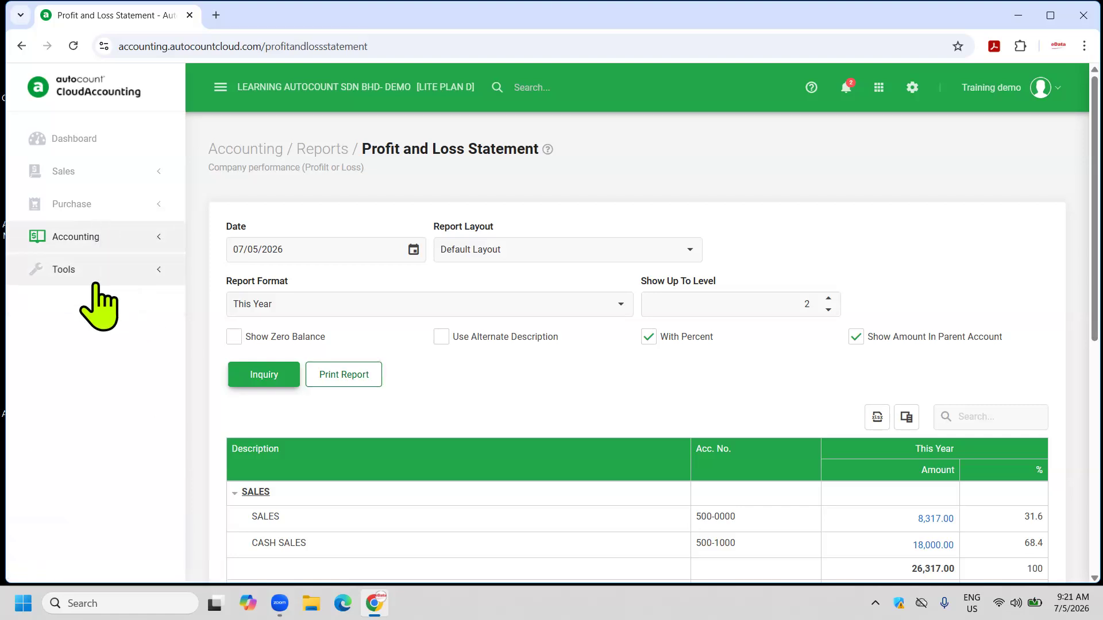
left_click(86, 238)
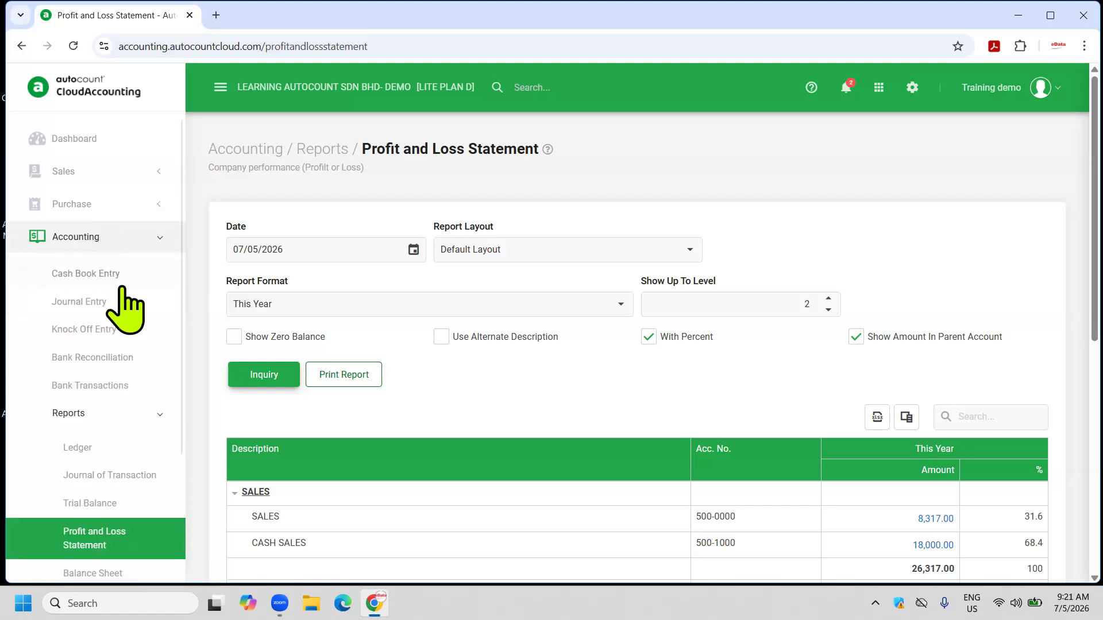
Show General Ledger entries for 01/05/2026–07/05/2026 on the Ledger report page.
left_click(78, 449)
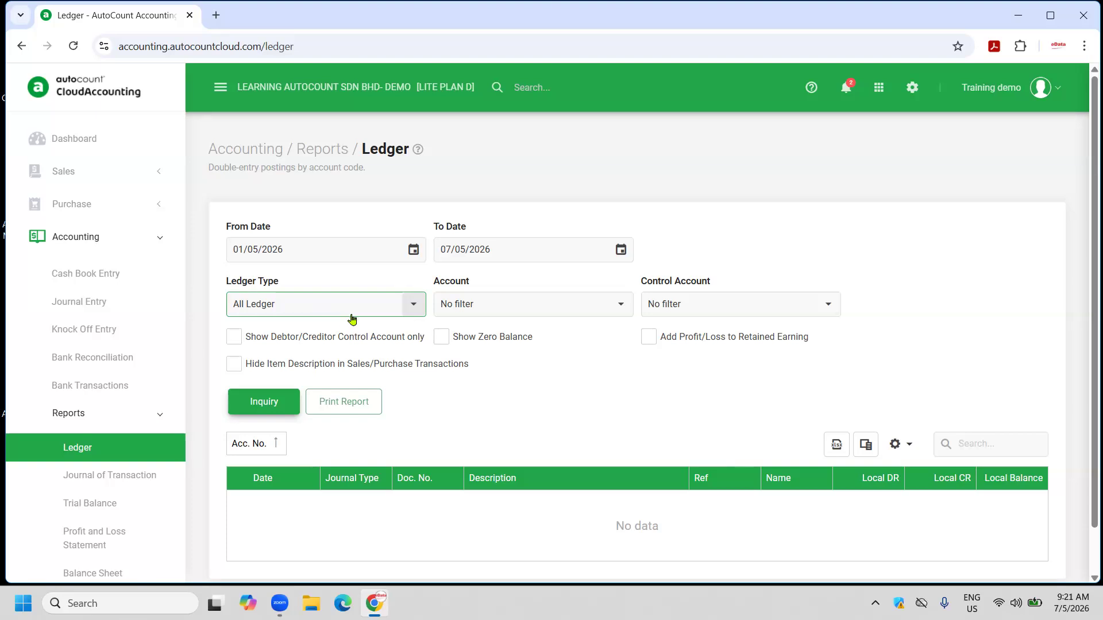
left_click(418, 303)
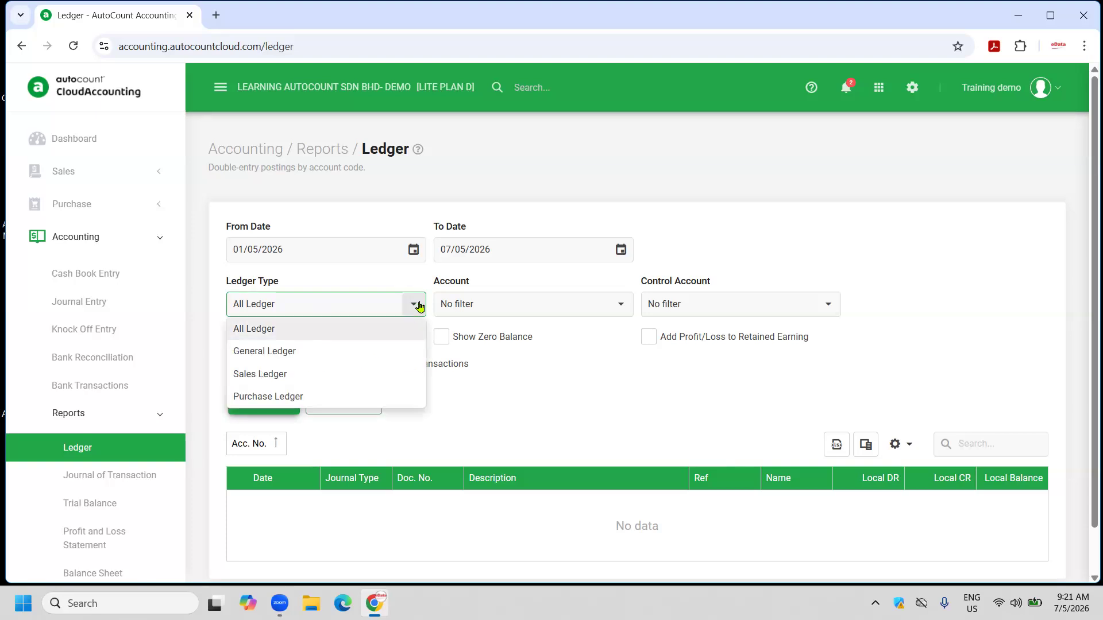
left_click(298, 358)
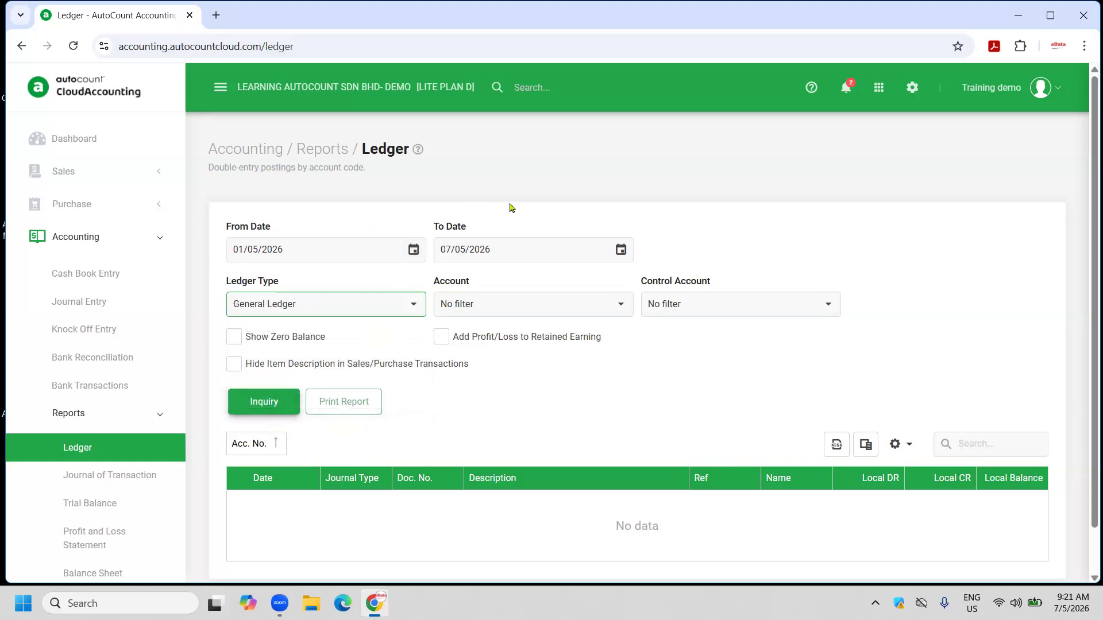
left_click(264, 402)
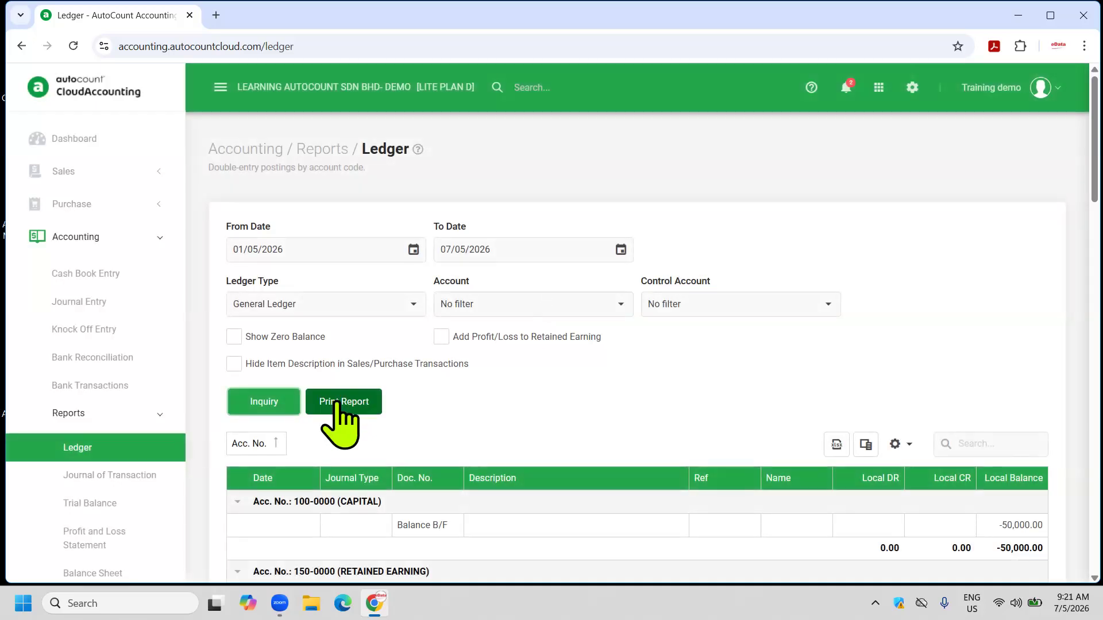
Review the 4-page Standard Ledger print preview, then close it and cancel printing.
left_click(340, 402)
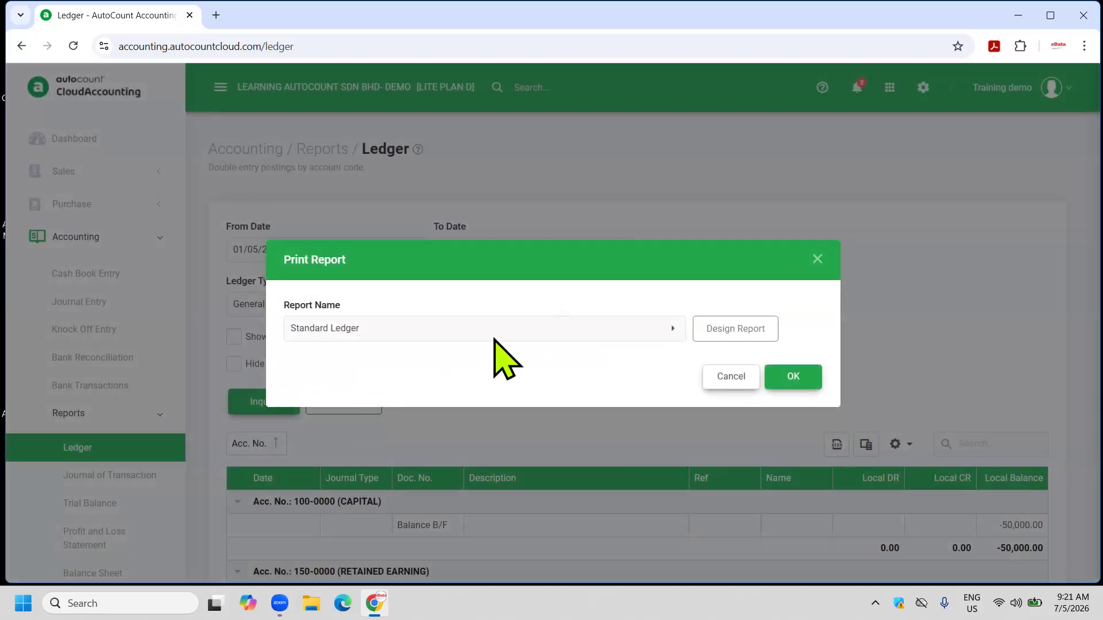
left_click(782, 376)
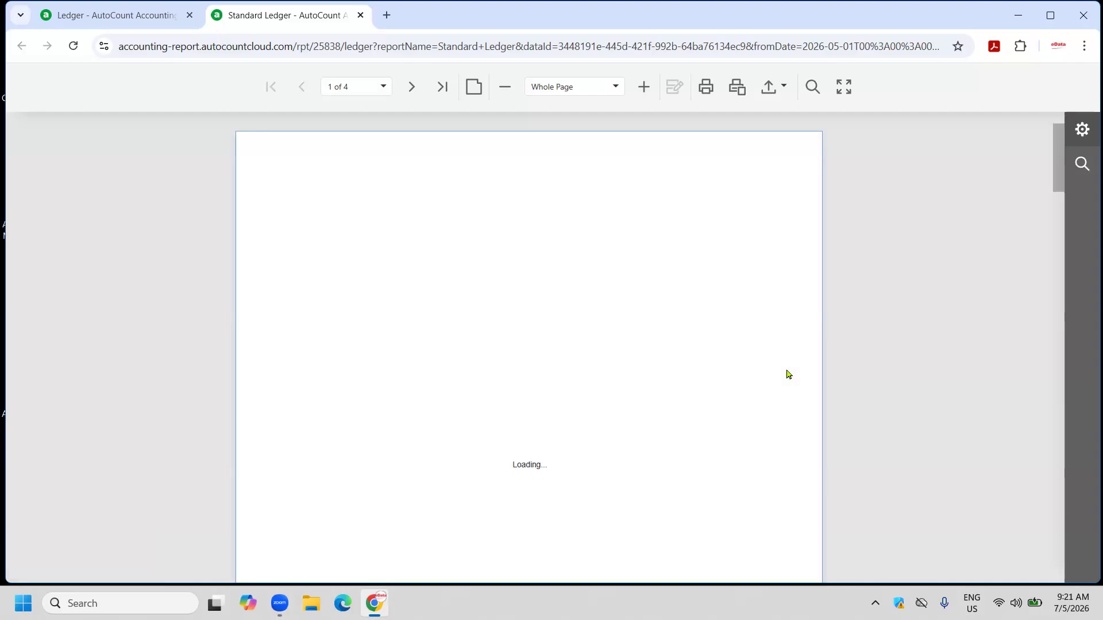
scroll(553, 360, "down", 10)
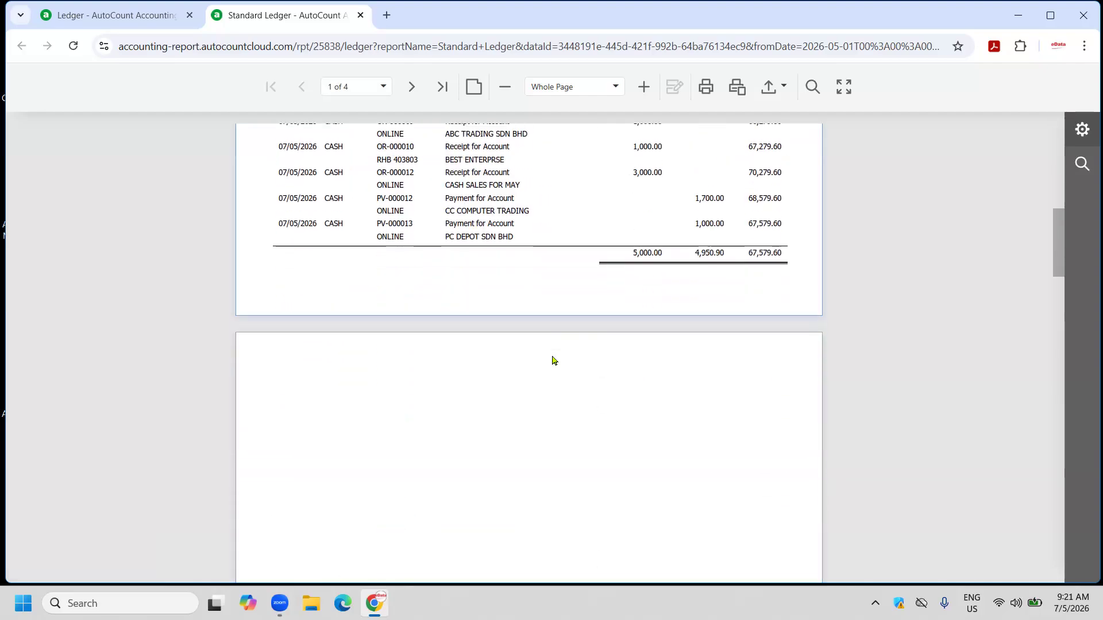
scroll(553, 361, "down", 15)
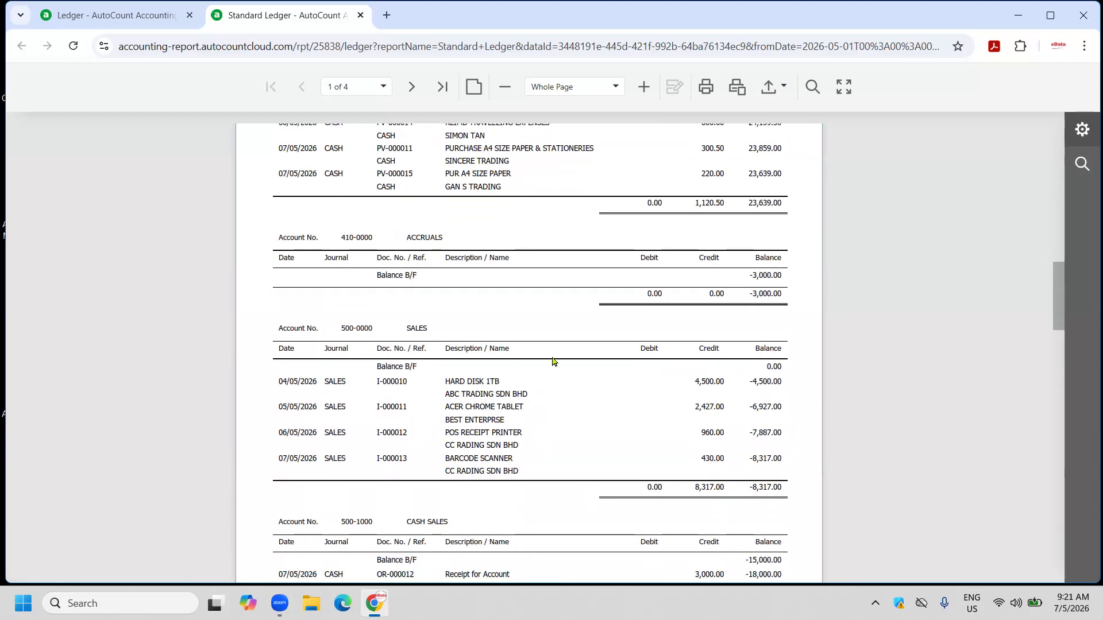
scroll(554, 360, "up", 10)
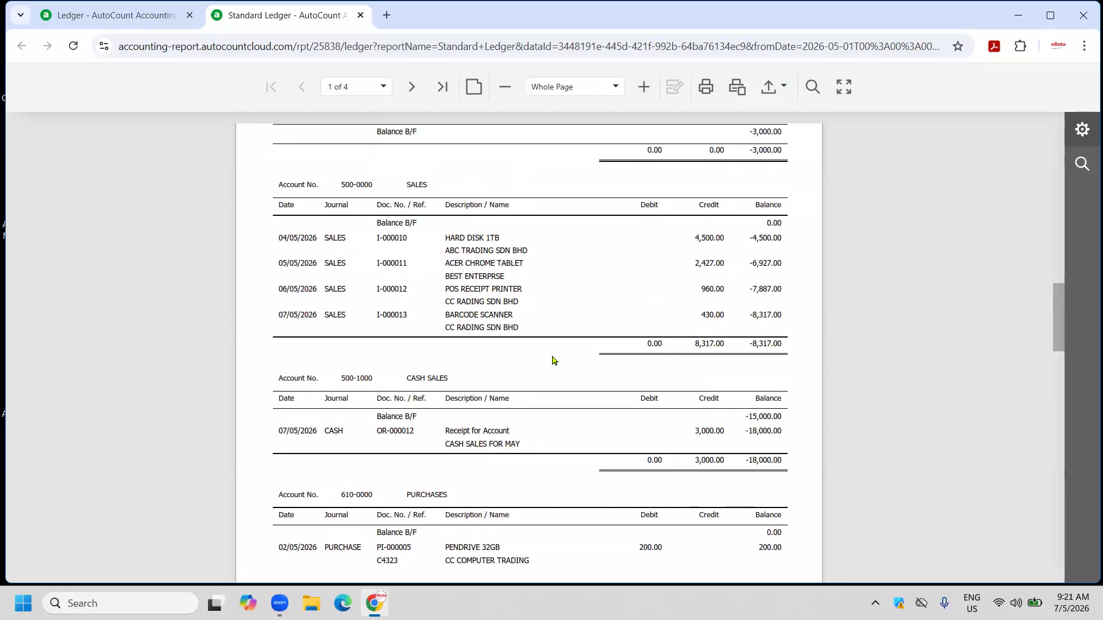
scroll(554, 360, "up", 10)
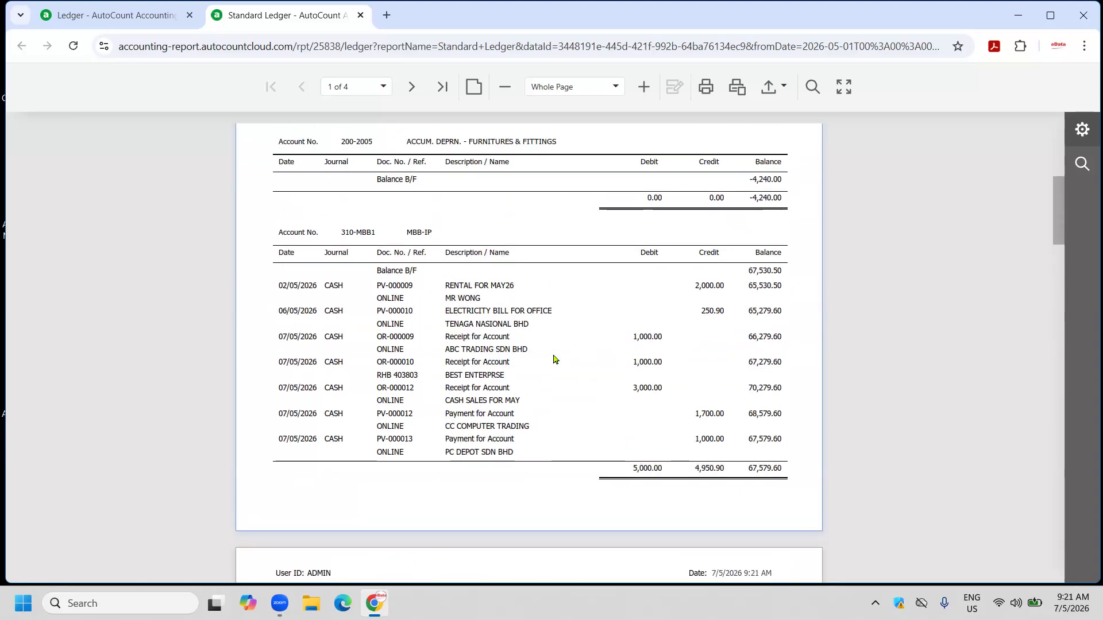
left_click(361, 15)
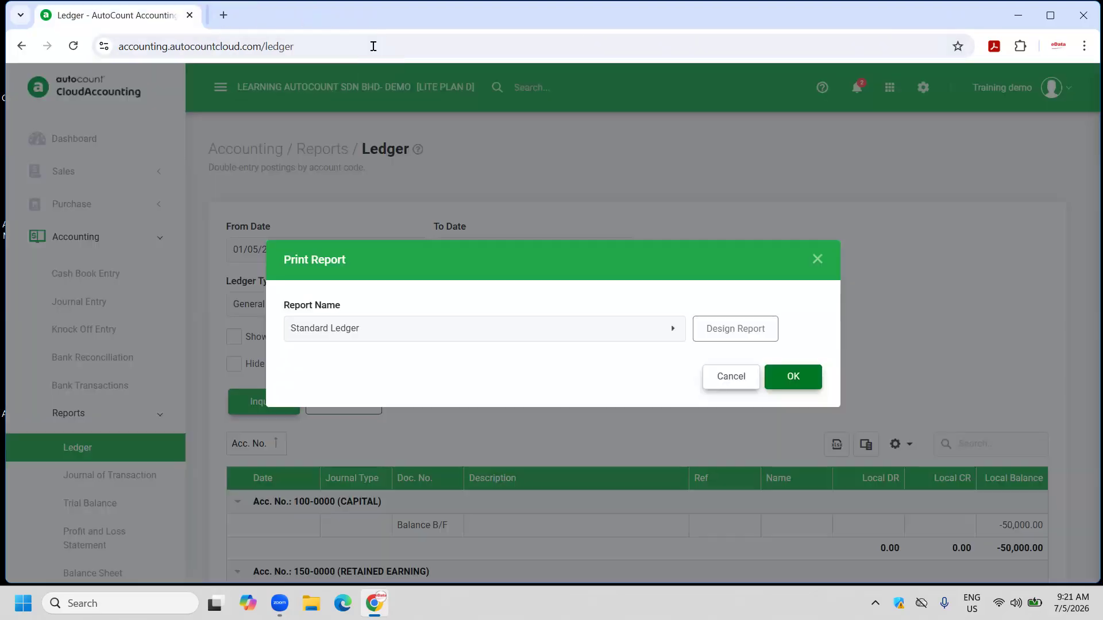
left_click(726, 377)
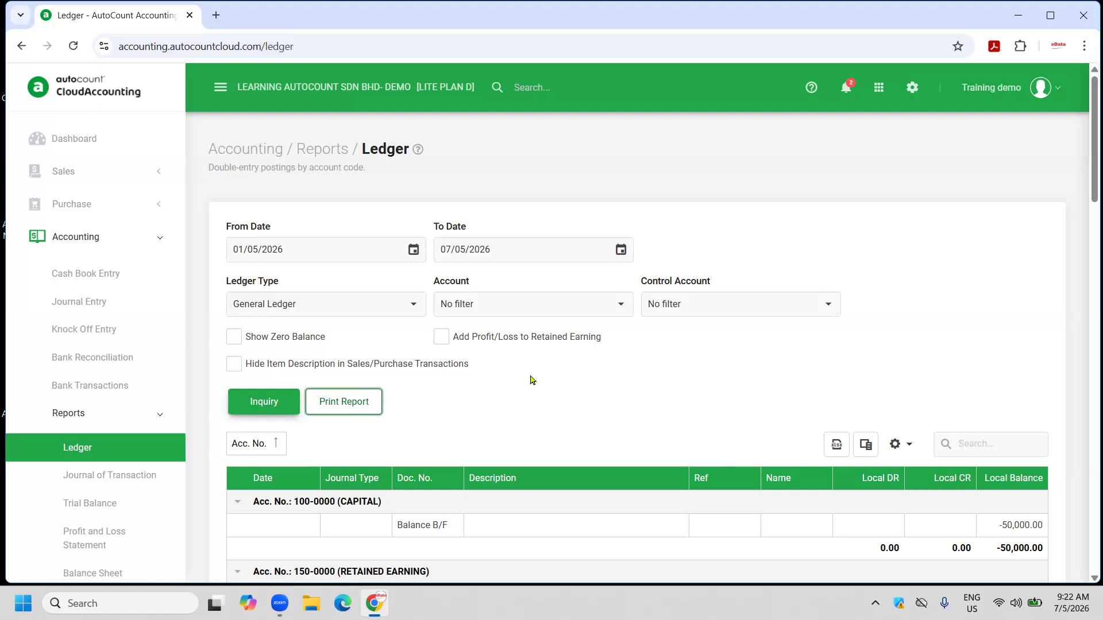
Switch the Ledger report to Sales Ledger to list debtor entries with balances.
left_click(418, 310)
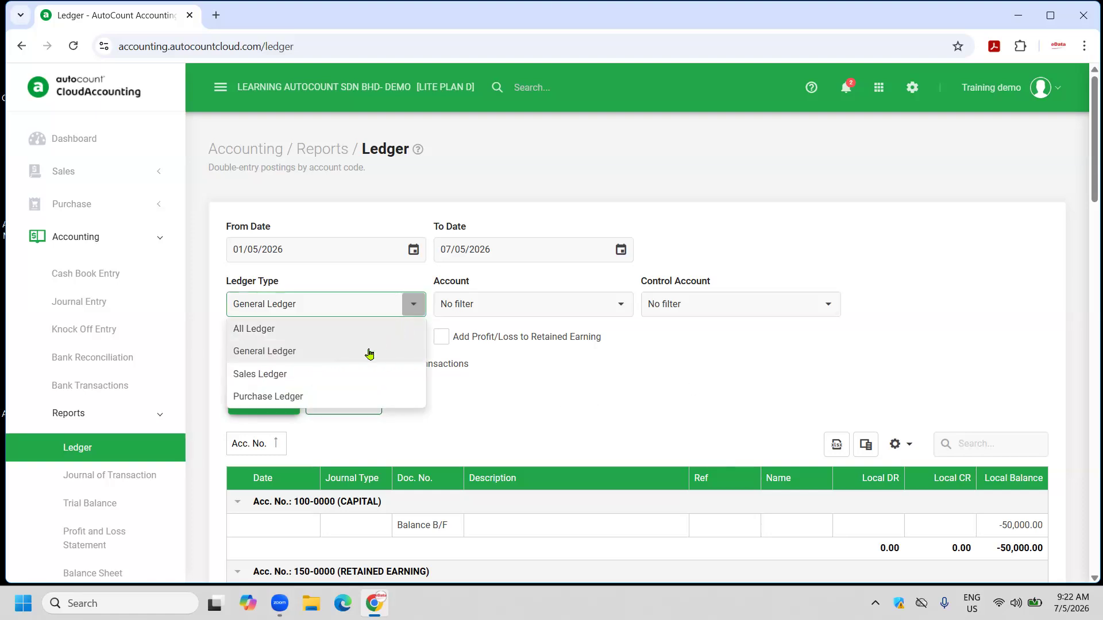
left_click(282, 376)
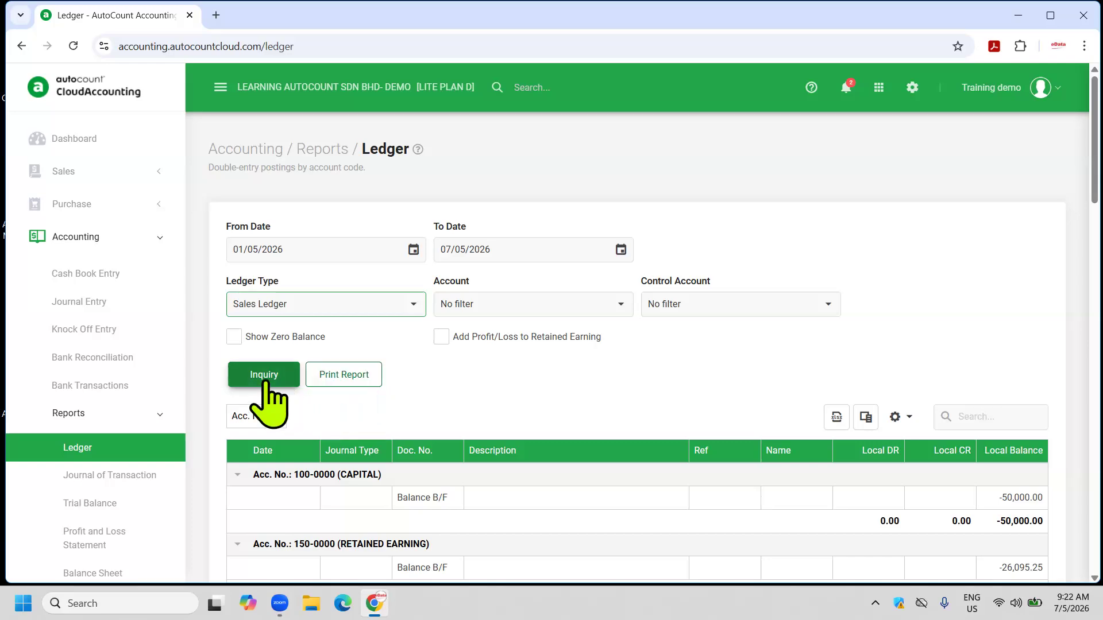
left_click(266, 379)
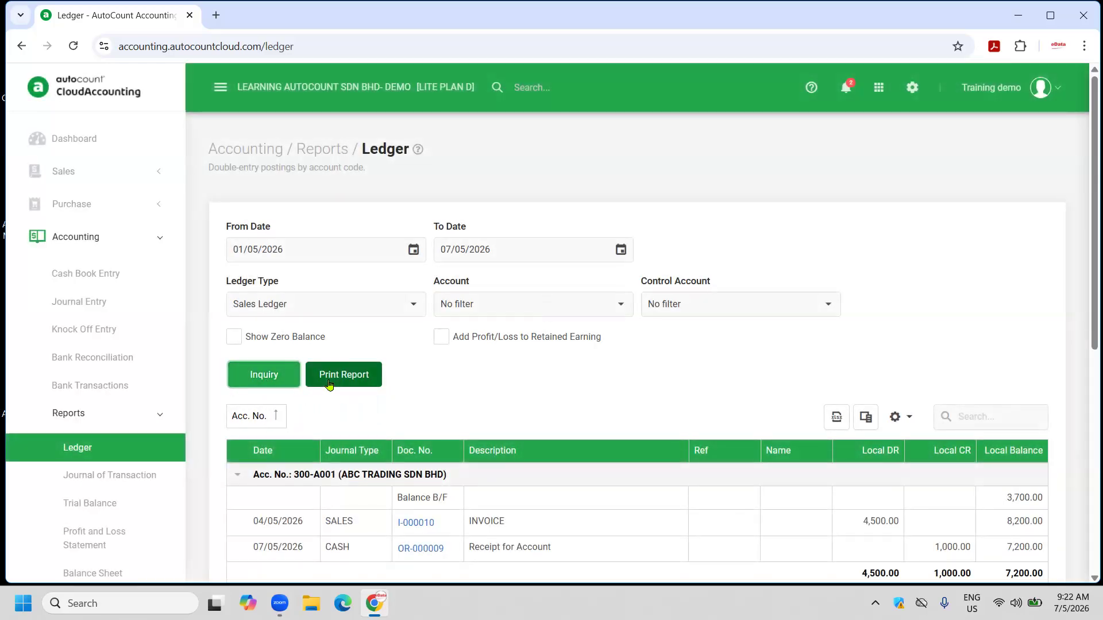
Preview the 1-page Sales Ledger (total 20,992.75) in the Standard Ledger layout, then close it.
left_click(331, 382)
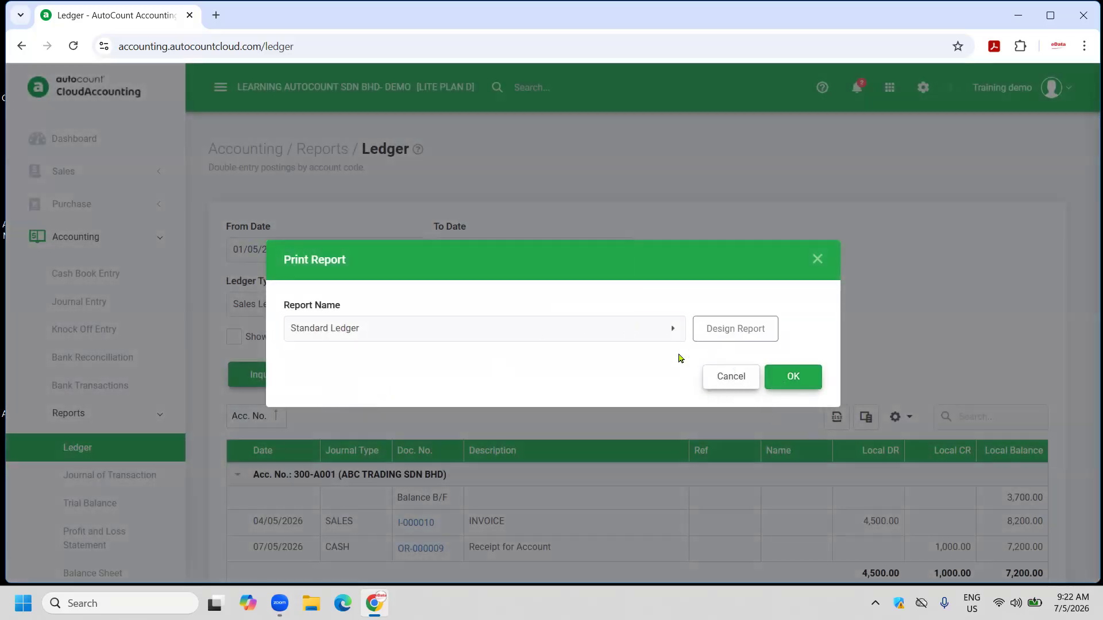
left_click(671, 329)
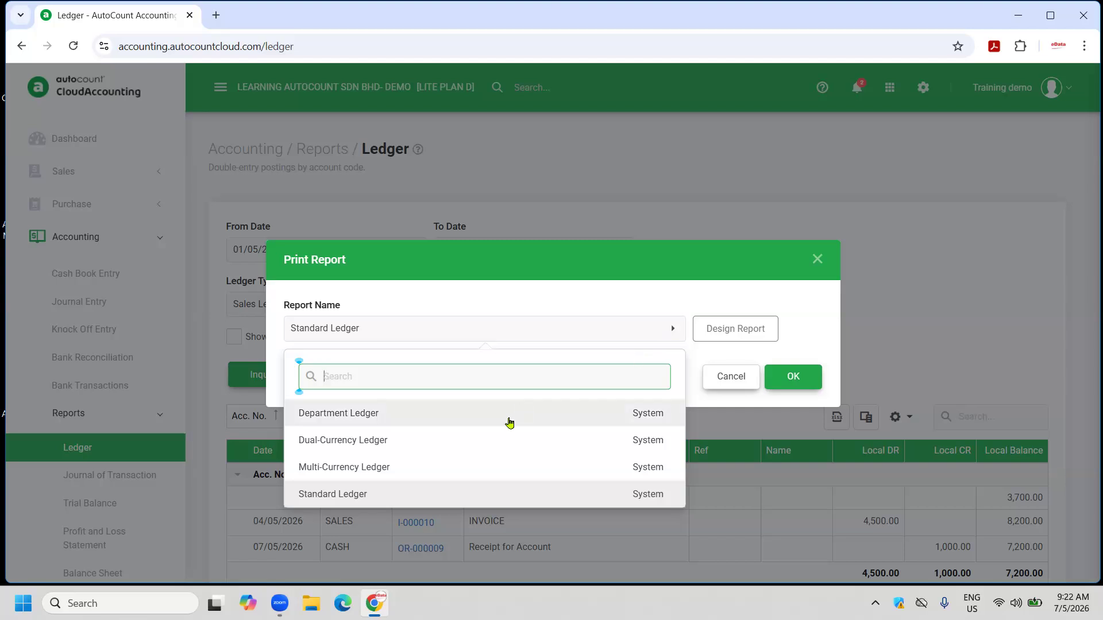
left_click(356, 495)
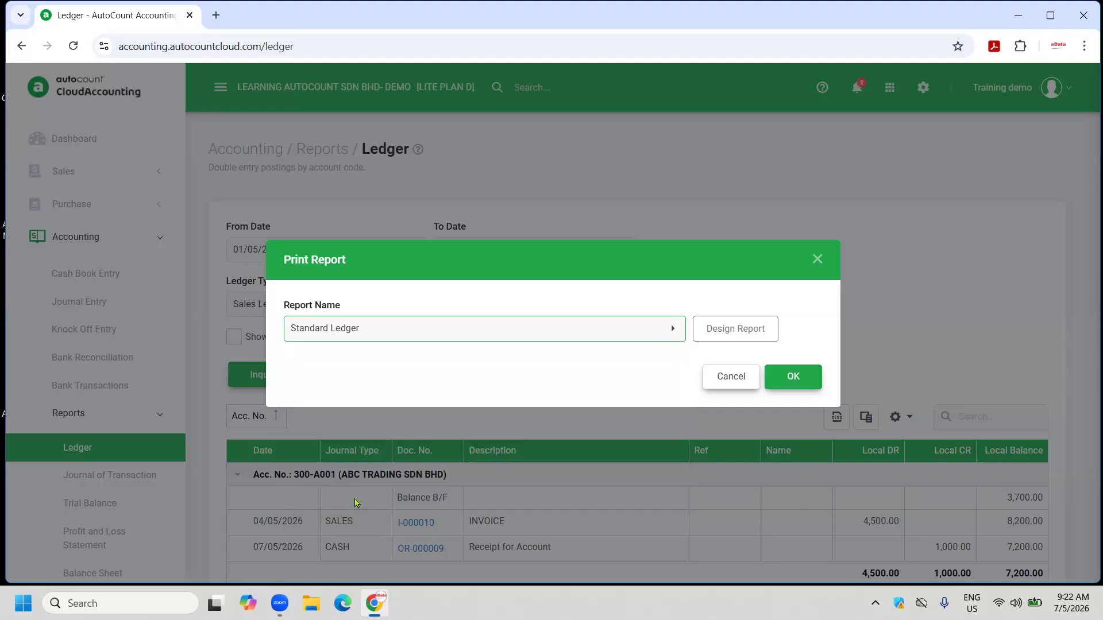
left_click(791, 377)
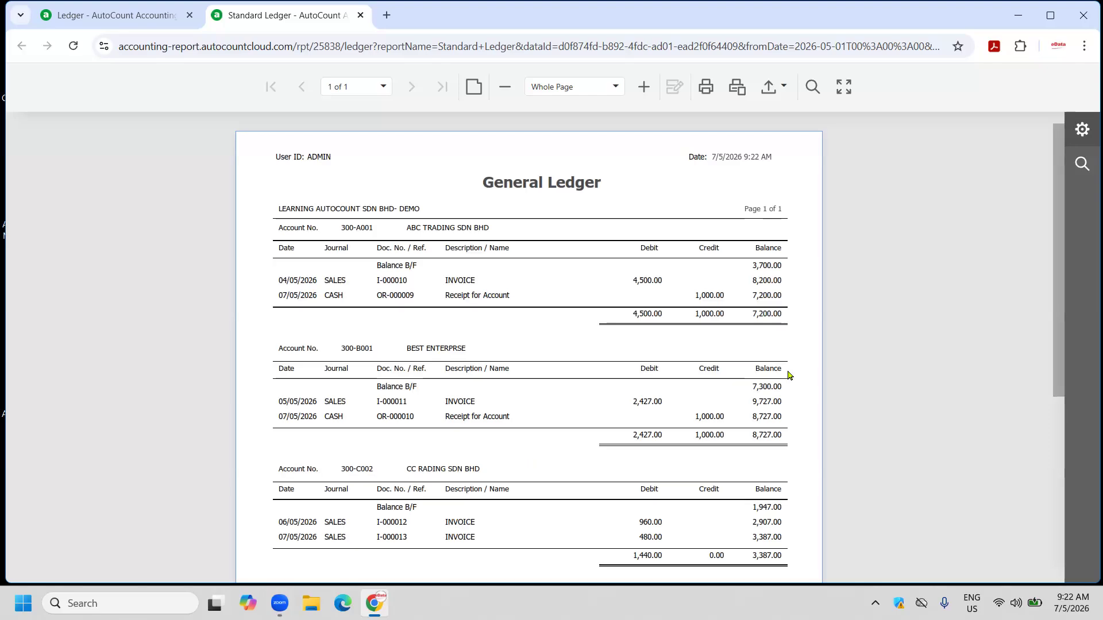
scroll(546, 361, "down", 5)
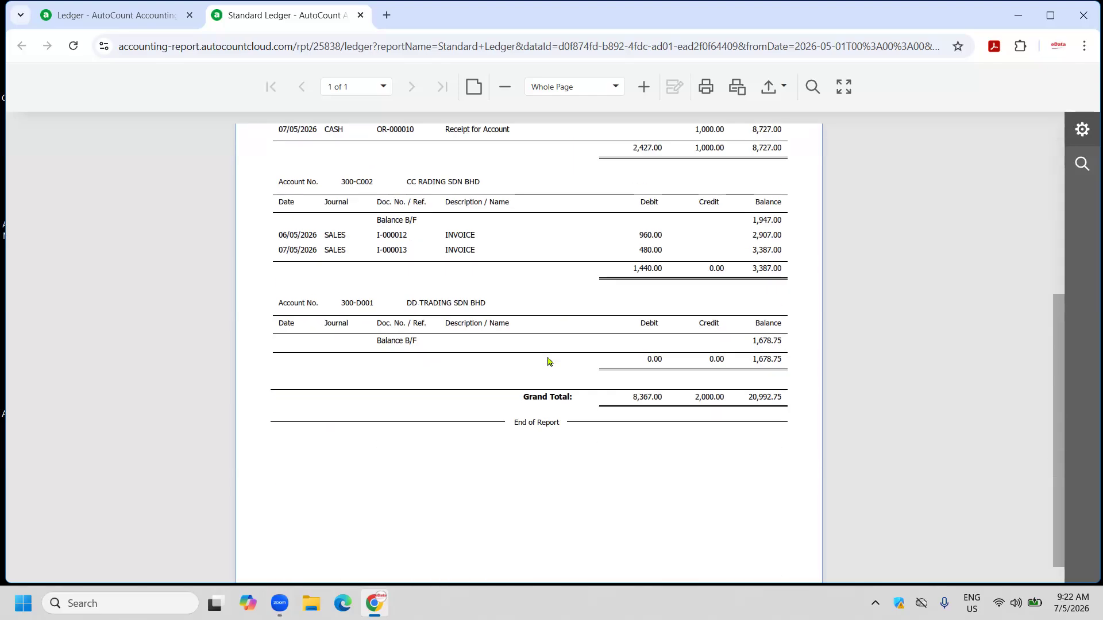
scroll(546, 362, "up", 5)
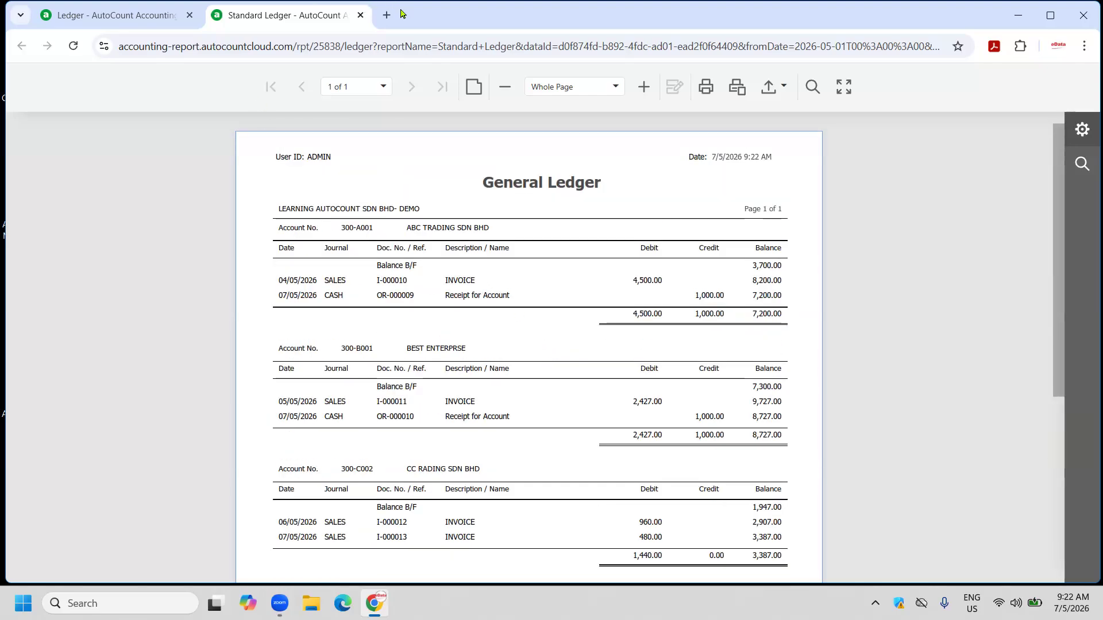
left_click(360, 15)
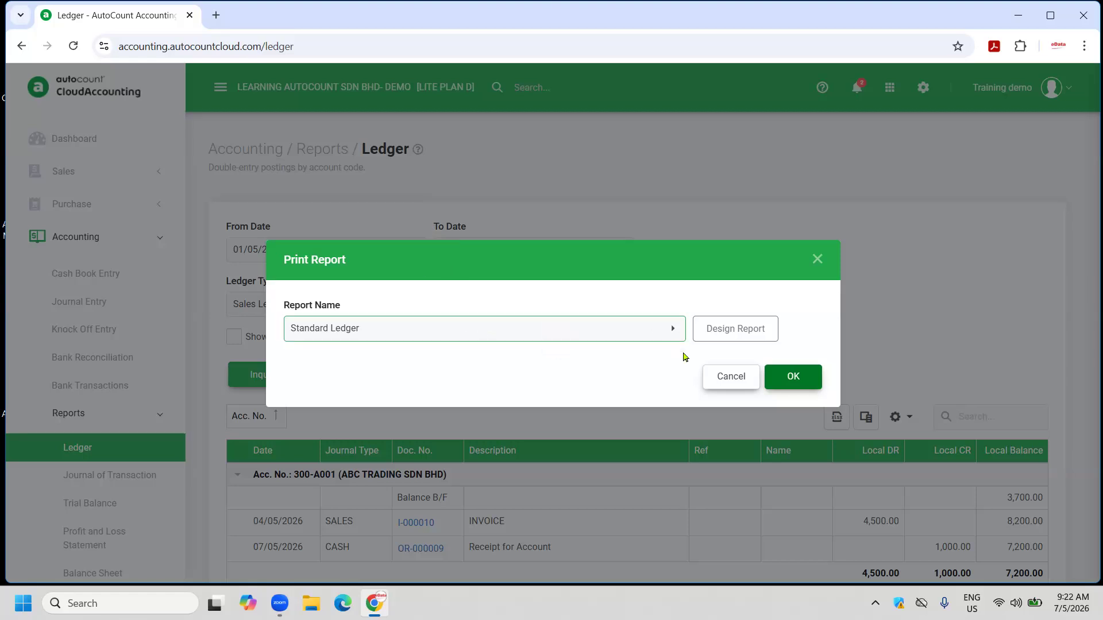
left_click(723, 377)
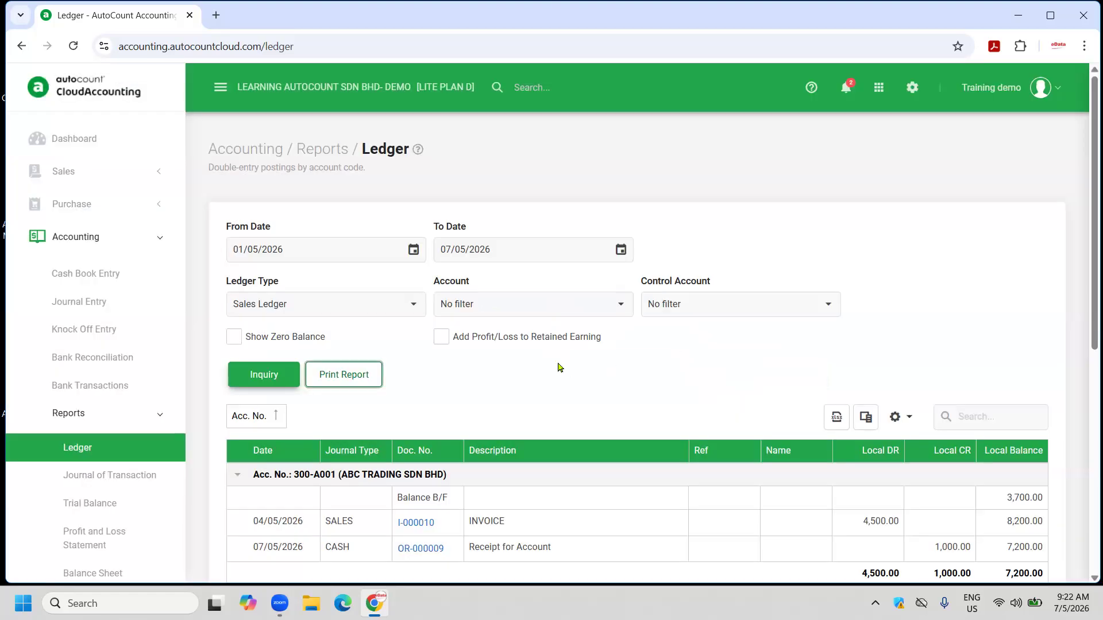